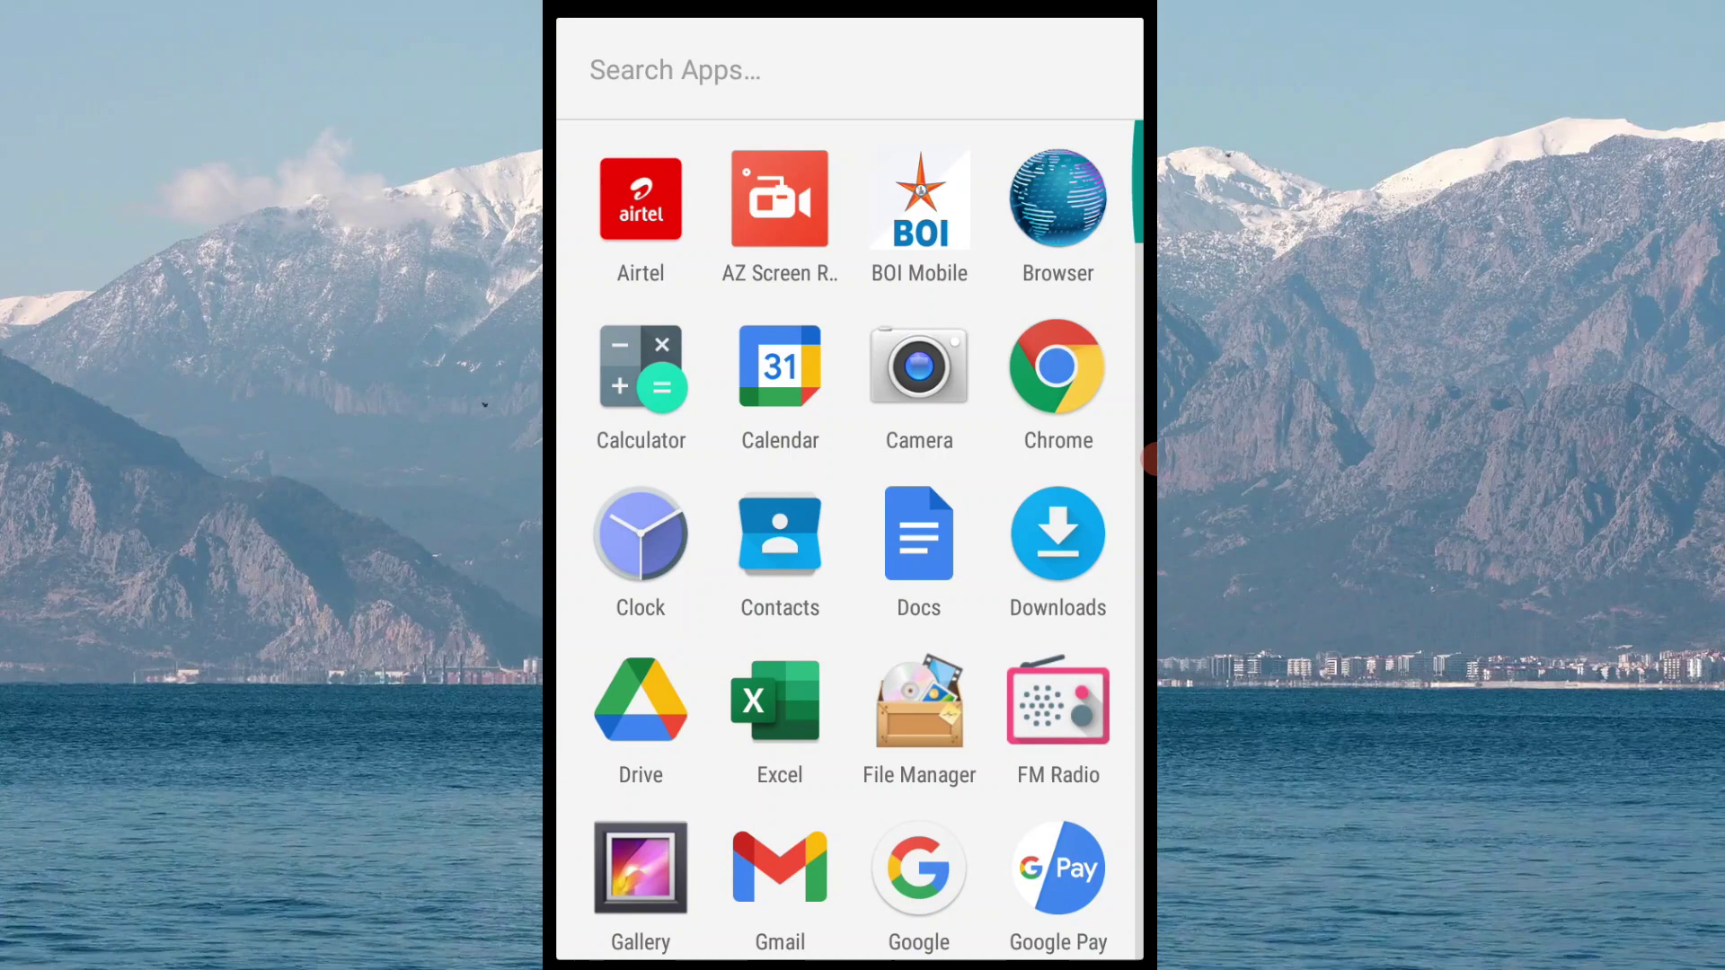
- Scroll down the Android app drawer until the WPS Office icon shows
{"action": "scroll", "coordinate": [849, 539], "scroll_direction": "down", "scroll_amount": 1}
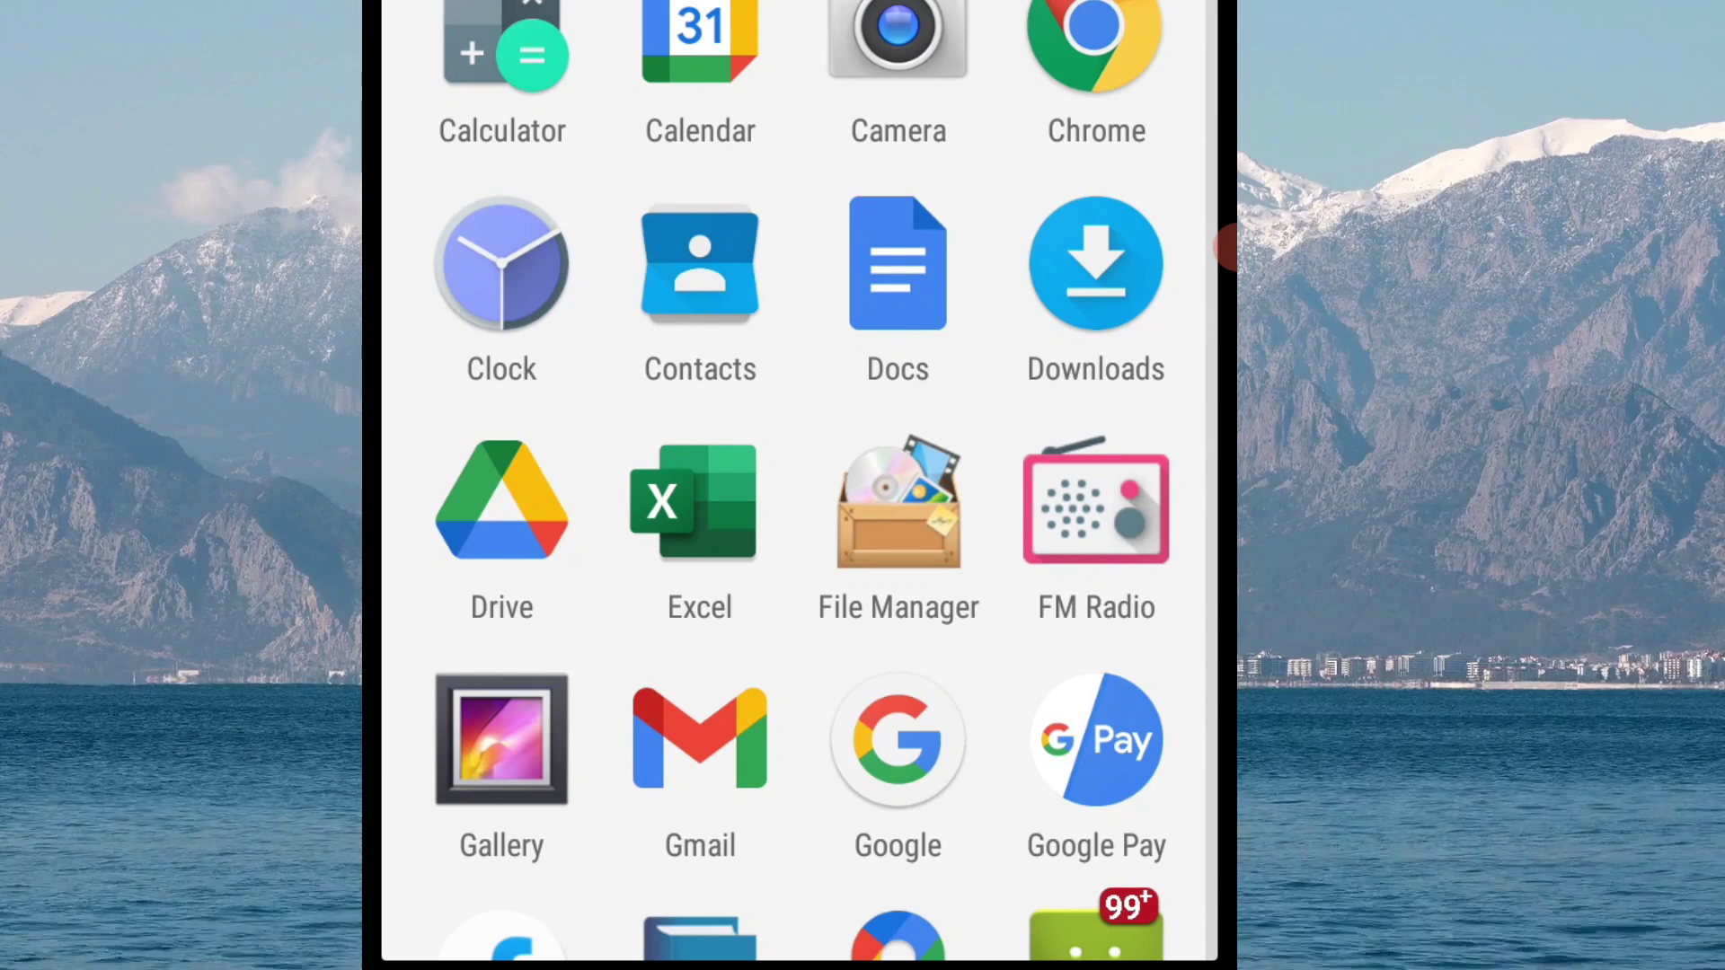
{"action": "scroll", "coordinate": [798, 485], "scroll_direction": "down", "scroll_amount": 15}
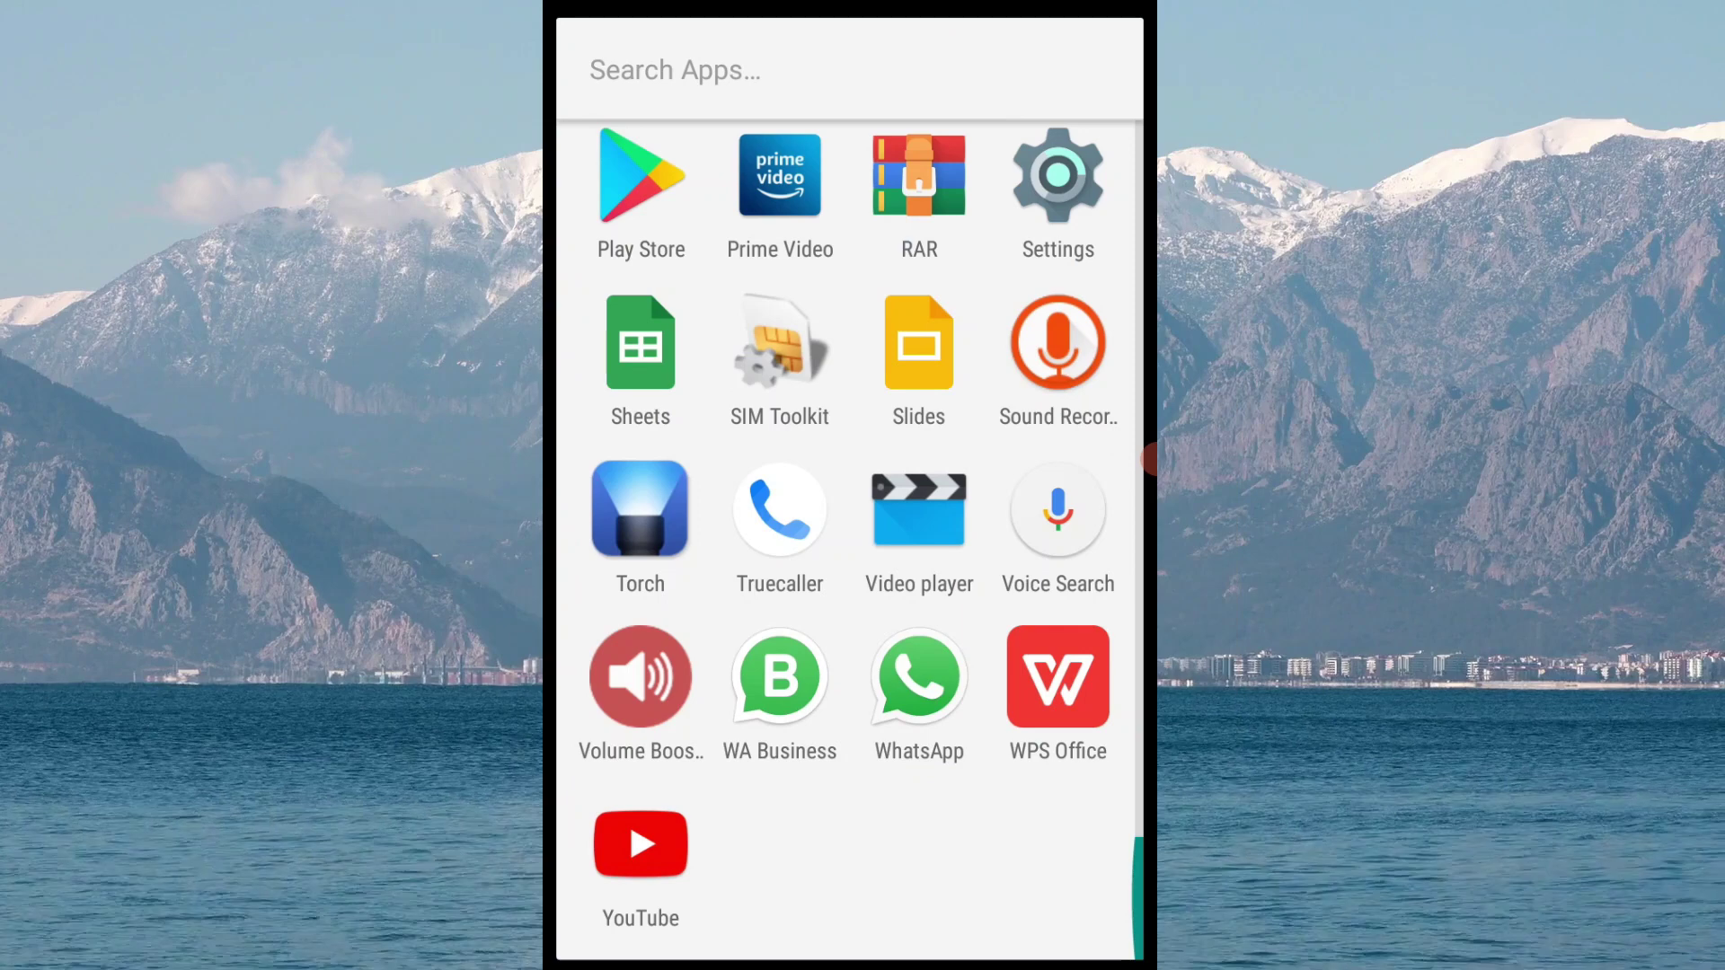
- Launch WPS Office, open WHAT IS COMPUTER439 and scroll to its last page
{"action": "left_click", "coordinate": [1058, 676]}
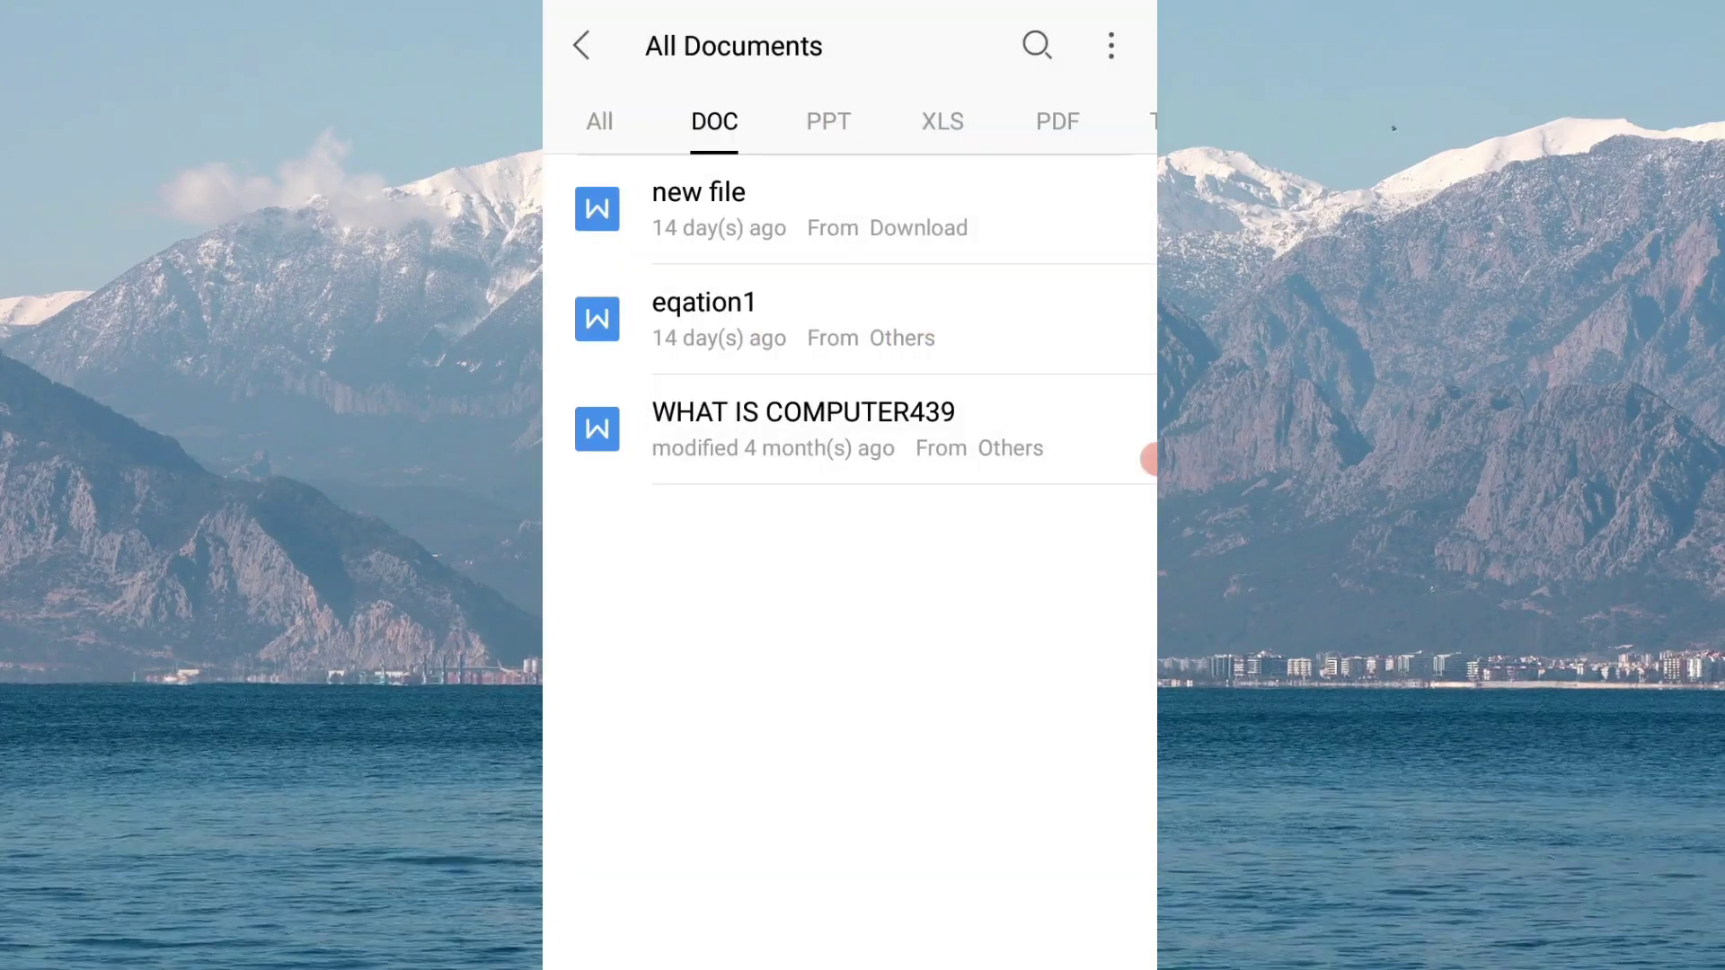
{"action": "left_click", "coordinate": [1150, 459]}
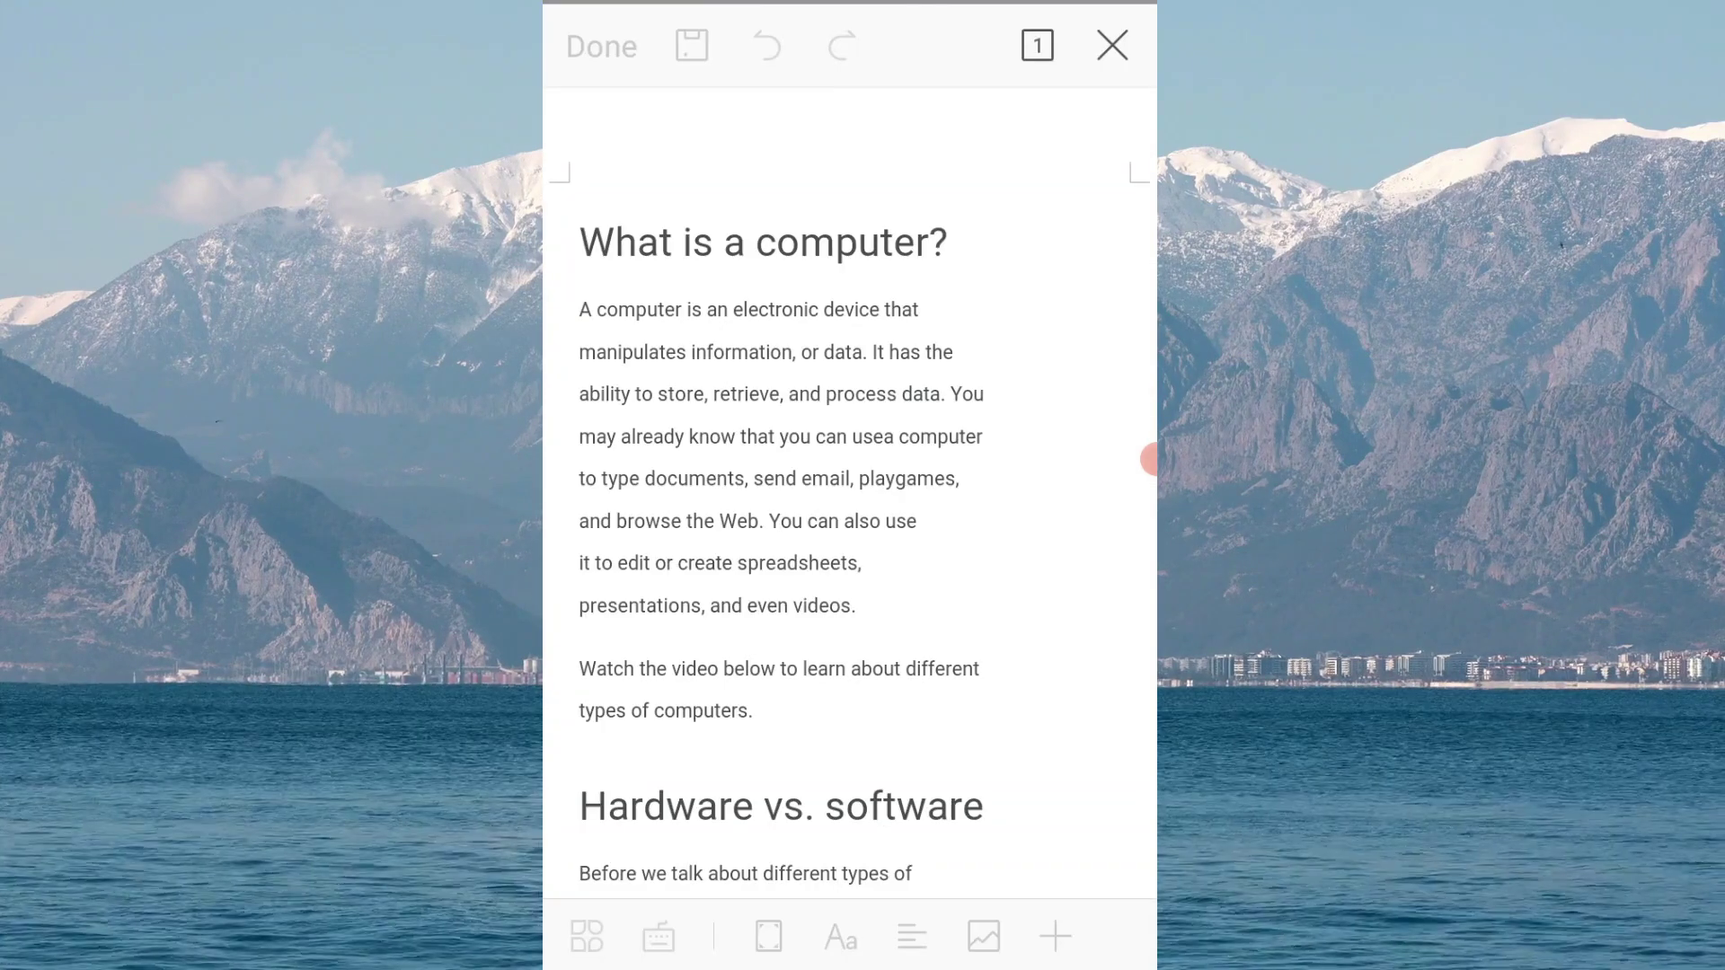
{"action": "scroll", "coordinate": [1149, 459], "scroll_direction": "down", "scroll_amount": 5}
{"action": "scroll", "coordinate": [1150, 459], "scroll_direction": "down", "scroll_amount": 5}
{"action": "scroll", "coordinate": [1150, 459], "scroll_direction": "down", "scroll_amount": 5}
{"action": "scroll", "coordinate": [1149, 459], "scroll_direction": "down", "scroll_amount": 3}
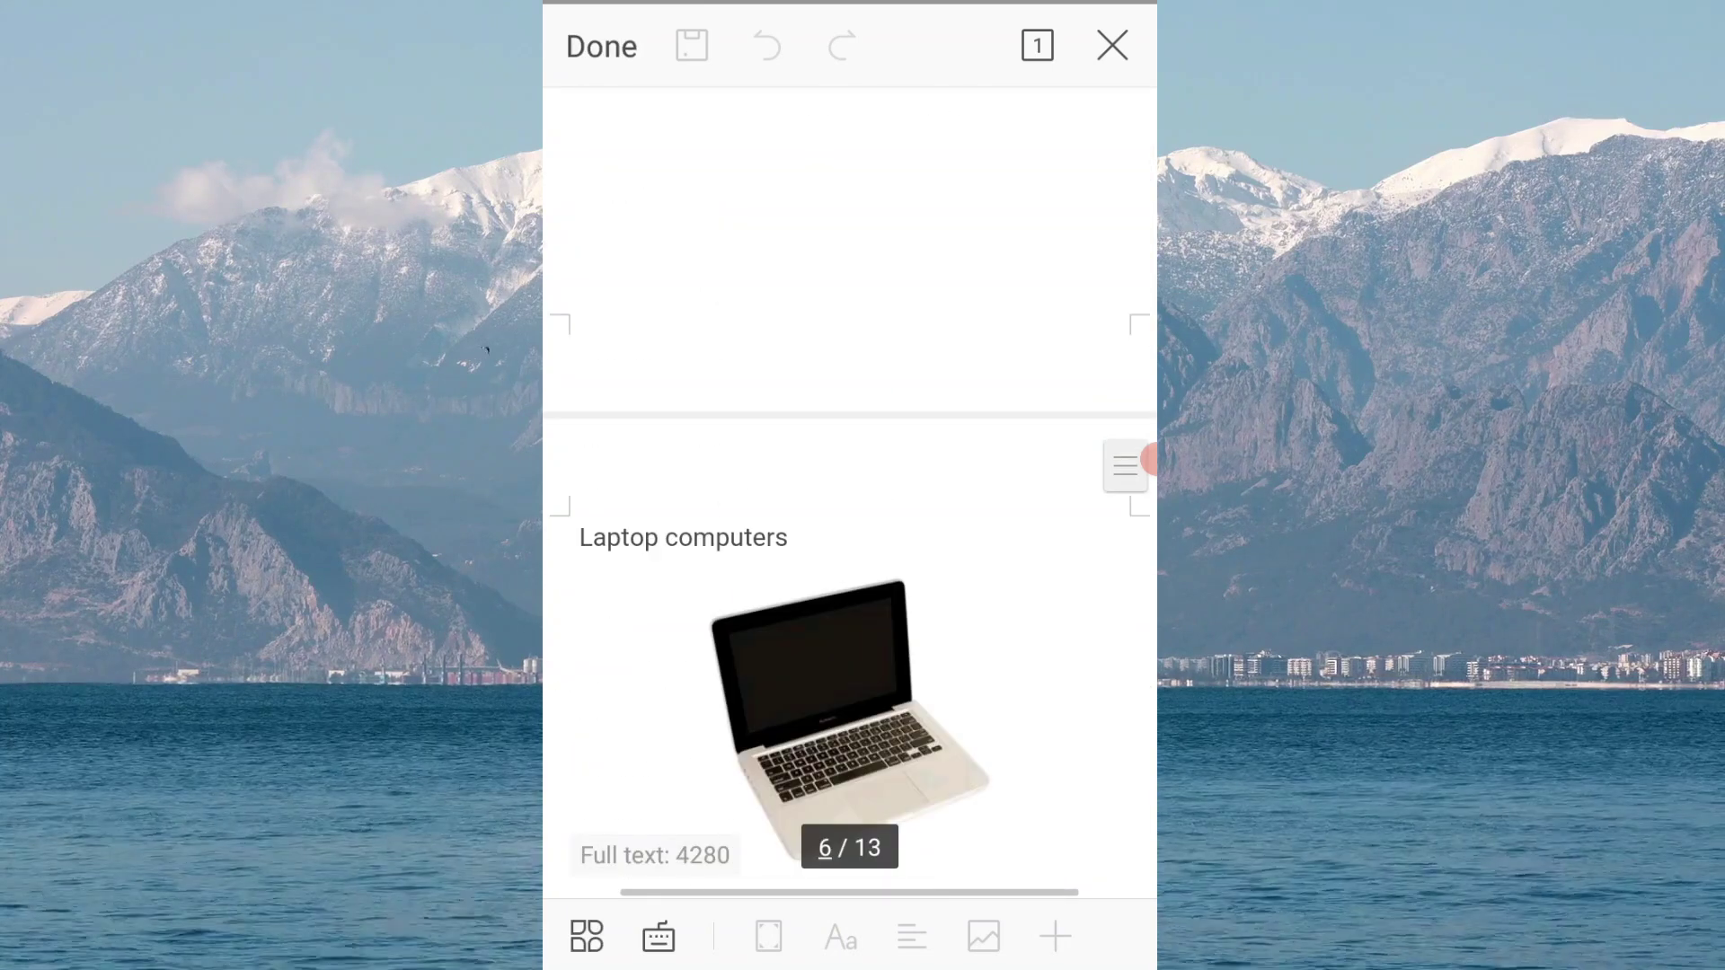
{"action": "scroll", "coordinate": [1150, 459], "scroll_direction": "down", "scroll_amount": 5}
{"action": "scroll", "coordinate": [1150, 459], "scroll_direction": "down", "scroll_amount": 10}
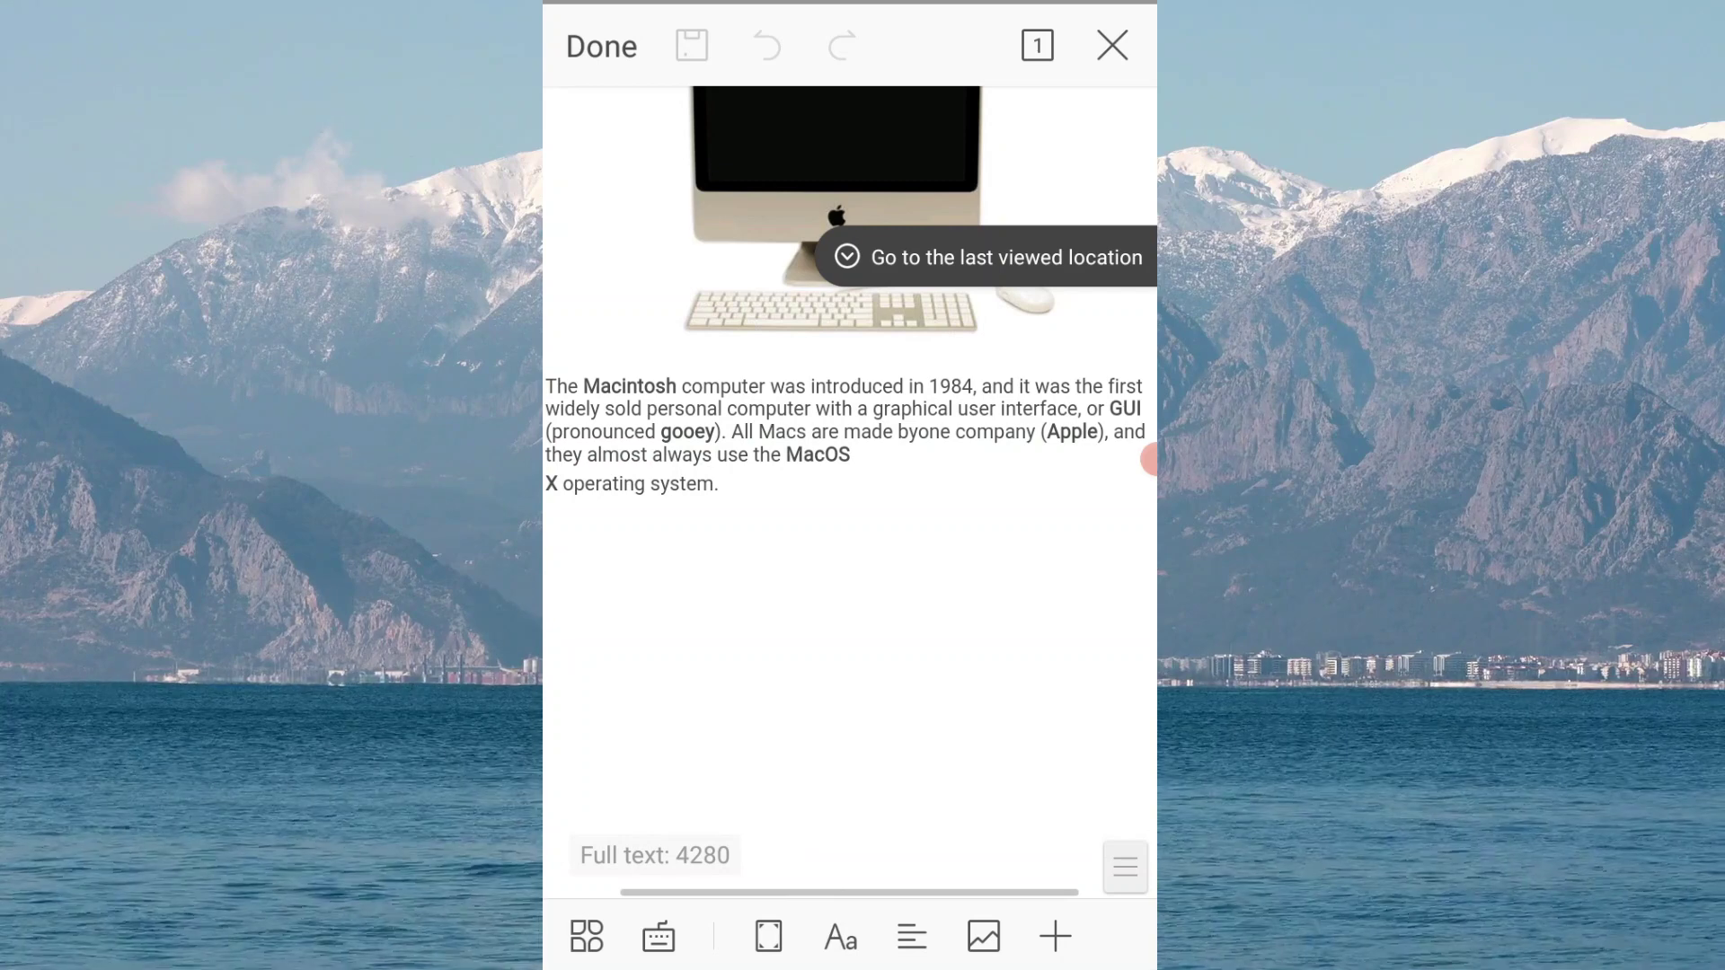
{"action": "scroll", "coordinate": [849, 485], "scroll_direction": "up", "scroll_amount": 5}
{"action": "scroll", "coordinate": [849, 485], "scroll_direction": "down", "scroll_amount": 5}
- Add a blank page after the last page from the Insert tools
{"action": "left_click", "coordinate": [586, 936]}
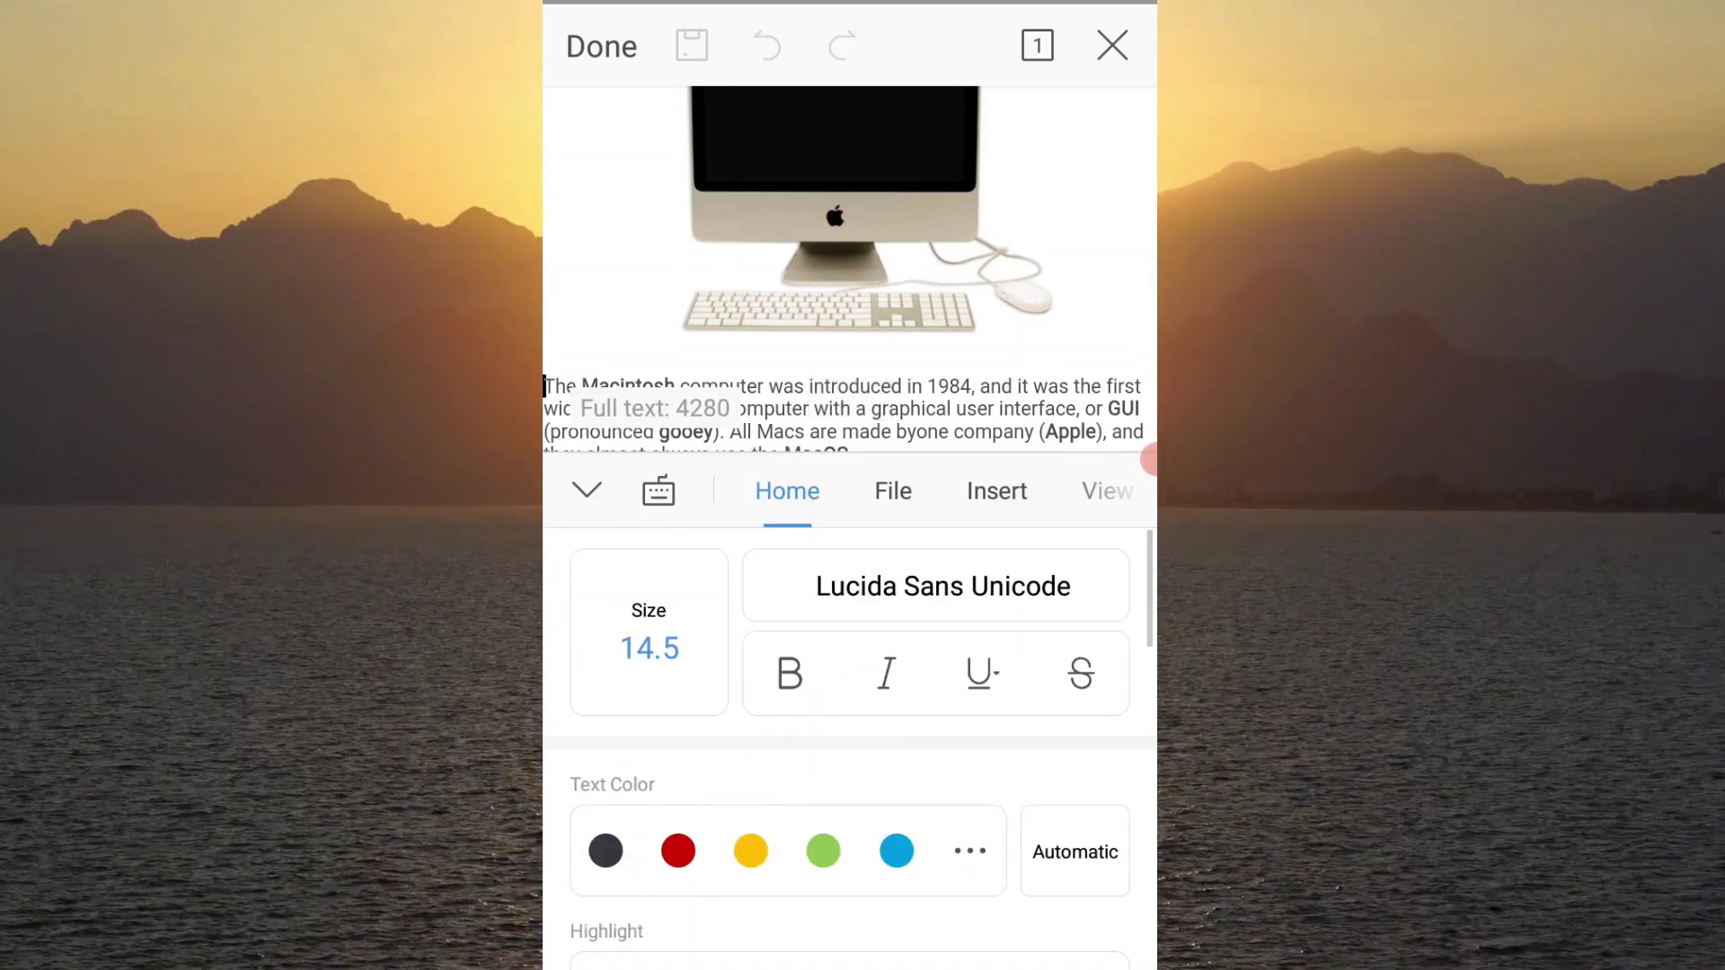
{"action": "left_click_drag", "start_coordinate": [997, 491], "coordinate": [875, 491]}
{"action": "left_click", "coordinate": [875, 491]}
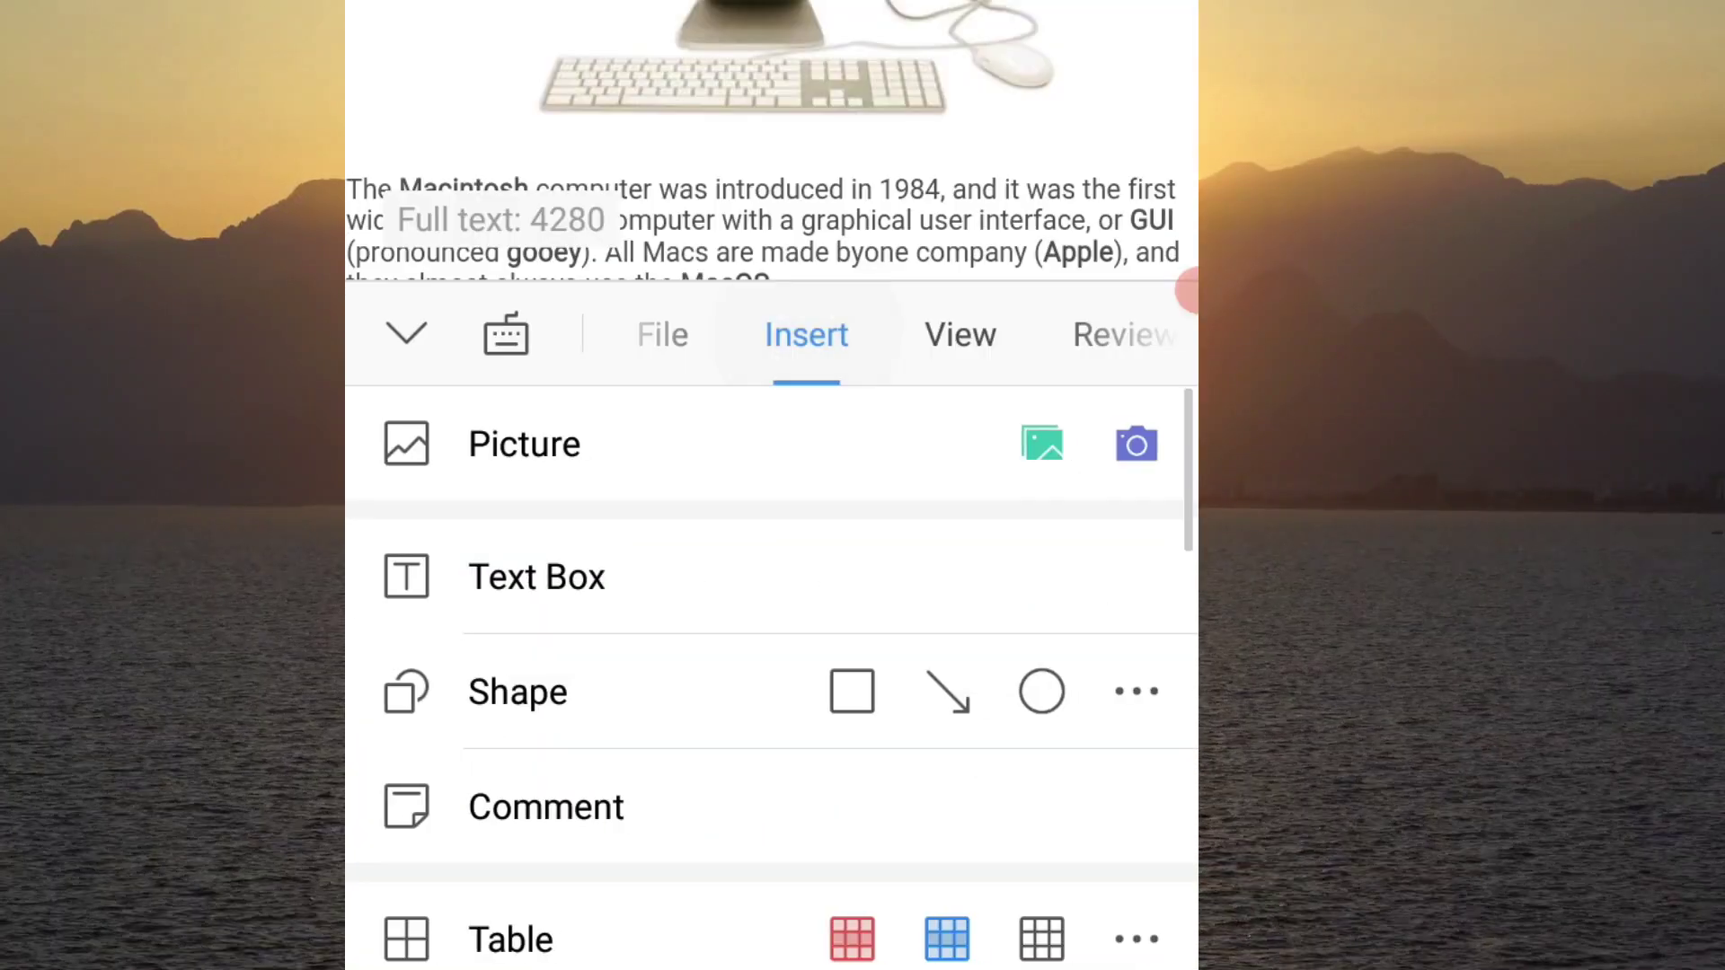
{"action": "scroll", "coordinate": [771, 674], "scroll_direction": "down", "scroll_amount": 5}
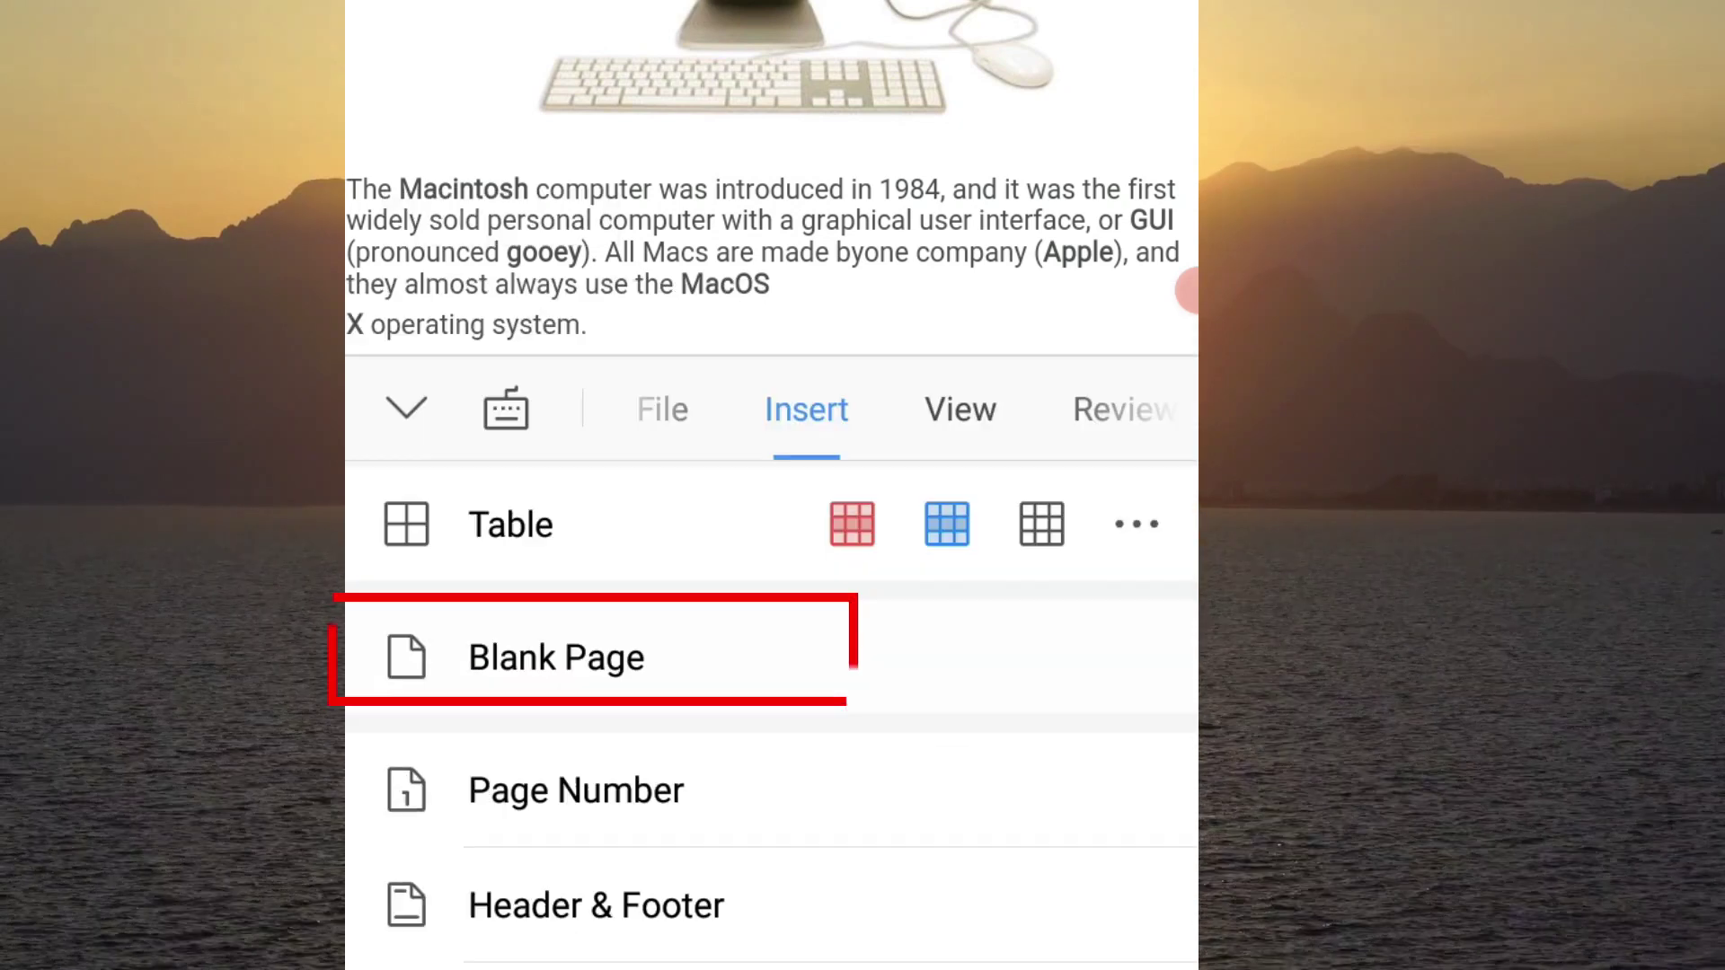
{"action": "left_click", "coordinate": [557, 583]}
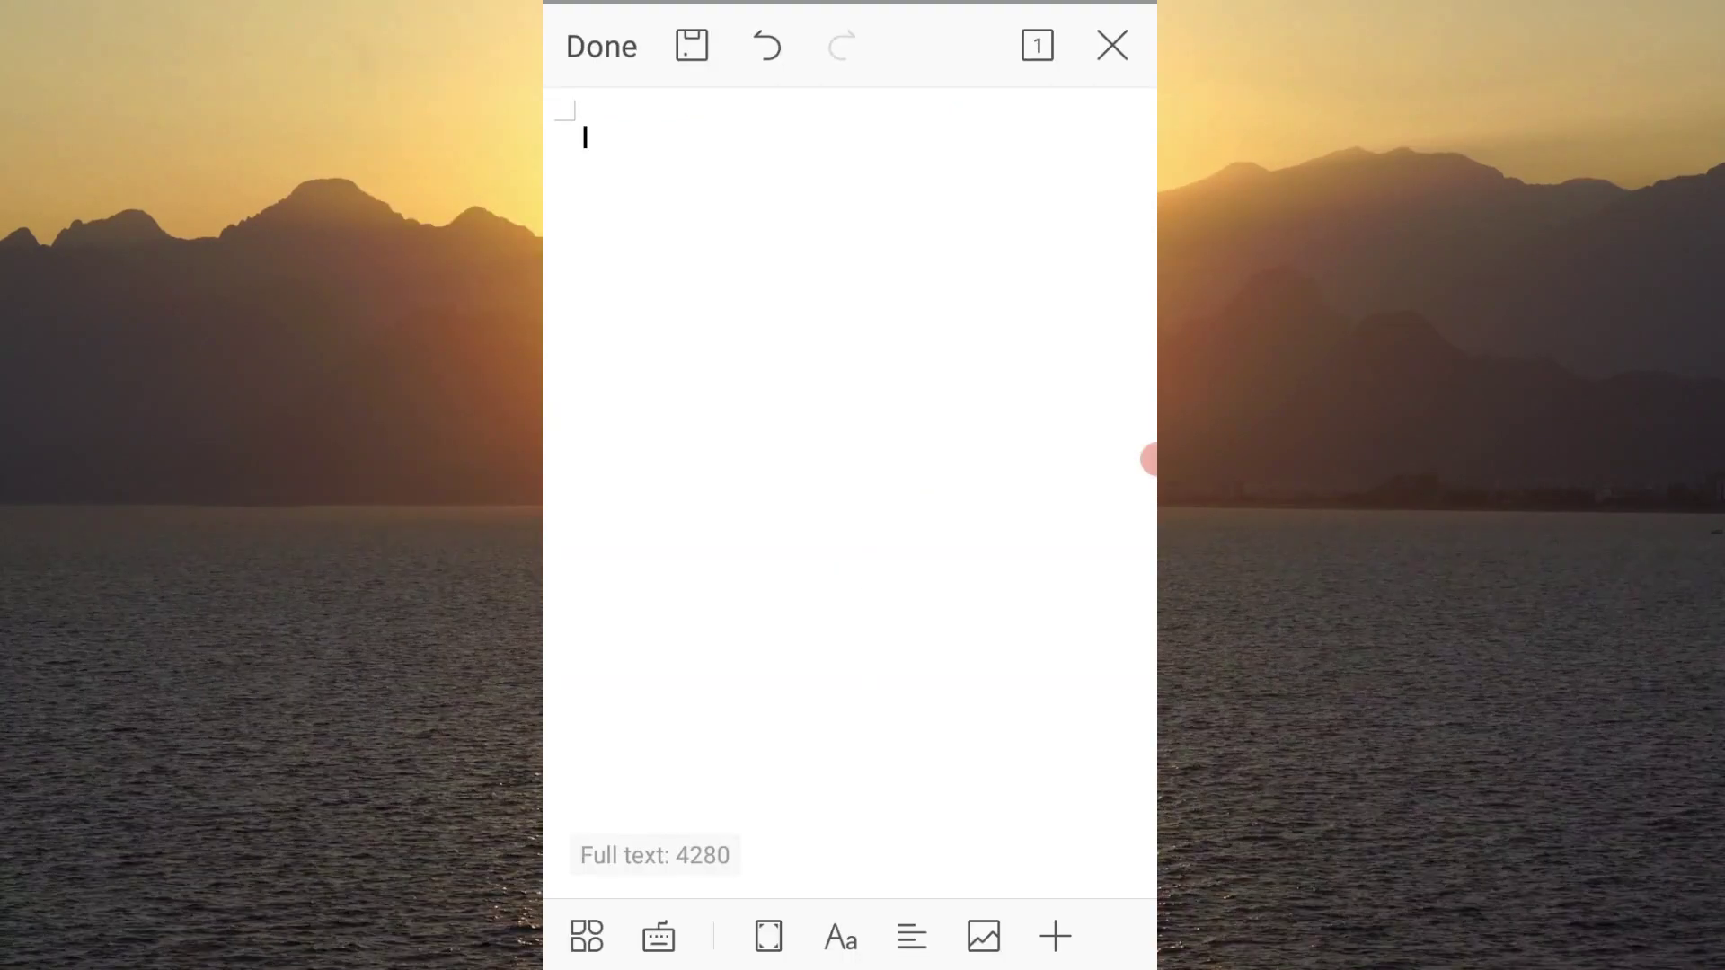
- Start a new table from the insert menu and set it to 3 columns
{"action": "scroll", "coordinate": [849, 449], "scroll_direction": "up", "scroll_amount": 2}
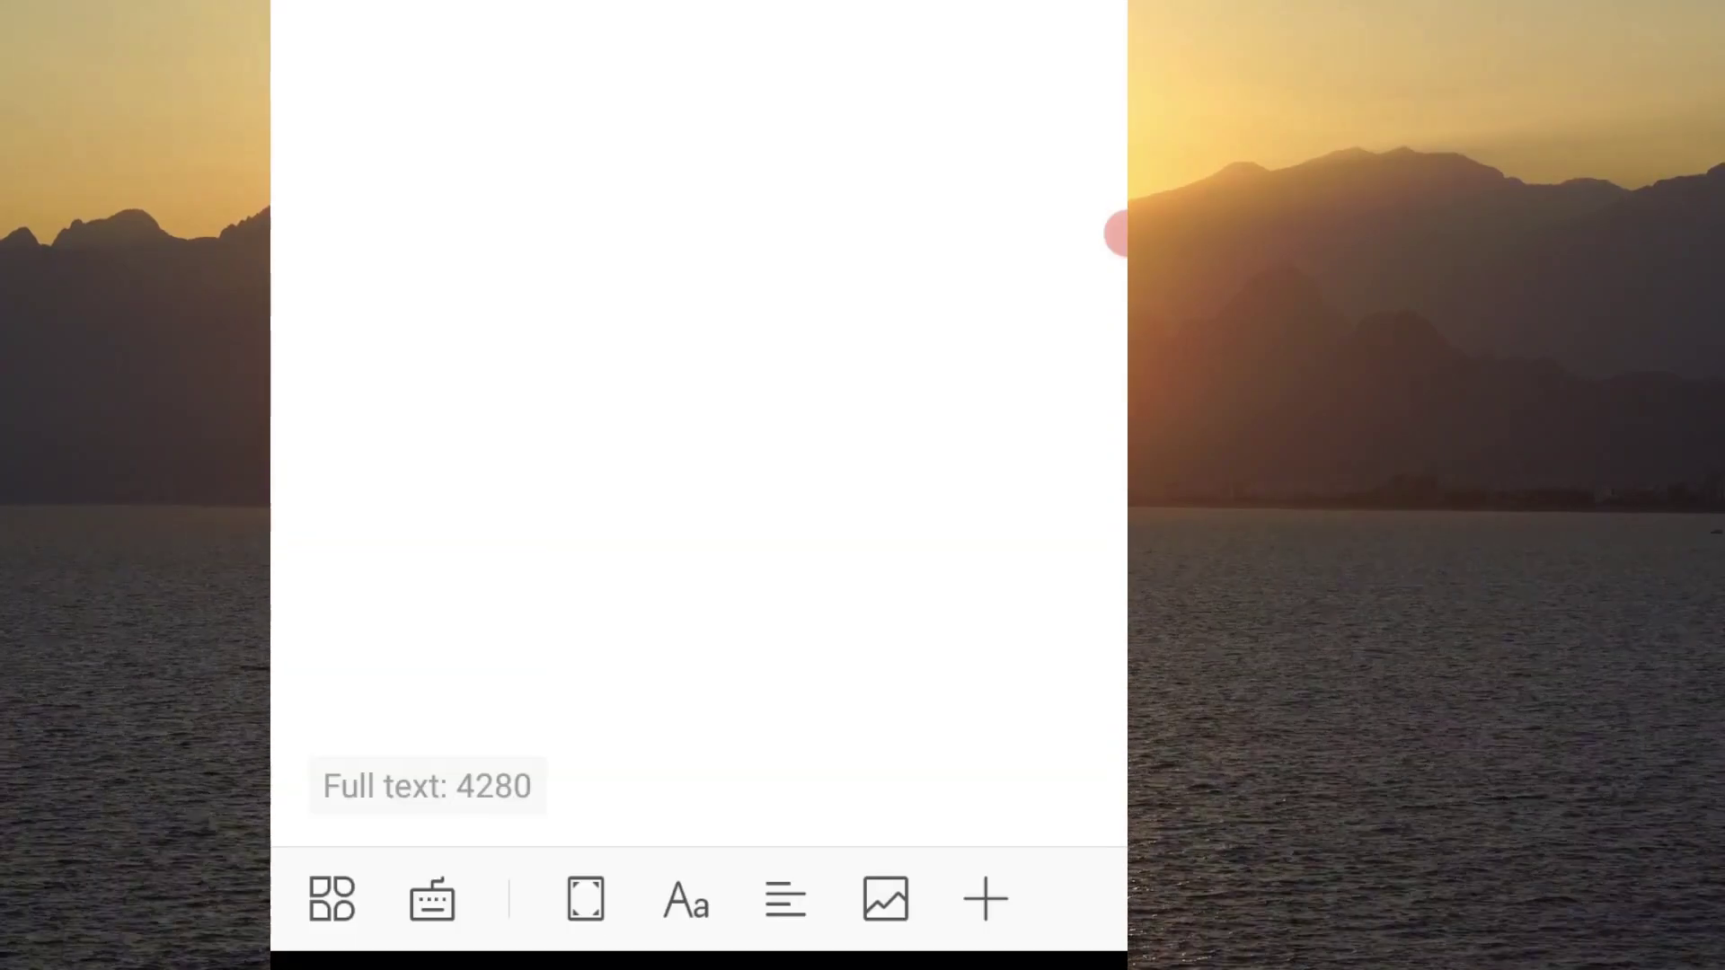
{"action": "left_click", "coordinate": [986, 898]}
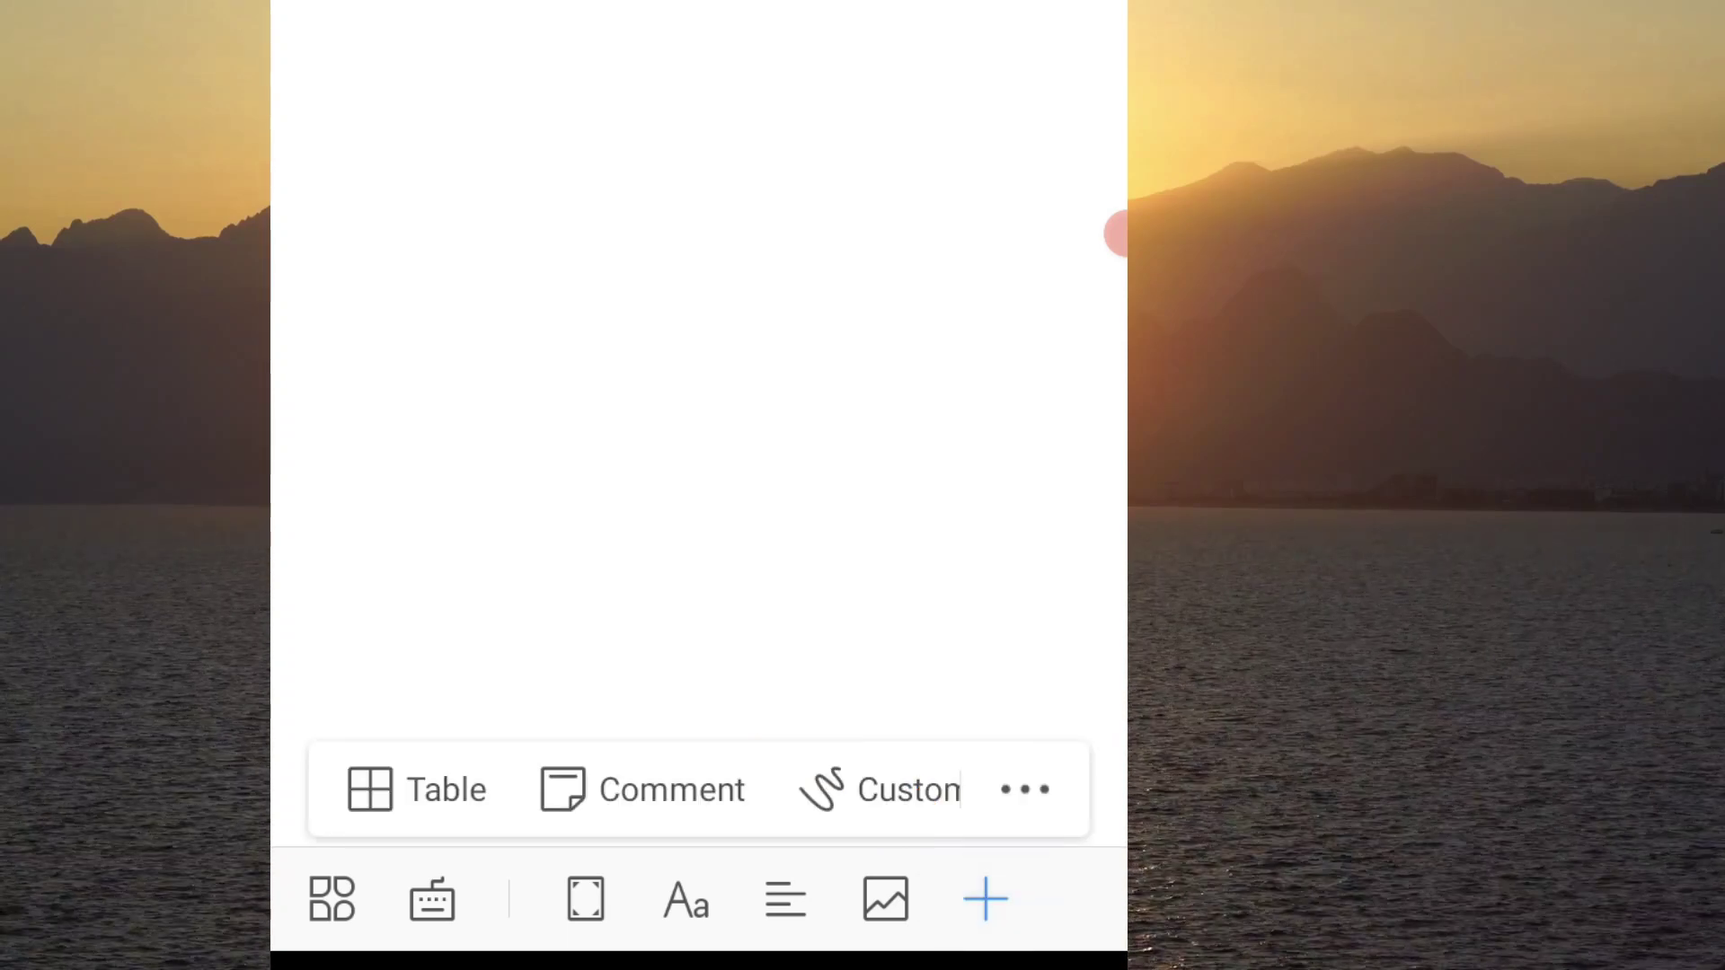
{"action": "left_click", "coordinate": [418, 790]}
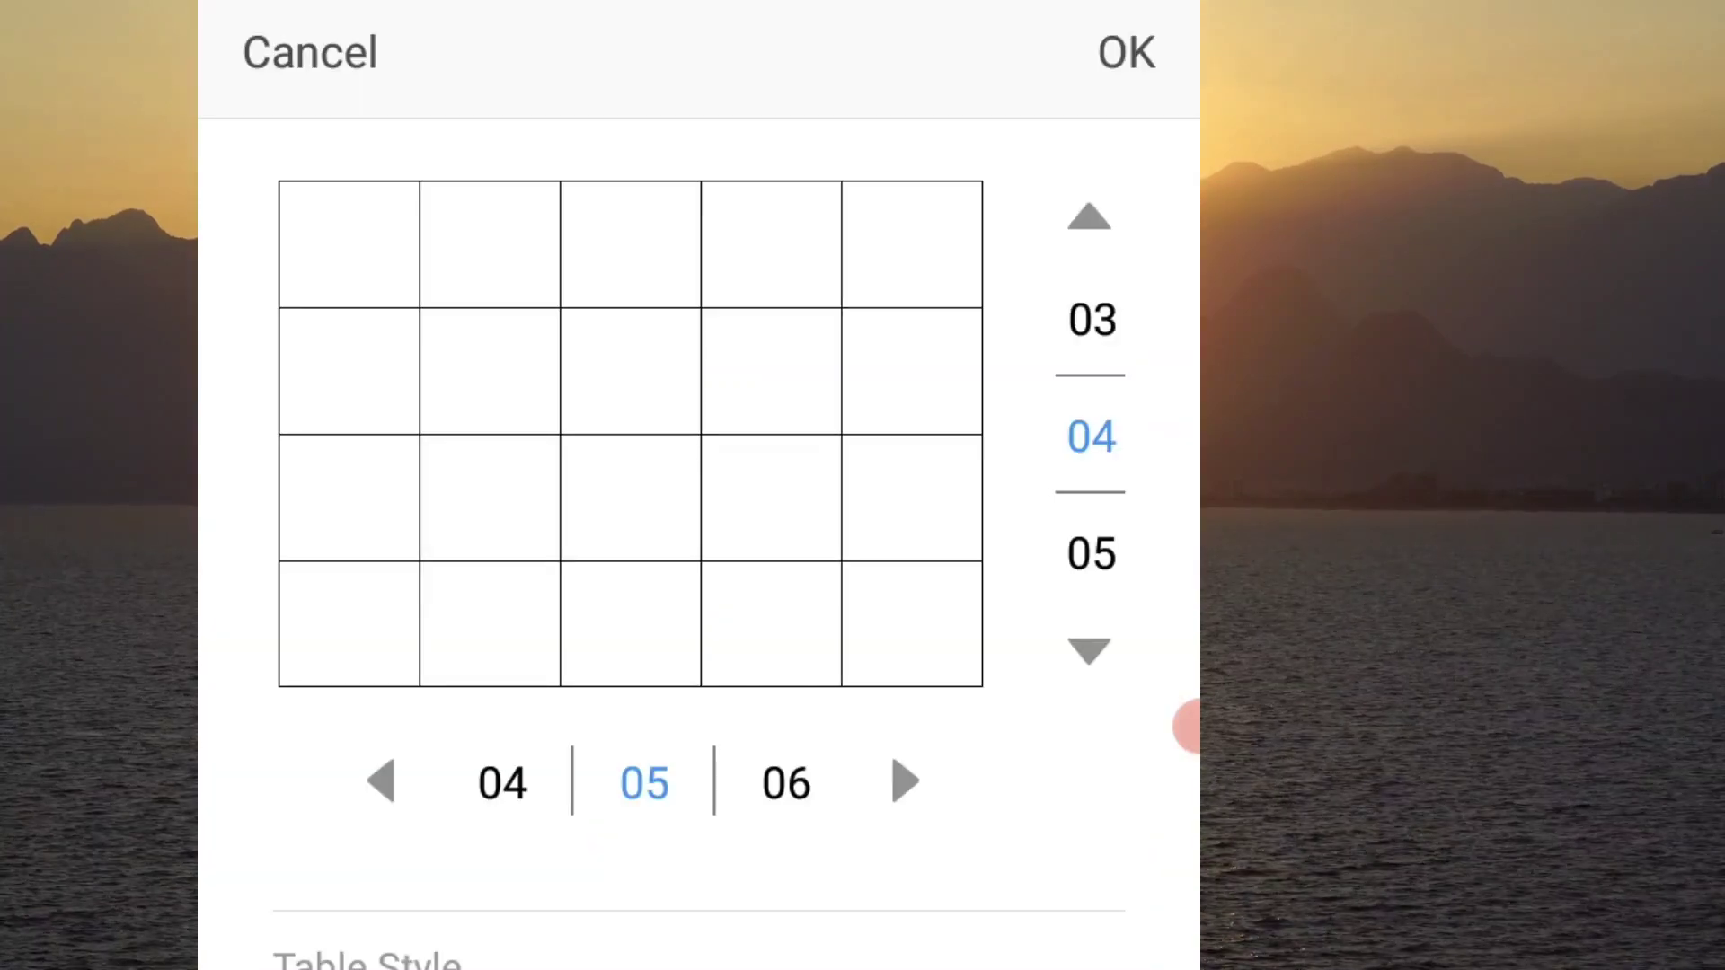
{"action": "left_click", "coordinate": [905, 781]}
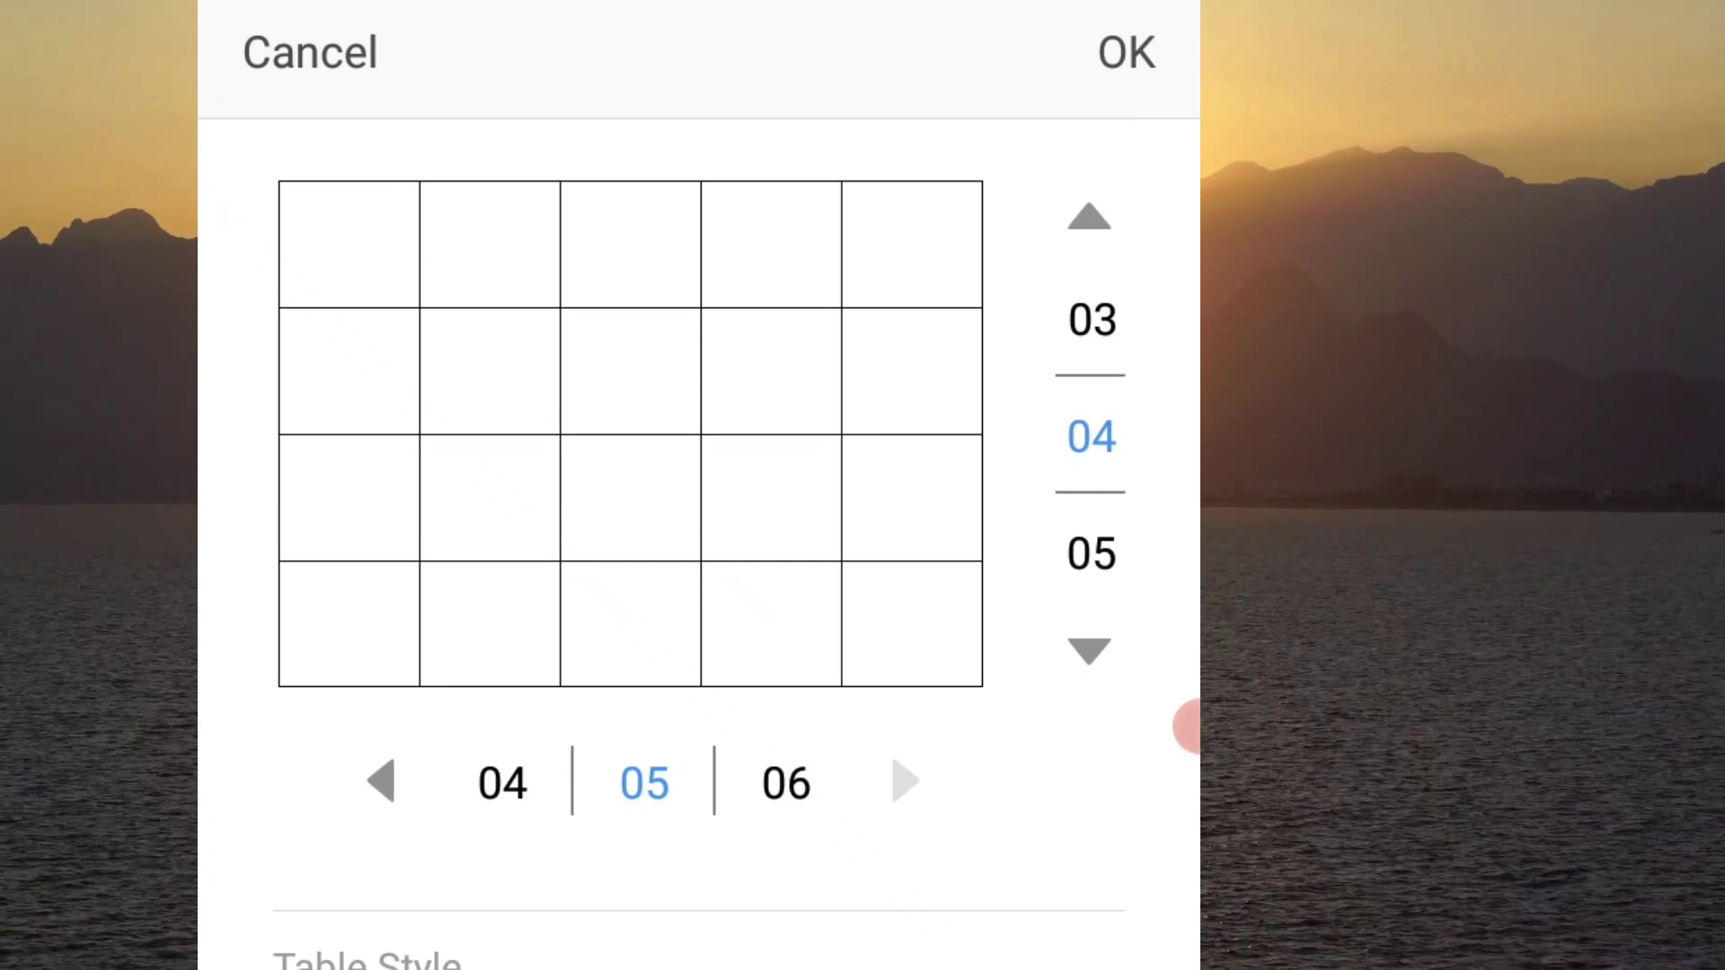
{"action": "left_click", "coordinate": [905, 782]}
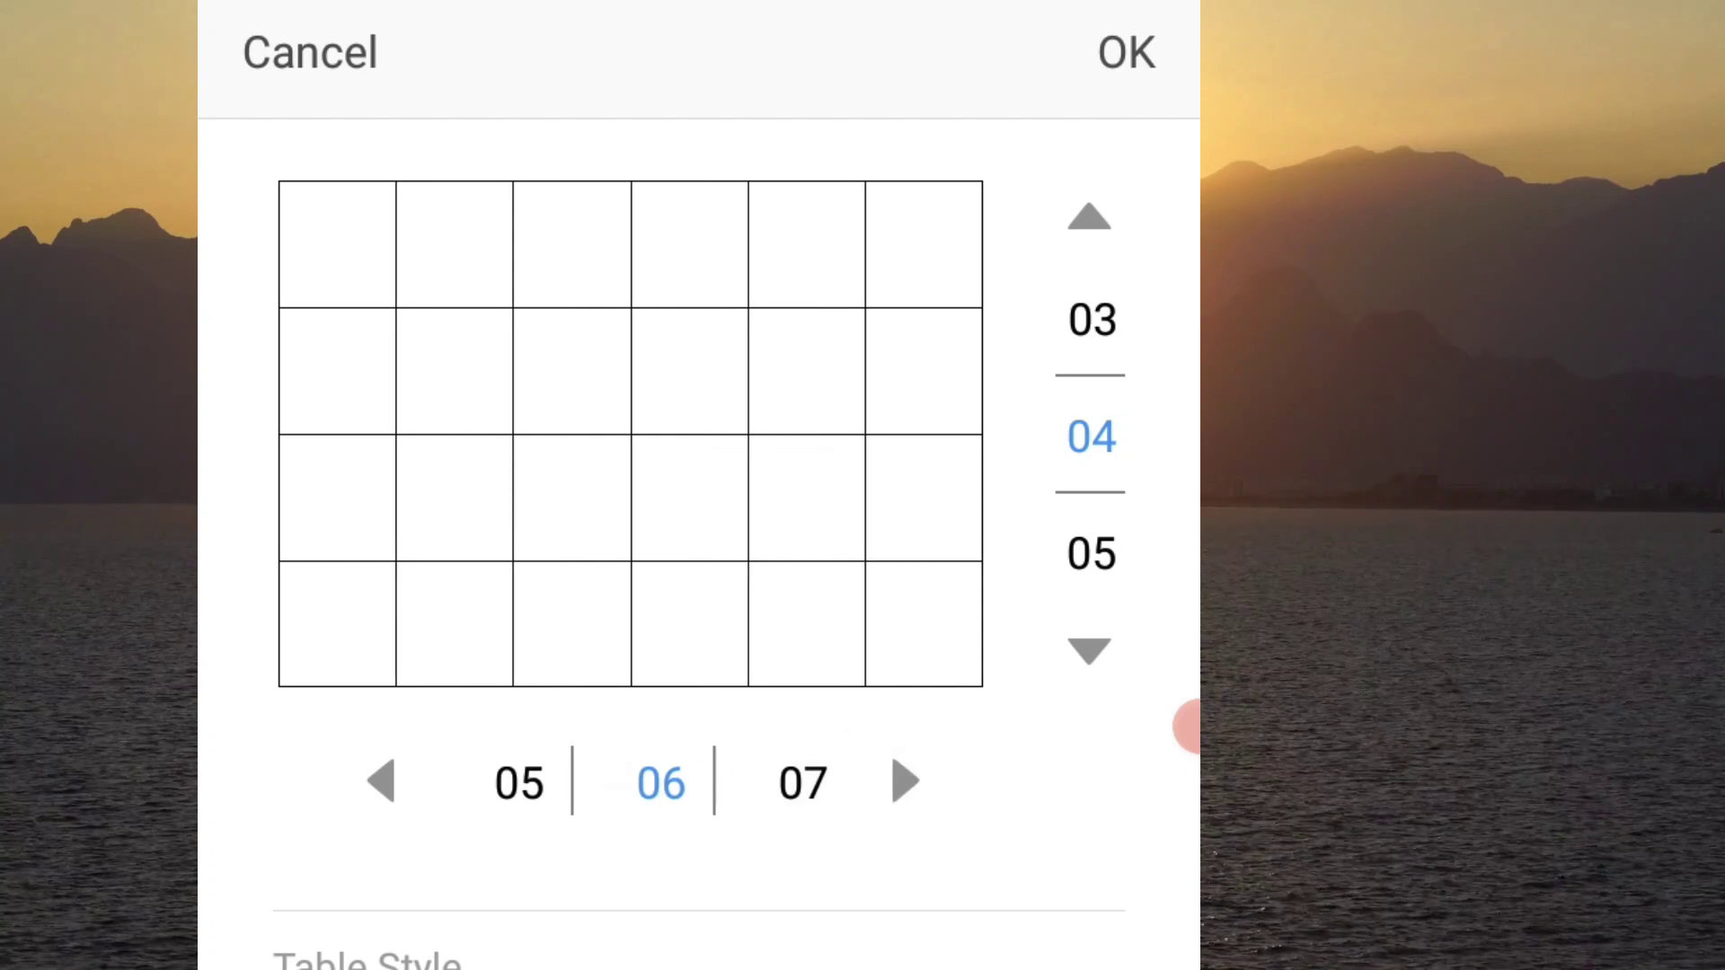
{"action": "left_click", "coordinate": [380, 781]}
{"action": "left_click", "coordinate": [381, 781]}
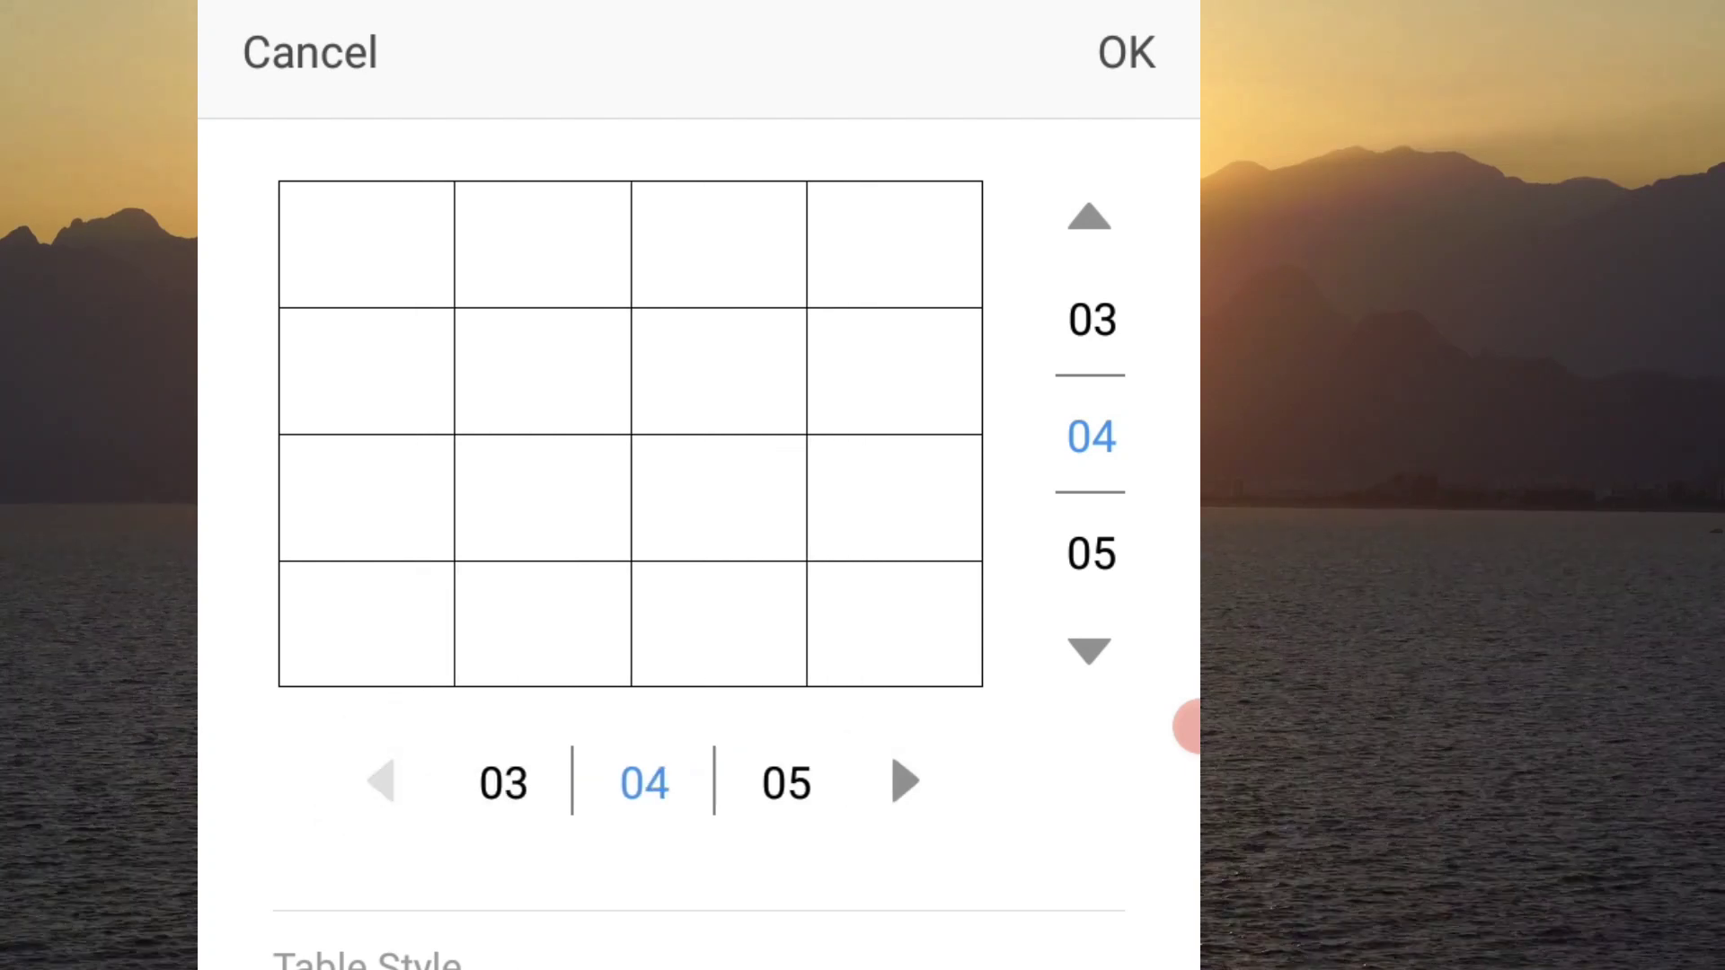
{"action": "left_click", "coordinate": [381, 781]}
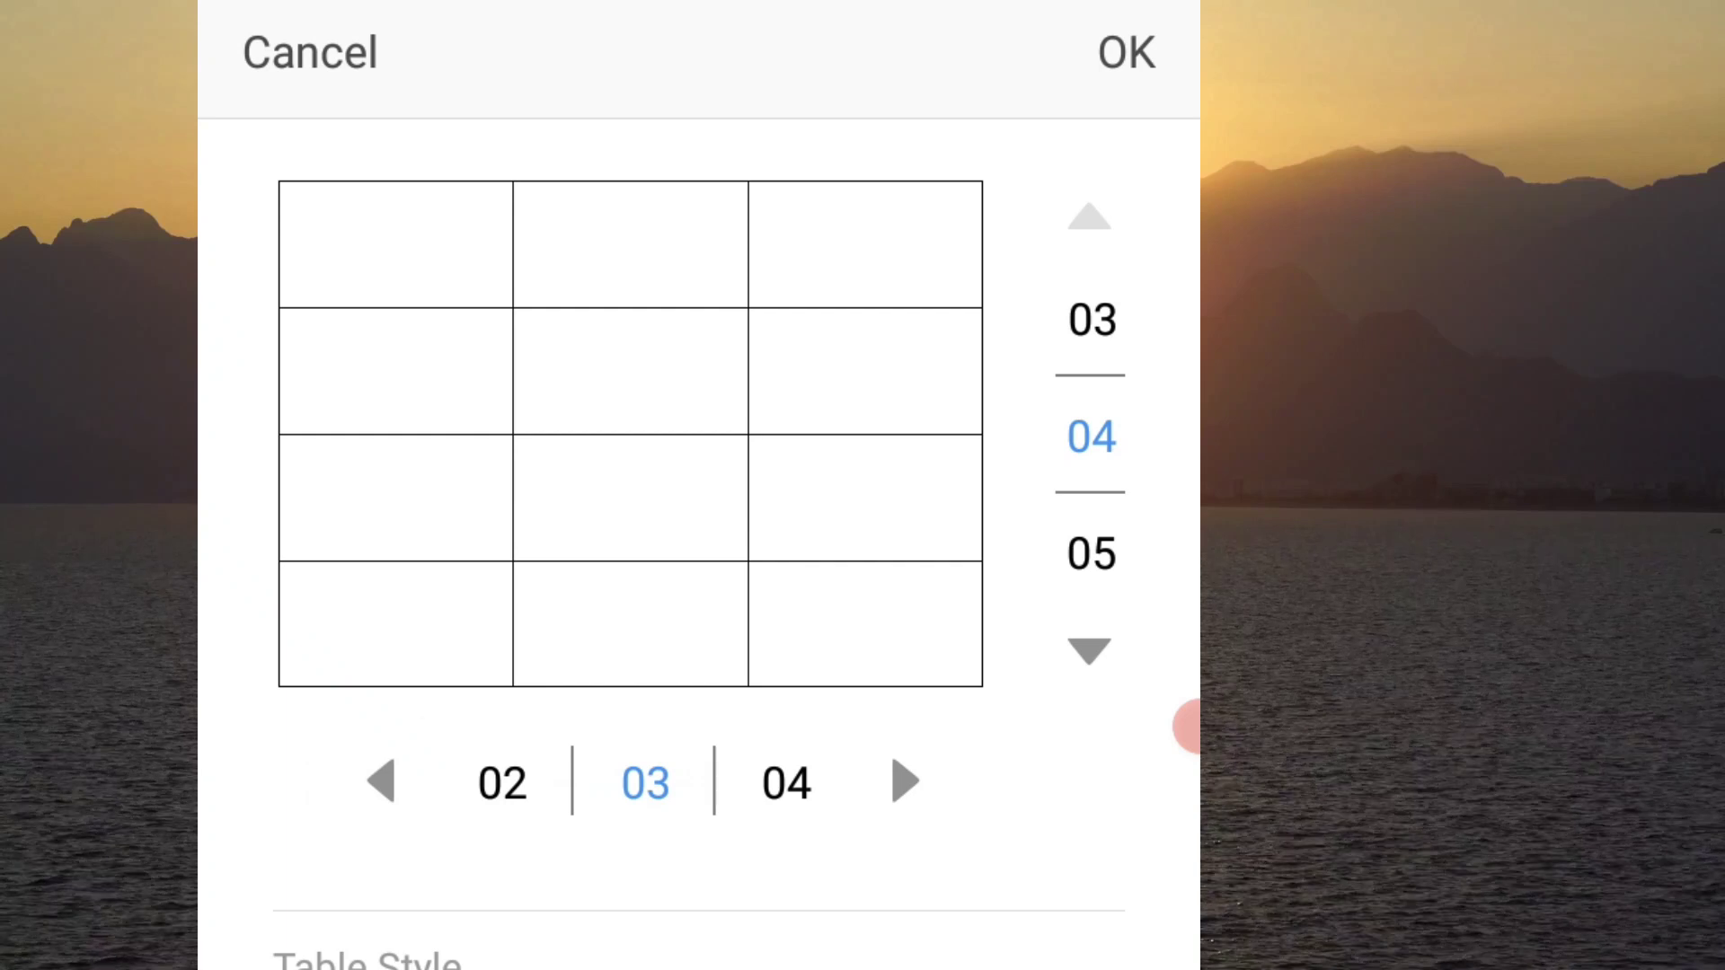
- Set the new table's row count to 5
{"action": "left_click", "coordinate": [1089, 217]}
{"action": "left_click", "coordinate": [1089, 650]}
{"action": "left_click", "coordinate": [1144, 726]}
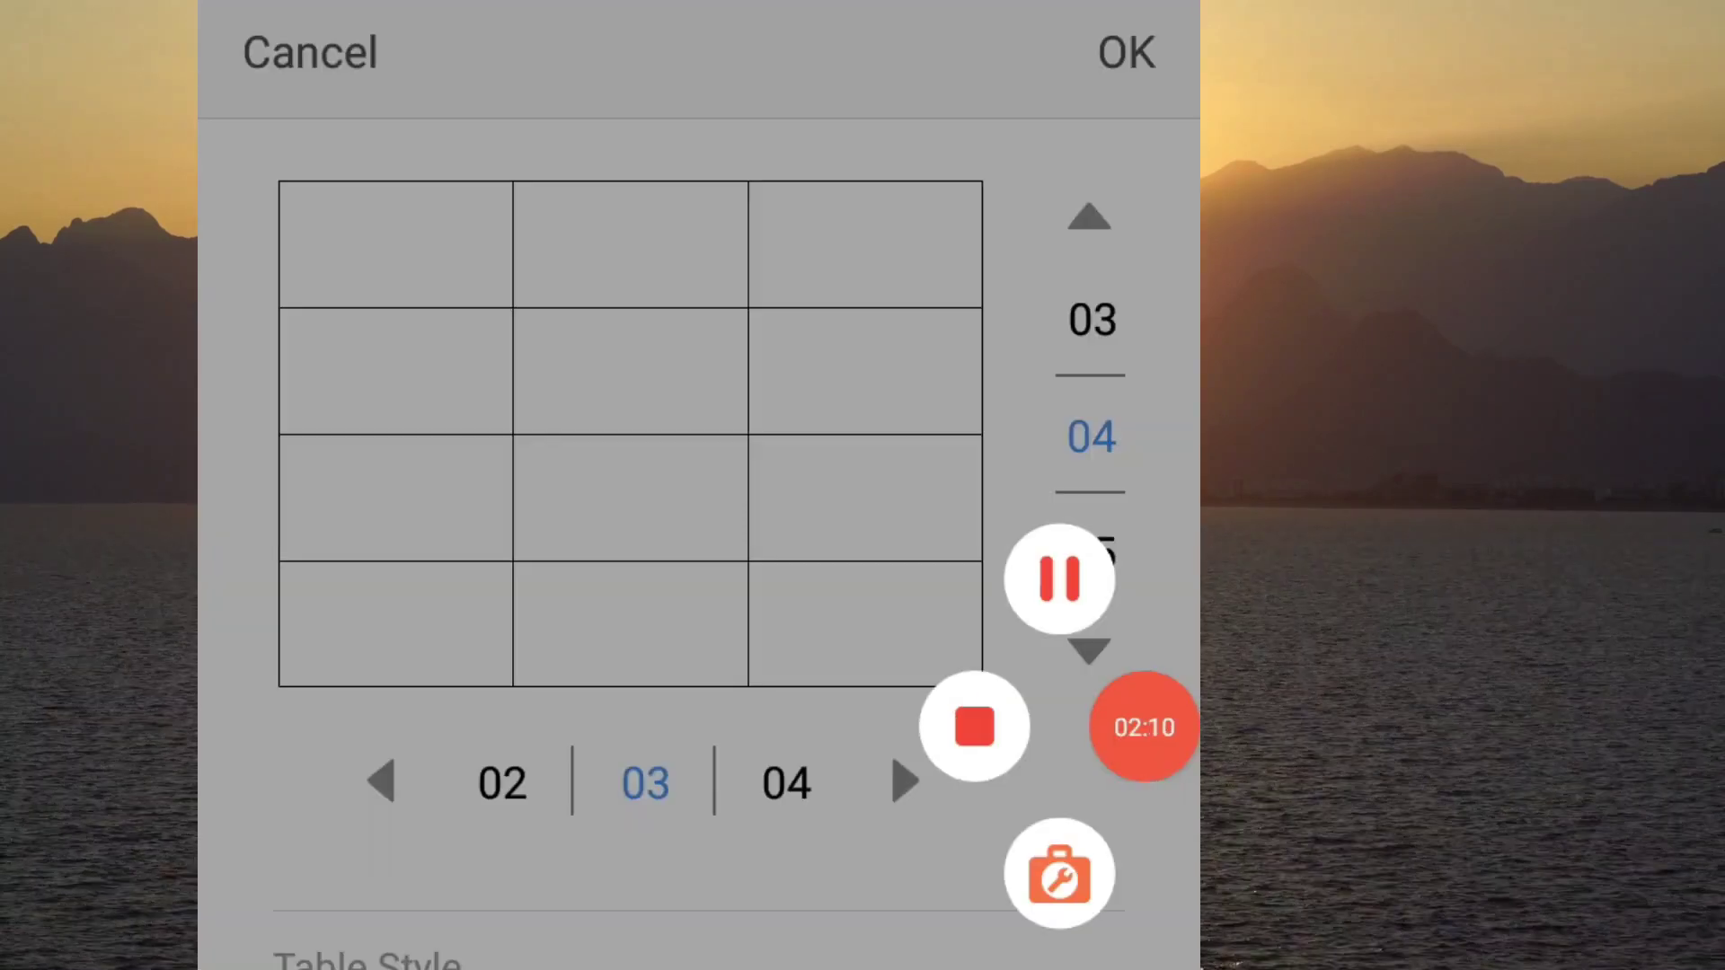
{"action": "left_click_drag", "start_coordinate": [1143, 726], "coordinate": [1147, 913]}
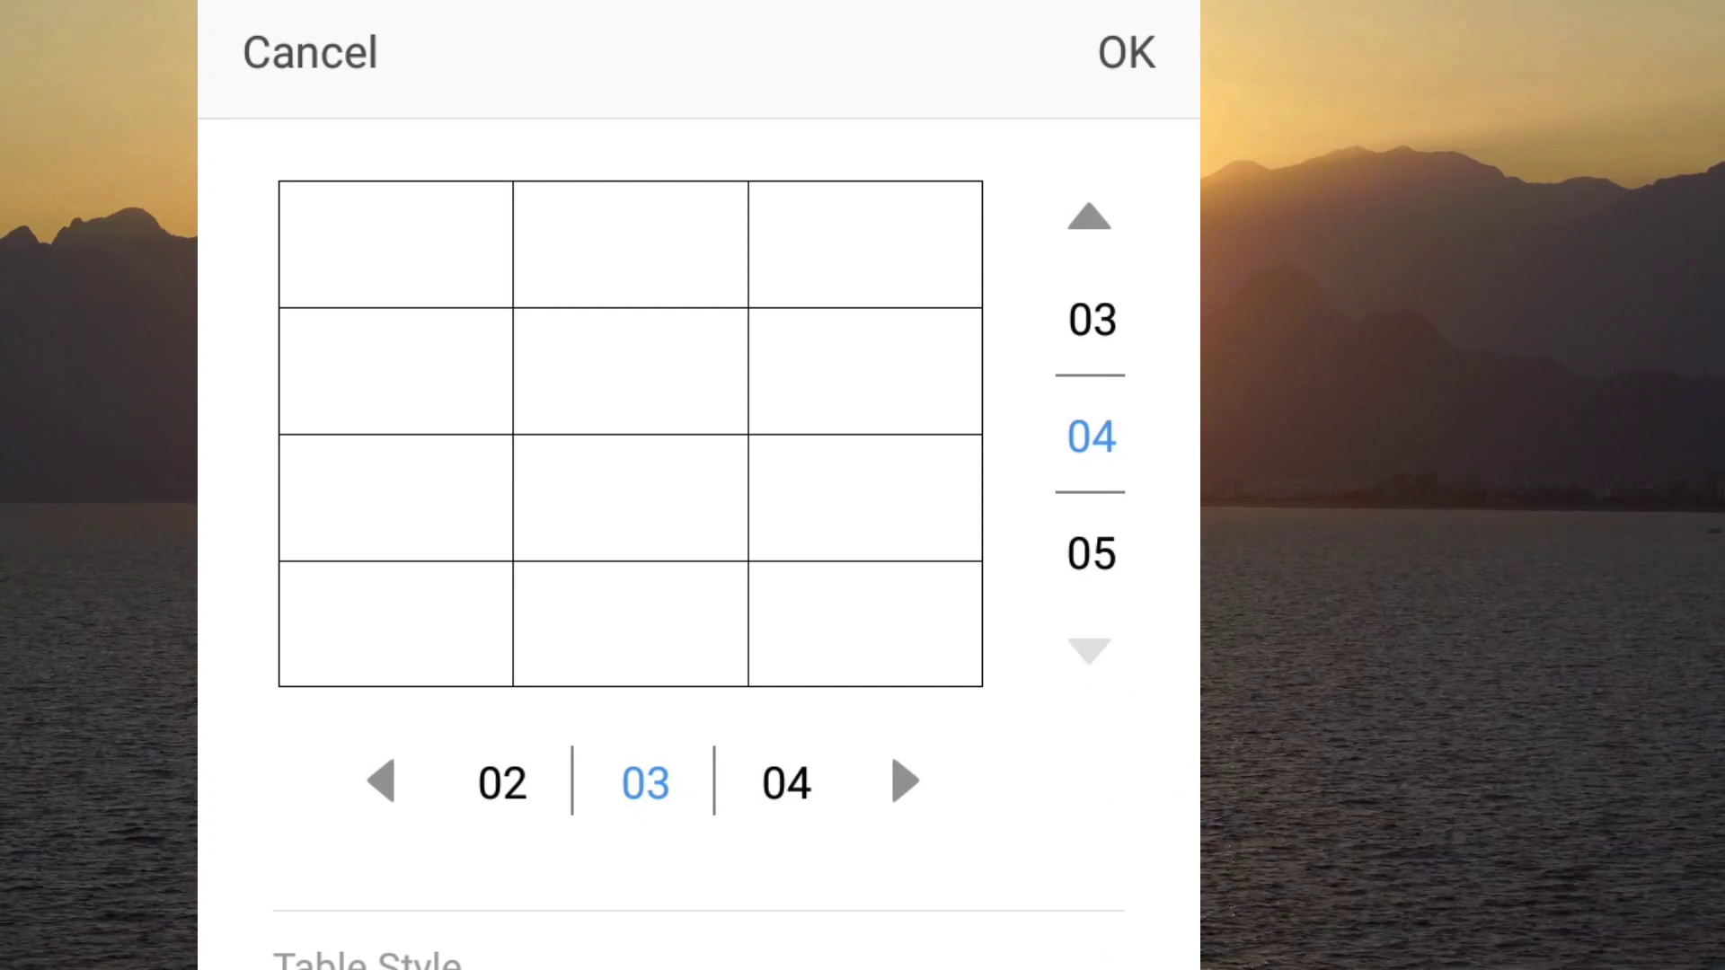
{"action": "left_click", "coordinate": [1088, 650]}
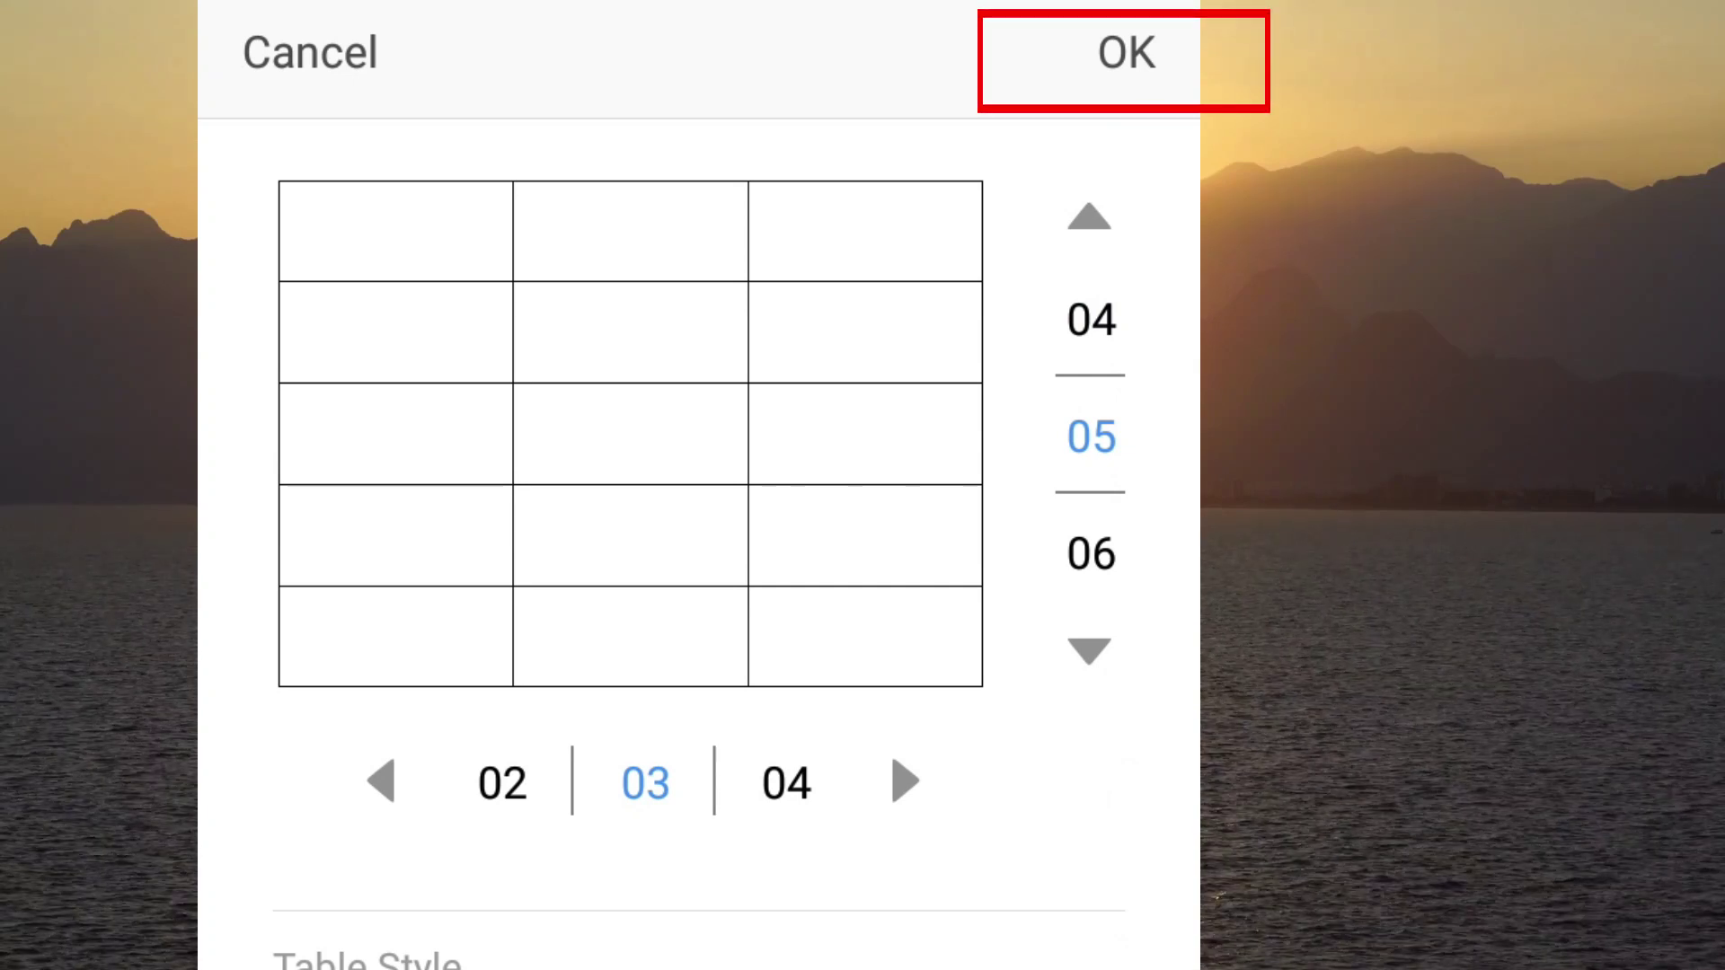
- Insert the 3-by-5 table onto the blank page
{"action": "left_click", "coordinate": [1126, 52]}
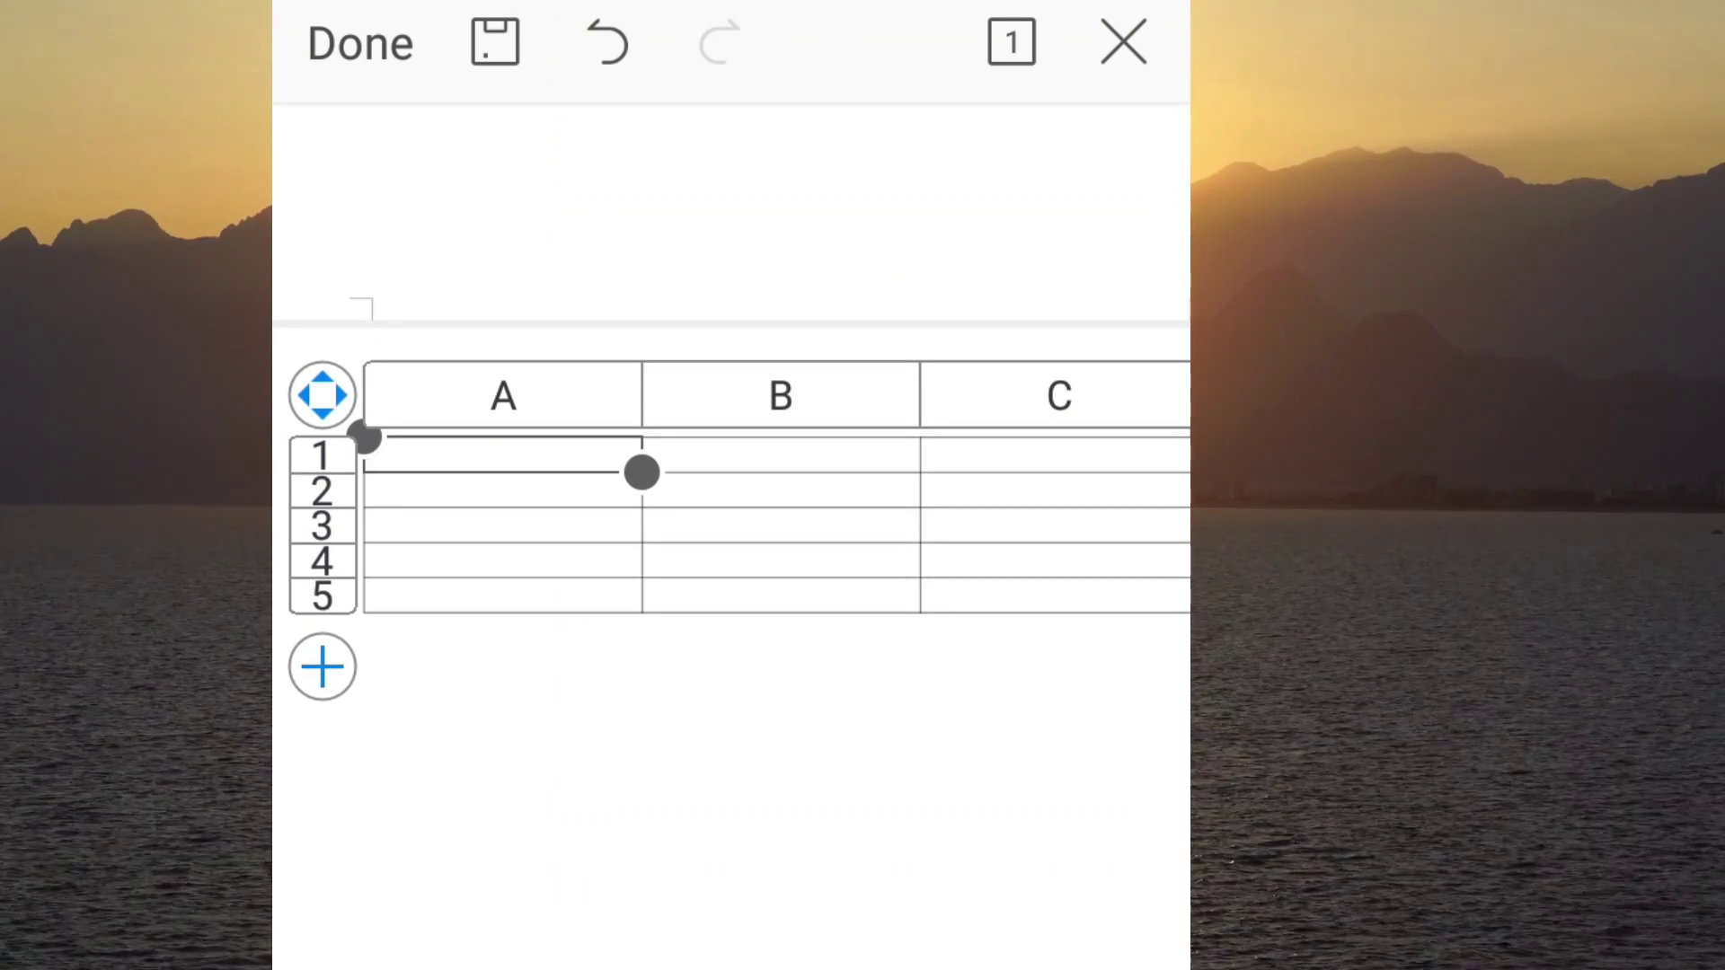
{"action": "scroll", "coordinate": [719, 494], "scroll_direction": "up", "scroll_amount": 5}
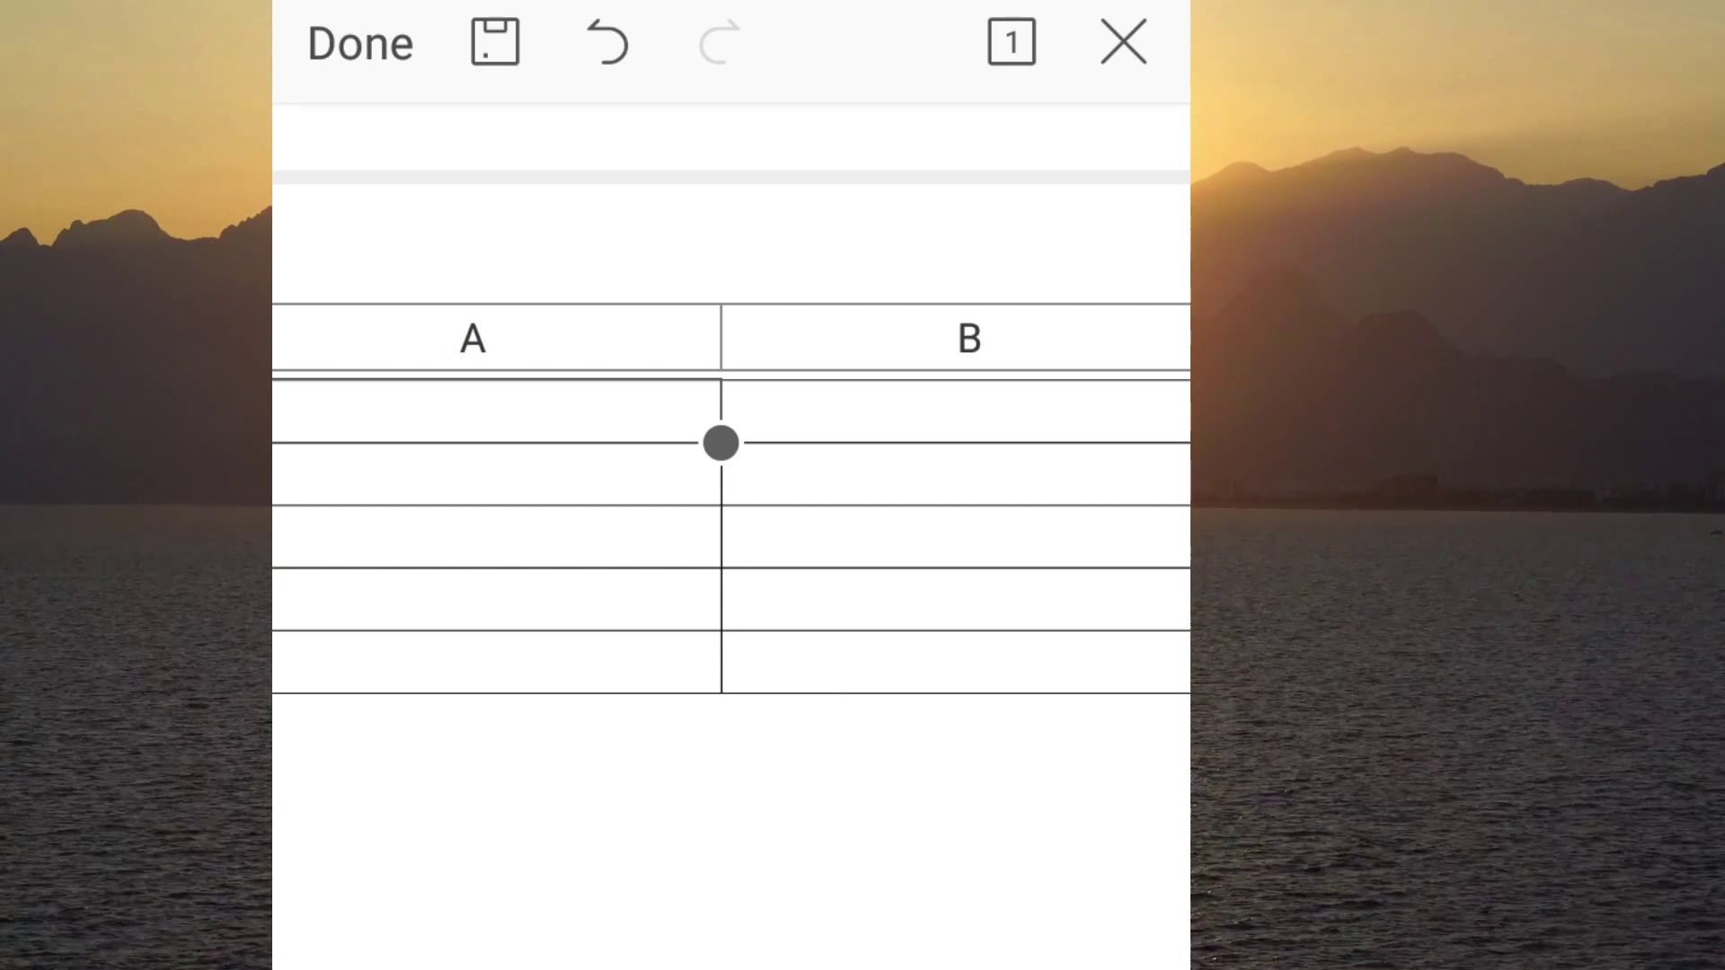
{"action": "left_click", "coordinate": [472, 338]}
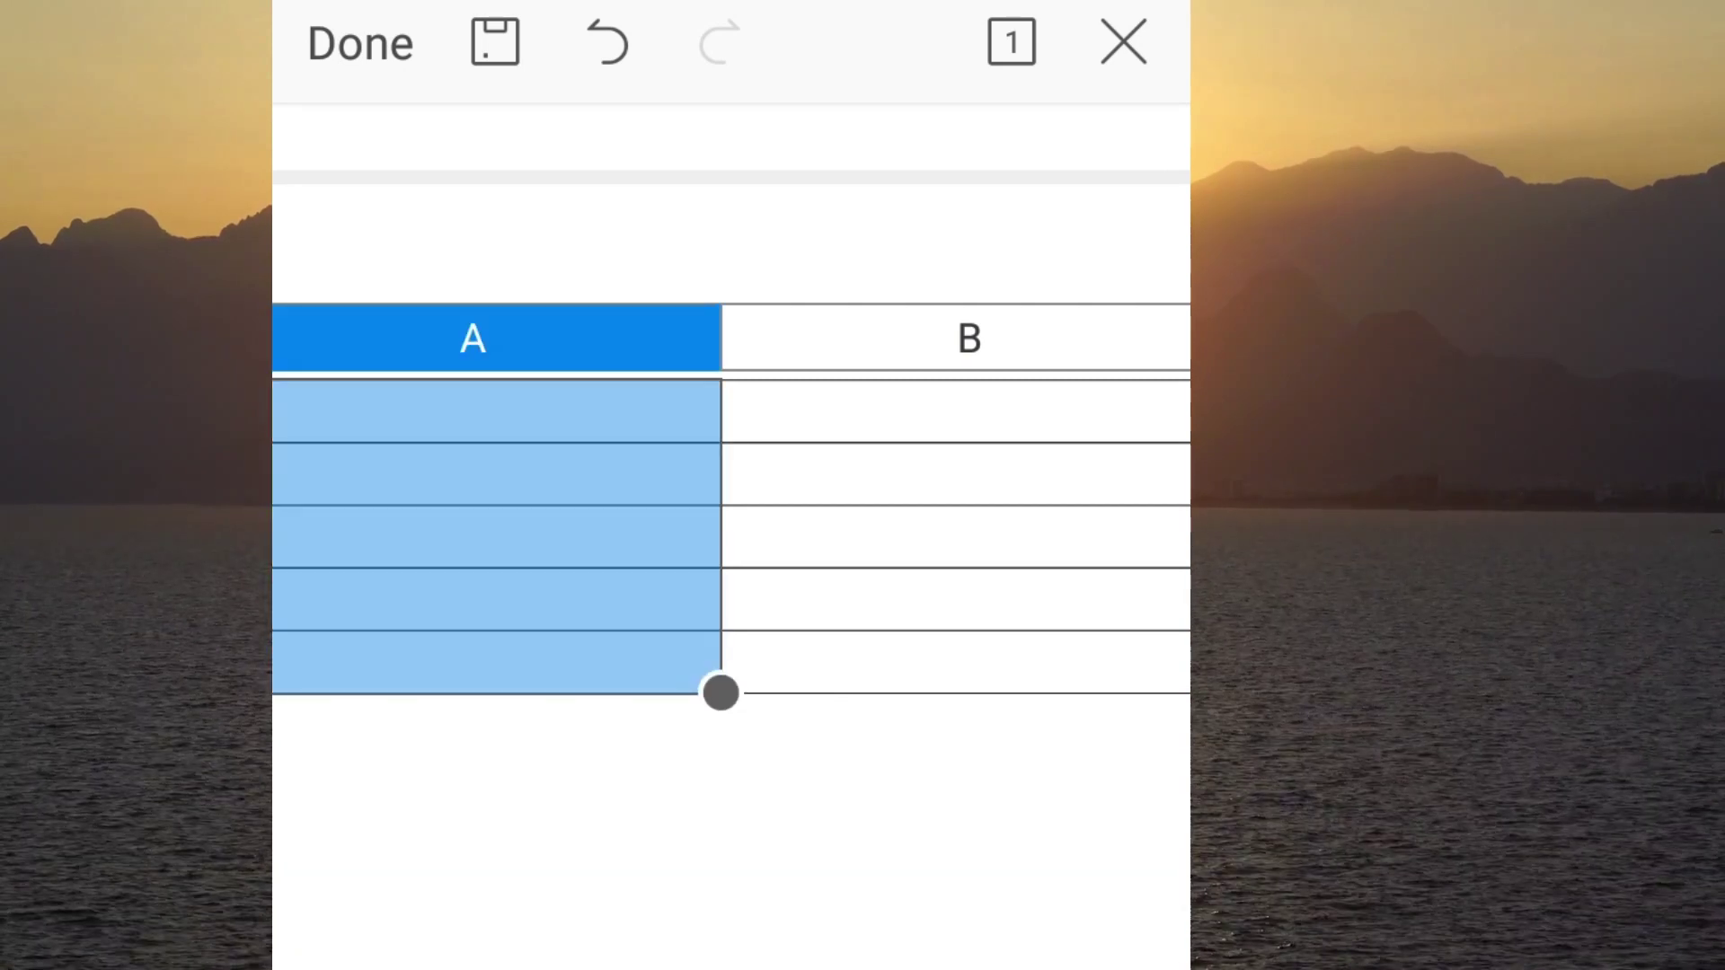
{"action": "left_click", "coordinate": [494, 411]}
- Type 'Grocery products' into cell A1 using keyboard suggestions
{"action": "left_click", "coordinate": [494, 410]}
{"action": "type", "text": "g"}
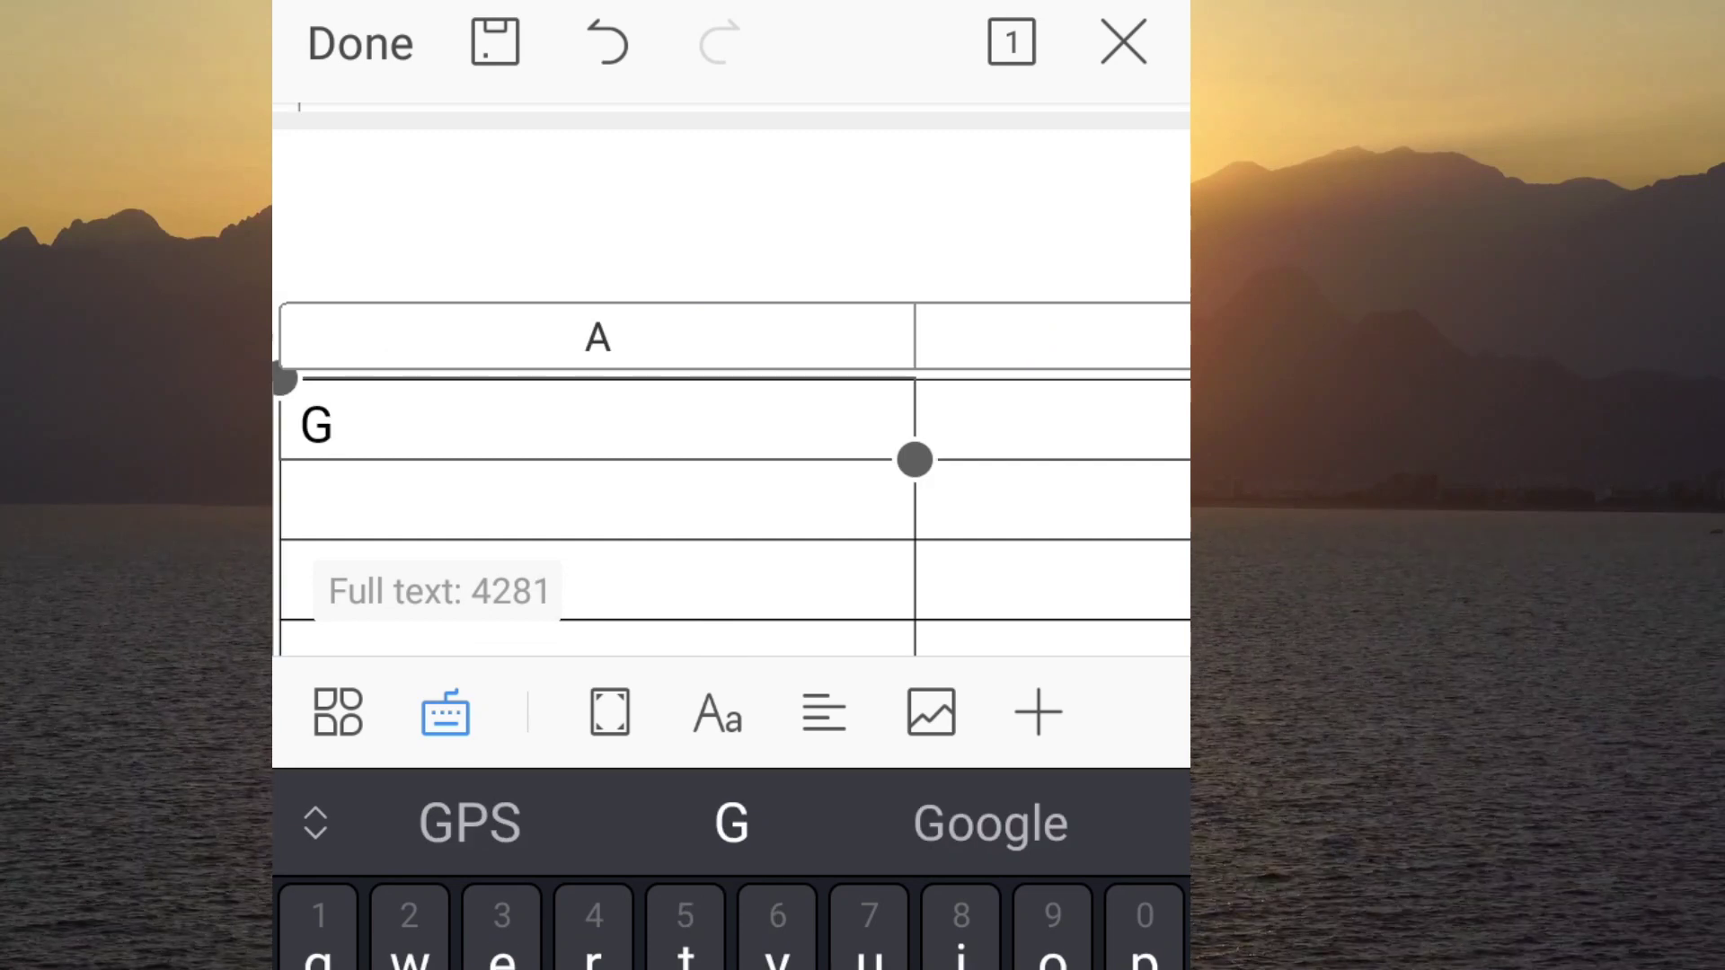
{"action": "type", "text": "ro"}
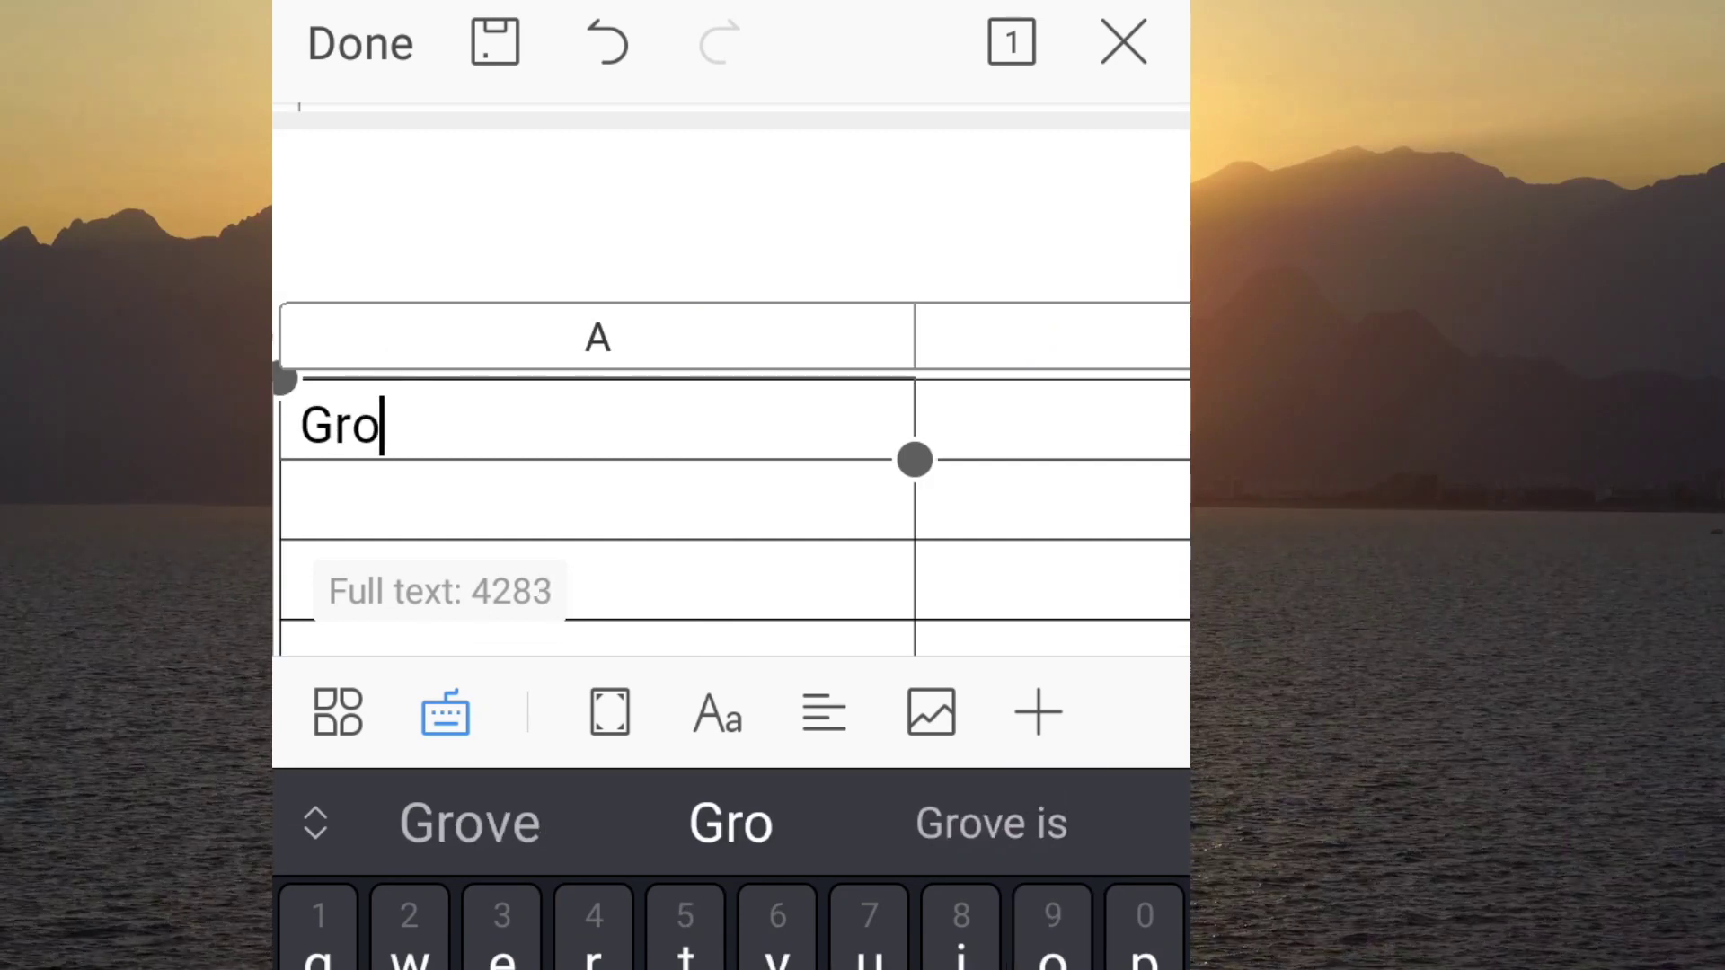
{"action": "type", "text": "c"}
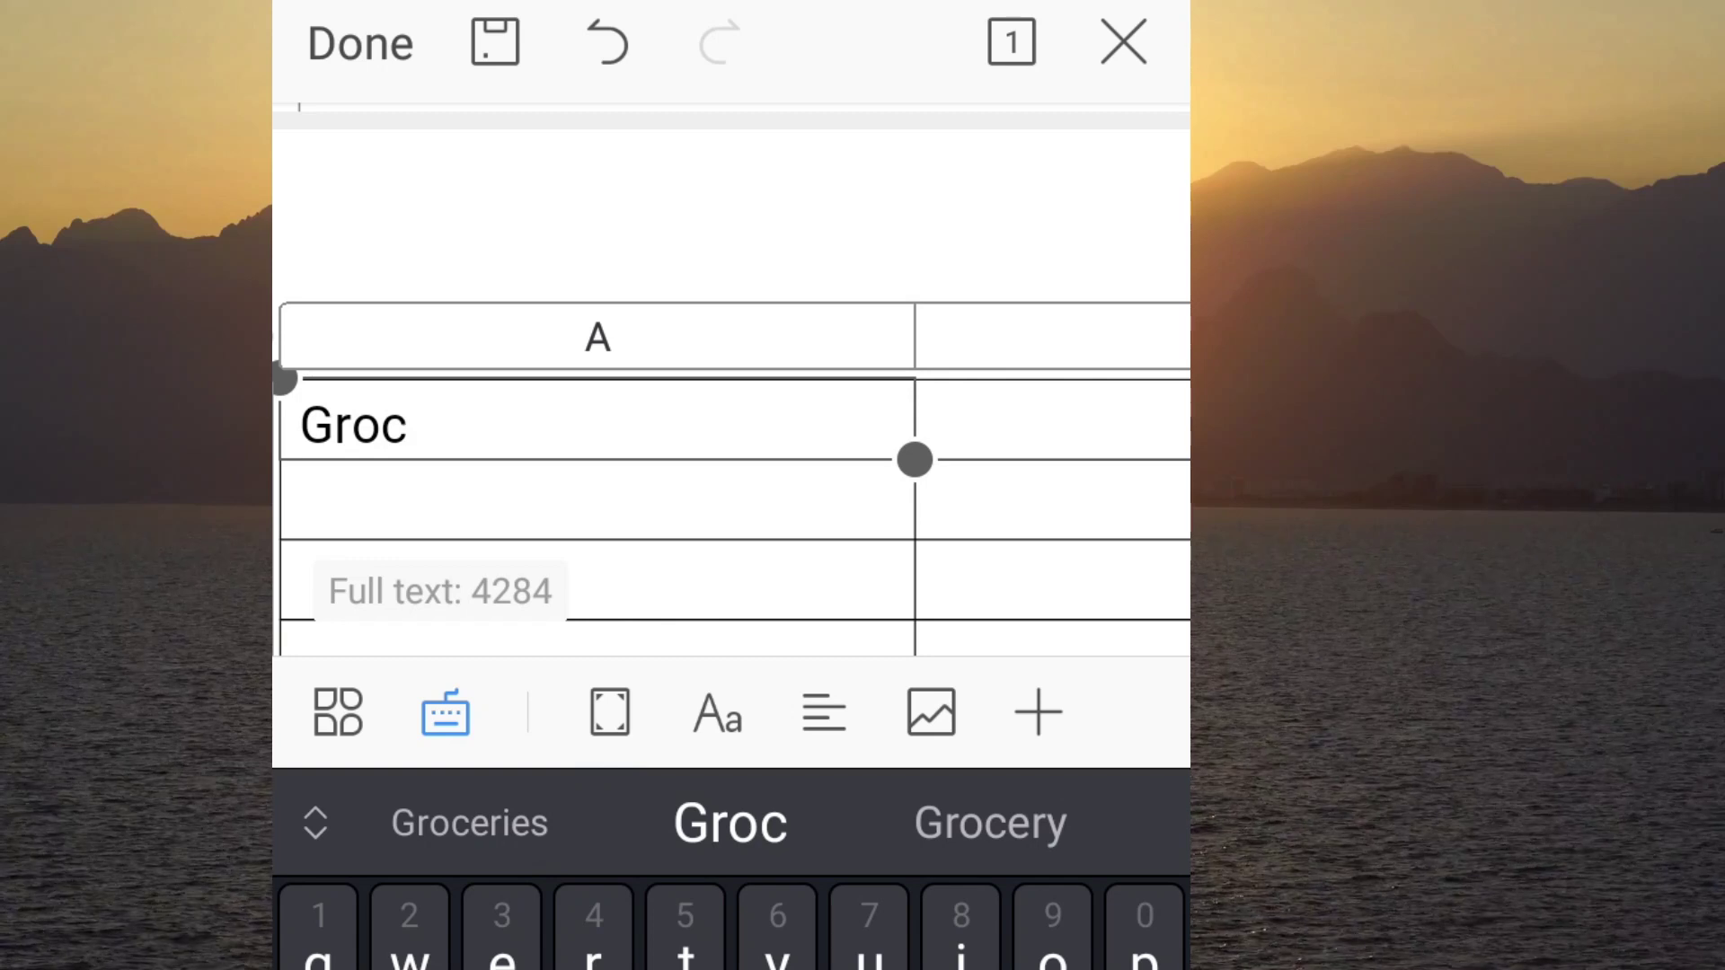
{"action": "type", "text": "e"}
{"action": "left_click", "coordinate": [991, 823]}
{"action": "type", "text": "p"}
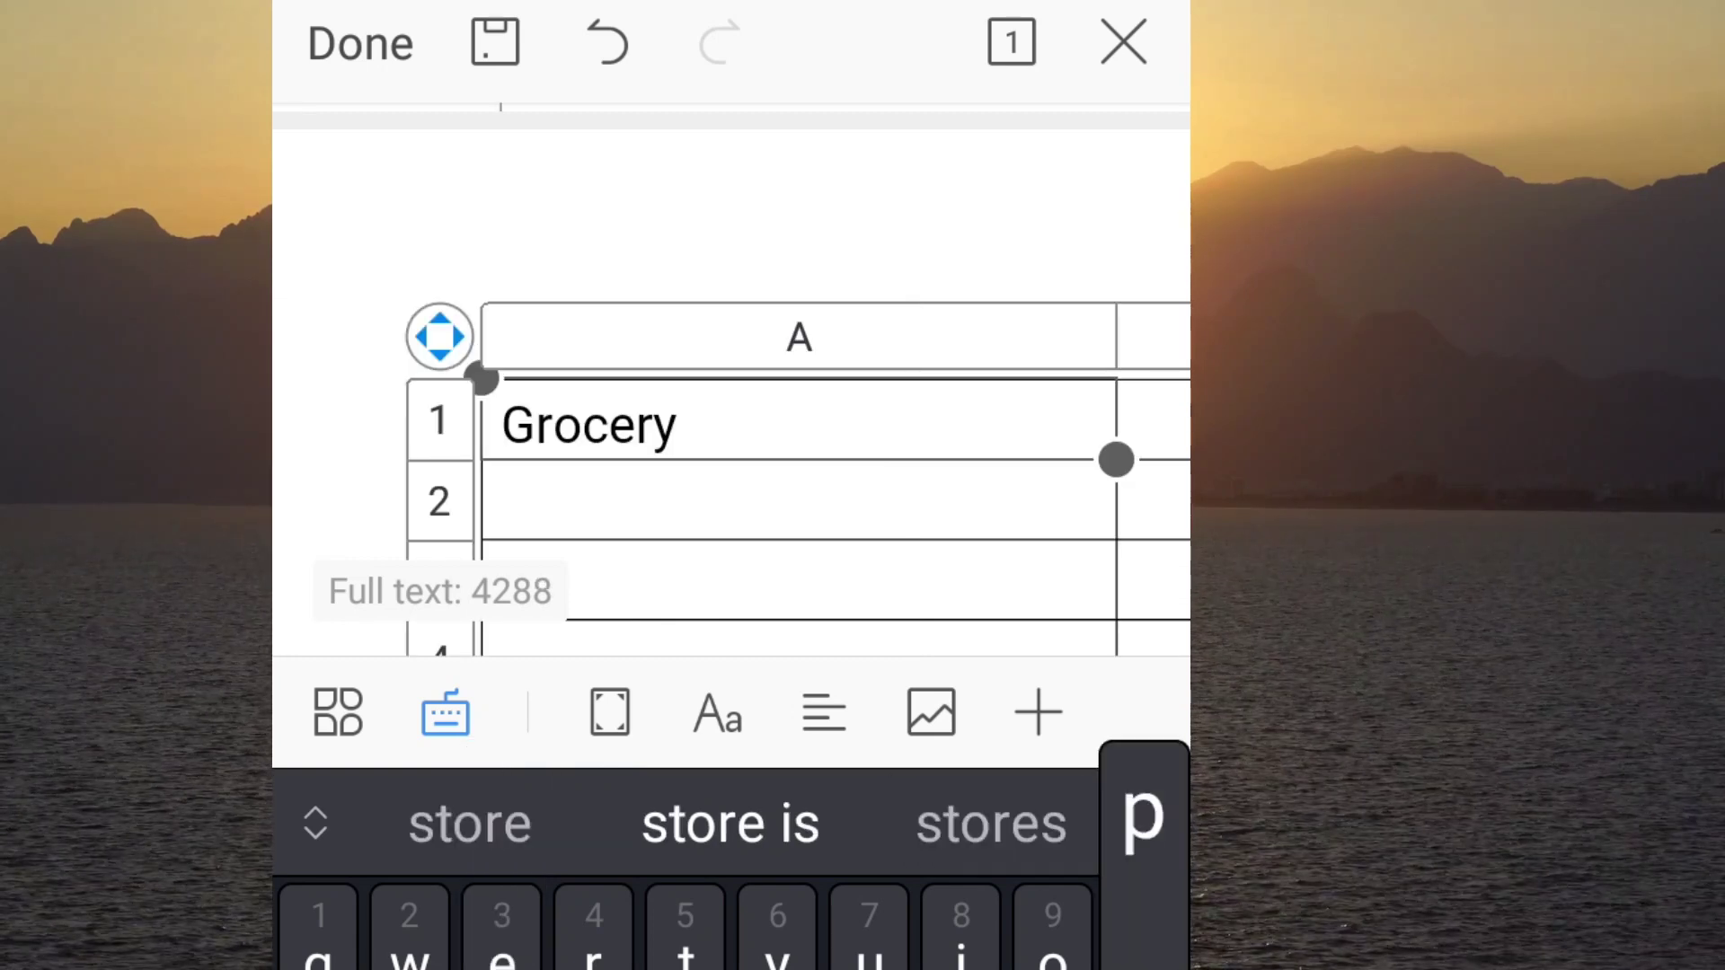
{"action": "type", "text": "ro"}
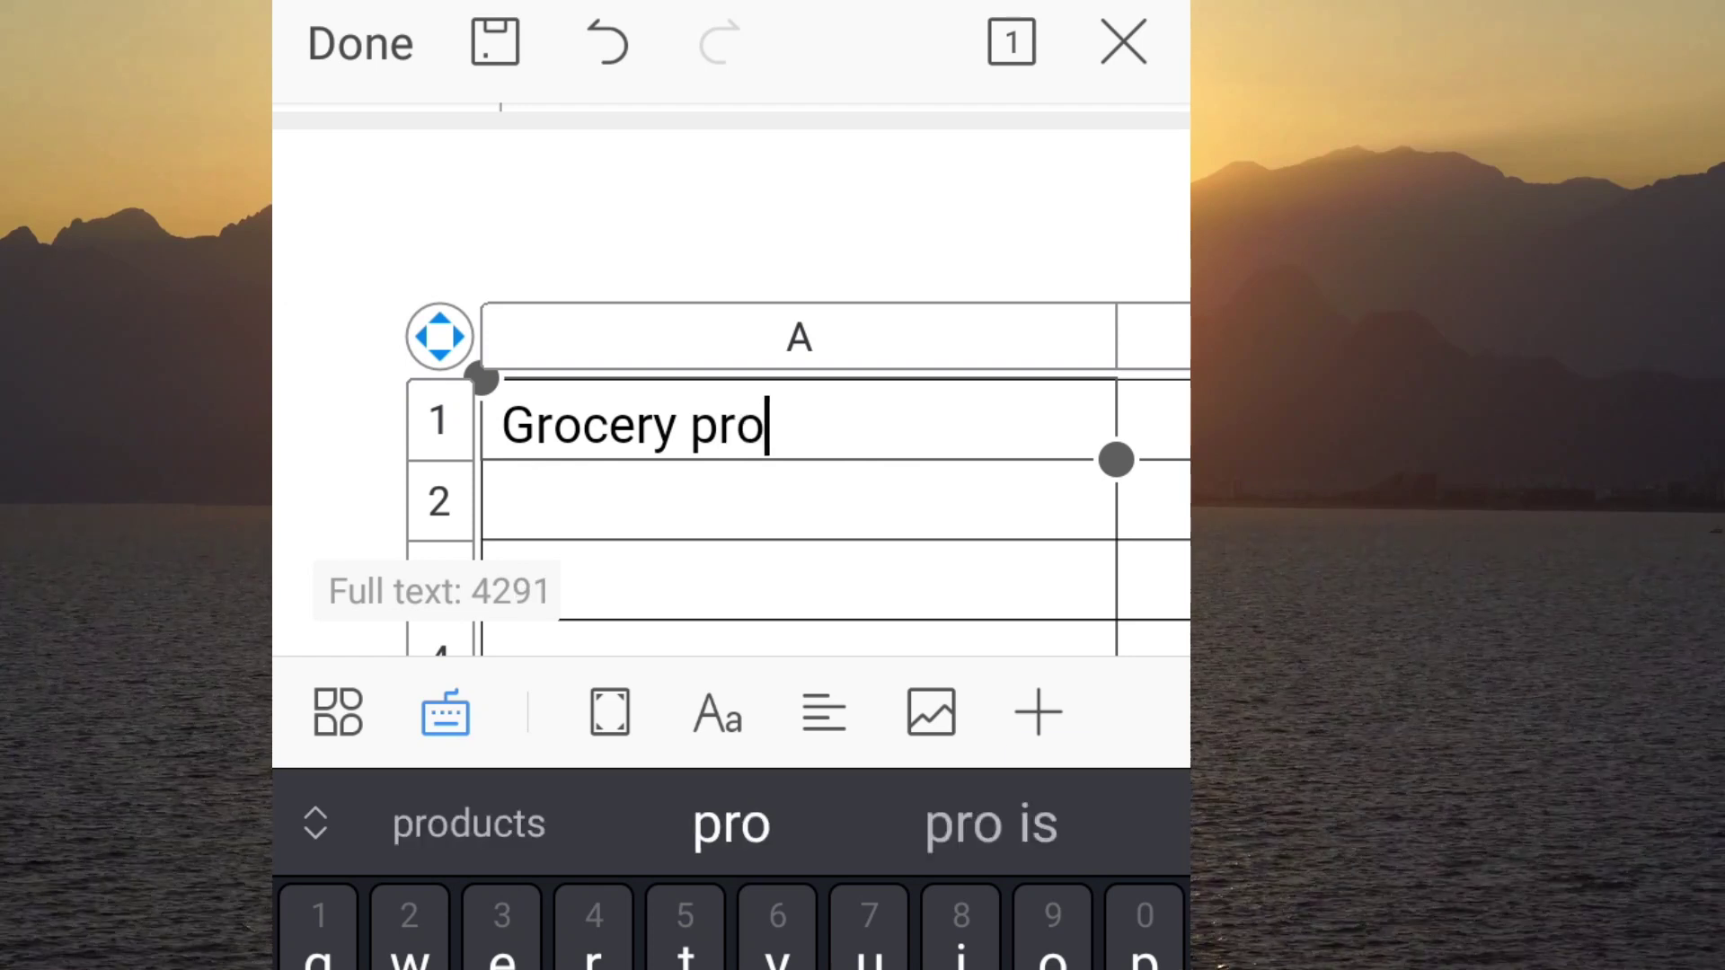
{"action": "left_click", "coordinate": [469, 823]}
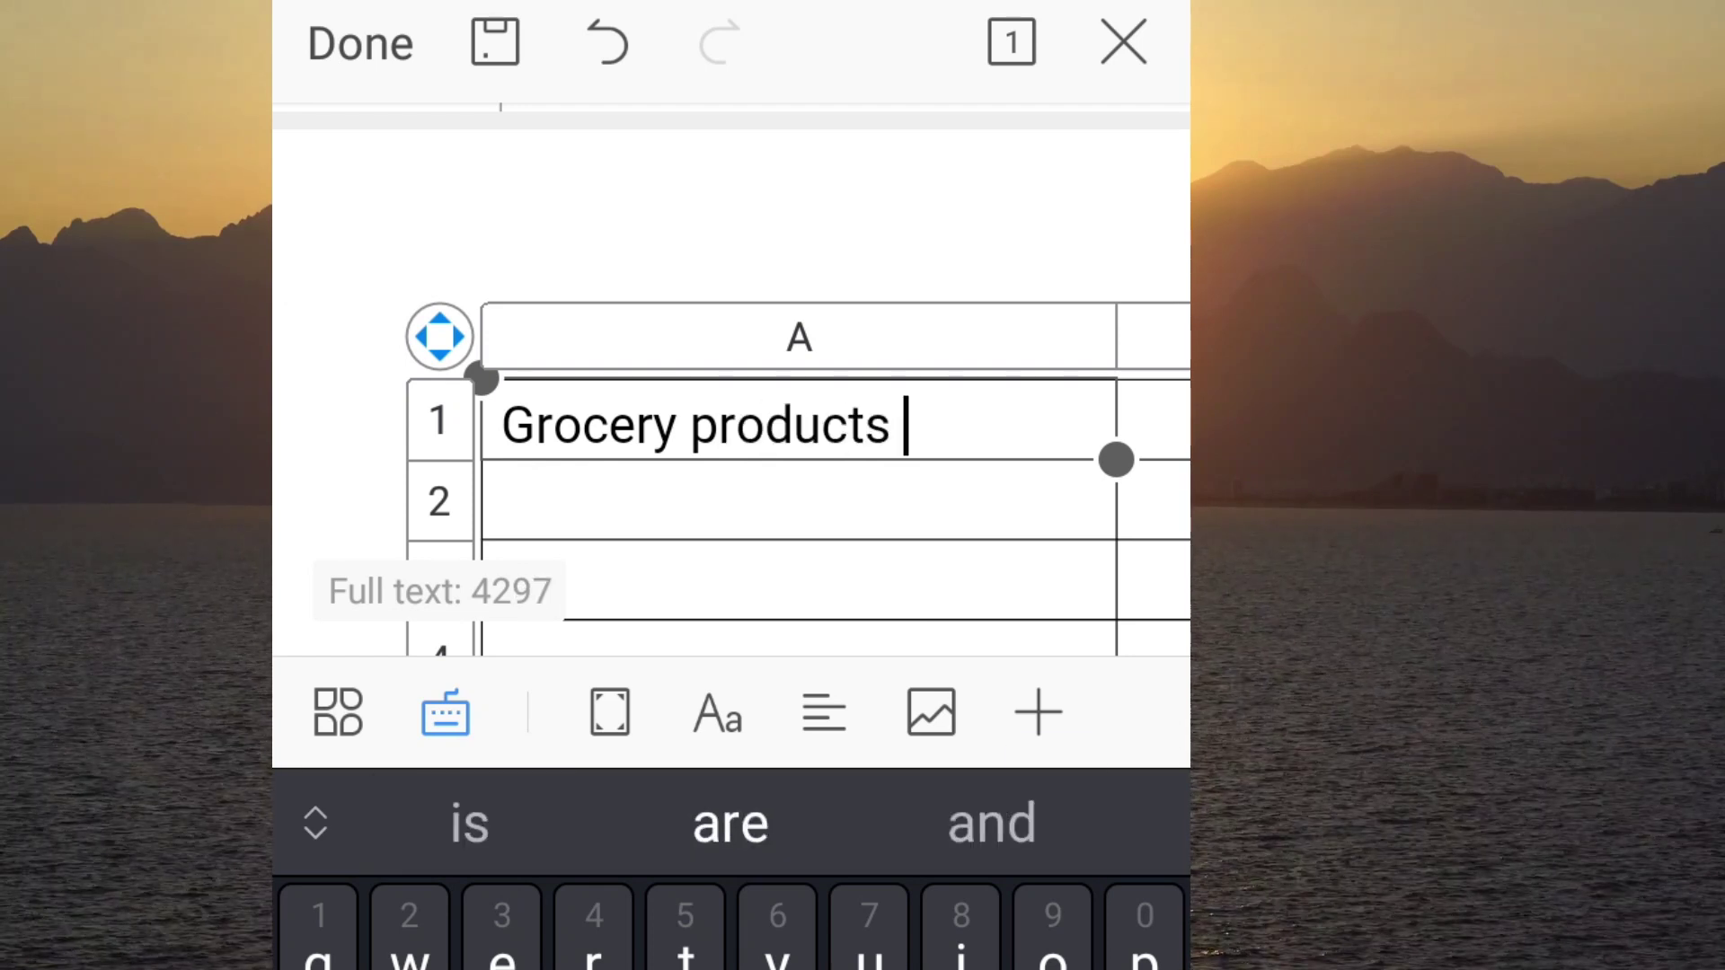
{"action": "key", "text": "Escape"}
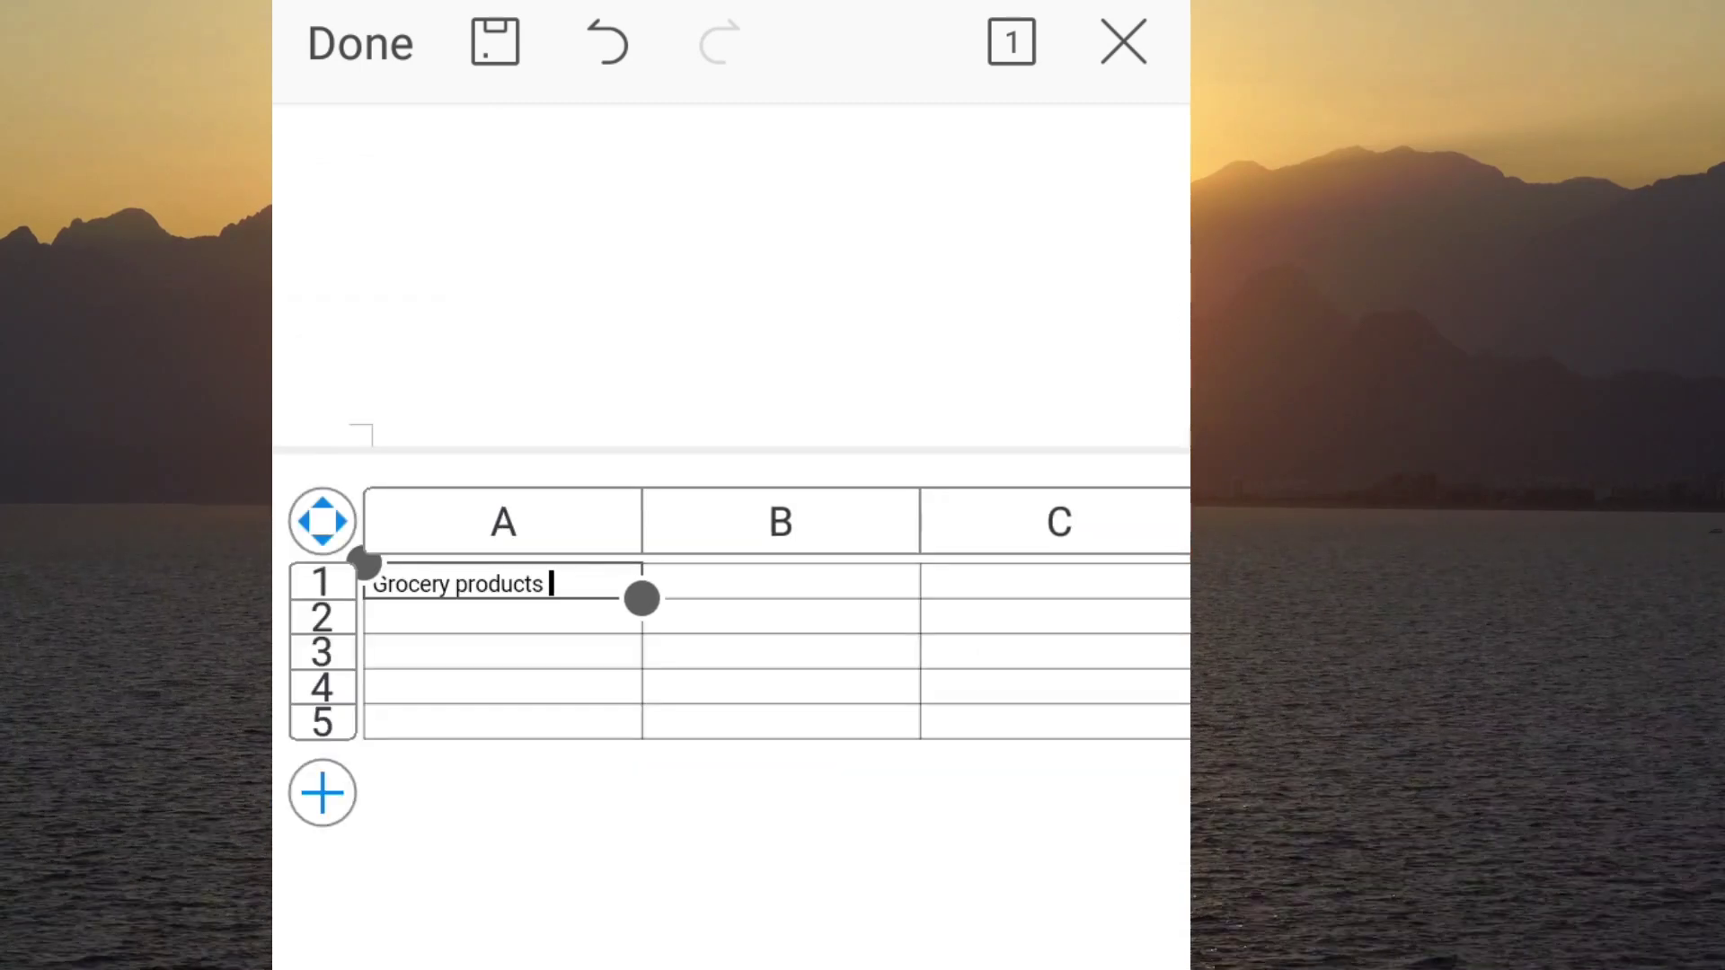
- Merge cells A1 to C1 and centre the Grocery products title across them
{"action": "left_click_drag", "start_coordinate": [641, 599], "coordinate": [1182, 597]}
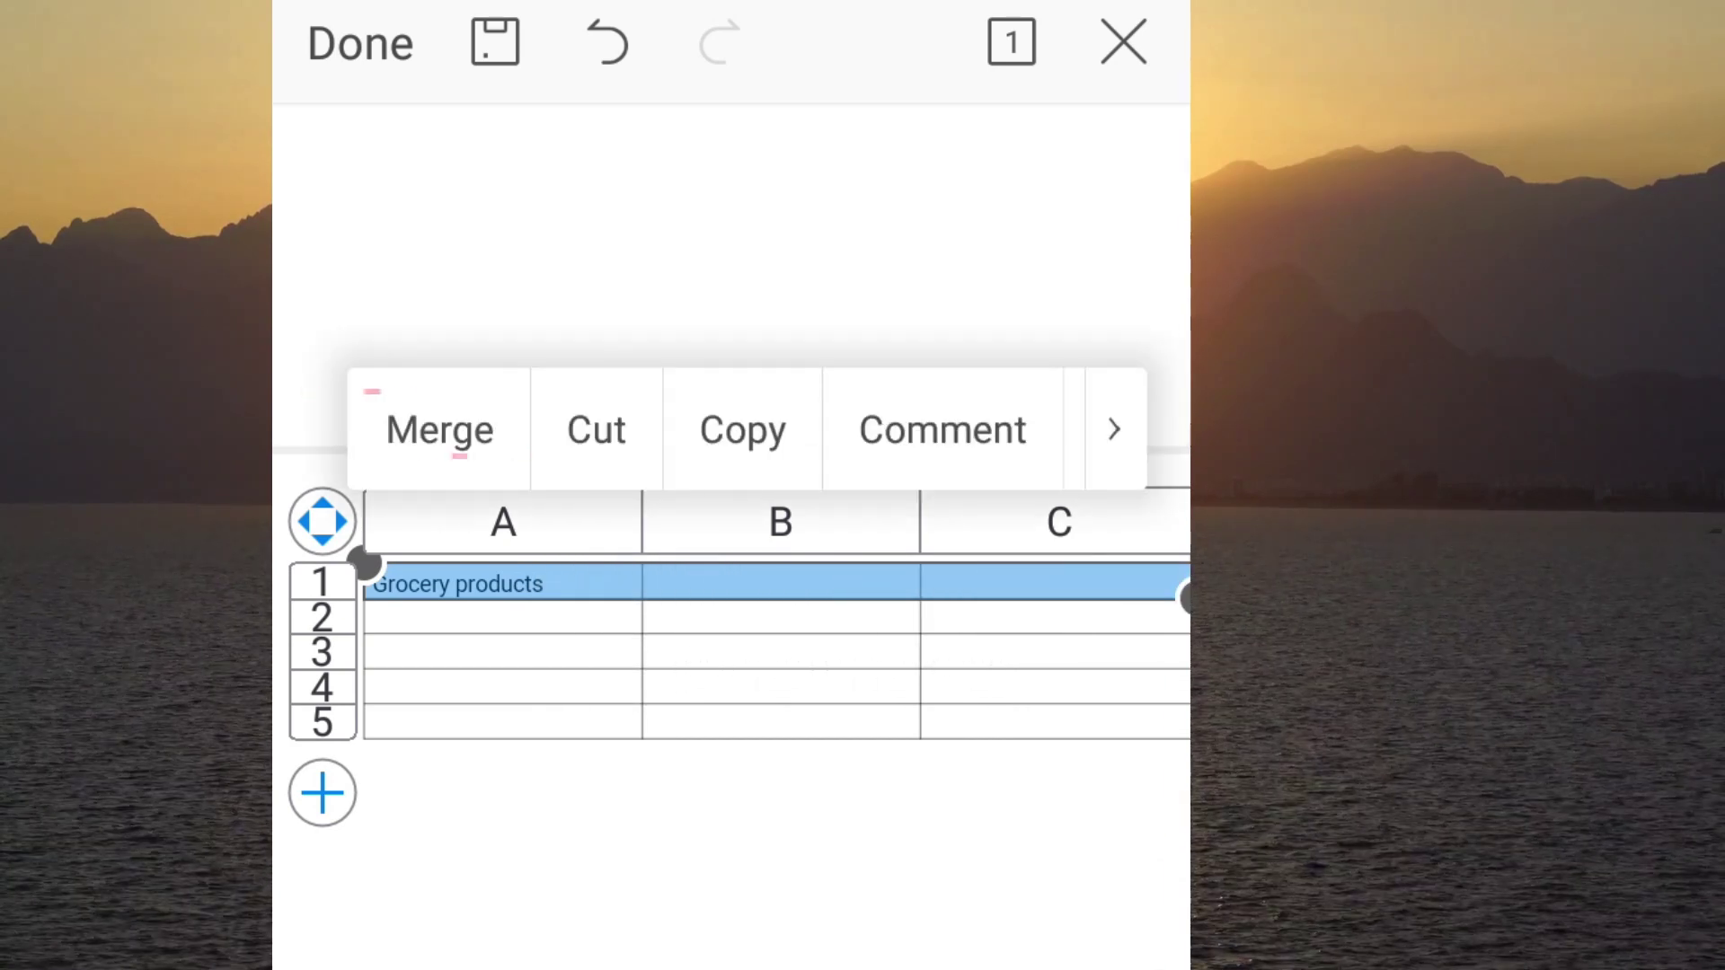
{"action": "left_click", "coordinate": [440, 429]}
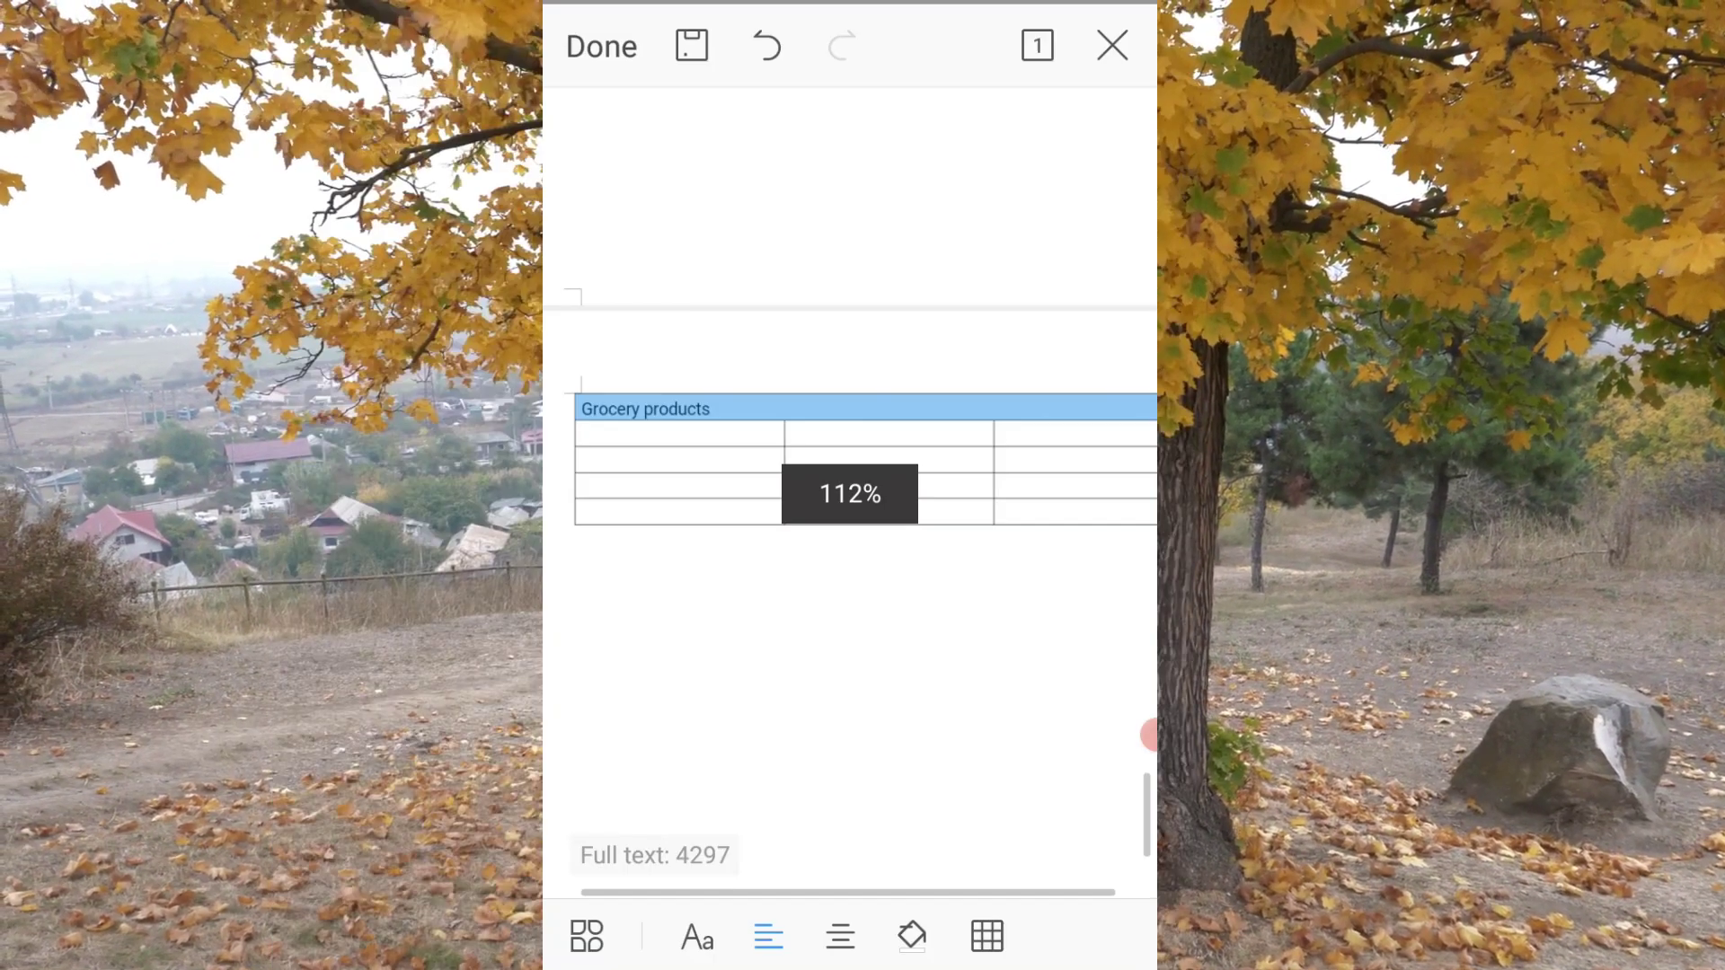
{"action": "scroll", "coordinate": [849, 476], "scroll_direction": "up", "scroll_amount": 3}
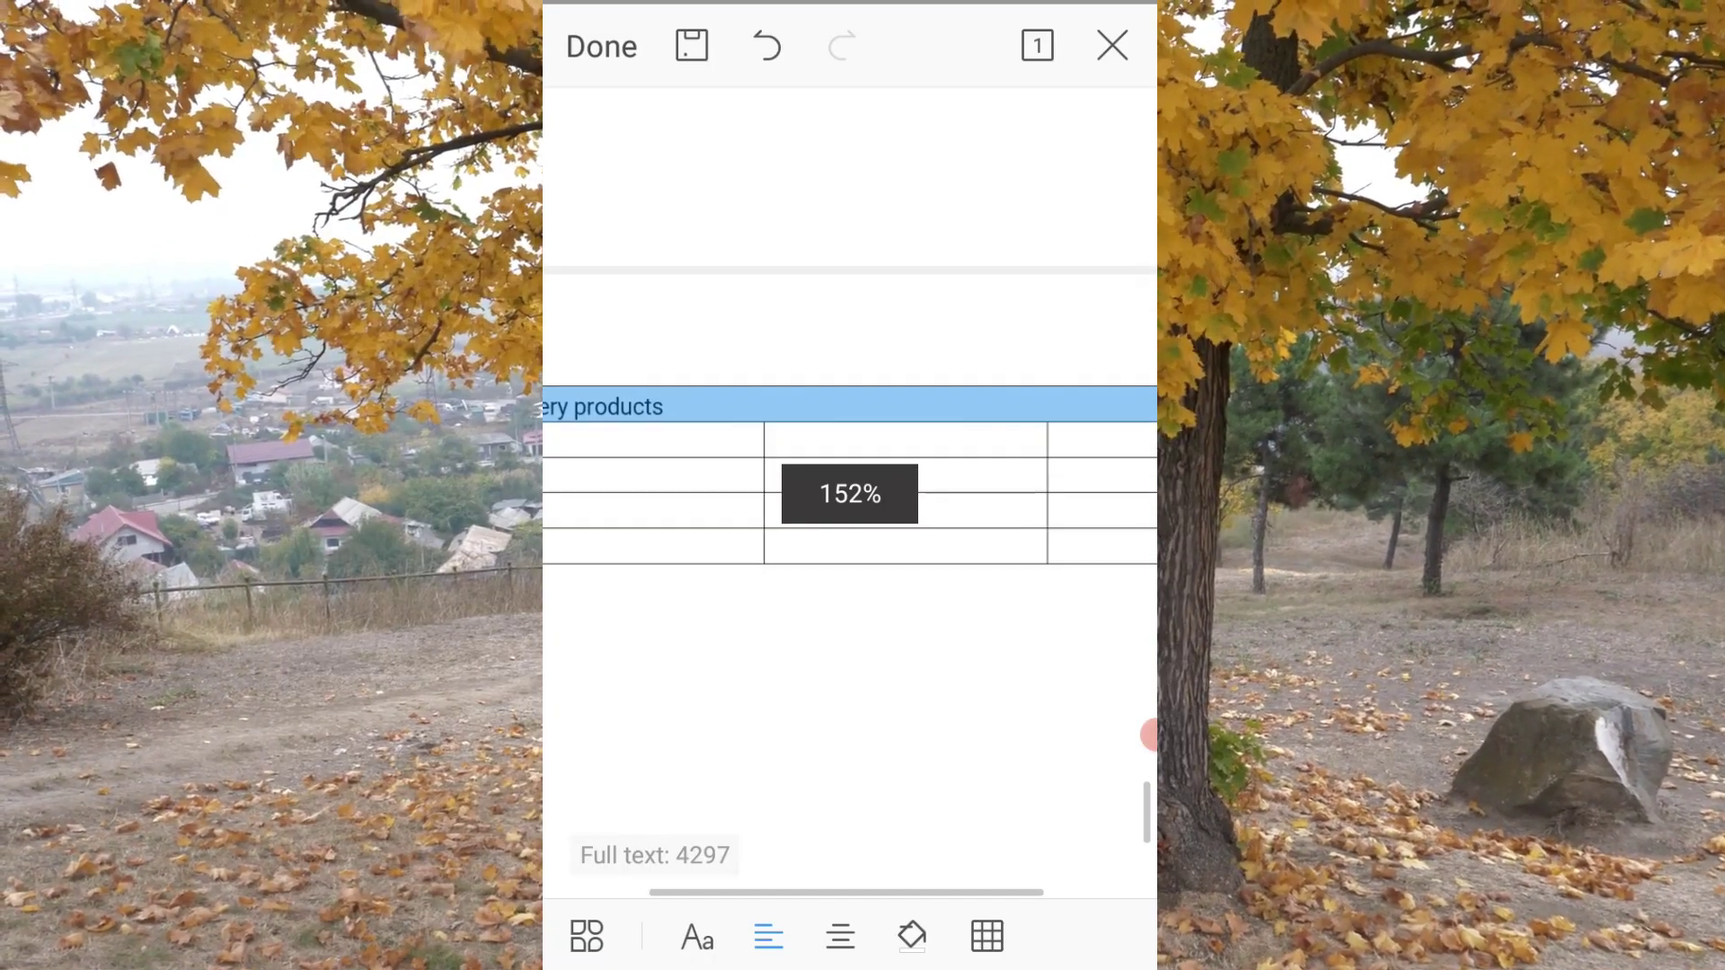
{"action": "left_click", "coordinate": [840, 936]}
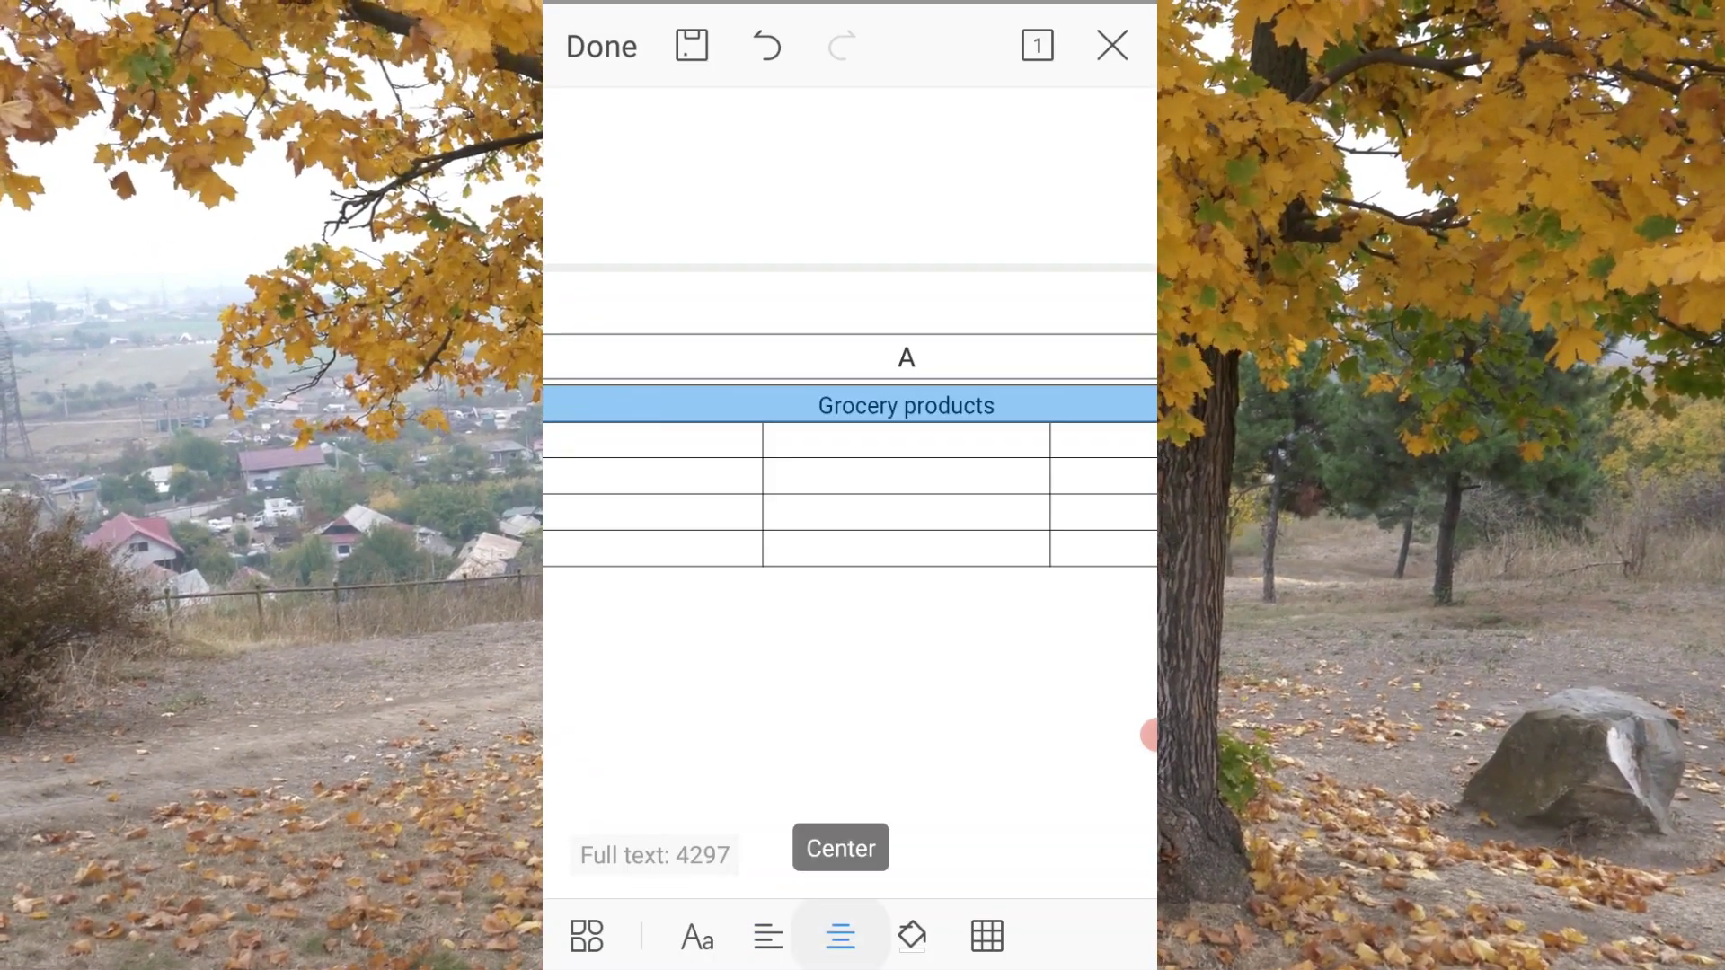
{"action": "scroll", "coordinate": [849, 449], "scroll_direction": "down", "scroll_amount": 5}
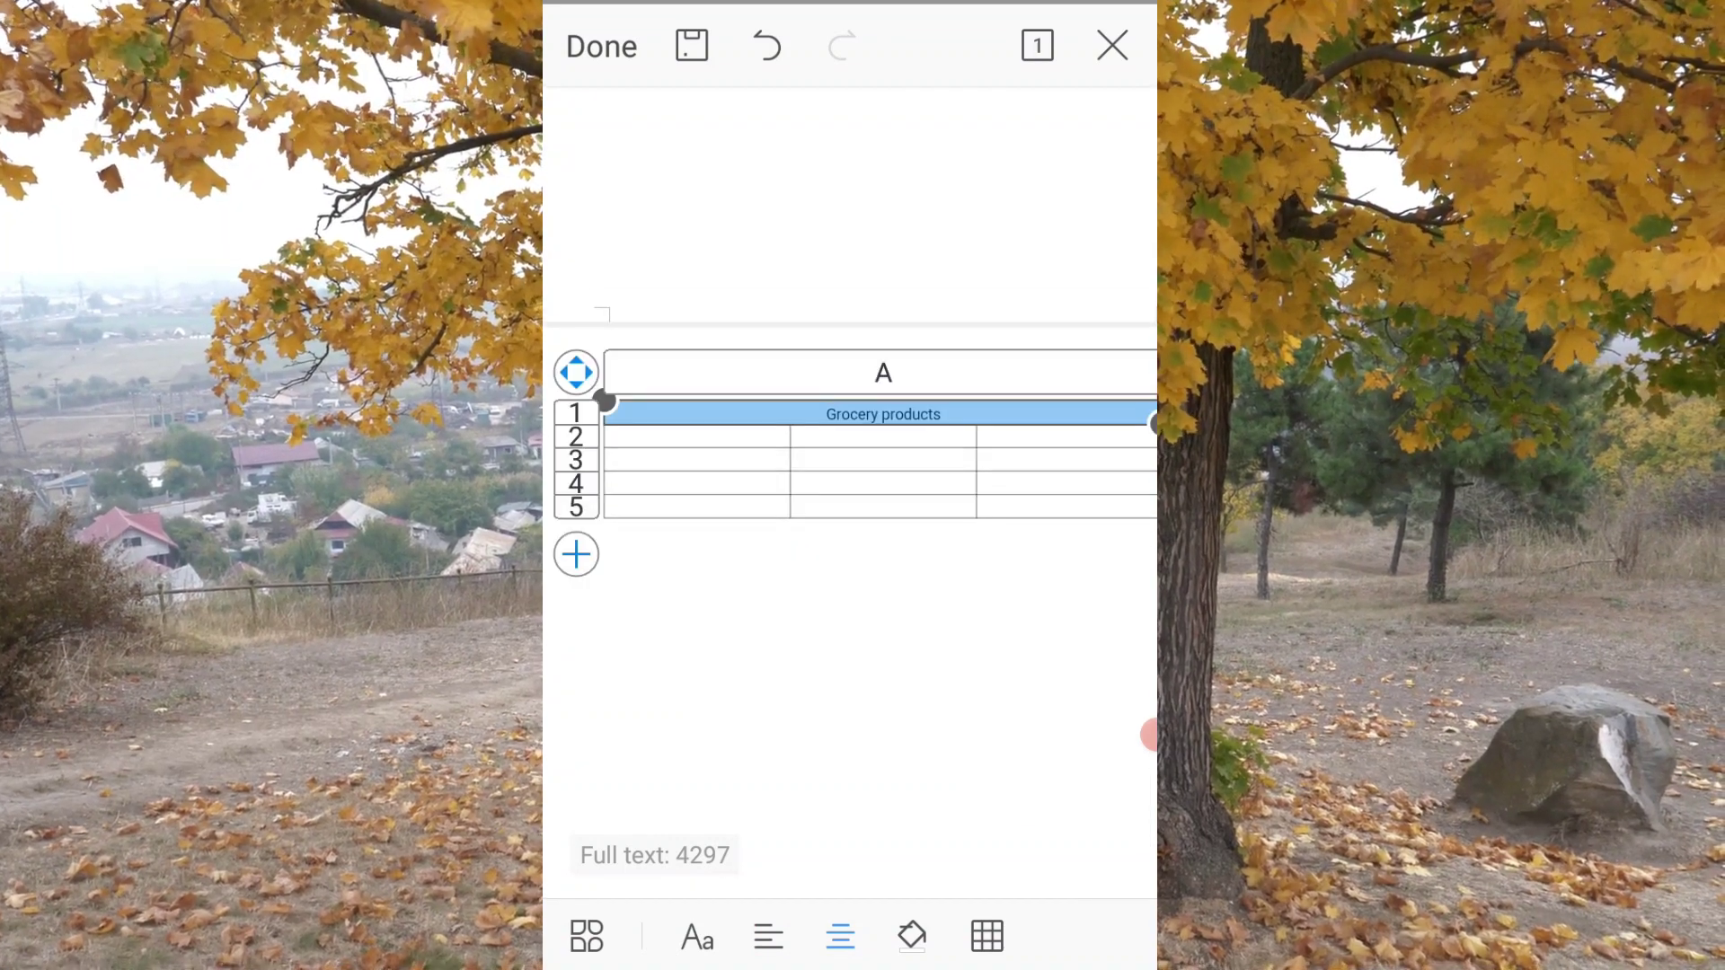
{"action": "scroll", "coordinate": [848, 459], "scroll_direction": "up", "scroll_amount": 1}
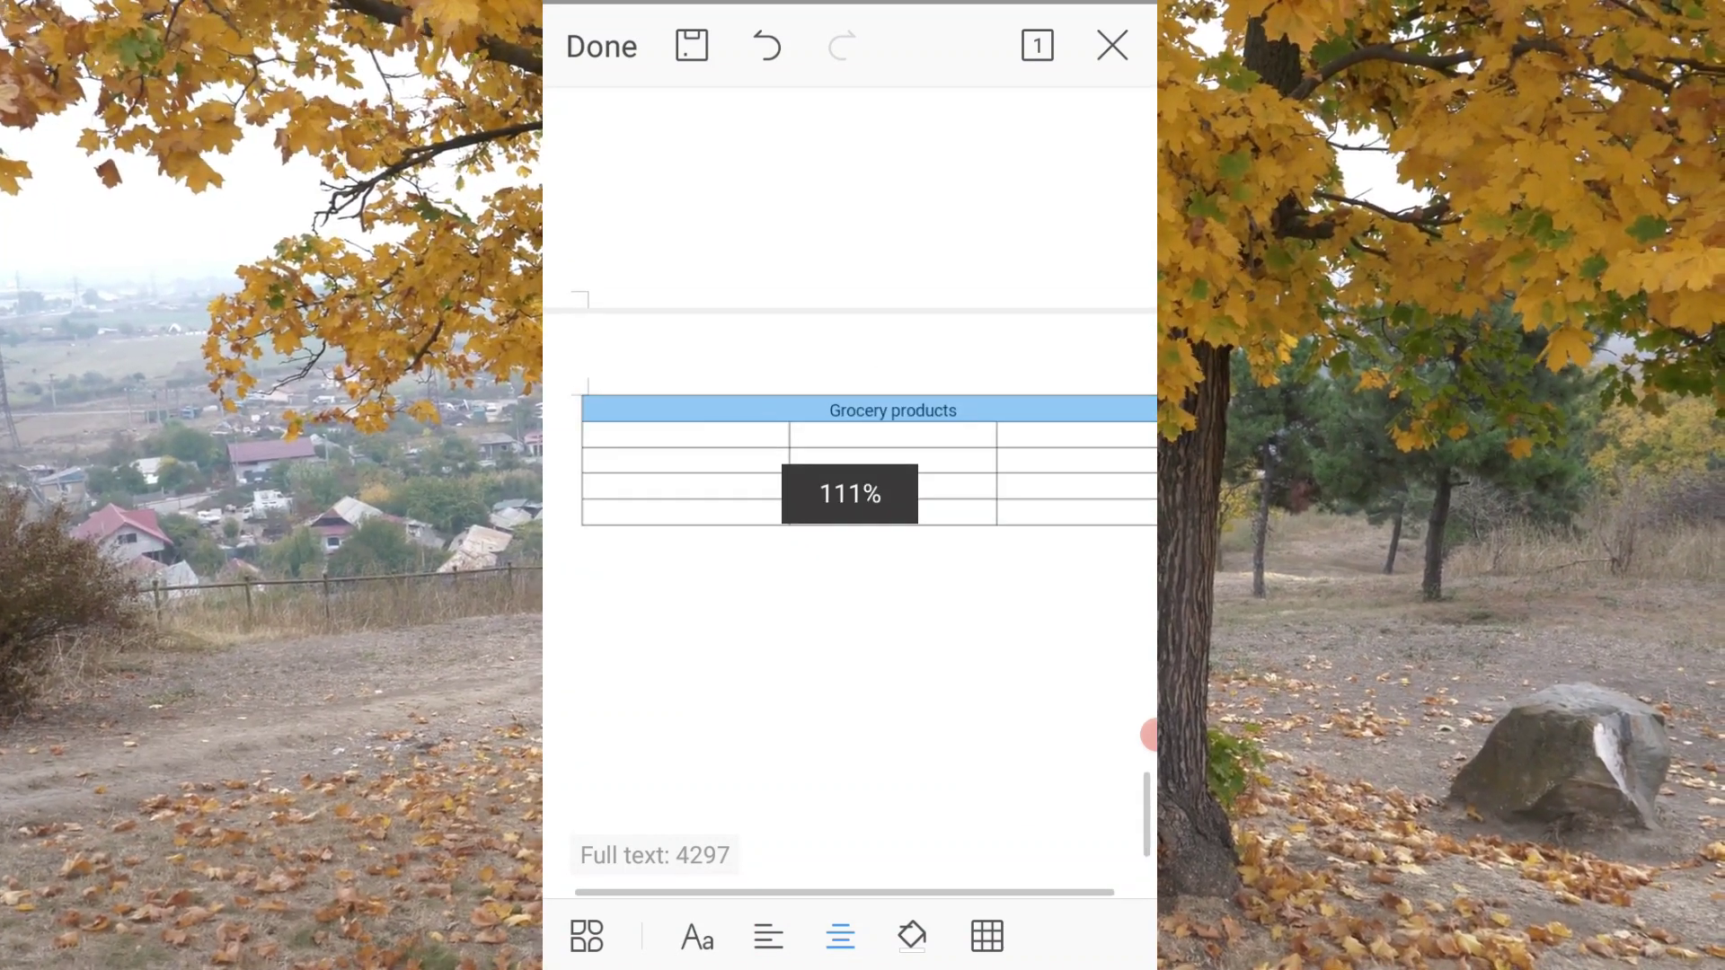
{"action": "scroll", "coordinate": [849, 476], "scroll_direction": "up", "scroll_amount": 2}
{"action": "scroll", "coordinate": [849, 476], "scroll_direction": "up", "scroll_amount": 2}
- Select cells and a row of the table, then place the caret below it
{"action": "left_click", "coordinate": [942, 517]}
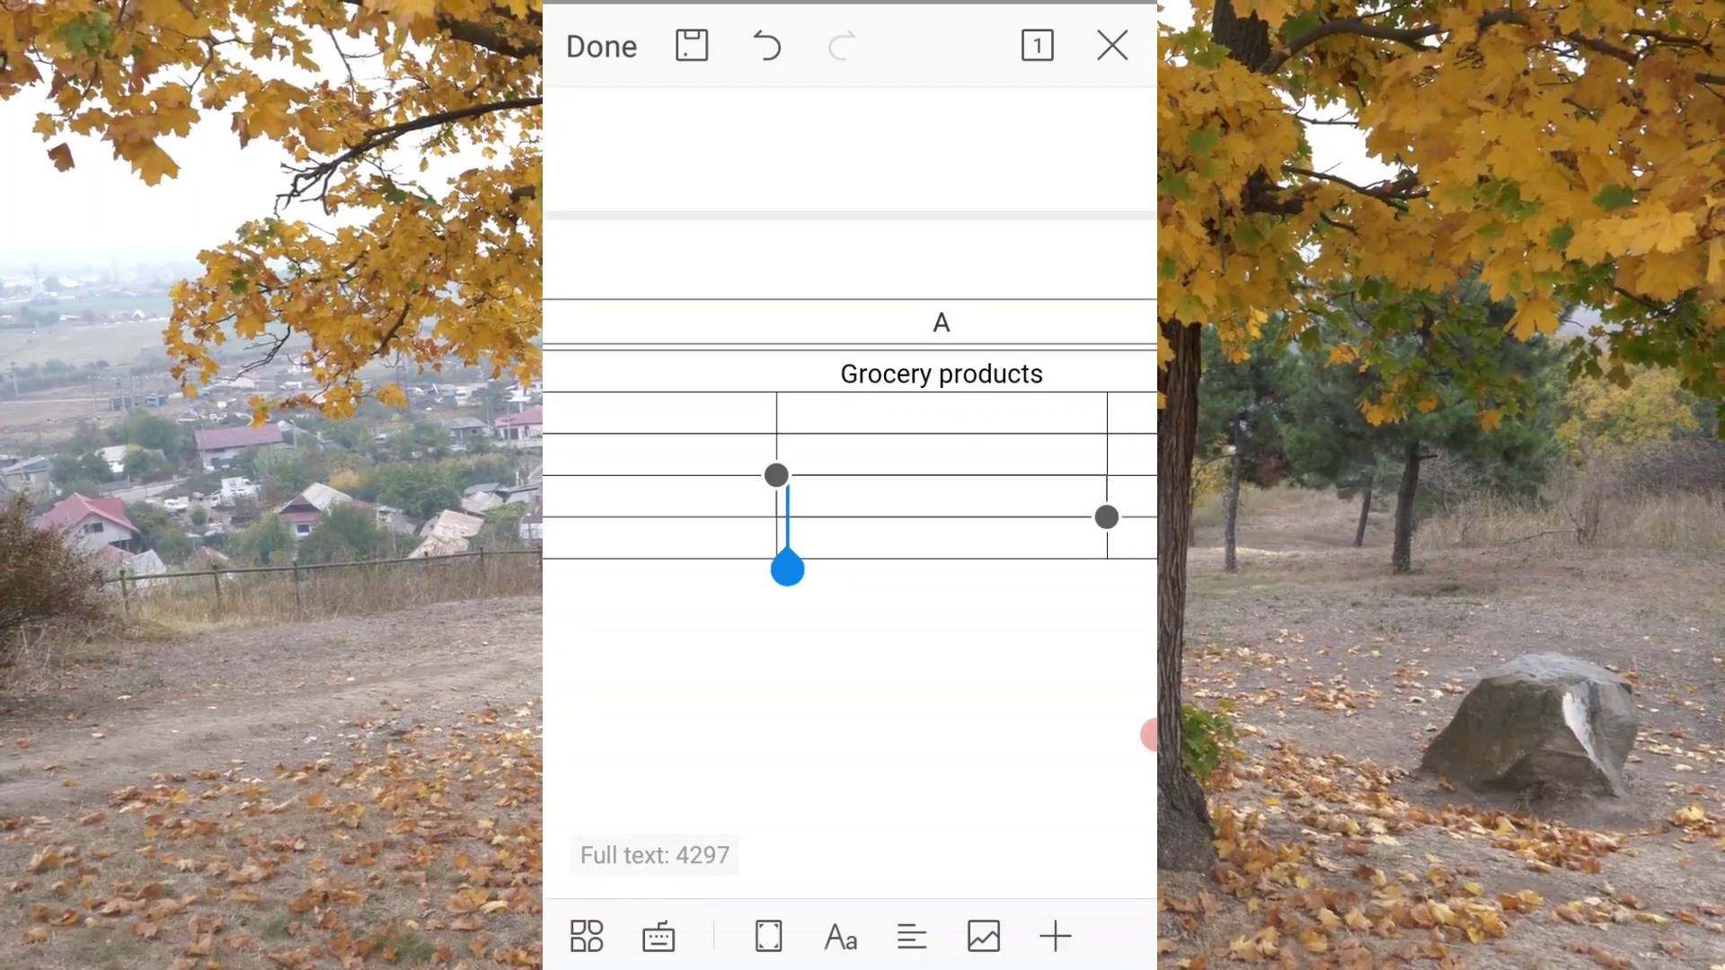
{"action": "left_click", "coordinate": [658, 937]}
{"action": "left_click", "coordinate": [773, 327]}
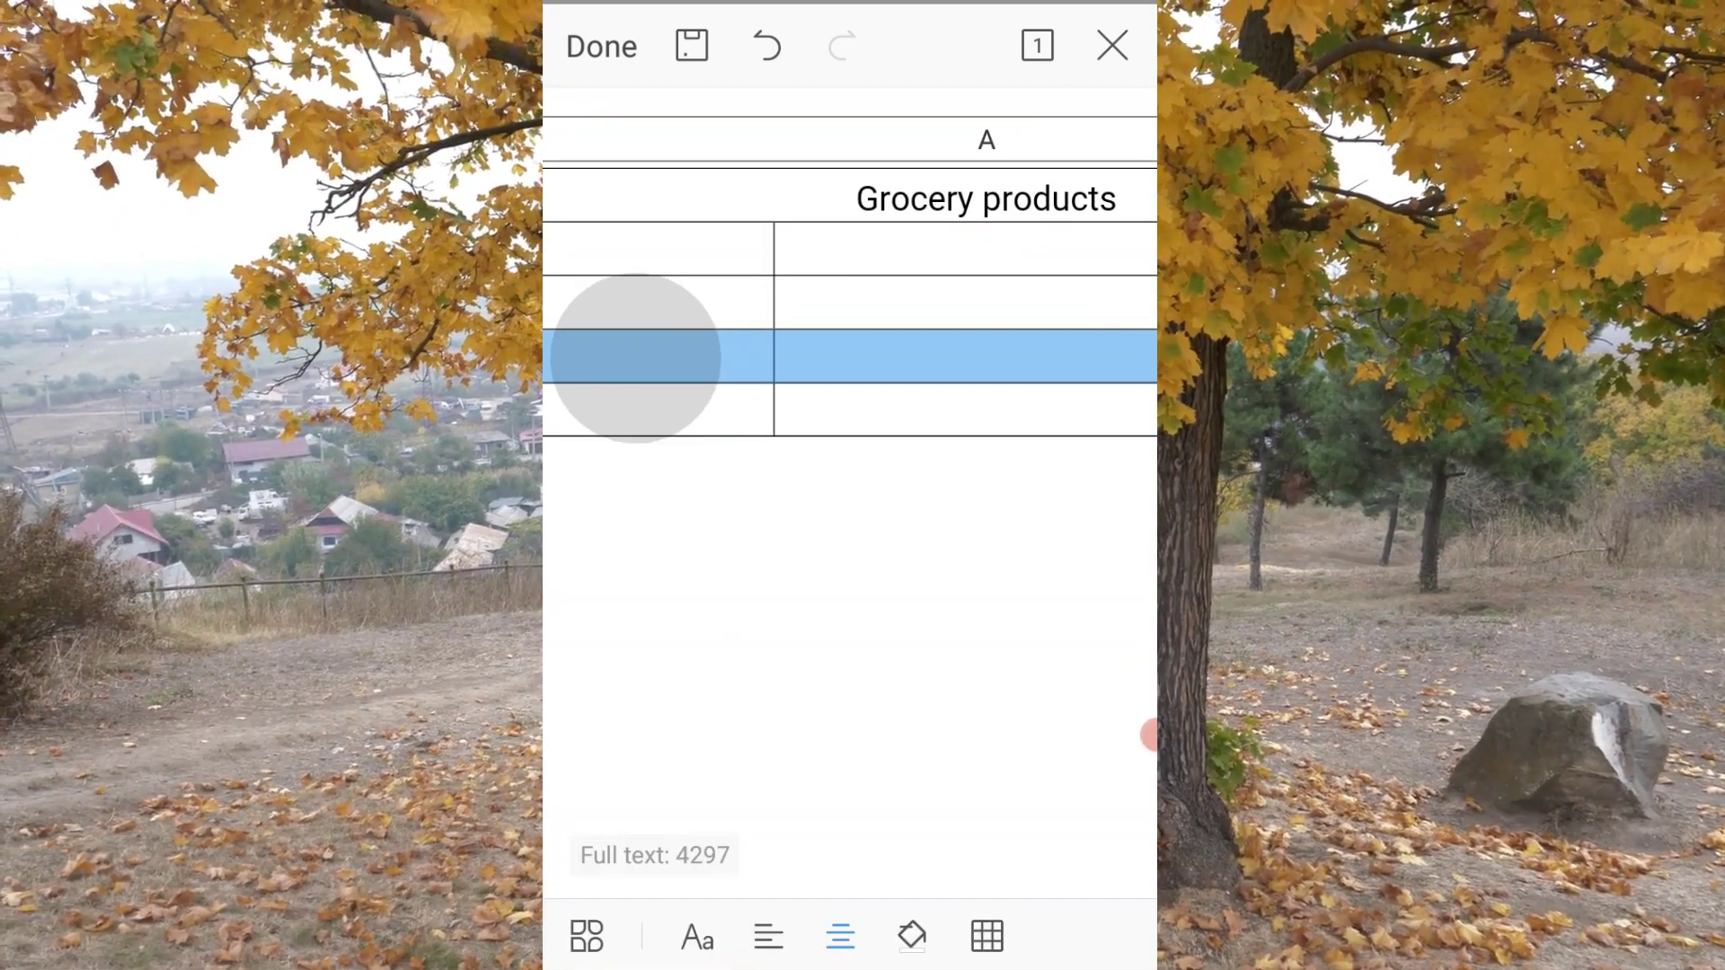
{"action": "left_click", "coordinate": [636, 357]}
{"action": "scroll", "coordinate": [849, 404], "scroll_direction": "down", "scroll_amount": 3}
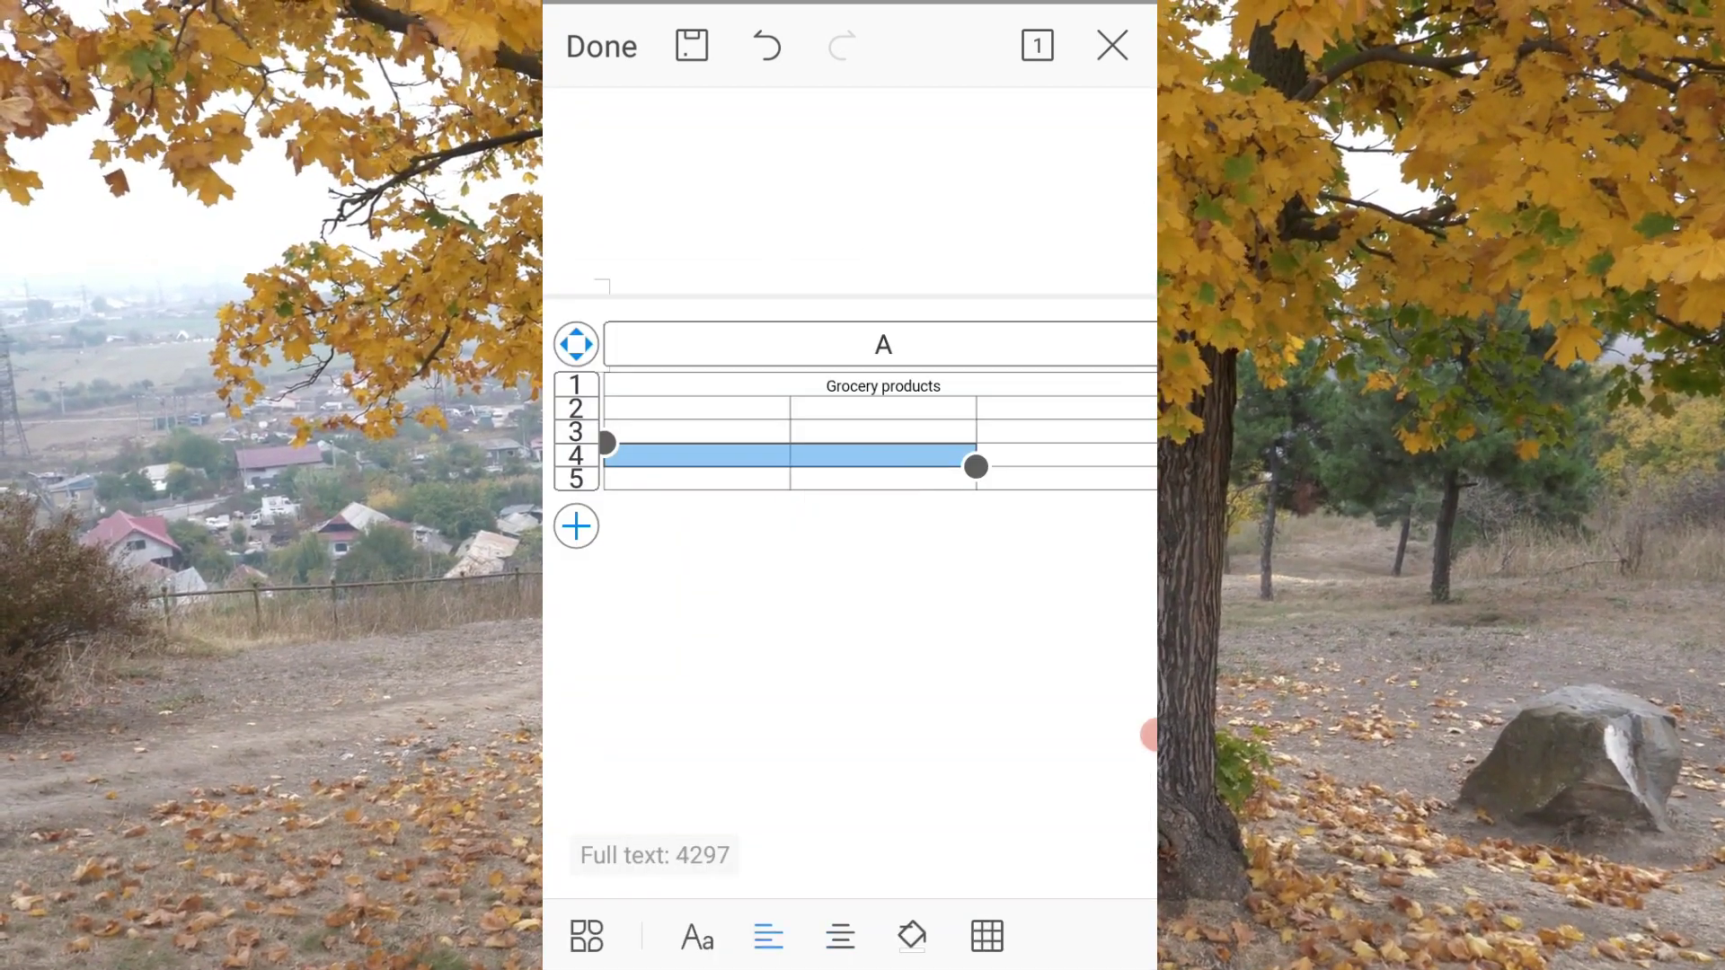
{"action": "left_click", "coordinate": [883, 478]}
{"action": "left_click", "coordinate": [883, 478]}
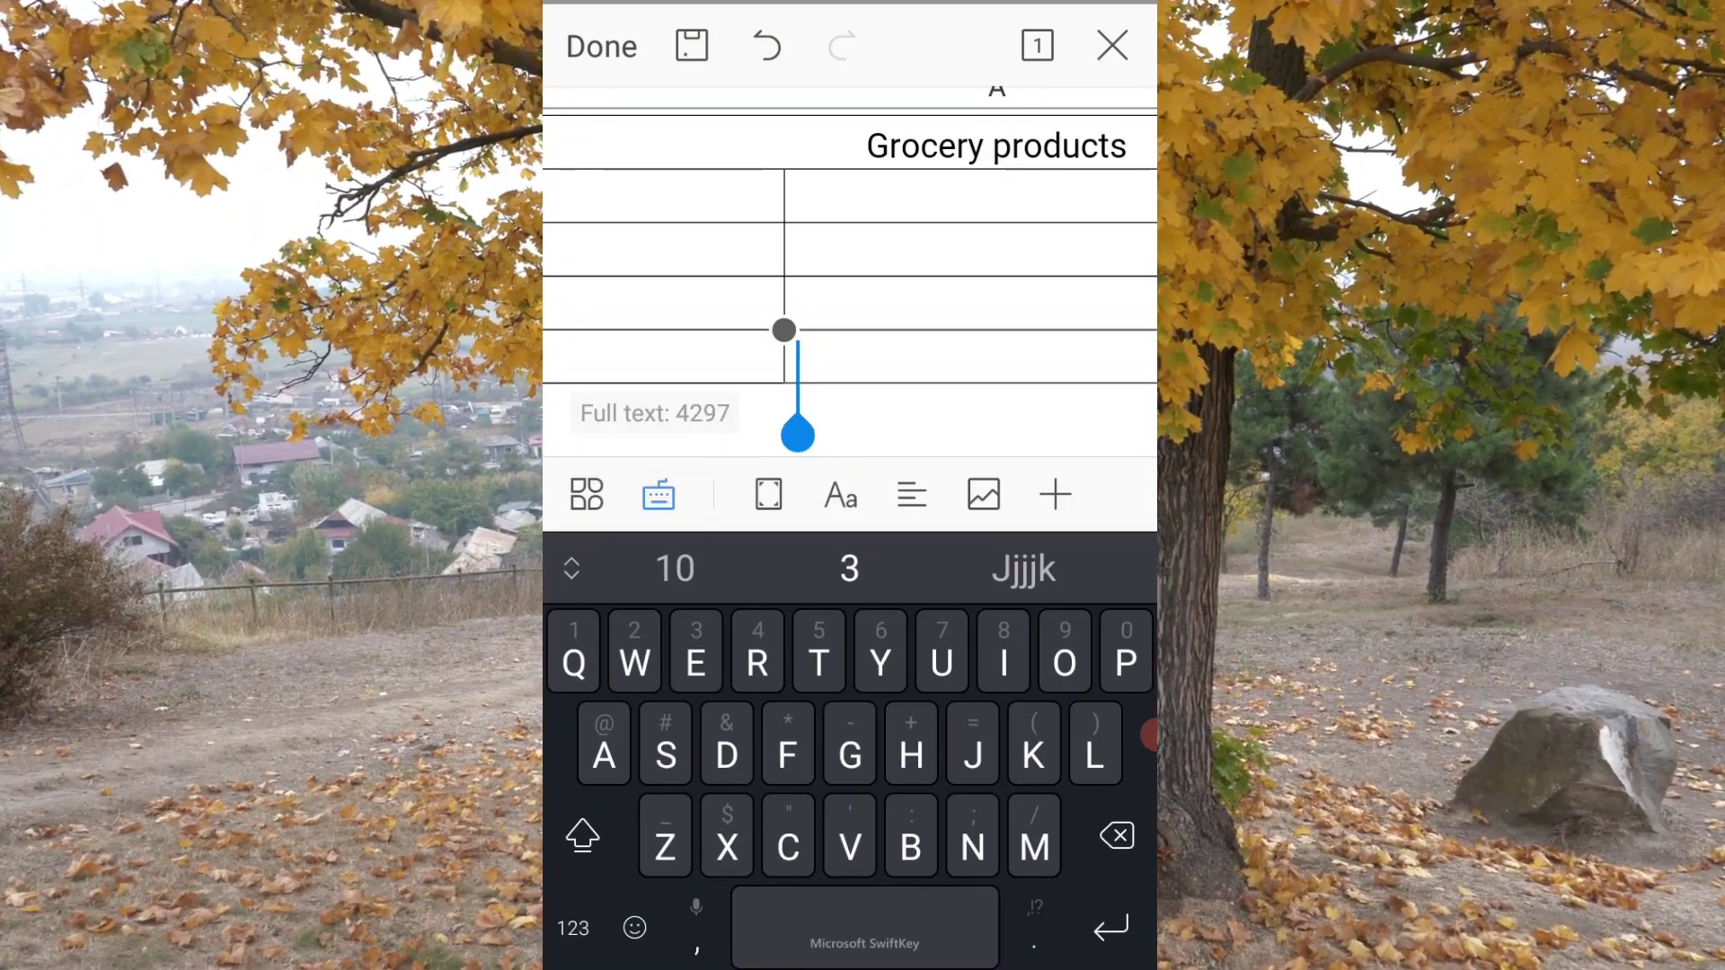
{"action": "scroll", "coordinate": [849, 270], "scroll_direction": "down", "scroll_amount": 2}
{"action": "left_click", "coordinate": [804, 314]}
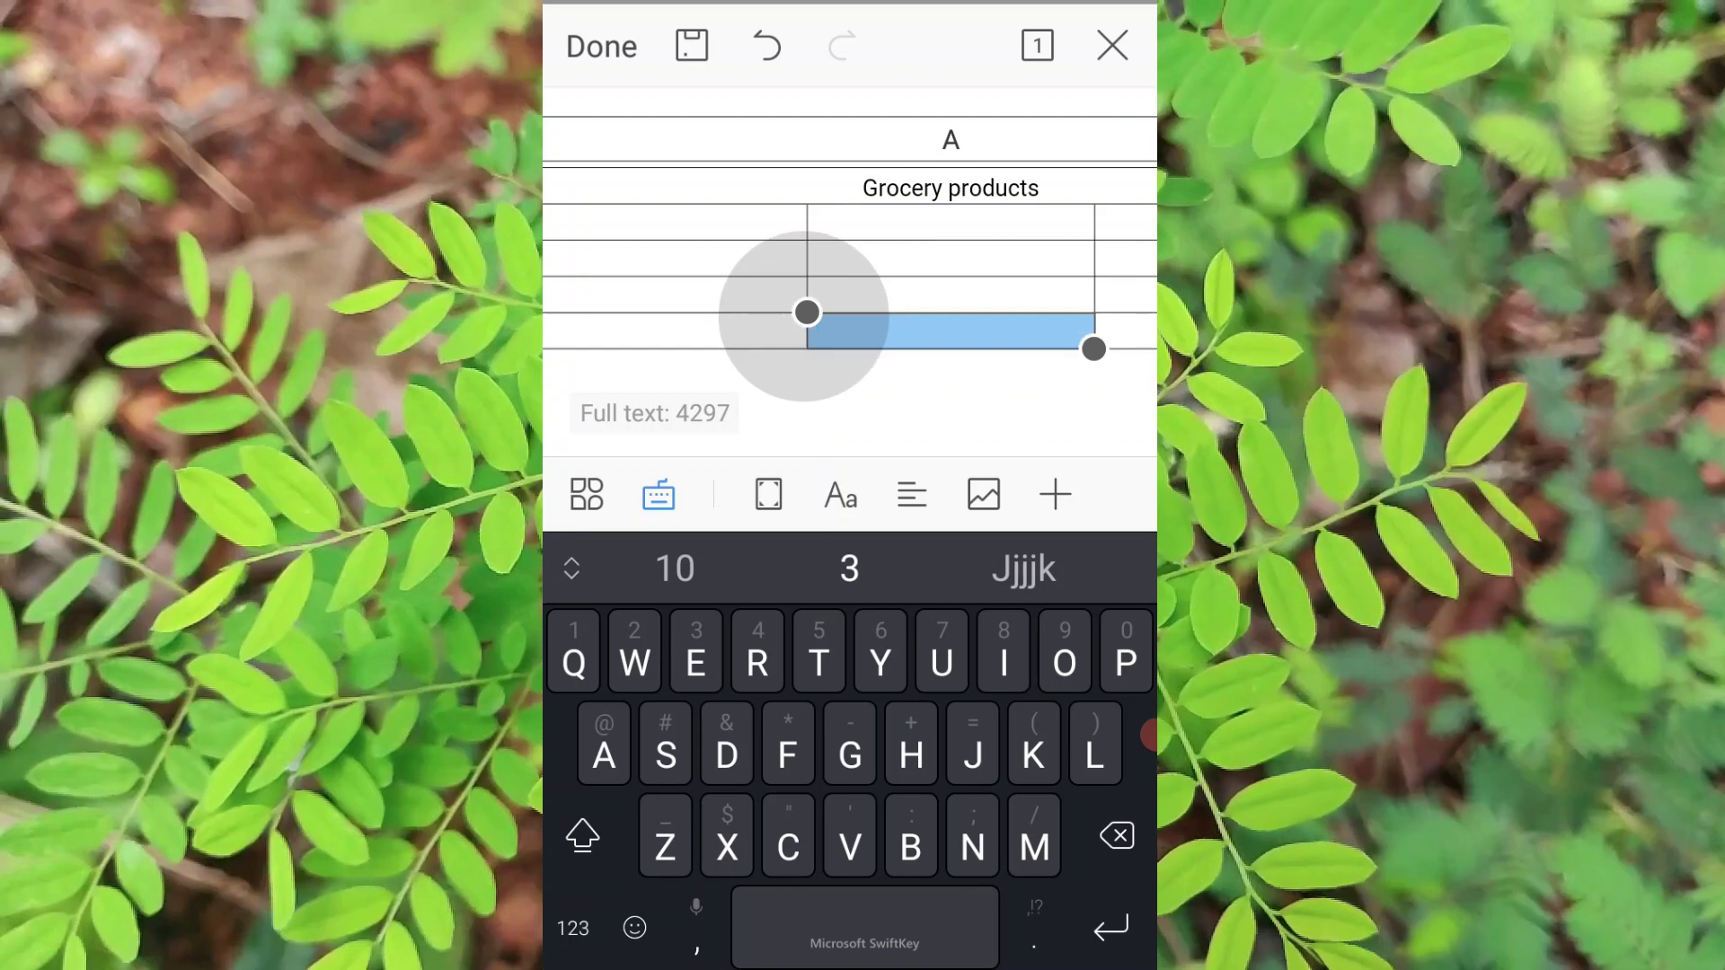
{"action": "scroll", "coordinate": [849, 314], "scroll_direction": "down", "scroll_amount": 3}
{"action": "left_click", "coordinate": [618, 387]}
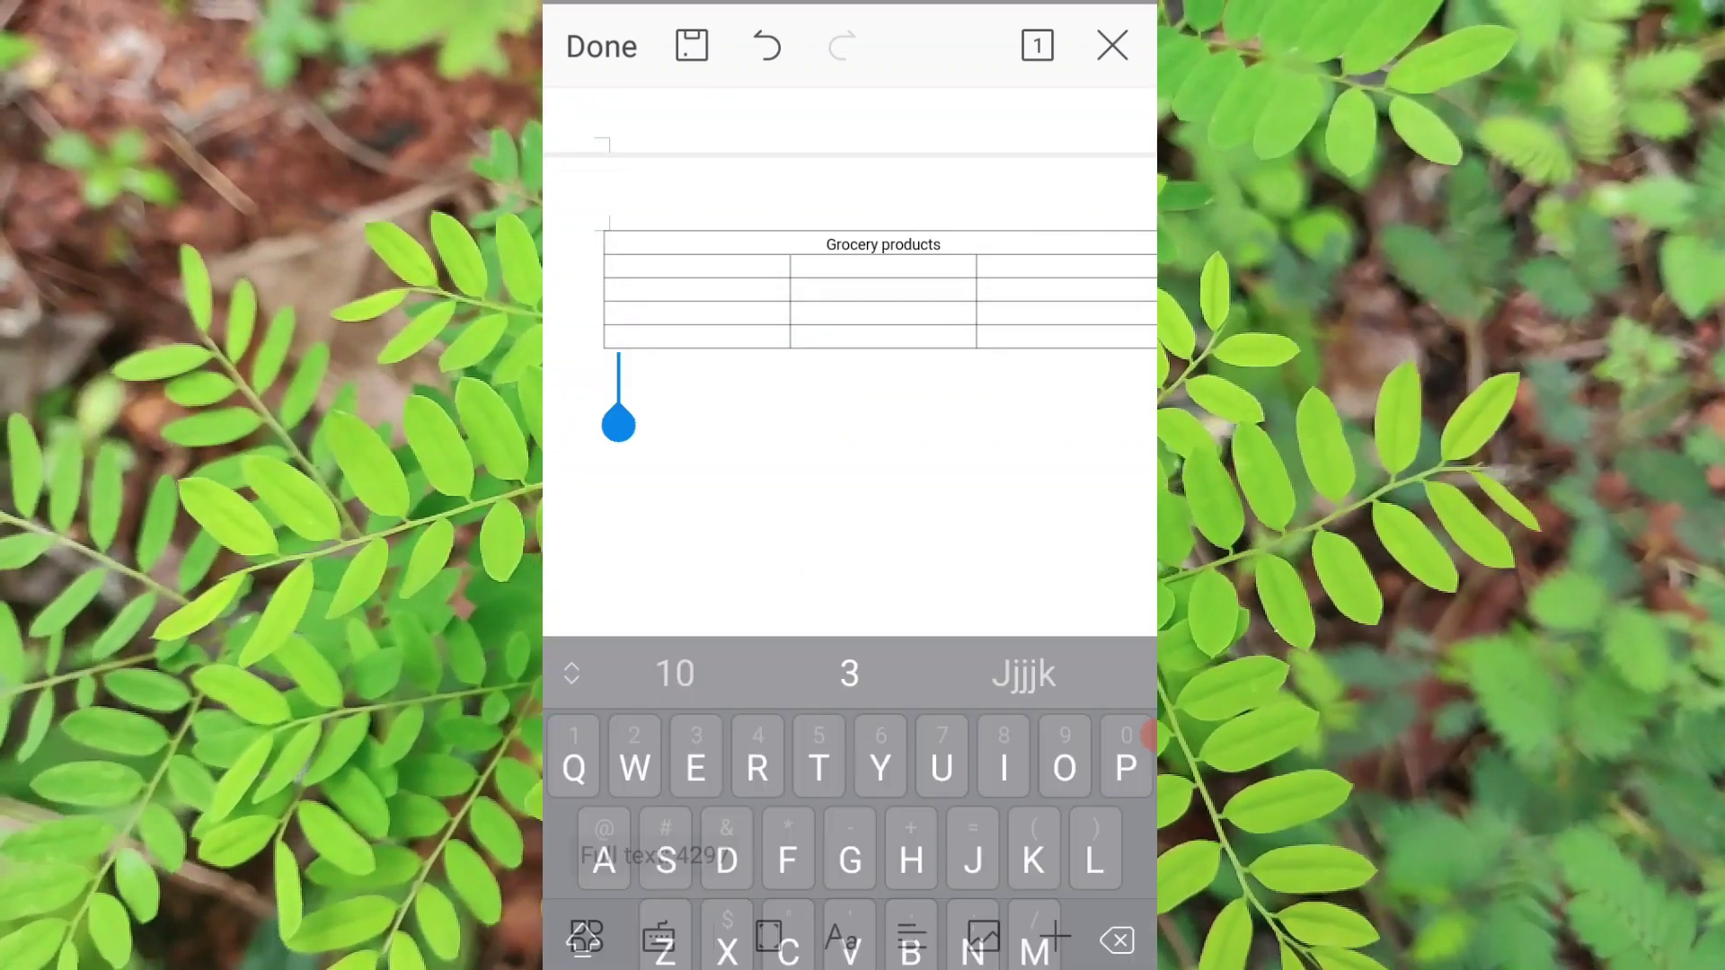
- Enter Salt in cell A2 and begin 'Suga' in cell A3
{"action": "scroll", "coordinate": [849, 272], "scroll_direction": "up", "scroll_amount": 1}
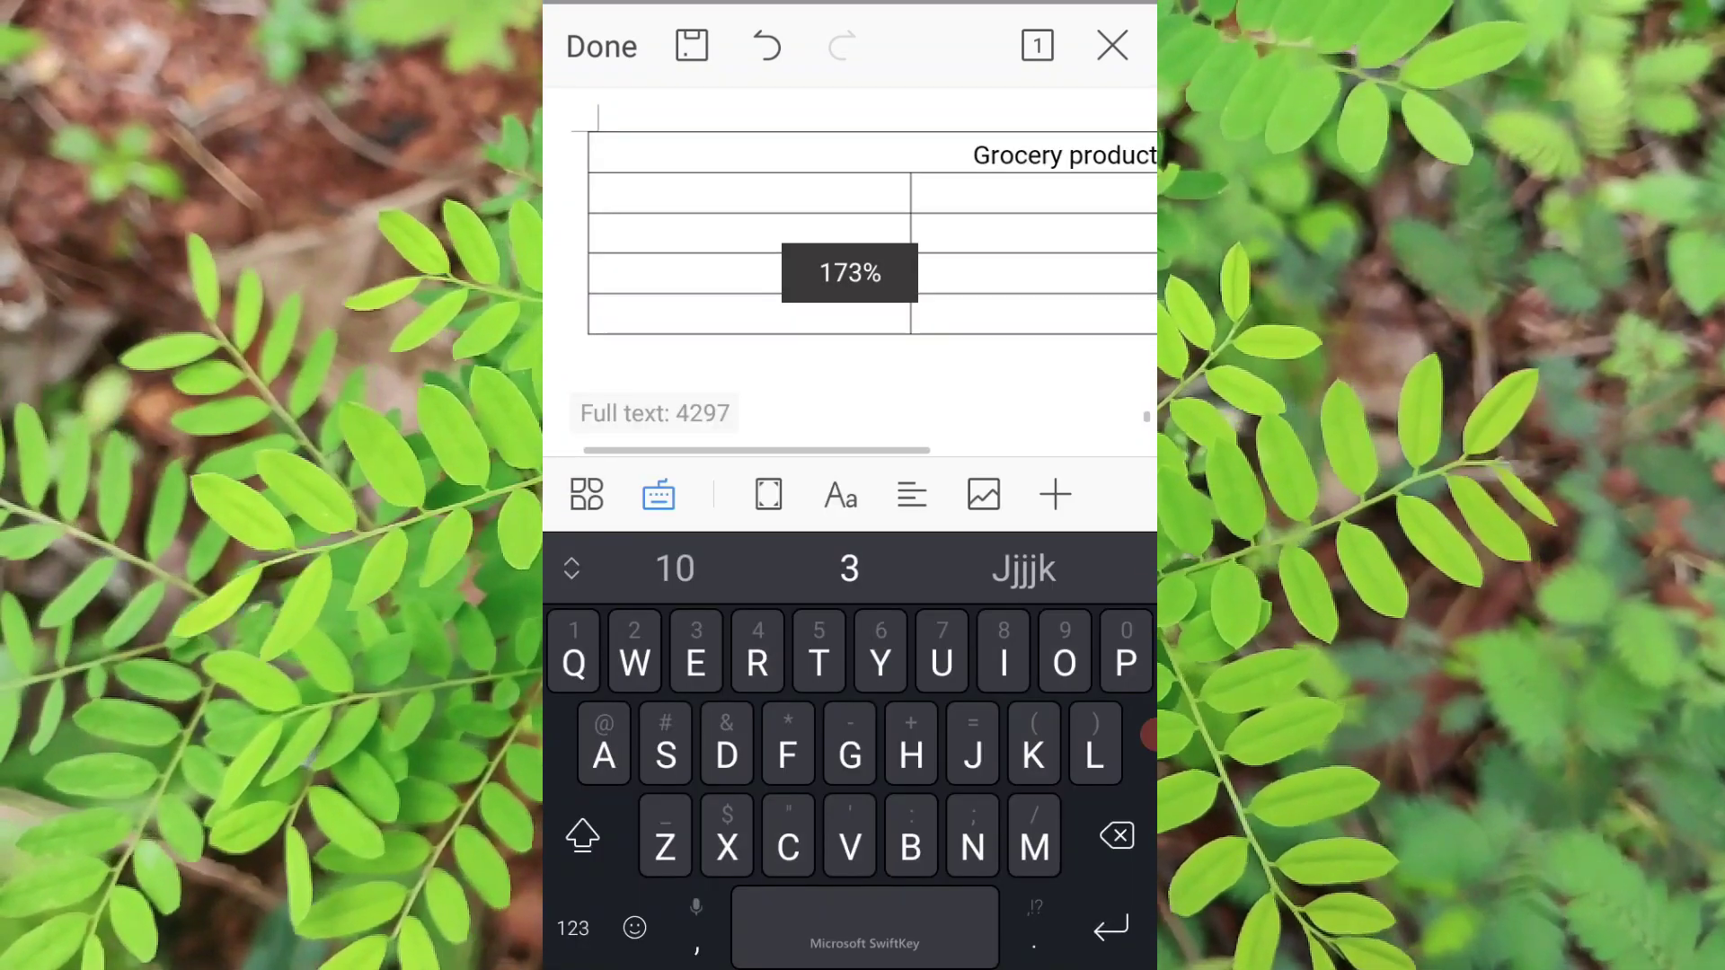
{"action": "scroll", "coordinate": [849, 272], "scroll_direction": "up", "scroll_amount": 1}
{"action": "scroll", "coordinate": [848, 269], "scroll_direction": "down", "scroll_amount": 3}
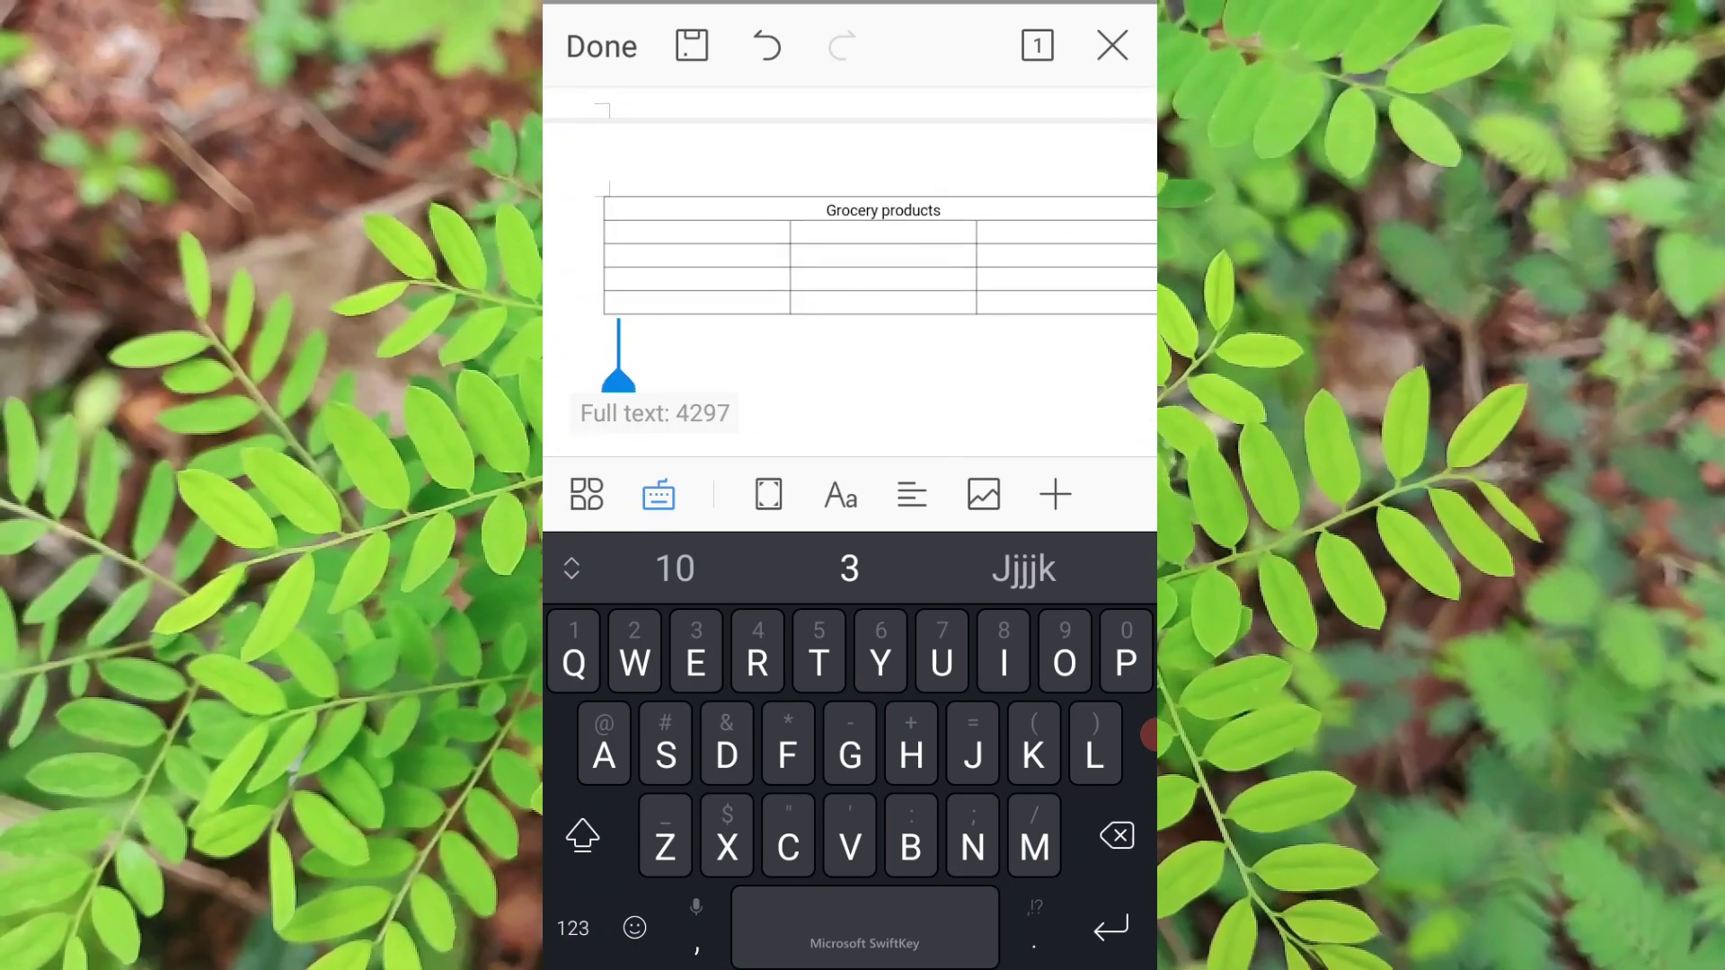
{"action": "scroll", "coordinate": [849, 270], "scroll_direction": "up", "scroll_amount": 3}
{"action": "scroll", "coordinate": [849, 269], "scroll_direction": "down", "scroll_amount": 3}
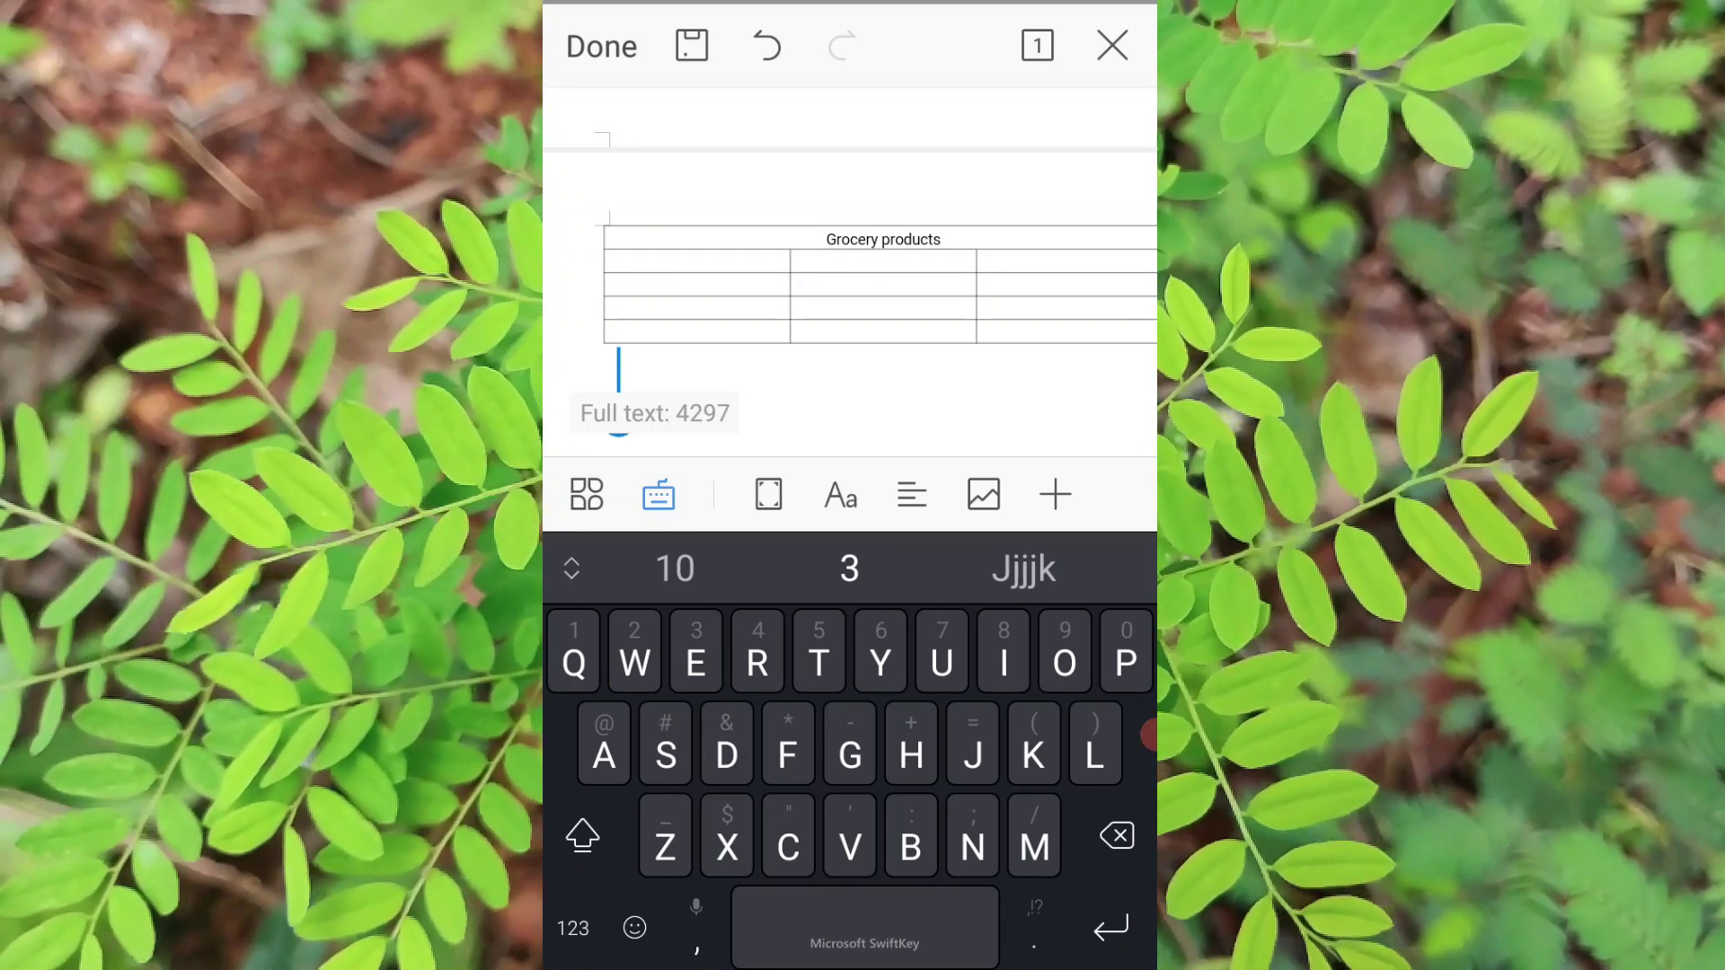
{"action": "left_click", "coordinate": [629, 331]}
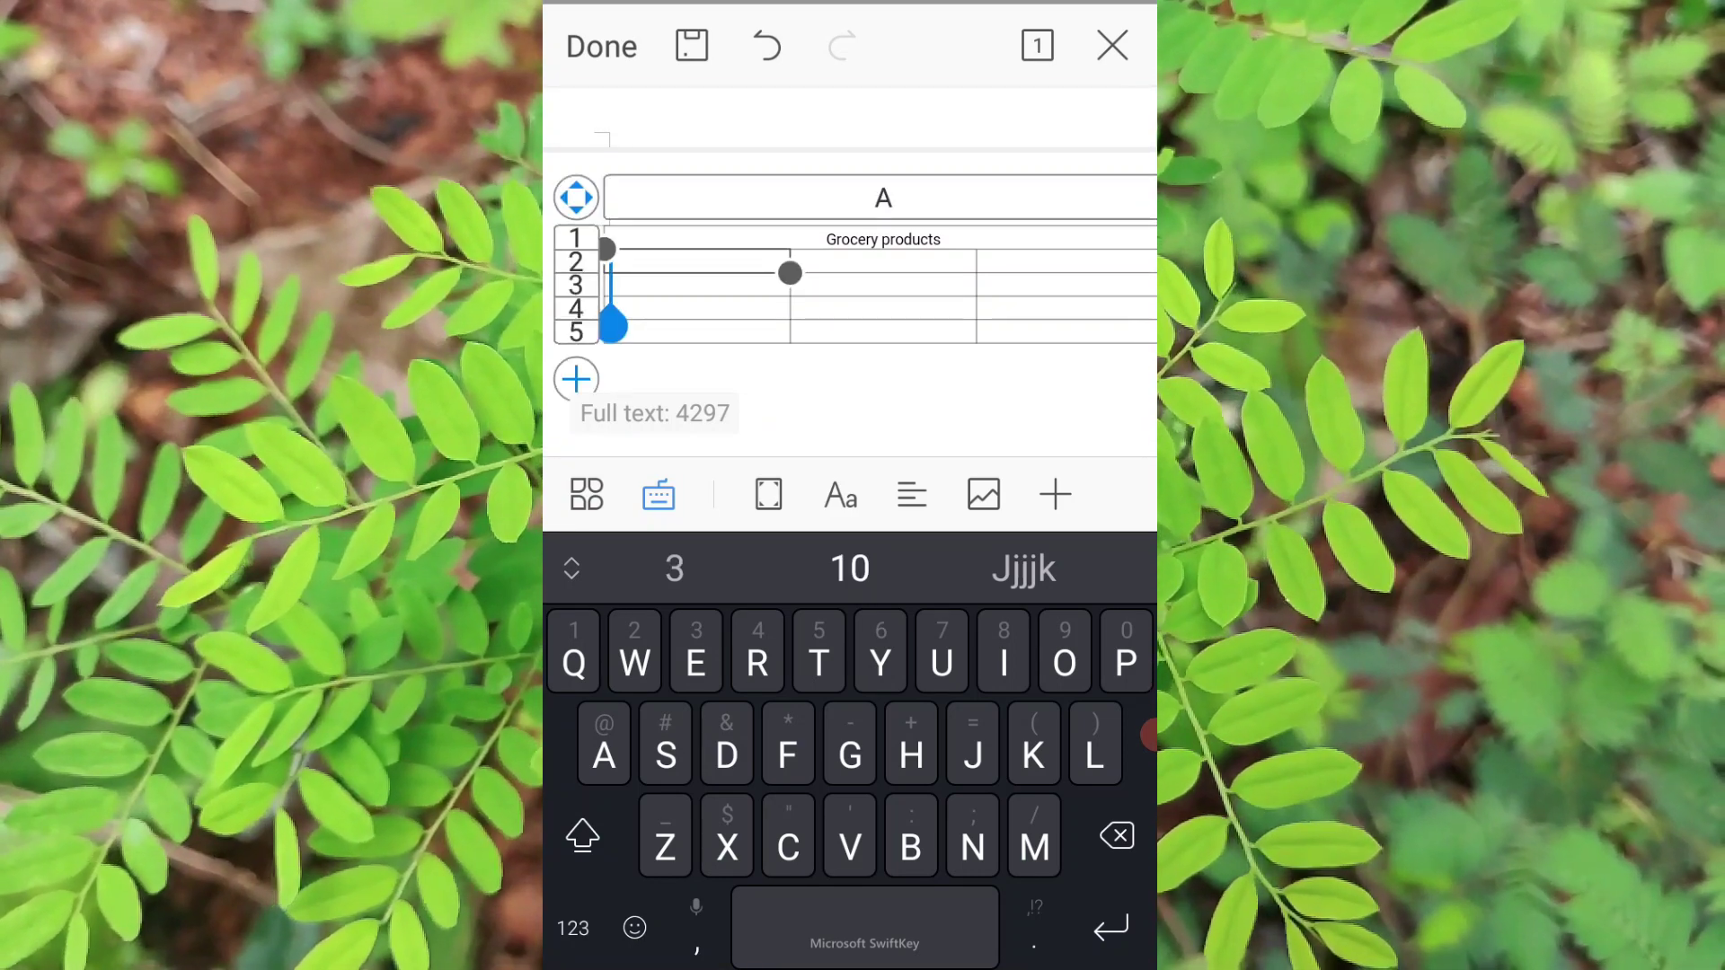
{"action": "type", "text": "Sa"}
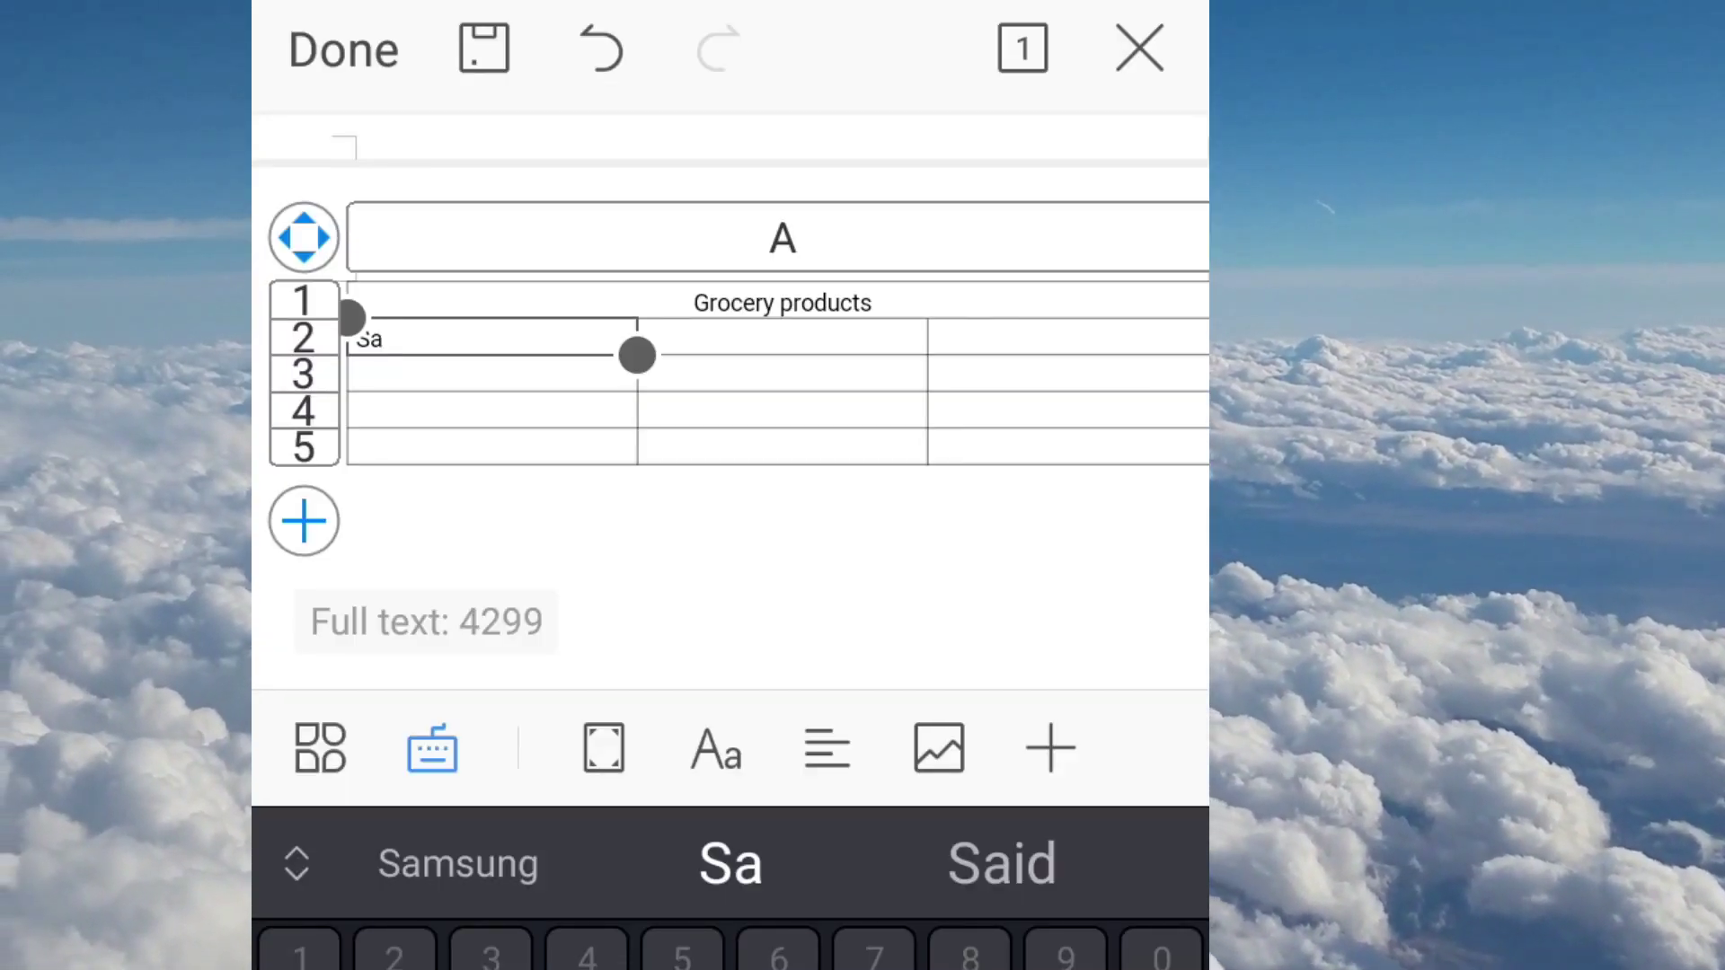
{"action": "type", "text": "sa"}
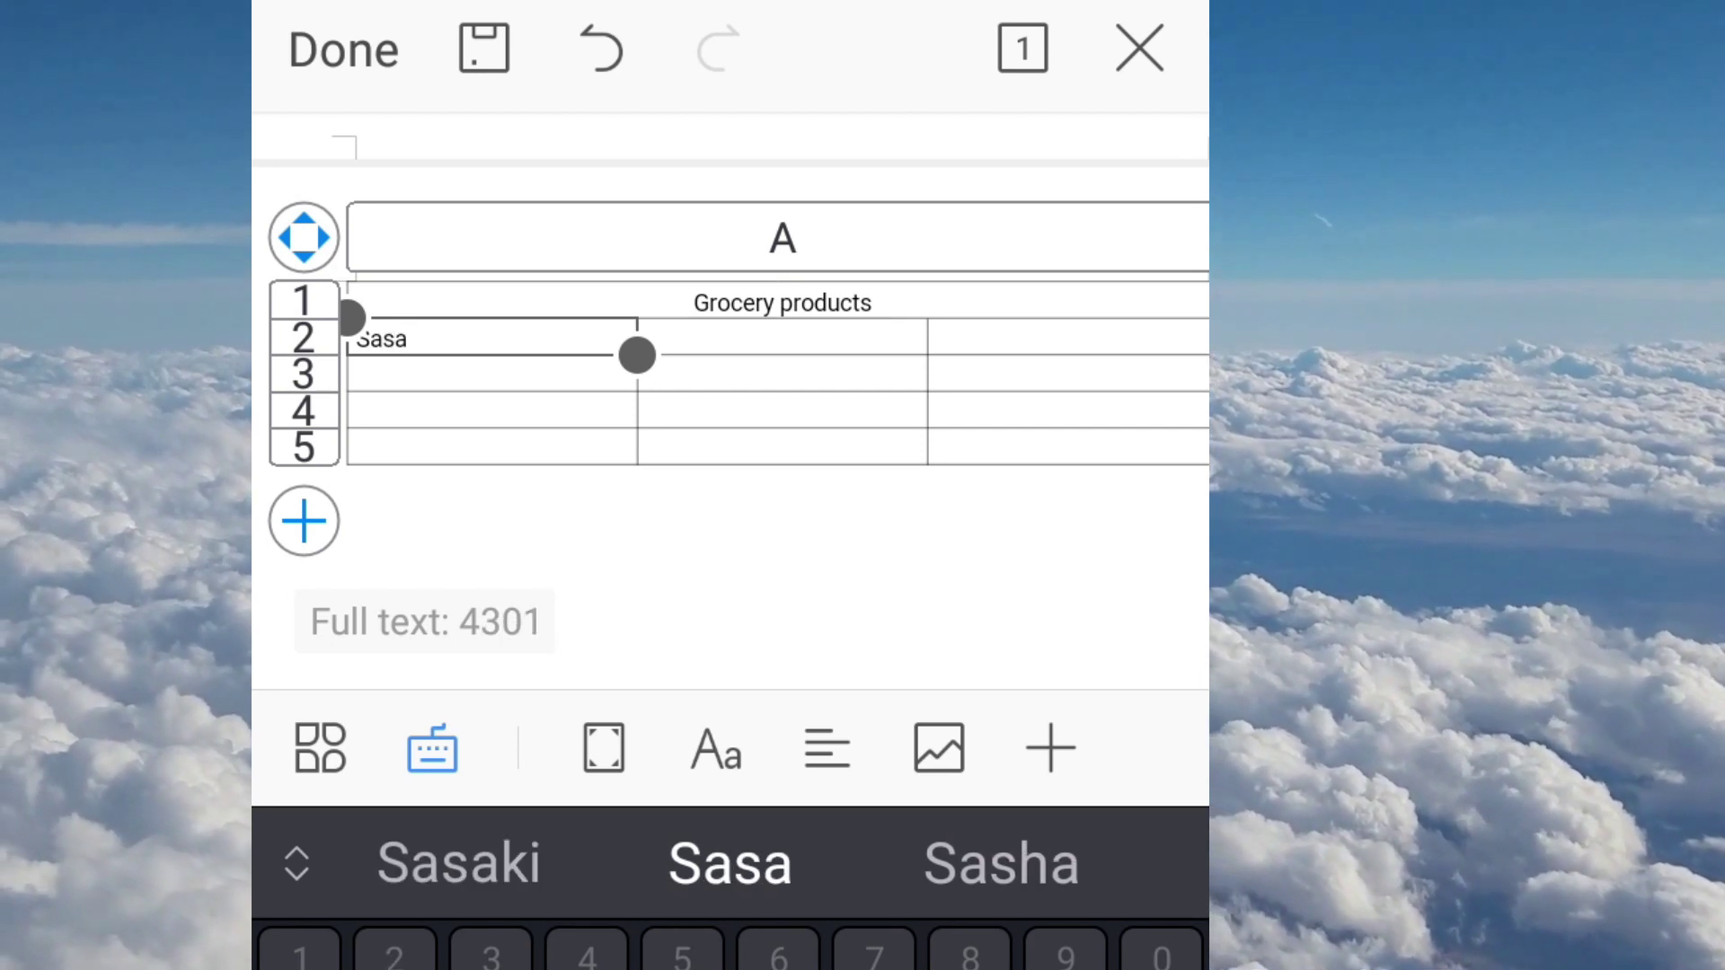
{"action": "key", "text": "BackSpace"}
{"action": "key", "text": "BackSpace"}
{"action": "key", "text": "BackSpace"}
{"action": "key", "text": "BackSpace"}
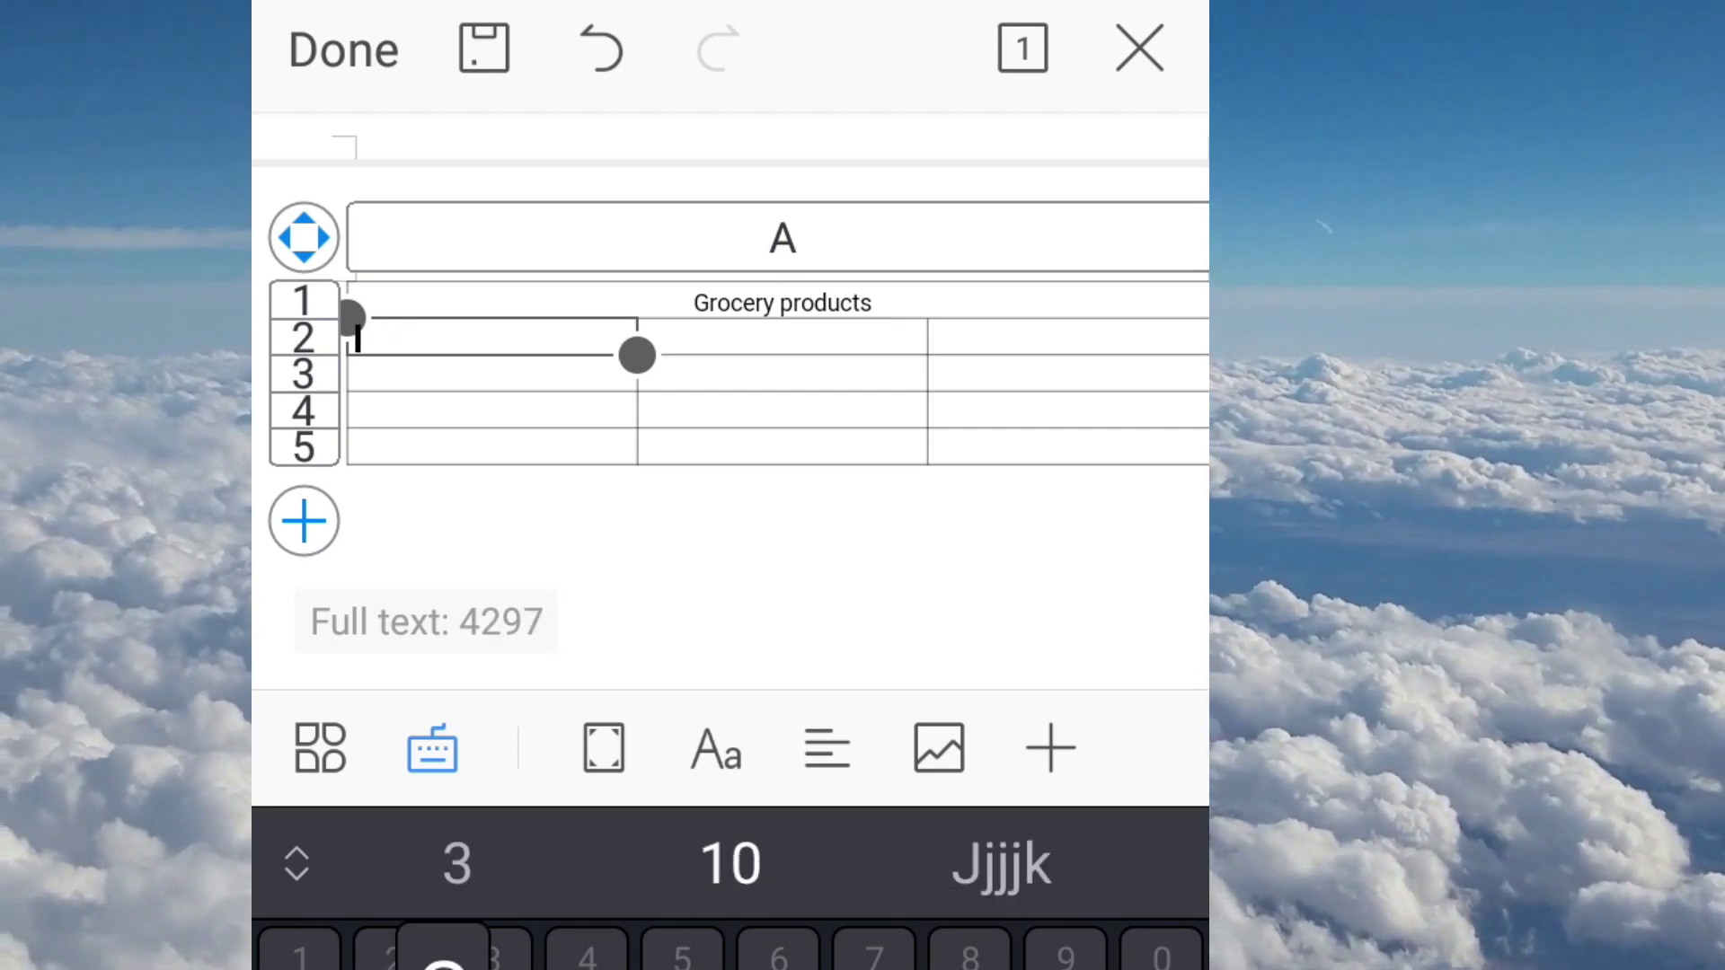
{"action": "type", "text": "Salt"}
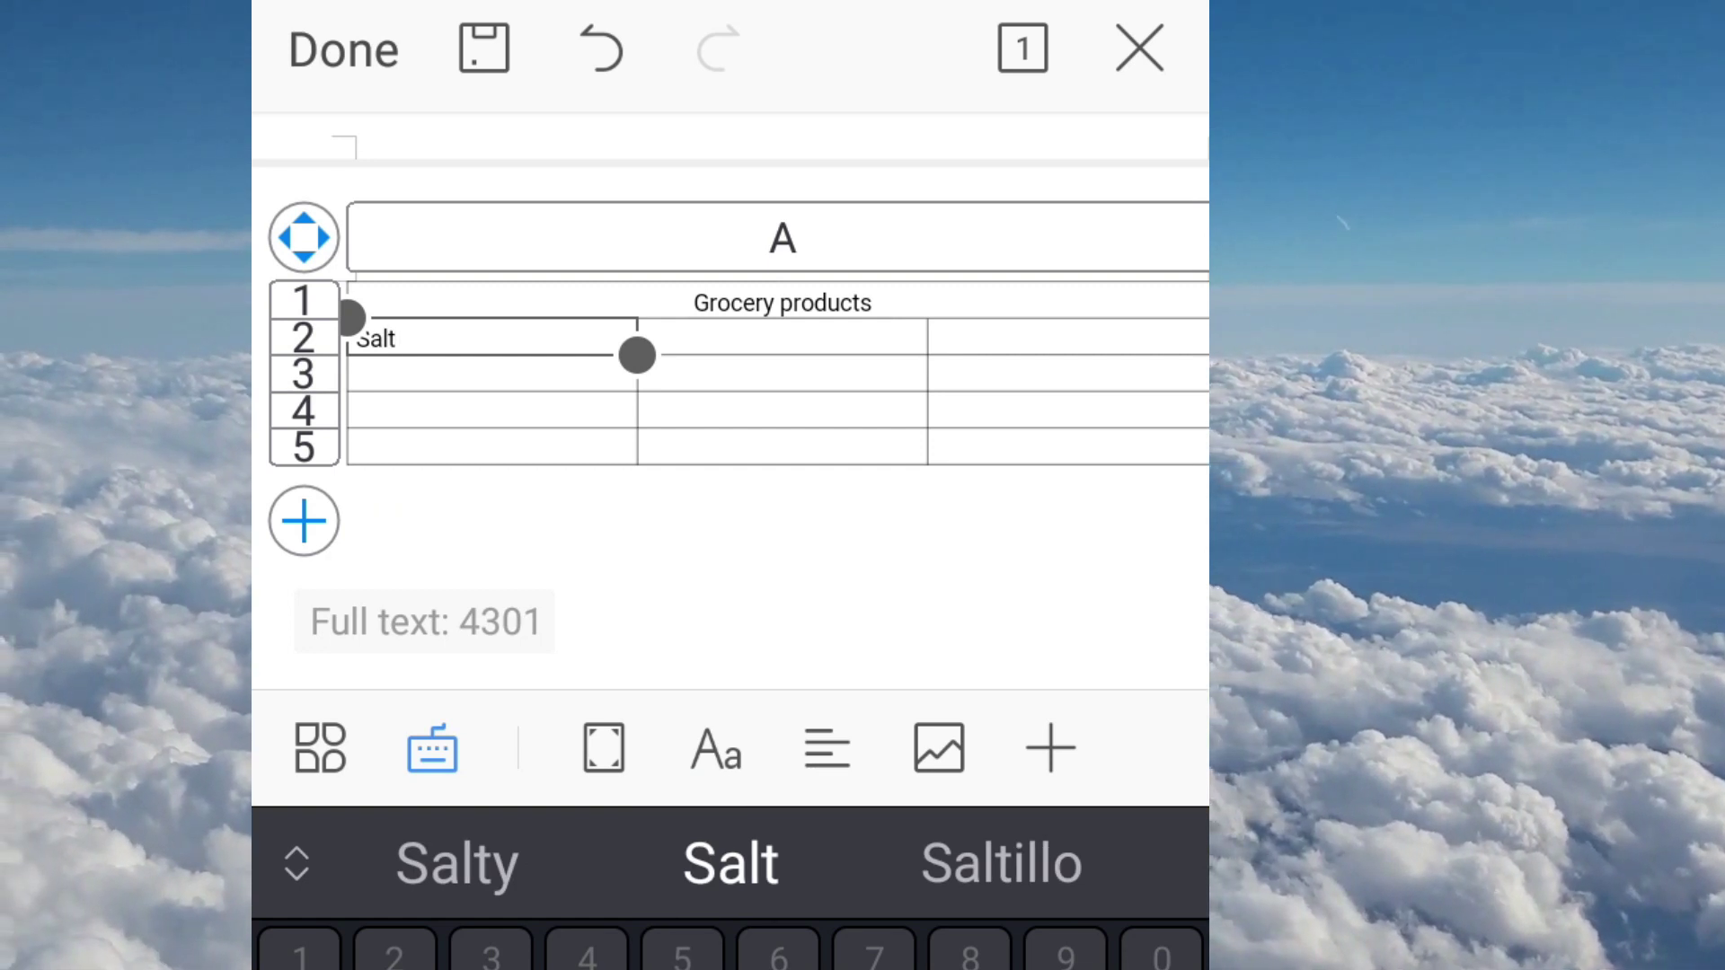
{"action": "left_click", "coordinate": [489, 373]}
{"action": "type", "text": "Suga"}
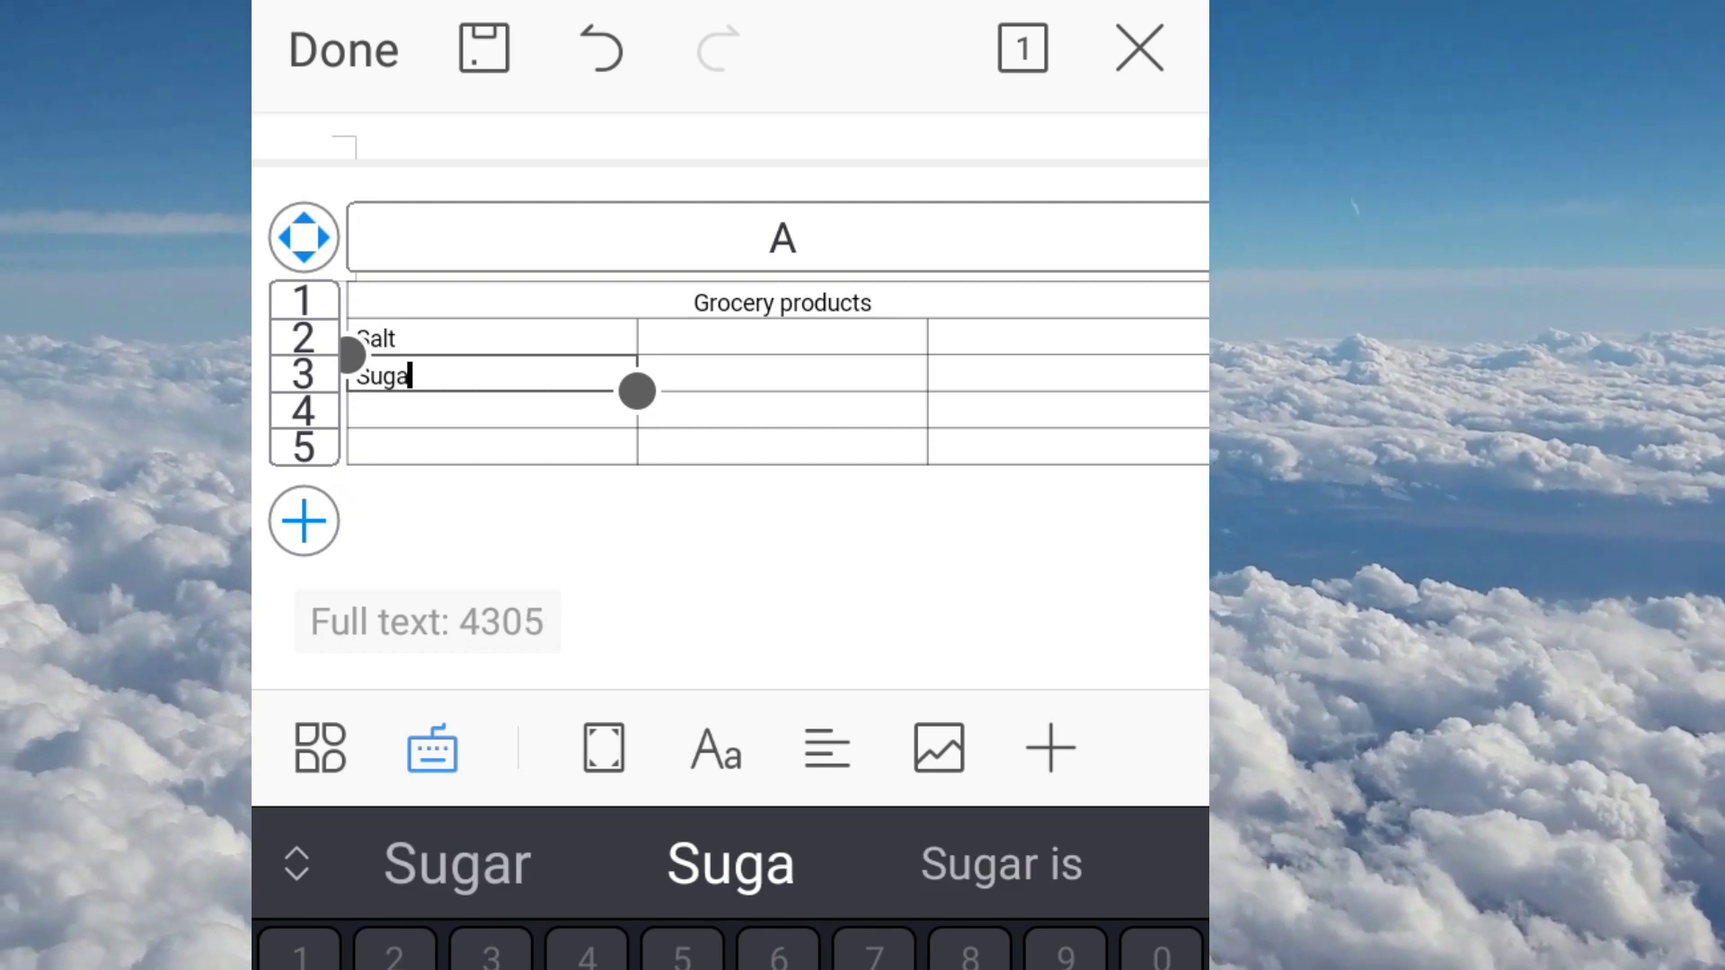
- Replace Salt in cell A2 with the heading Name
{"action": "left_click", "coordinate": [398, 338]}
{"action": "key", "text": "BackSpace"}
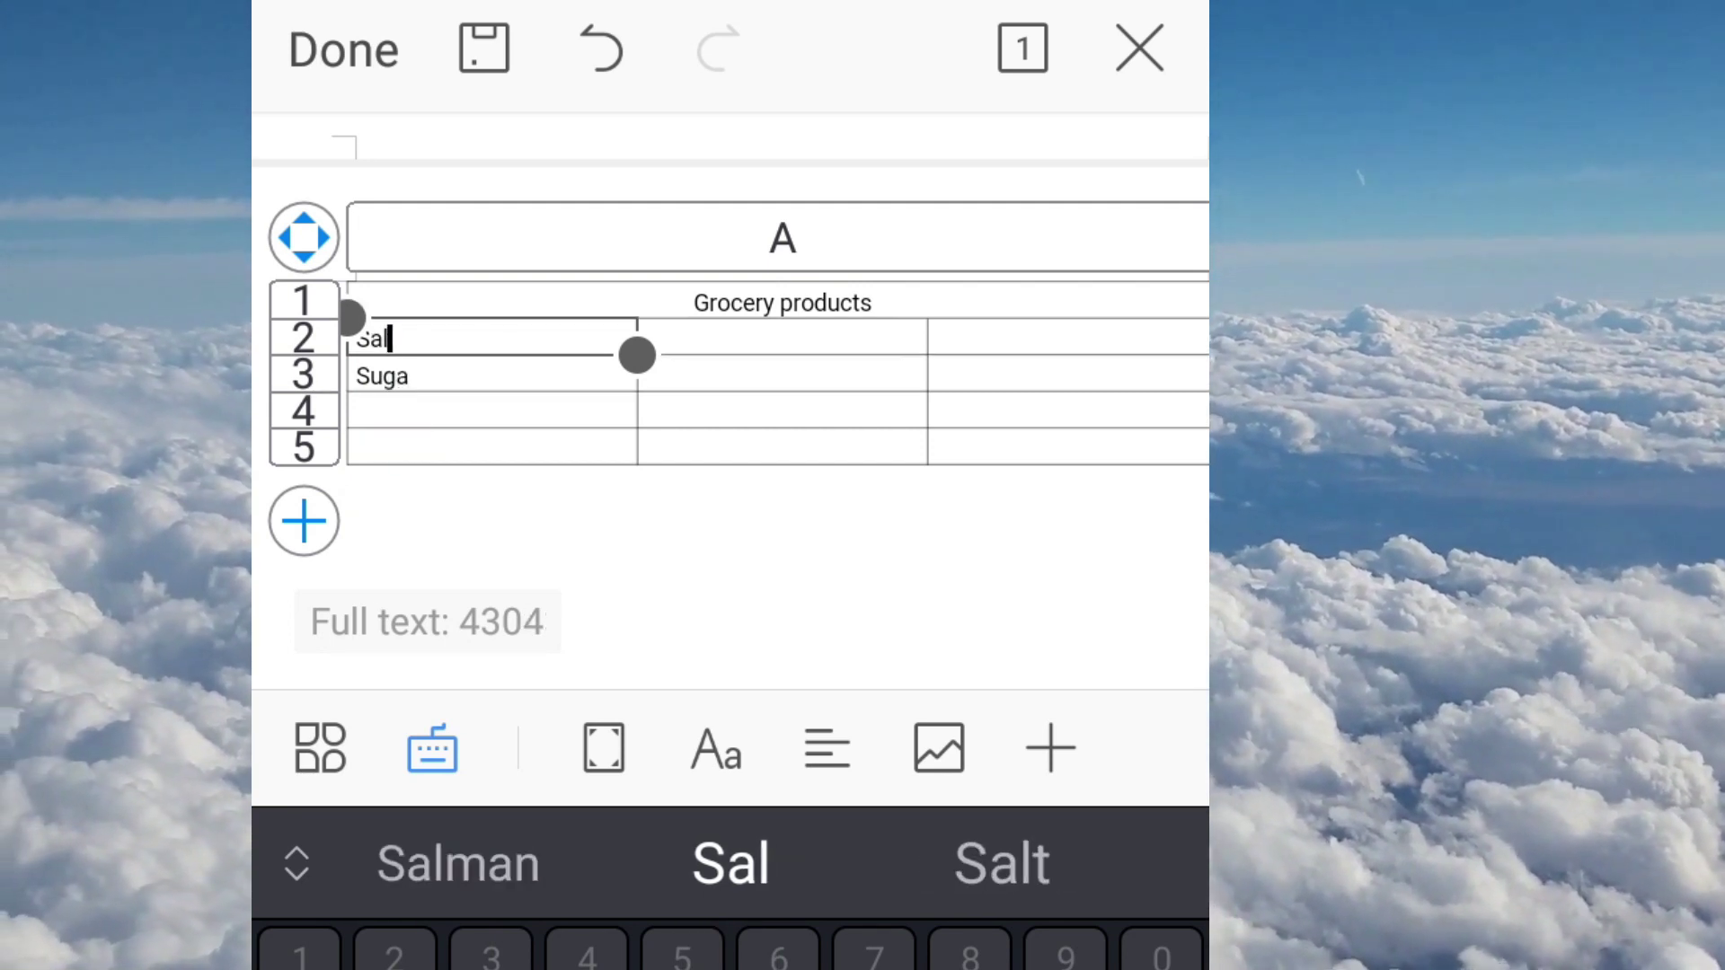
{"action": "key", "text": "BackSpace"}
{"action": "key", "text": "BackSpace"}
{"action": "key", "text": "BackSpace"}
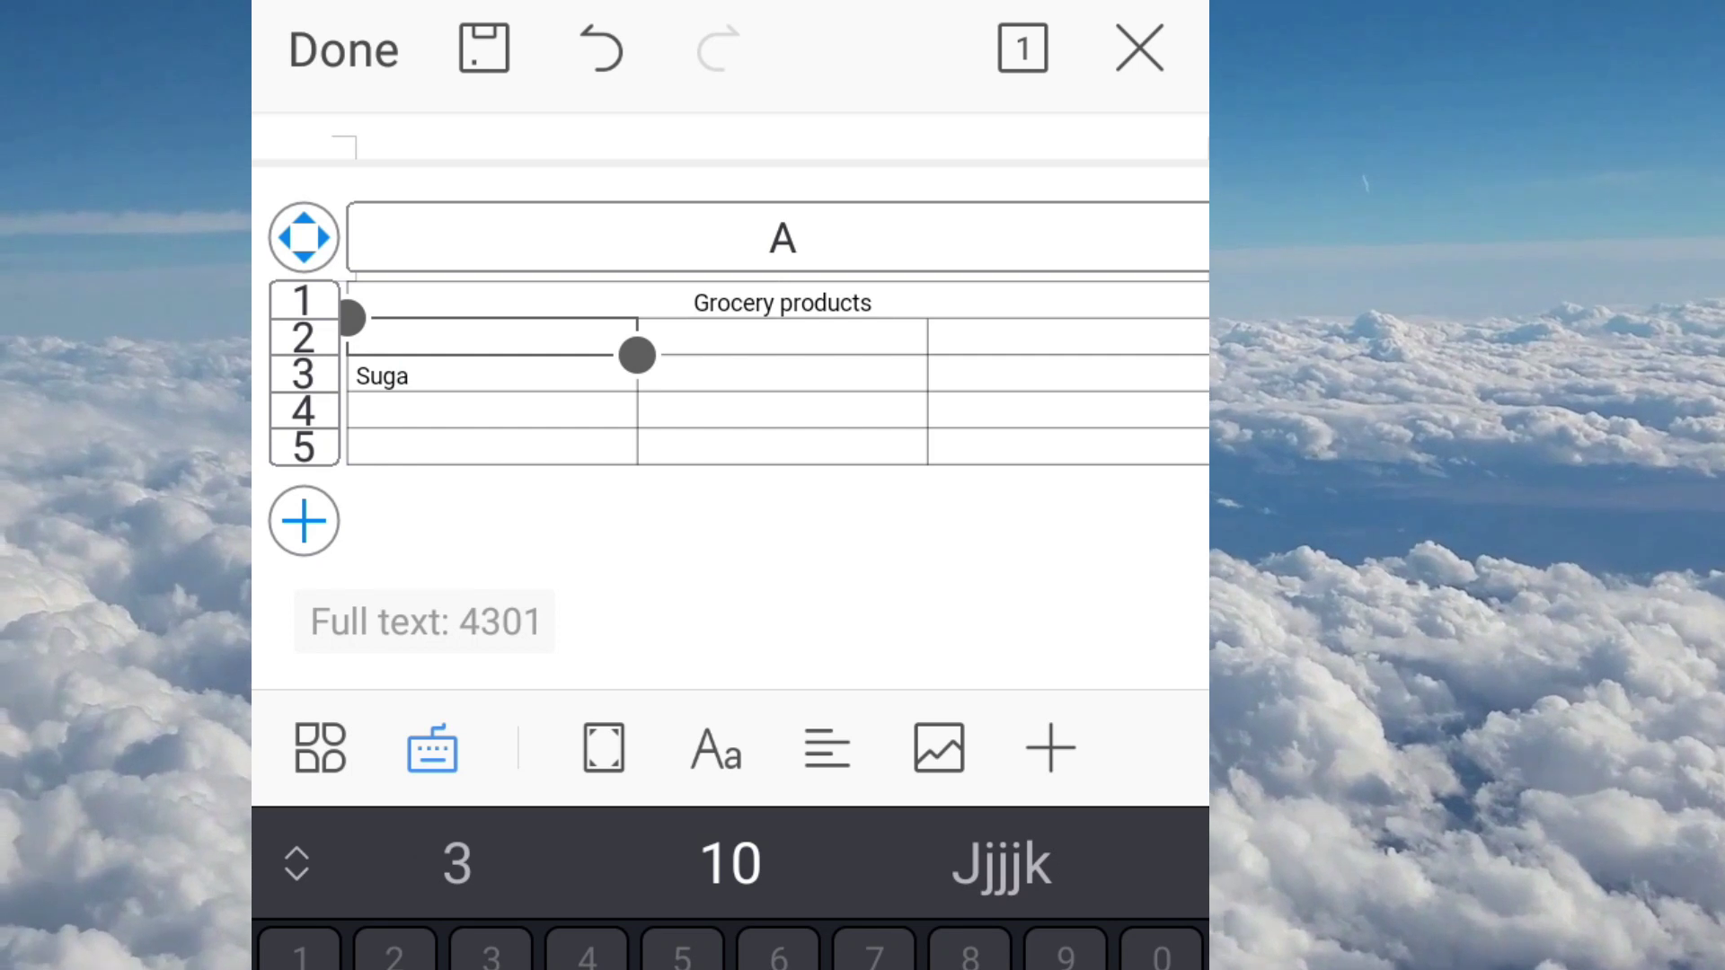
{"action": "type", "text": "Name"}
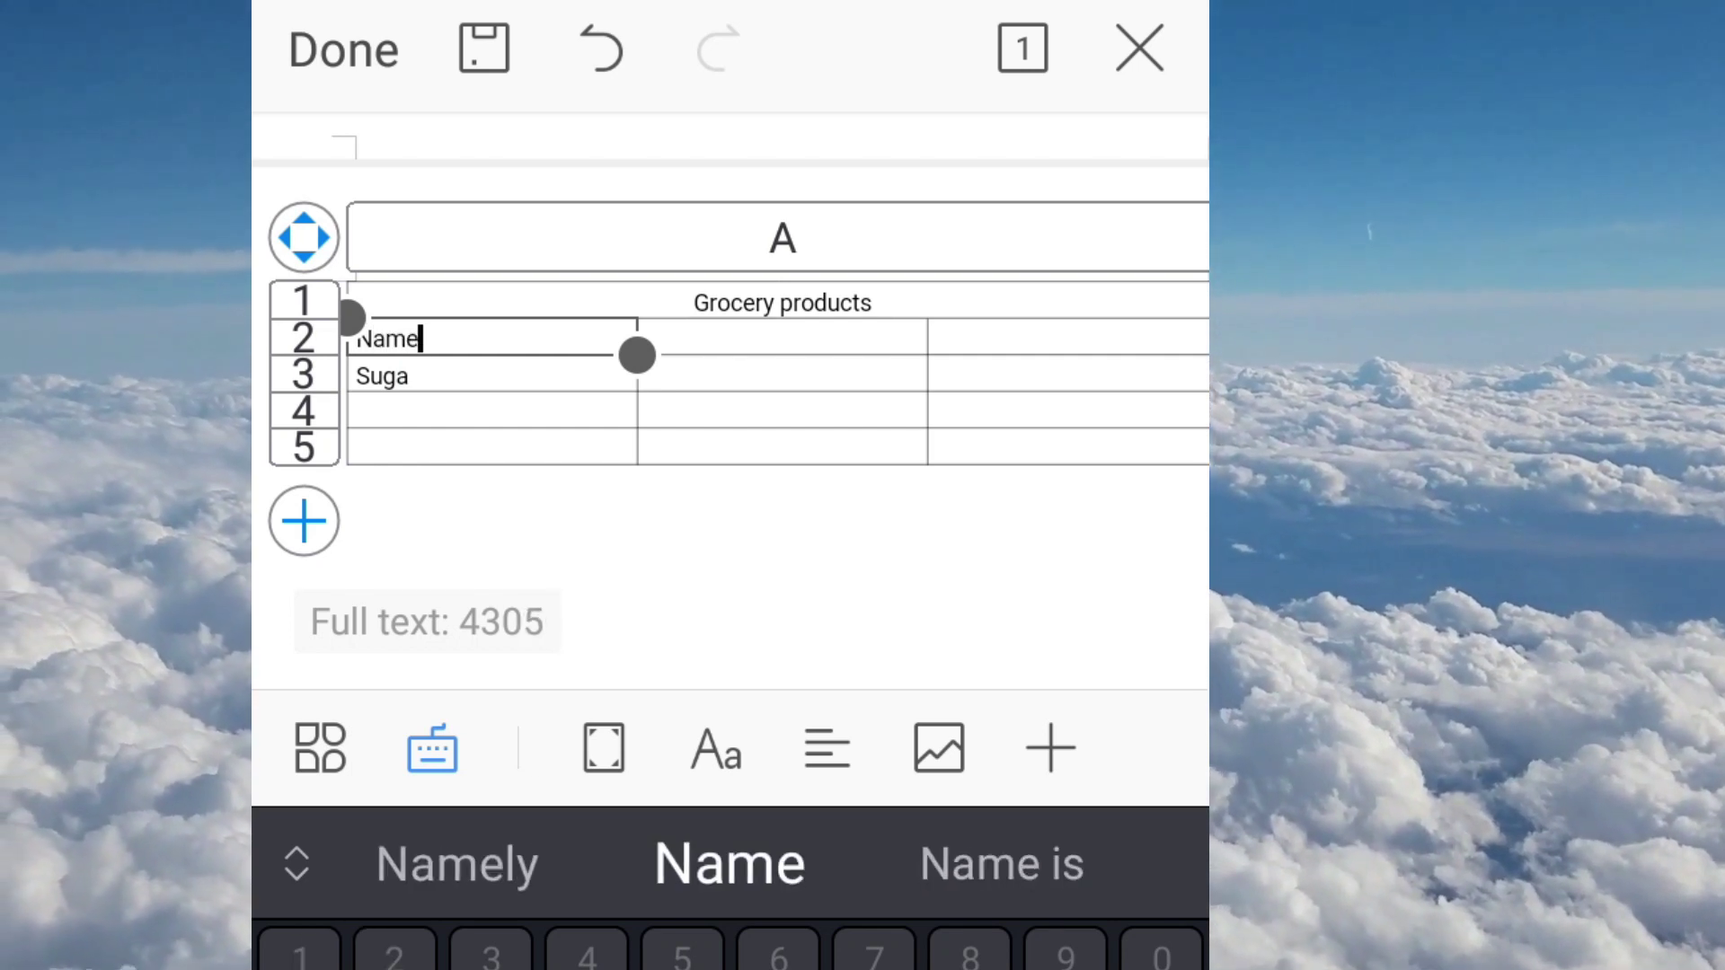
- Enter the headings Rs in B2 and Selling price in C2
{"action": "left_click", "coordinate": [781, 336]}
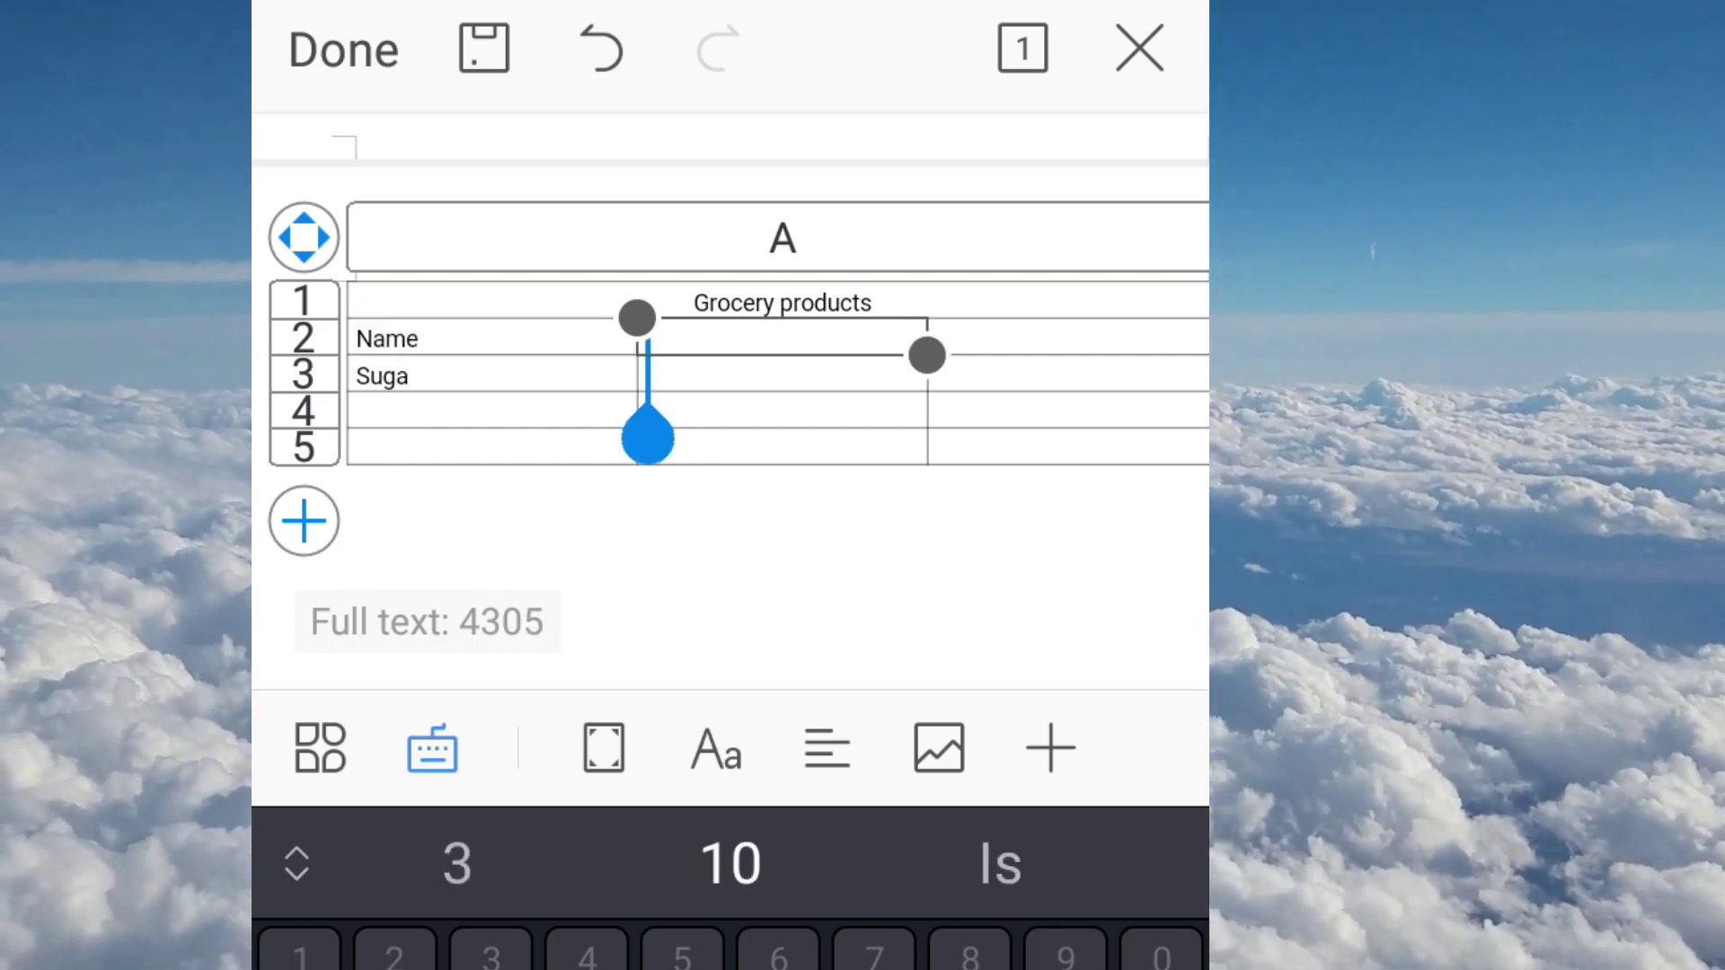
{"action": "type", "text": "Rs"}
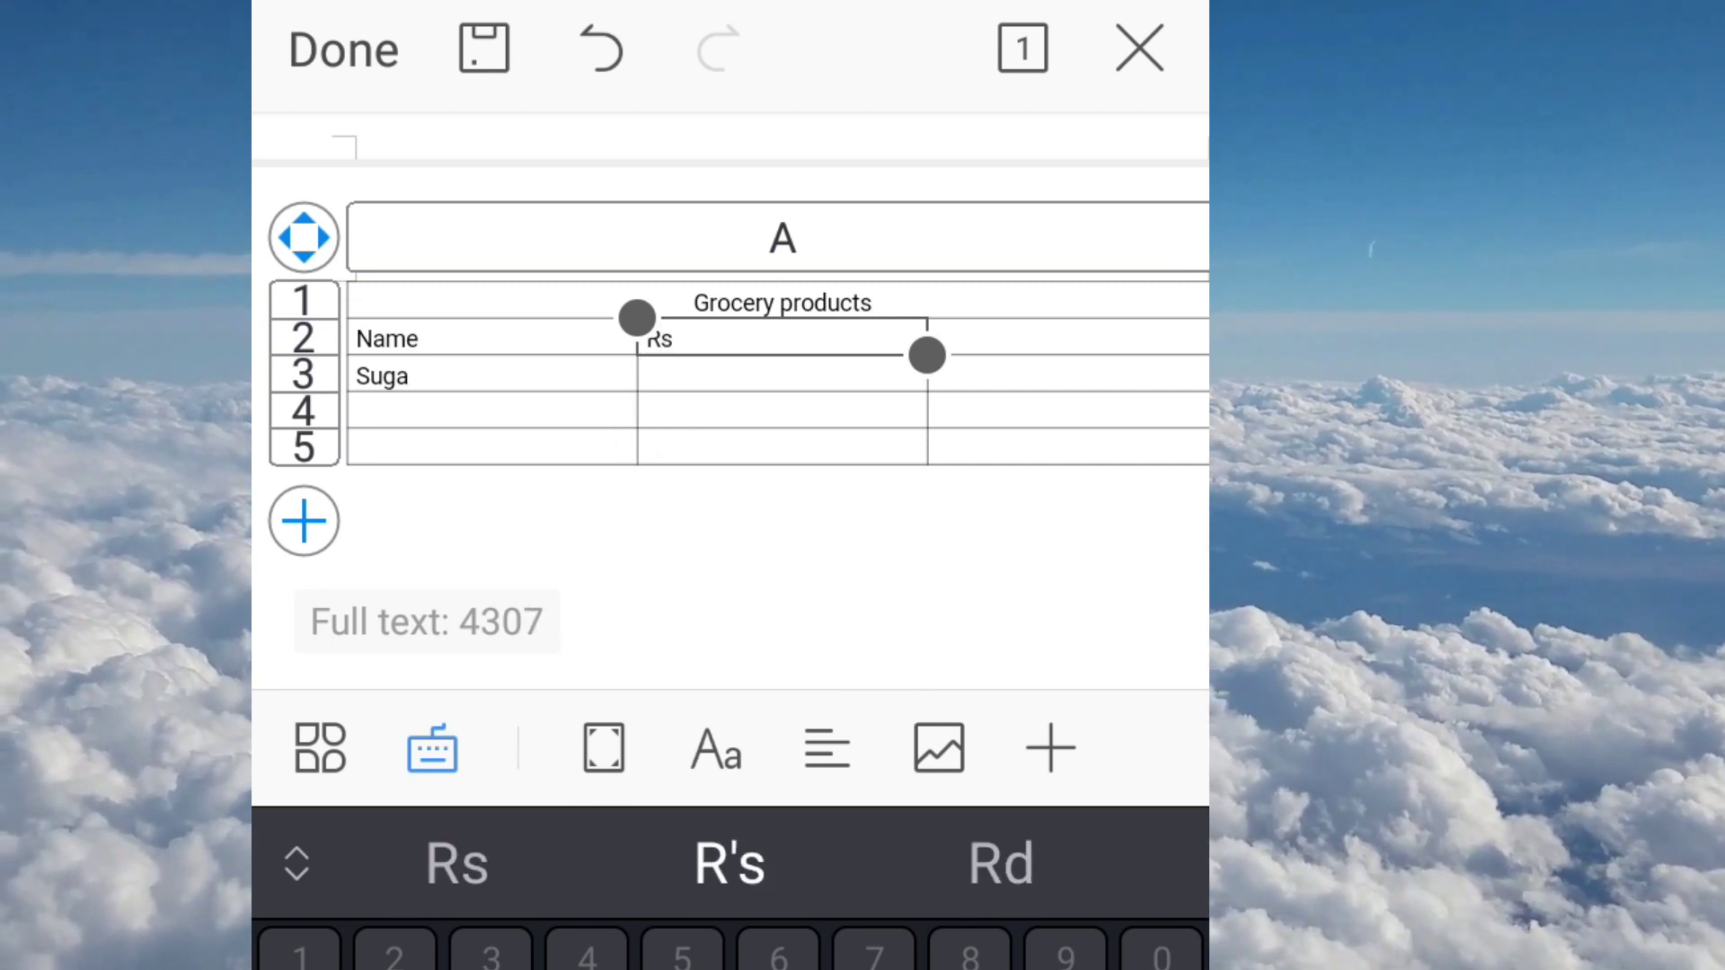
{"action": "left_click", "coordinate": [1060, 337]}
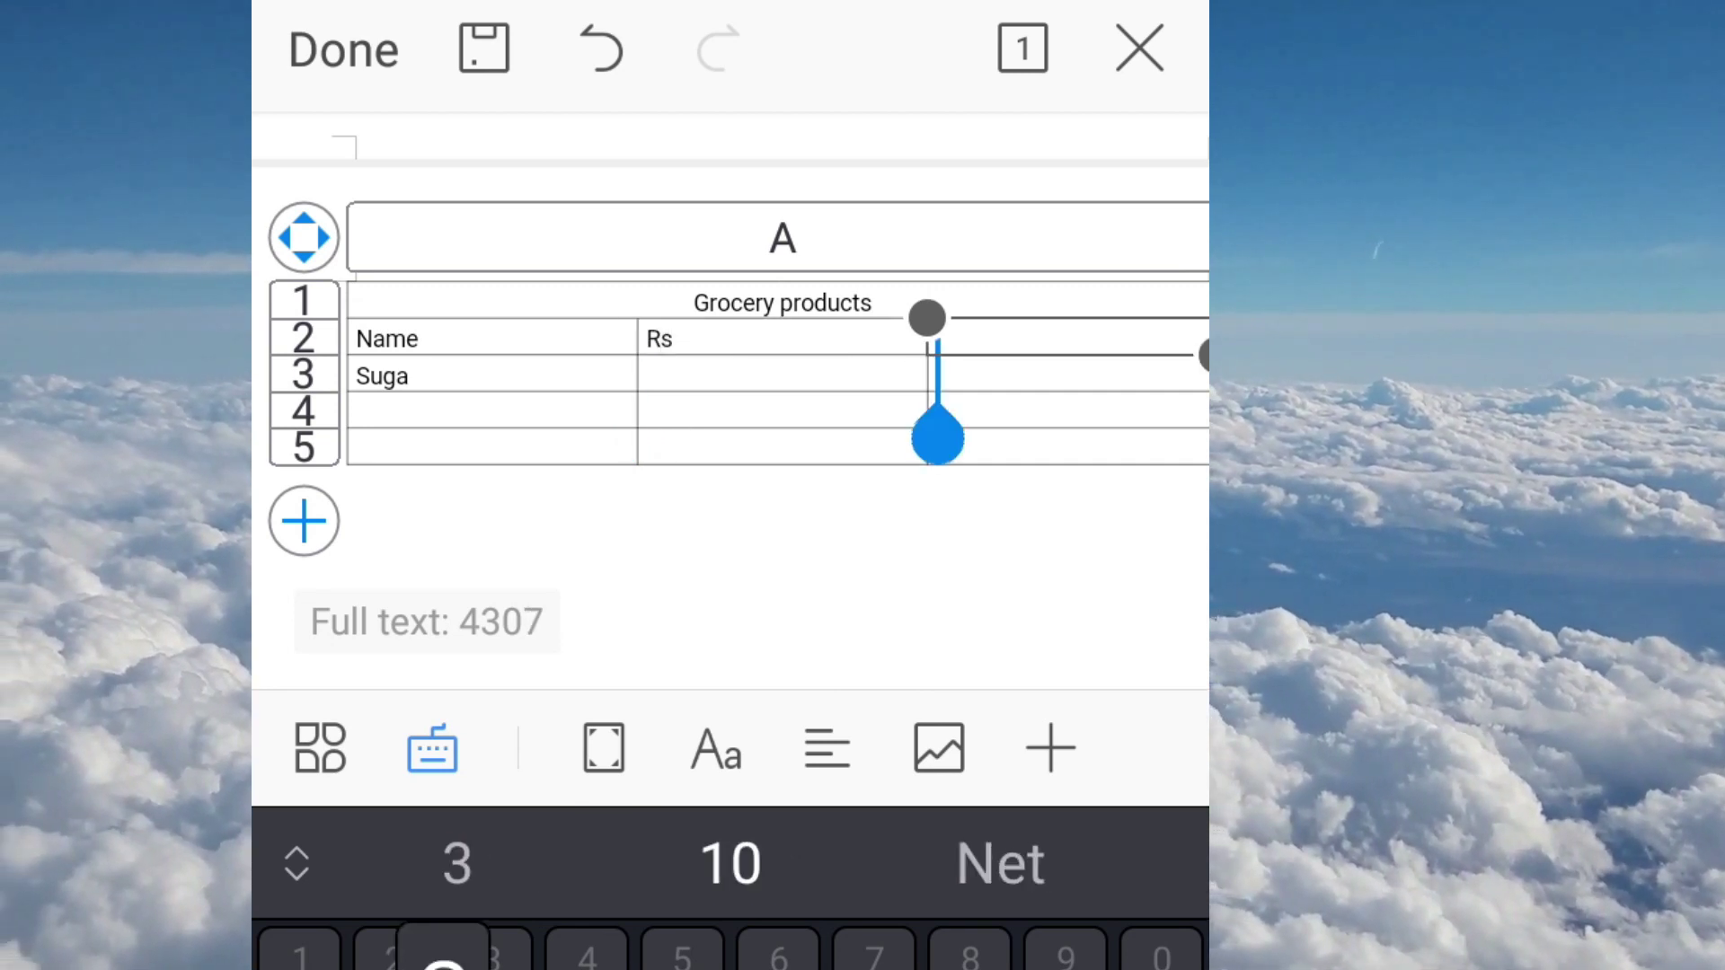
{"action": "type", "text": "Sell"}
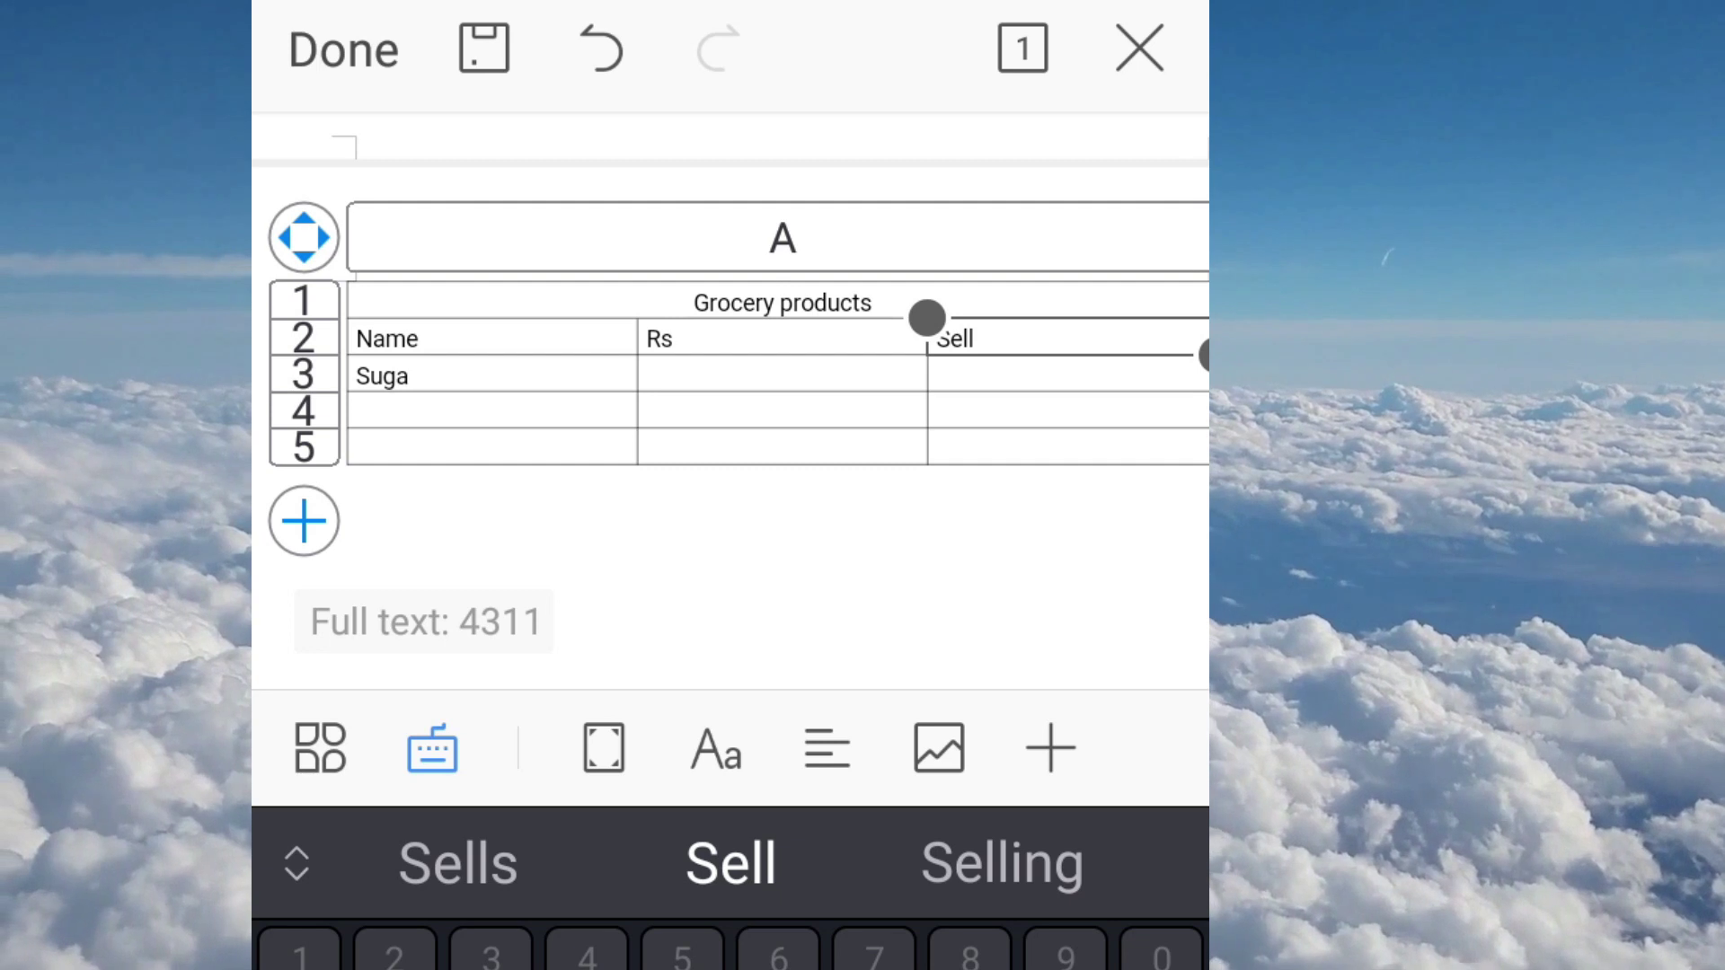
{"action": "left_click", "coordinate": [1001, 864]}
{"action": "type", "text": "p"}
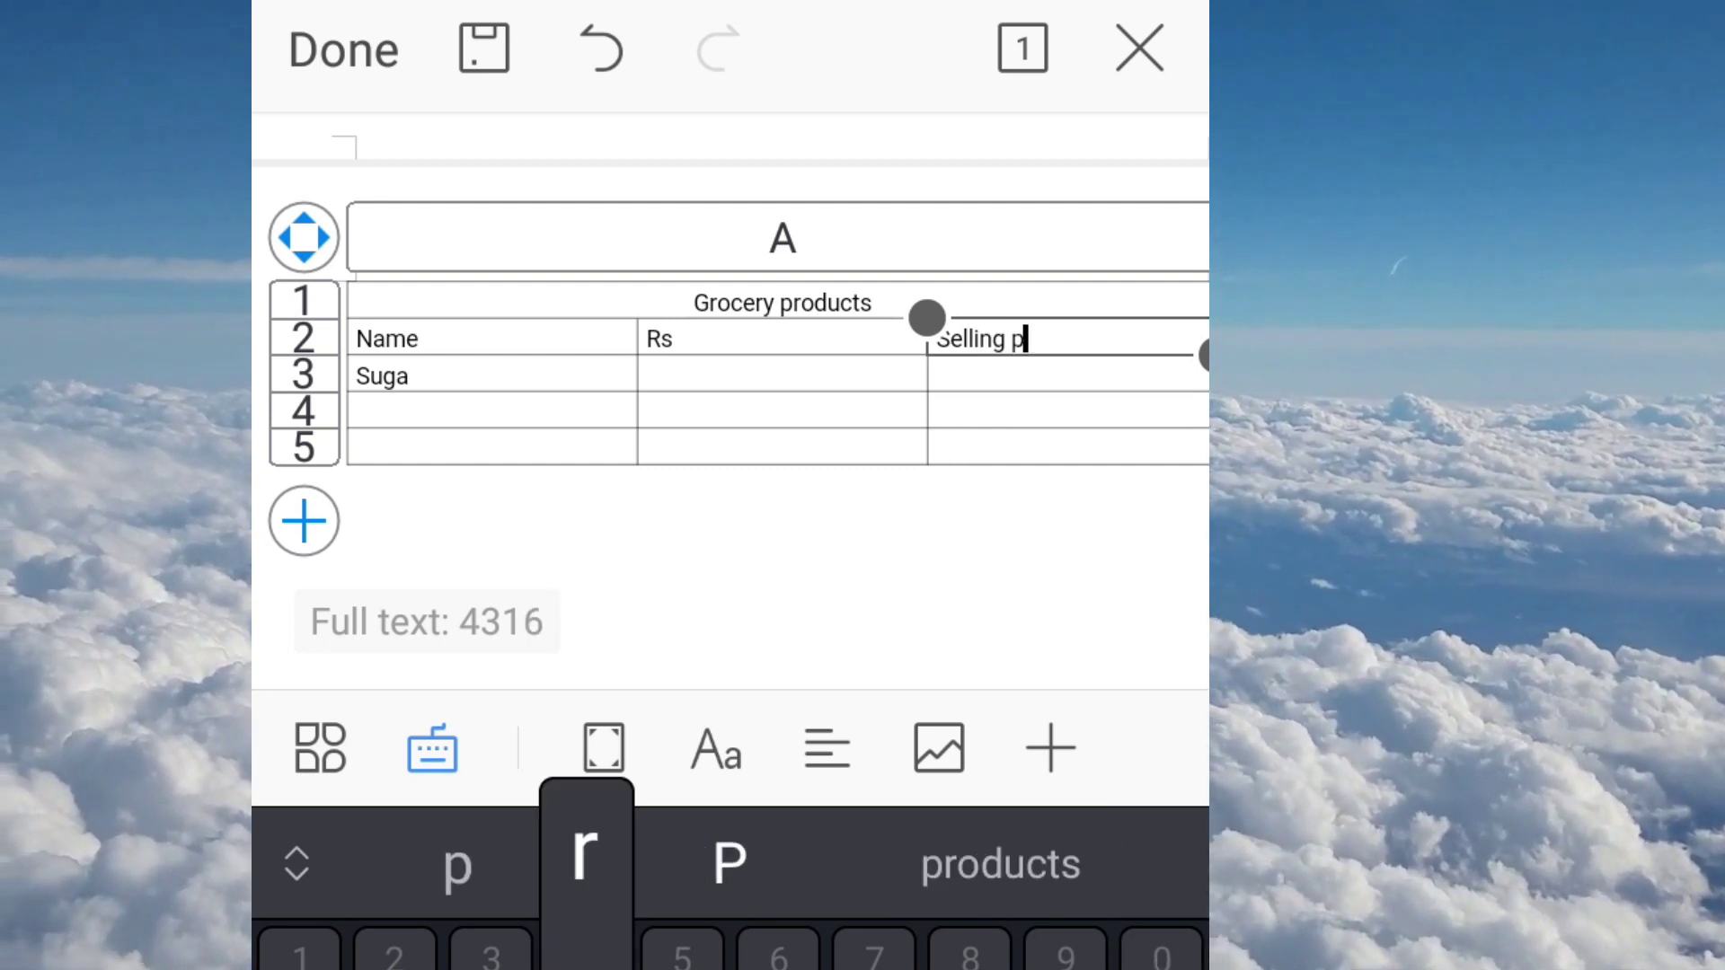
{"action": "type", "text": "r"}
{"action": "left_click", "coordinate": [1002, 864]}
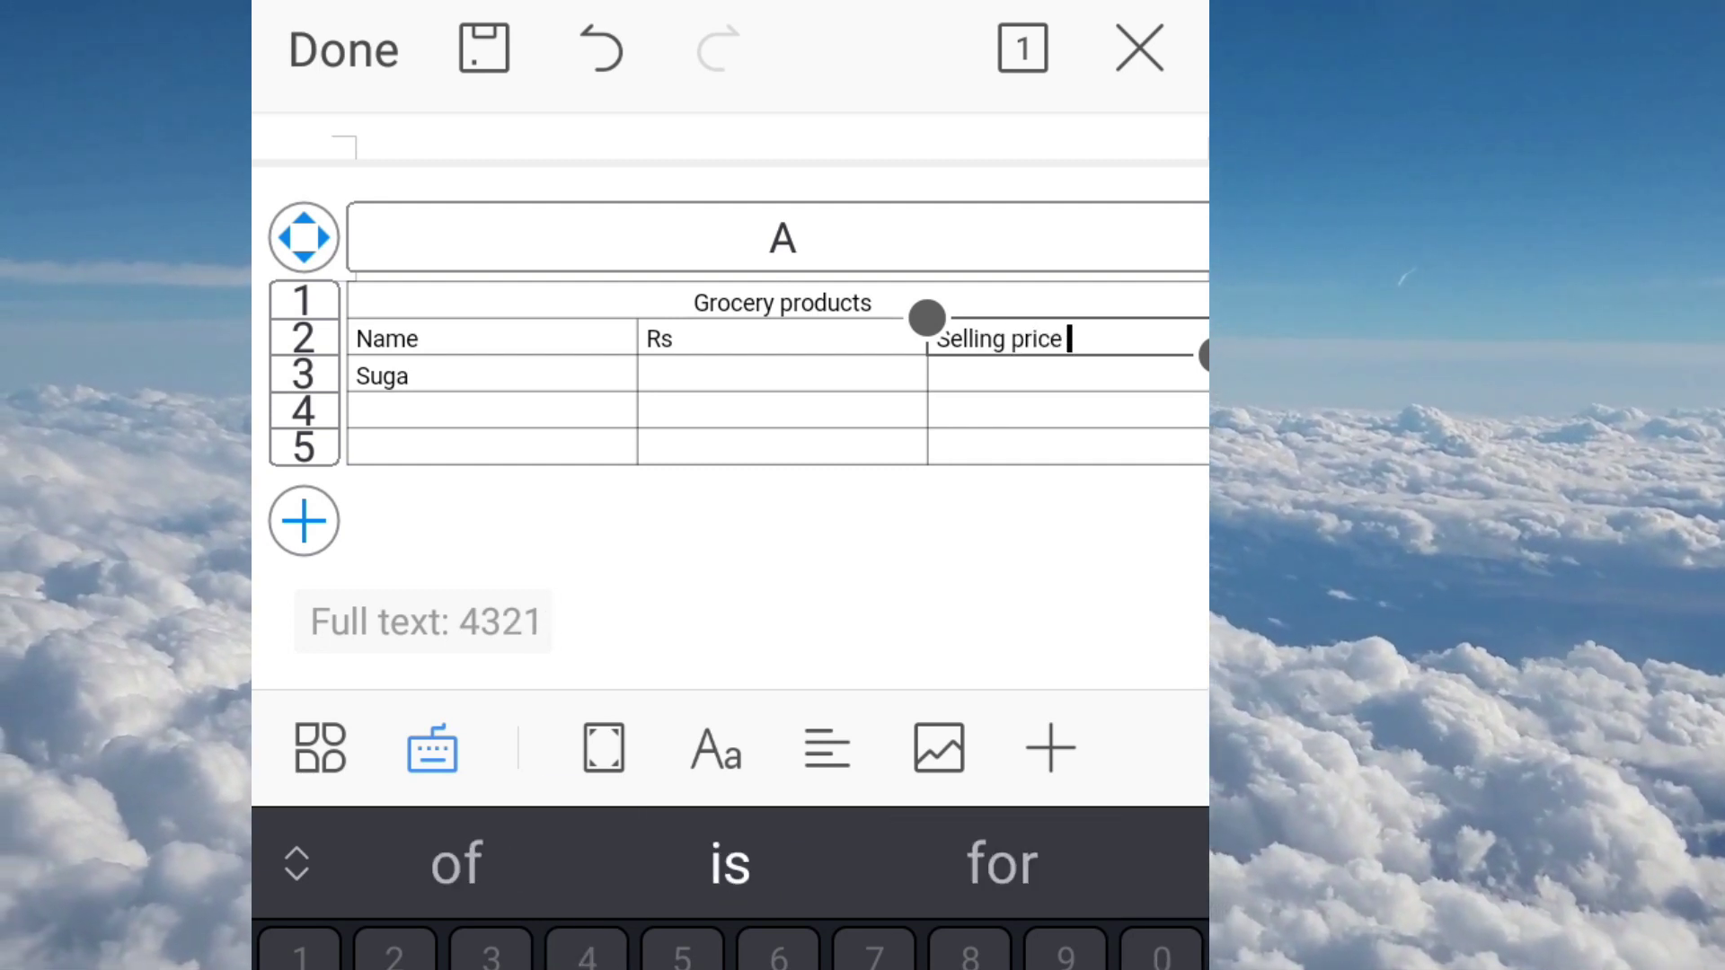
{"action": "left_click", "coordinate": [696, 303]}
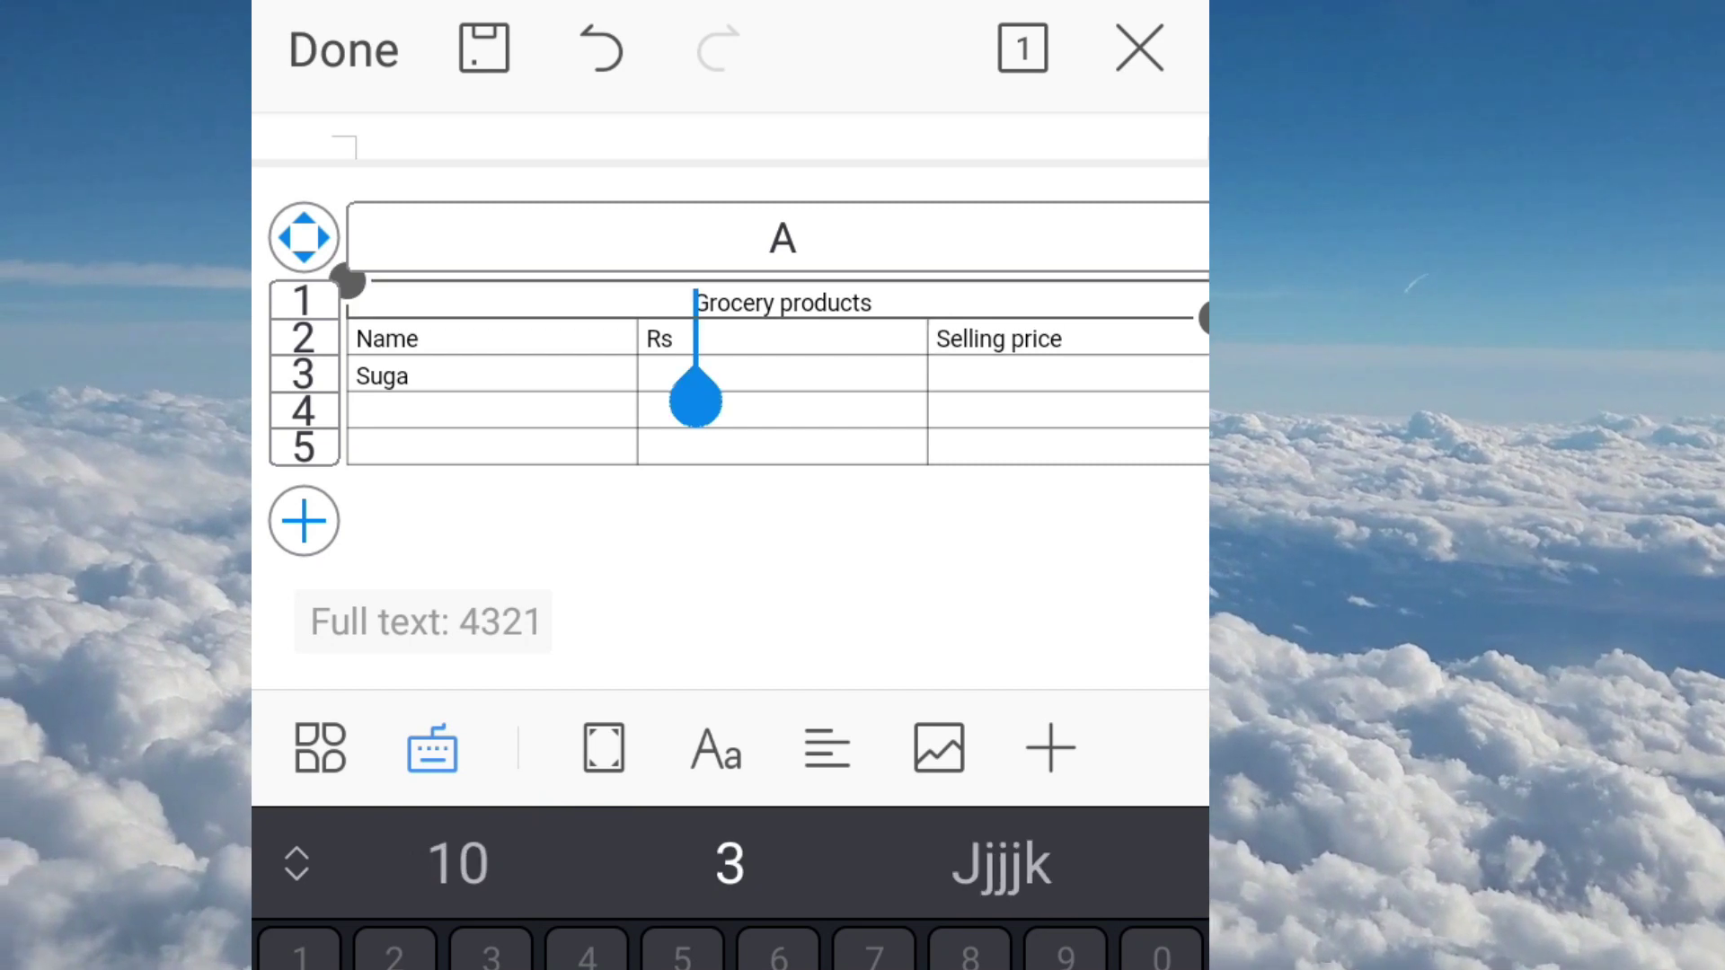
- Centre the Name, Rs and Selling price headings
{"action": "left_click", "coordinate": [421, 339]}
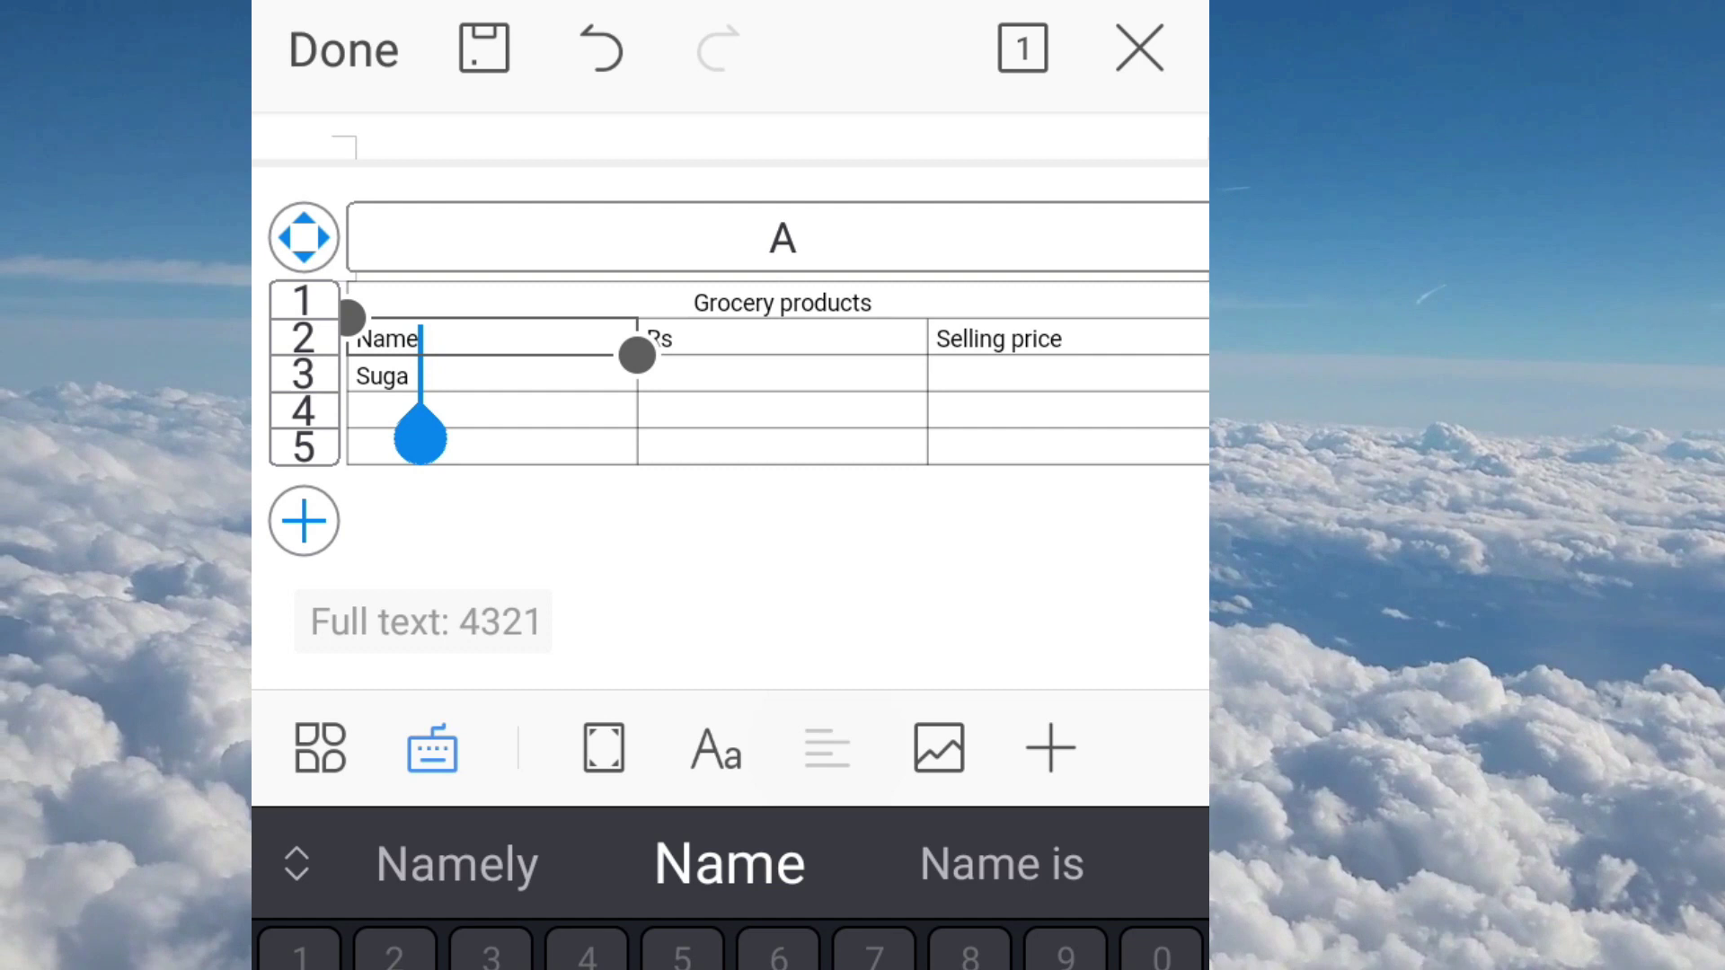
{"action": "left_click", "coordinate": [826, 748]}
{"action": "left_click", "coordinate": [936, 625]}
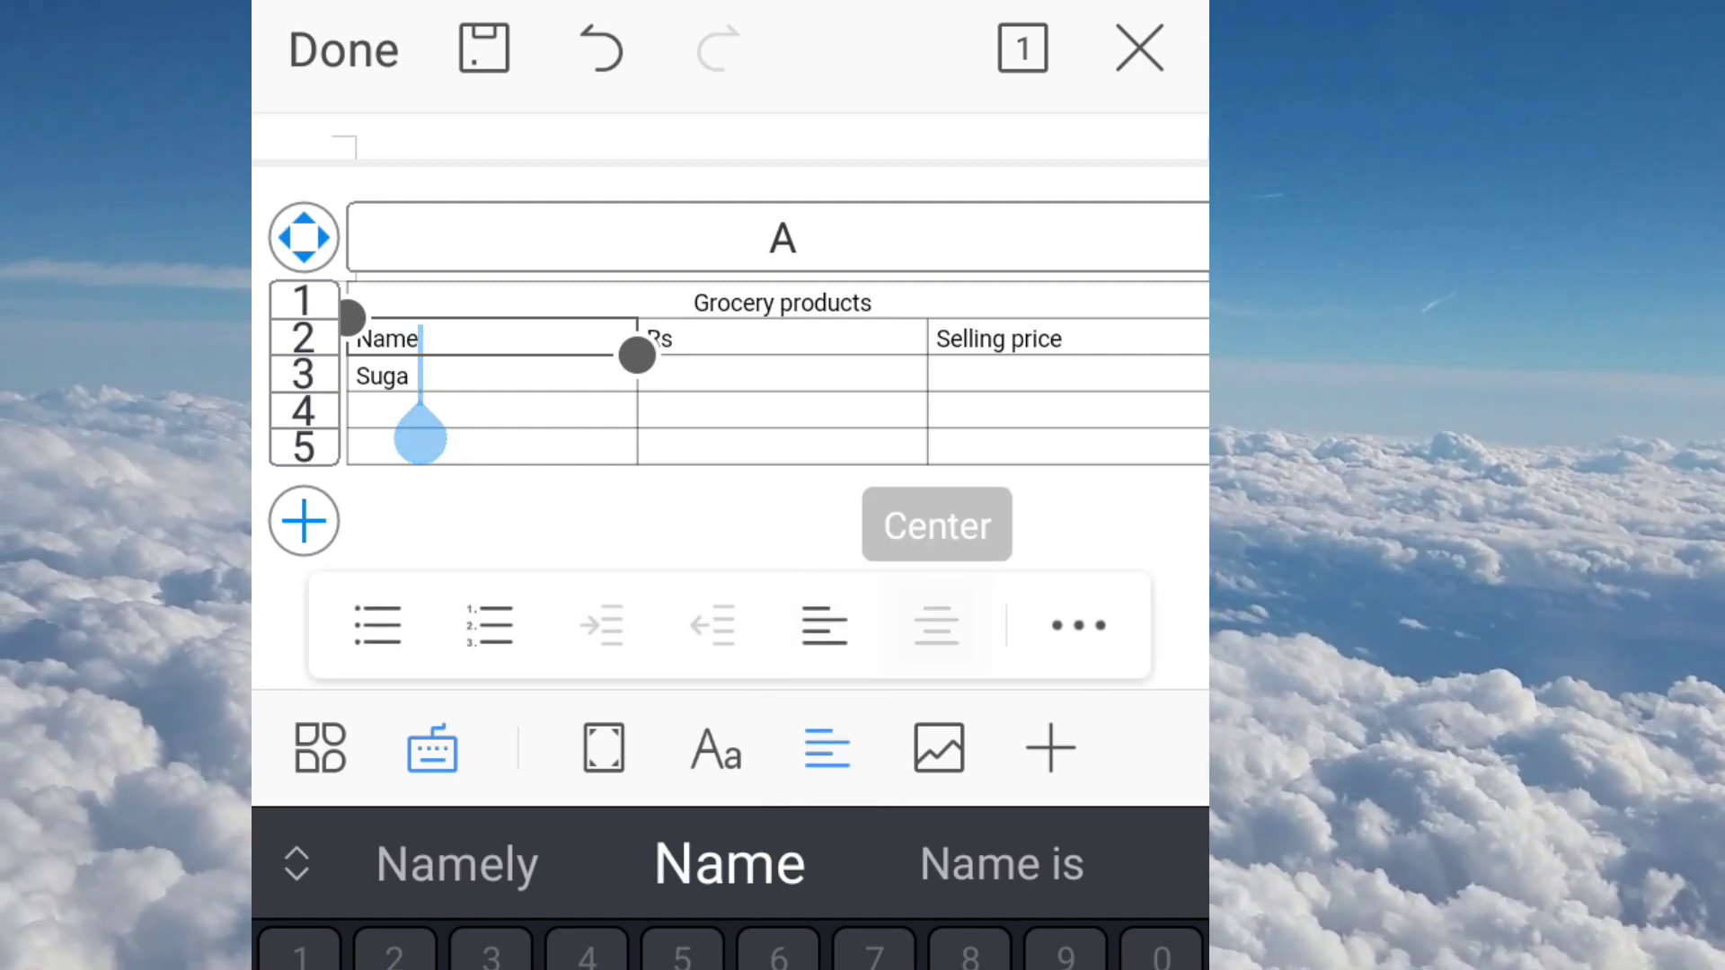
{"action": "left_click", "coordinate": [672, 339]}
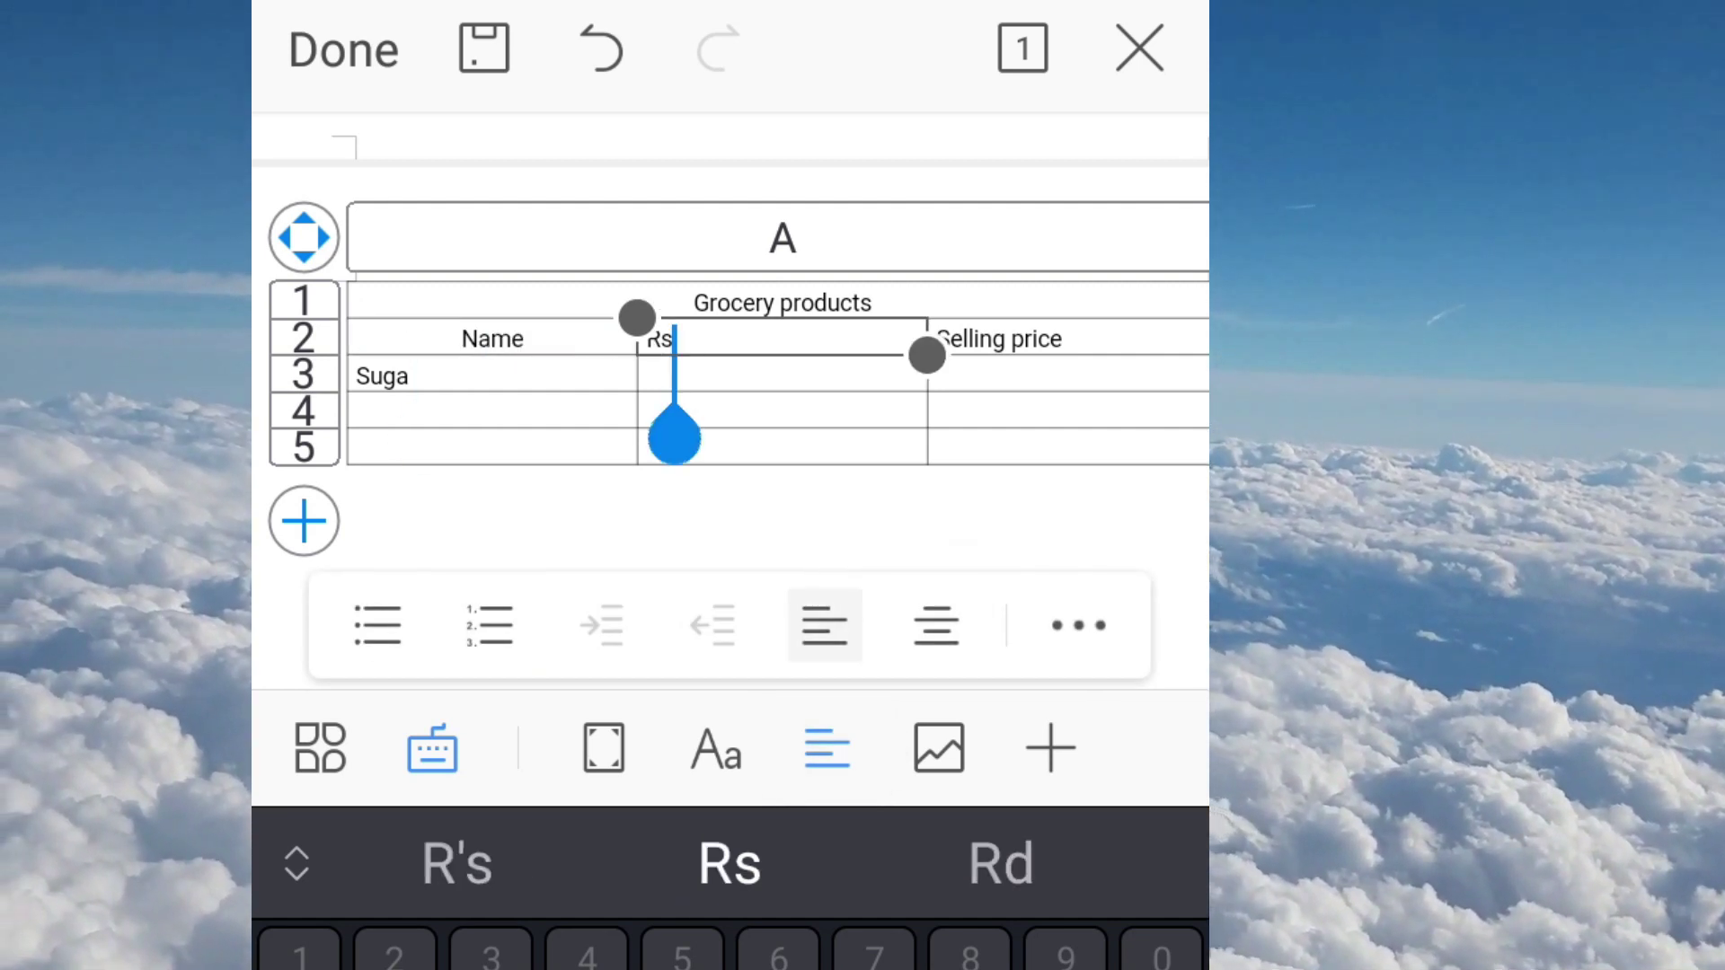
{"action": "left_click", "coordinate": [936, 625]}
{"action": "left_click", "coordinate": [1069, 340]}
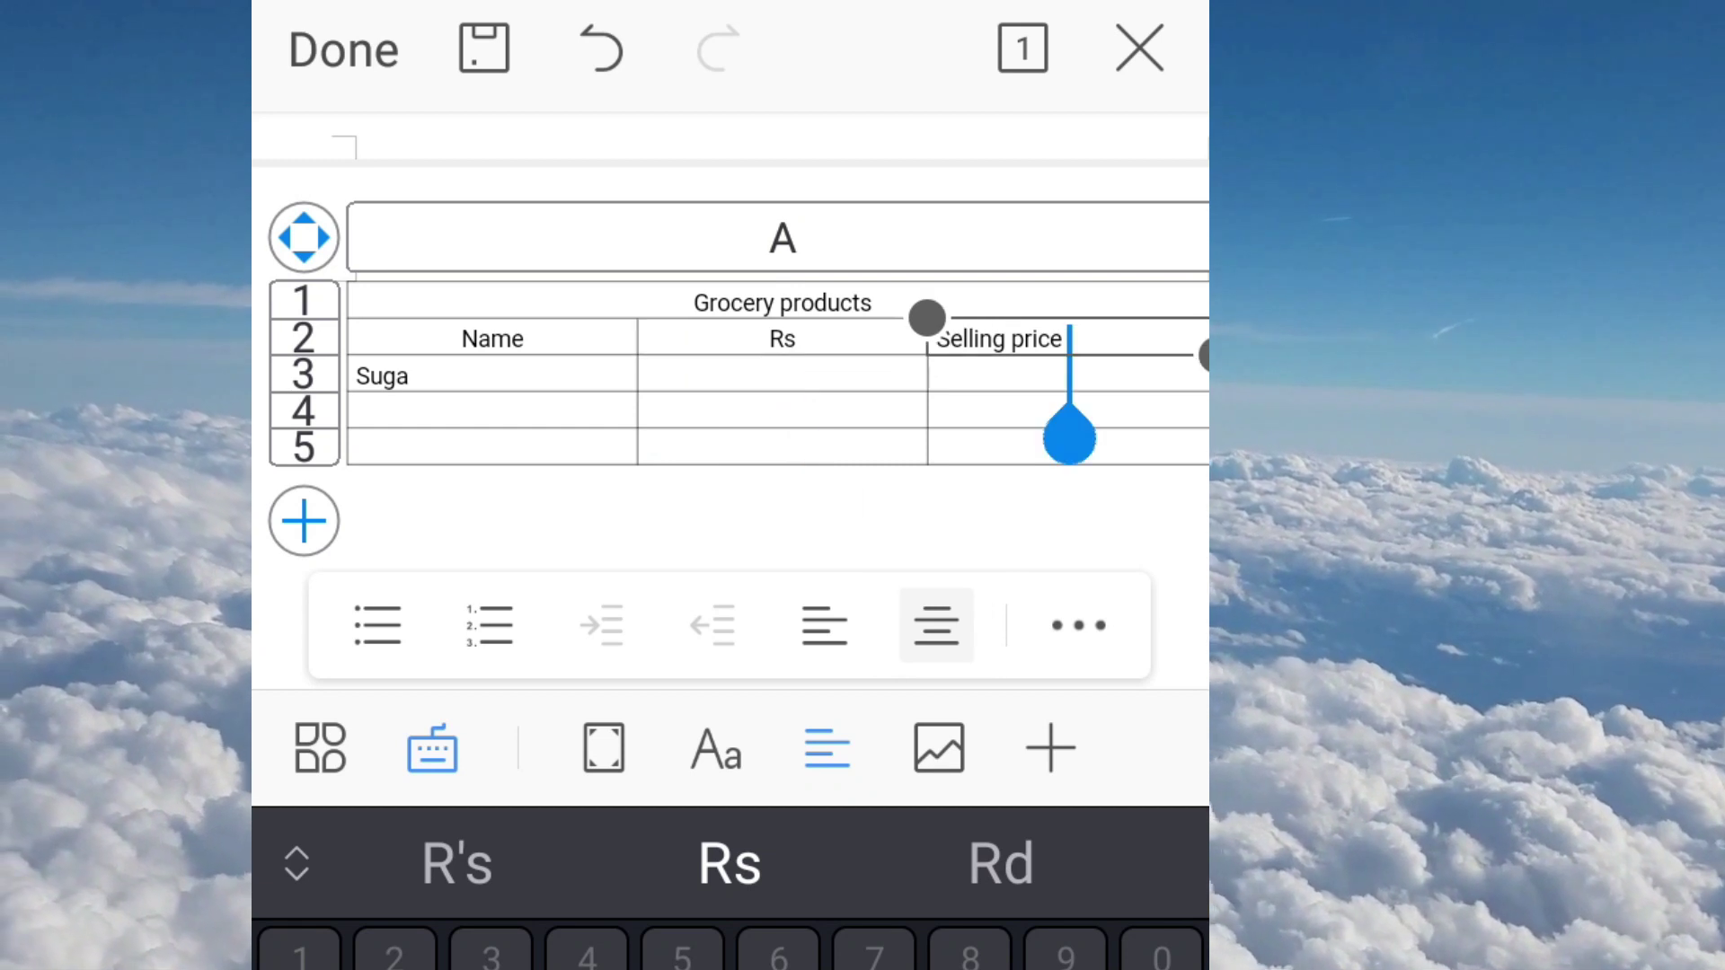
{"action": "left_click", "coordinate": [936, 626]}
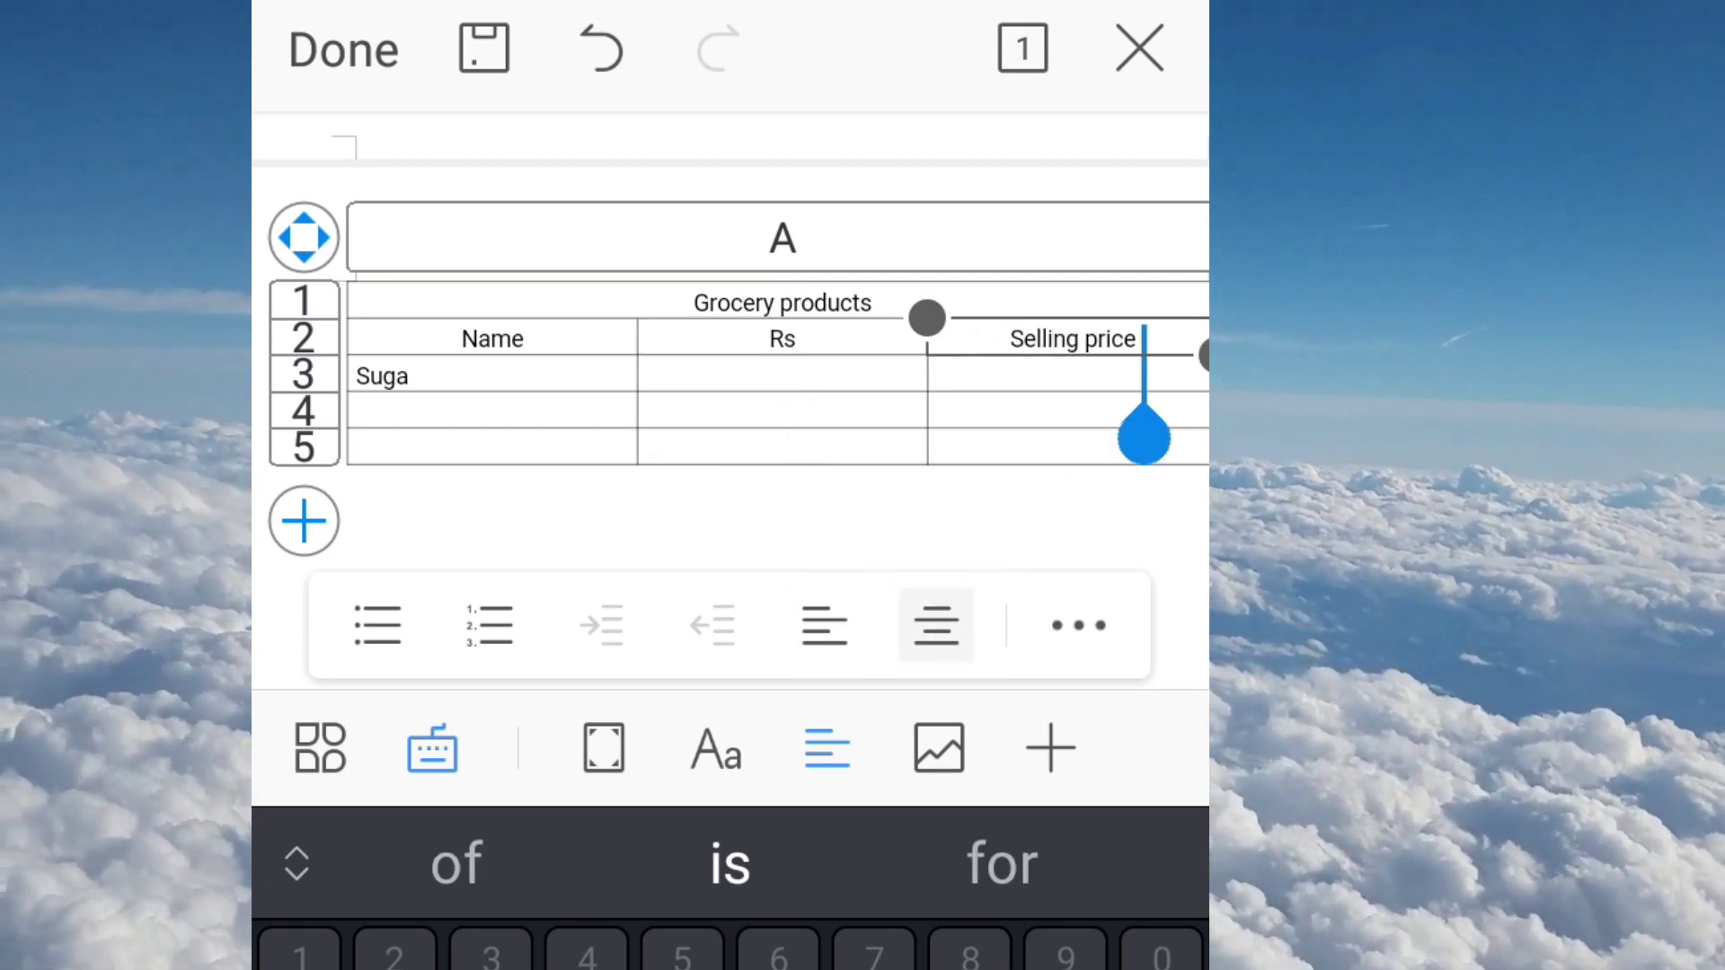
{"action": "left_click", "coordinate": [409, 375]}
- Finish Sugar and list Oil and Salt in cells A4 and A5
{"action": "type", "text": "r"}
{"action": "left_click", "coordinate": [449, 411]}
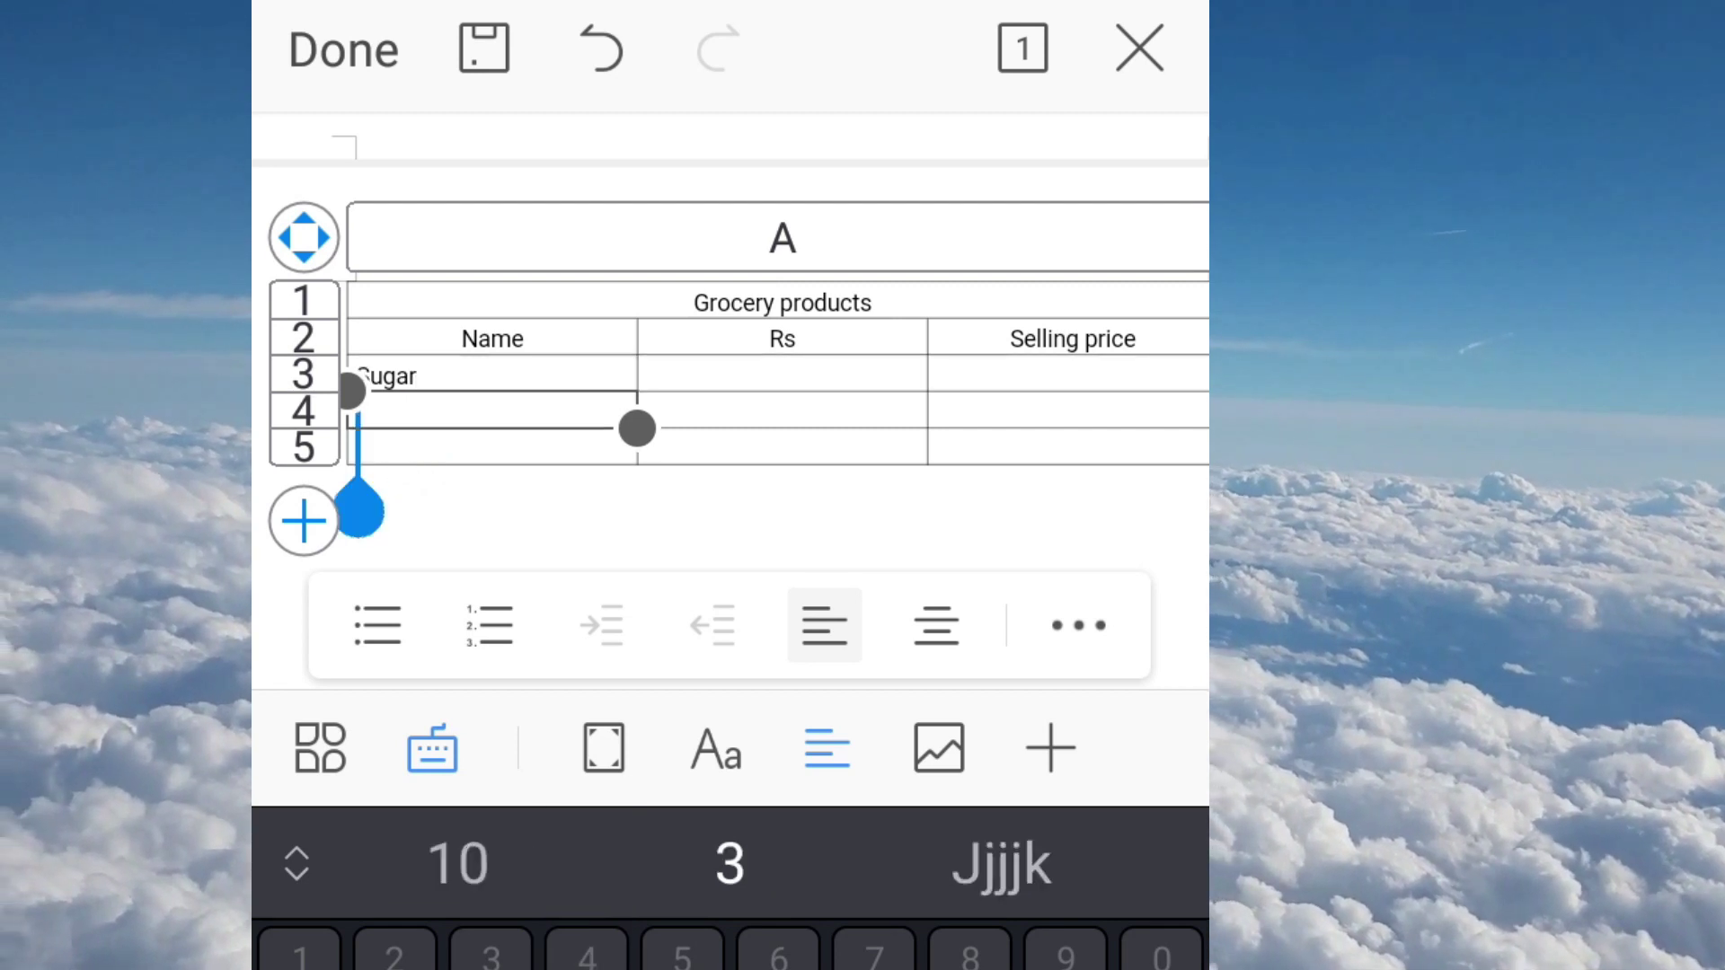
{"action": "type", "text": "Oil"}
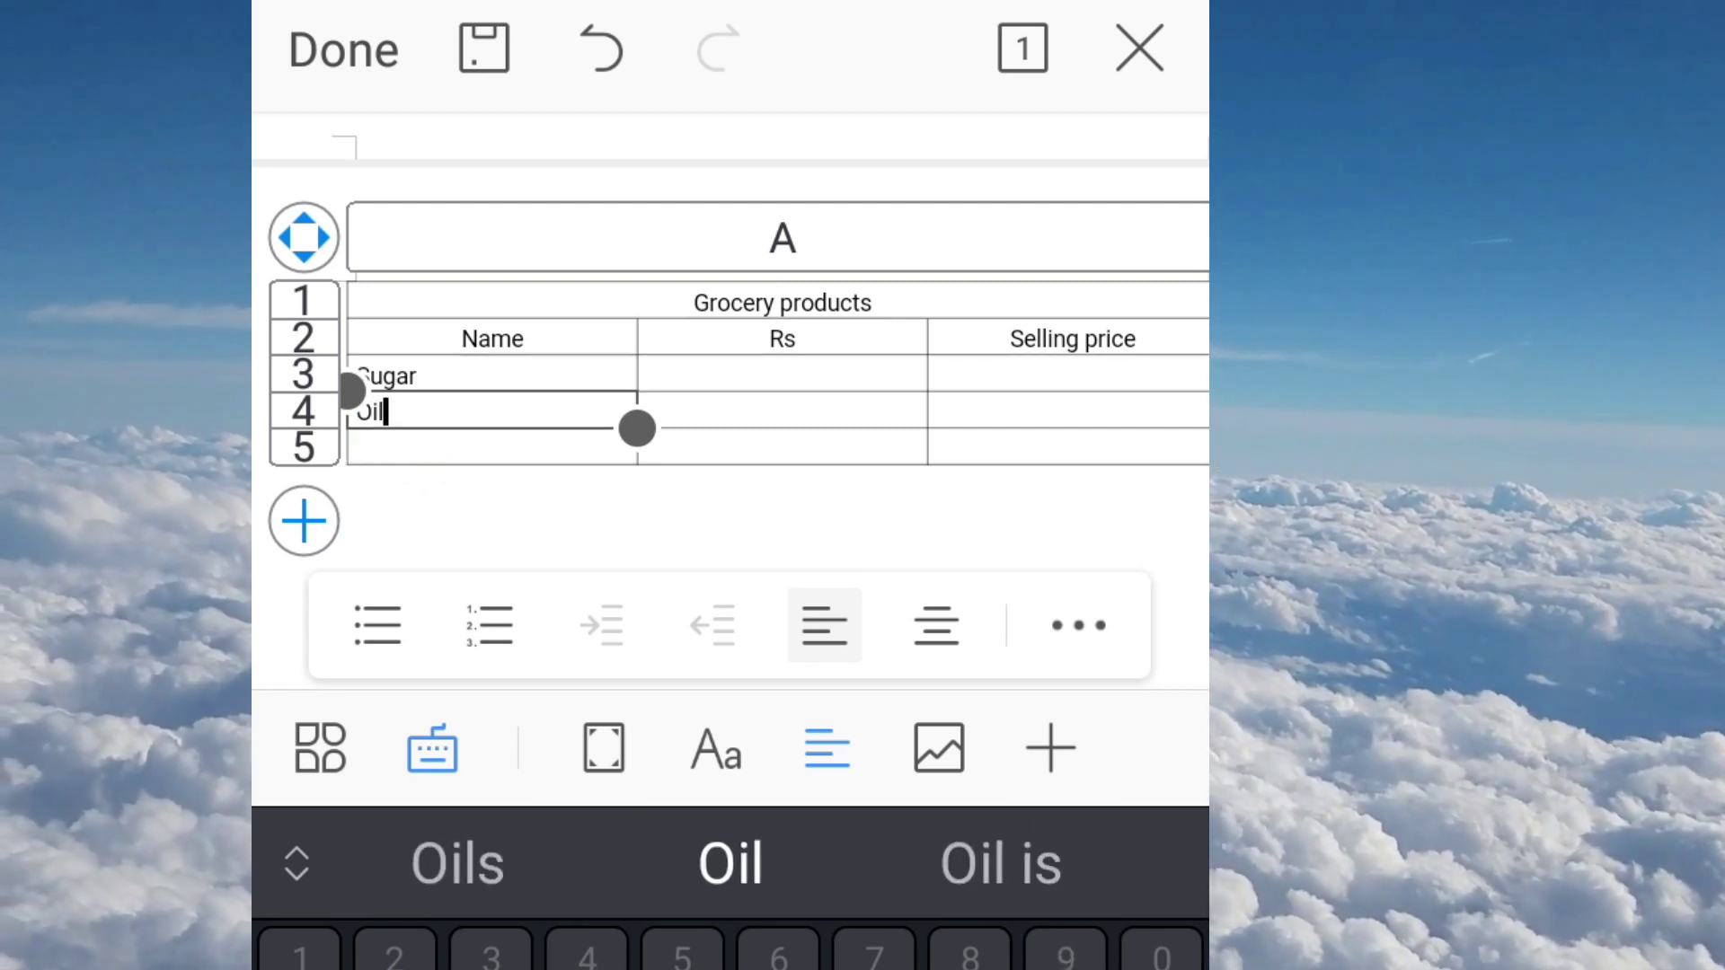
{"action": "left_click", "coordinate": [449, 446]}
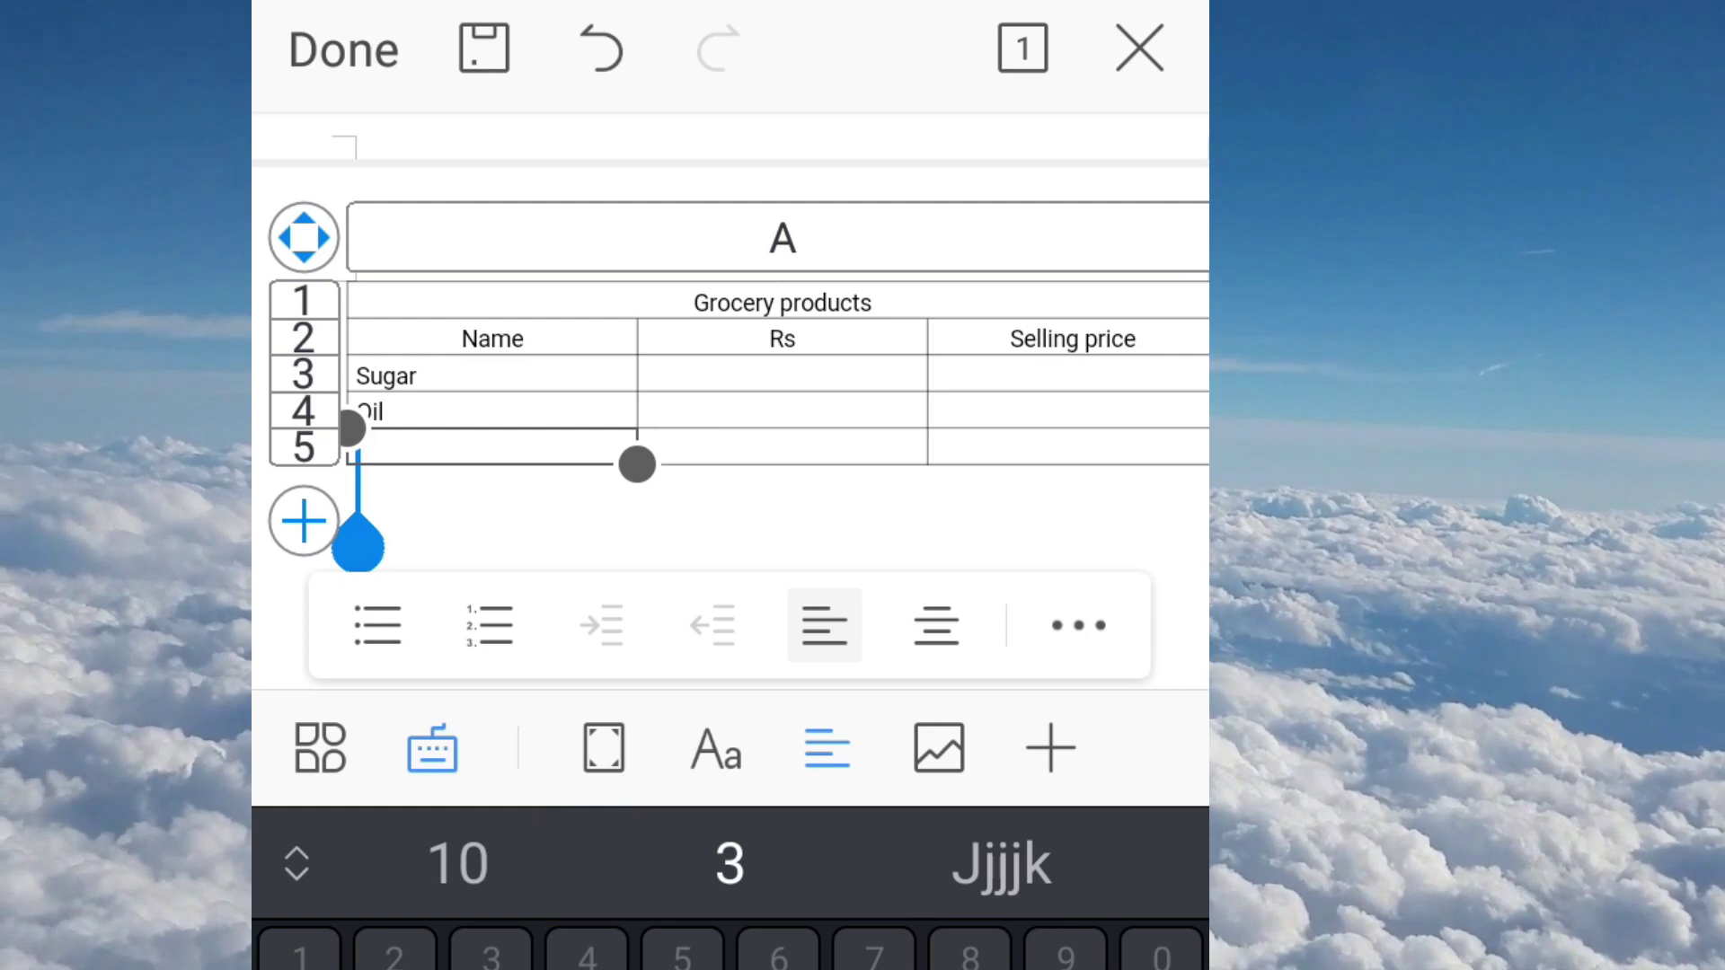
{"action": "type", "text": "Salt"}
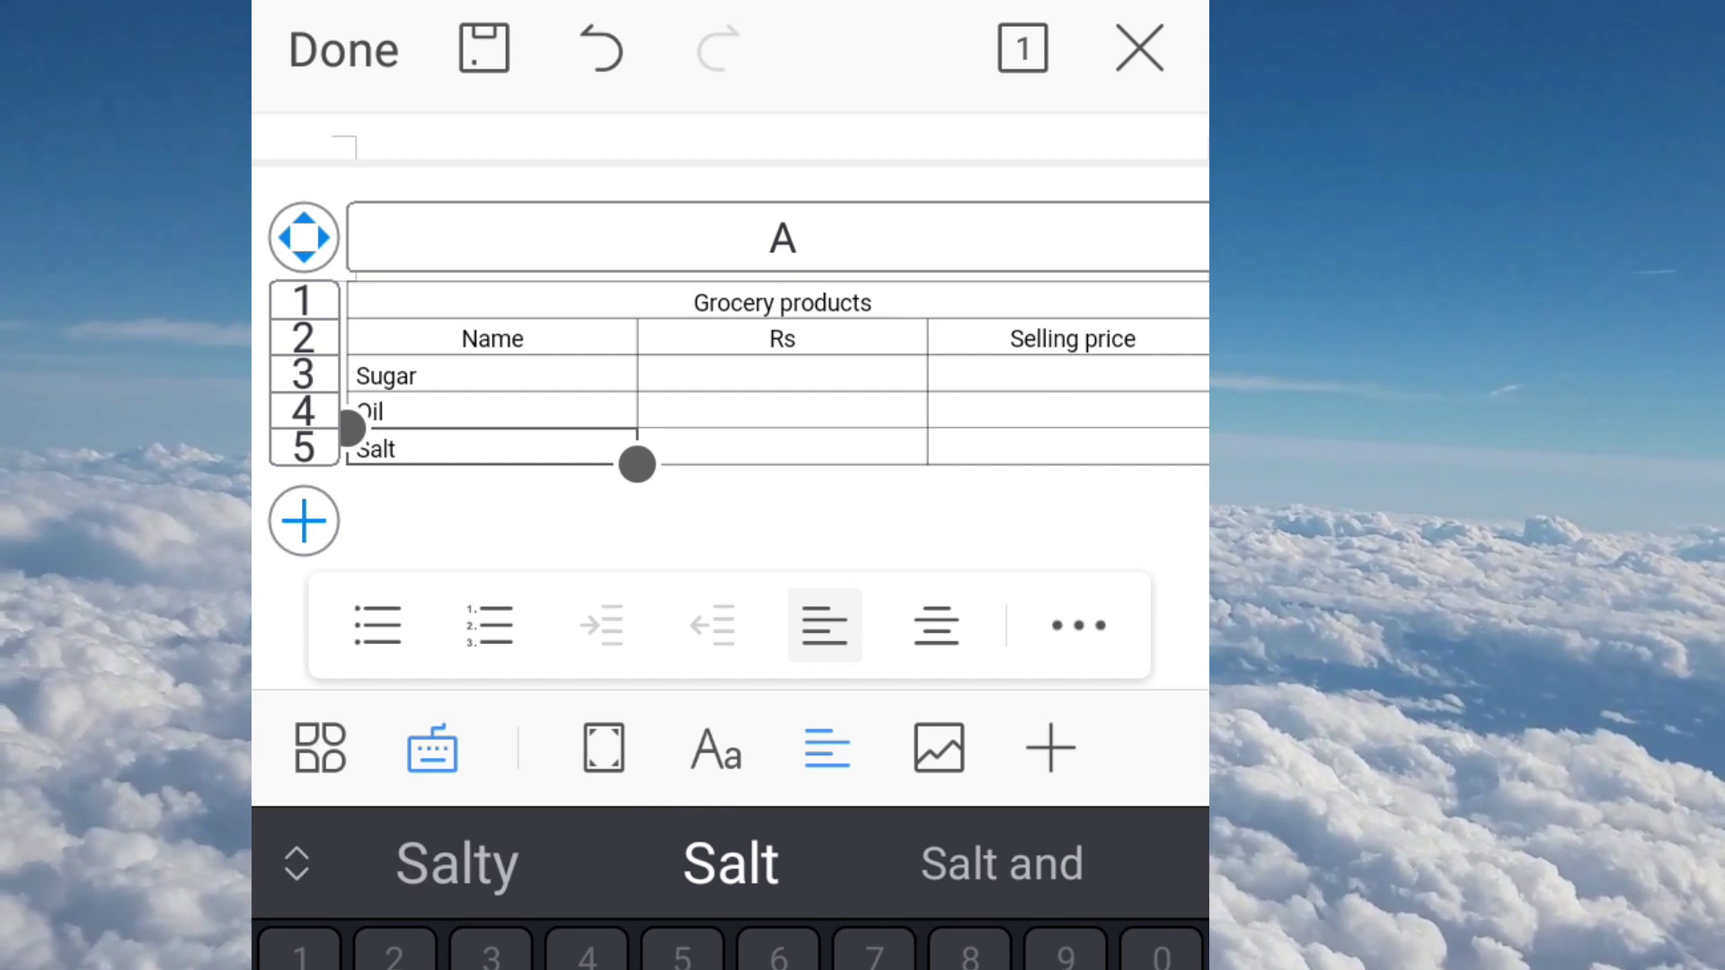
- Enter Sugar's Rs value as left-aligned '40. 1kg', correcting the unit typo
{"action": "left_click", "coordinate": [781, 373]}
{"action": "left_click", "coordinate": [935, 624]}
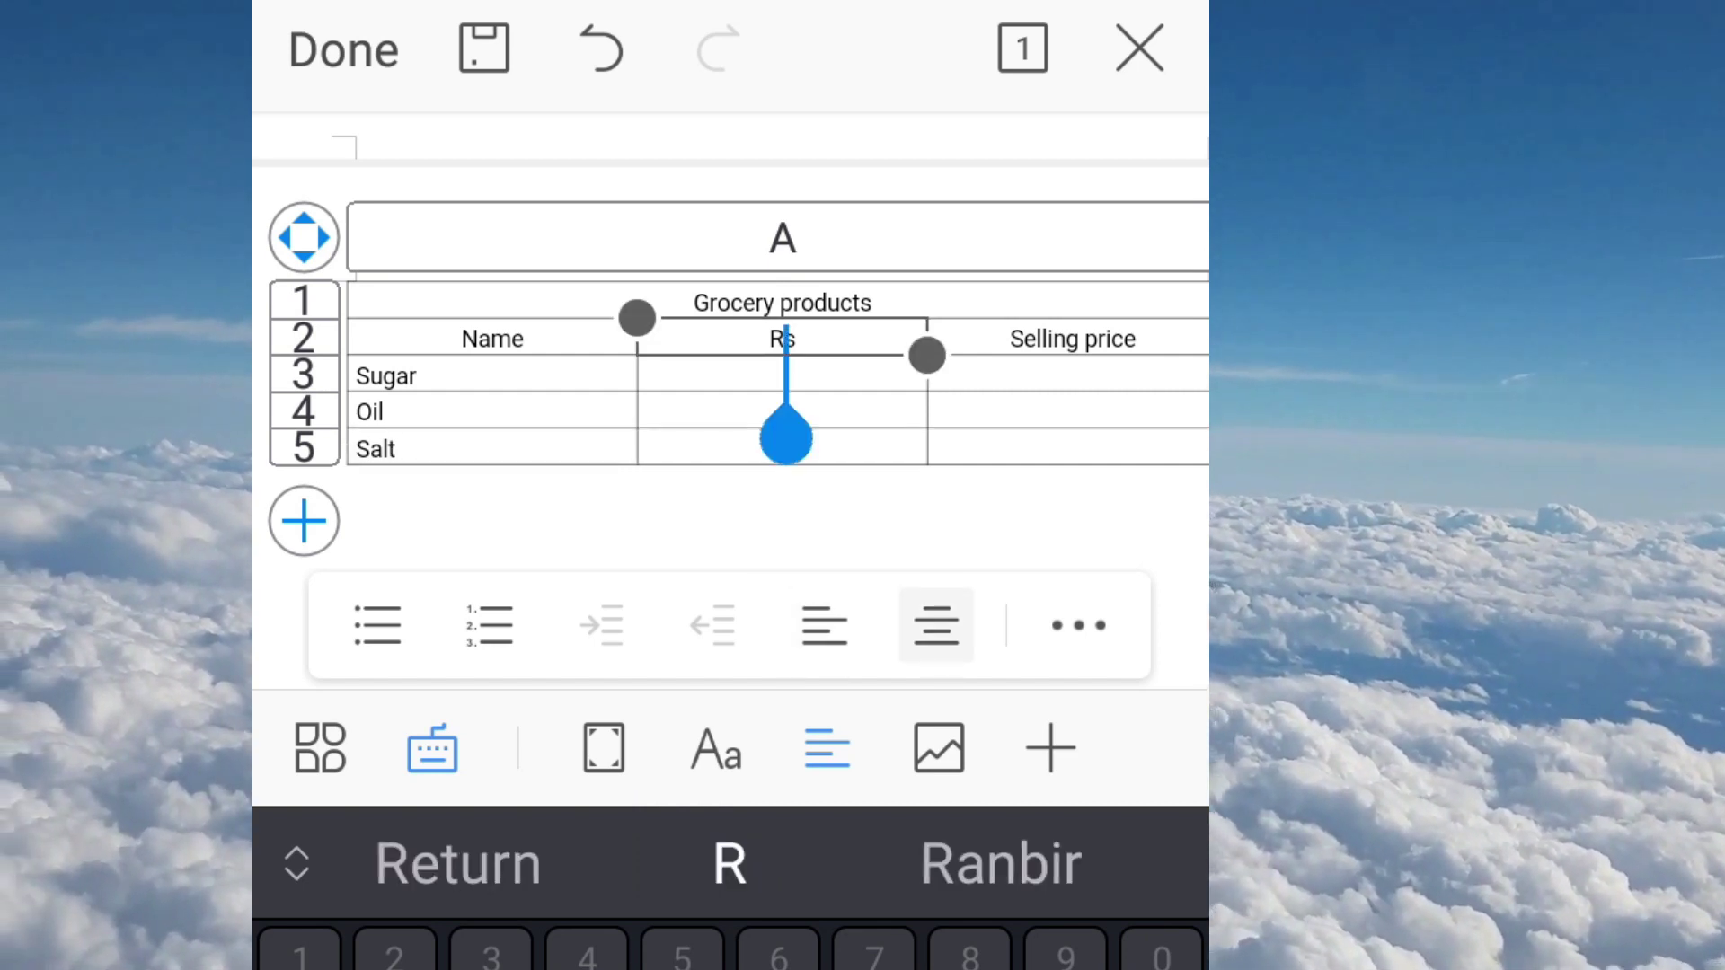
{"action": "left_click", "coordinate": [824, 624]}
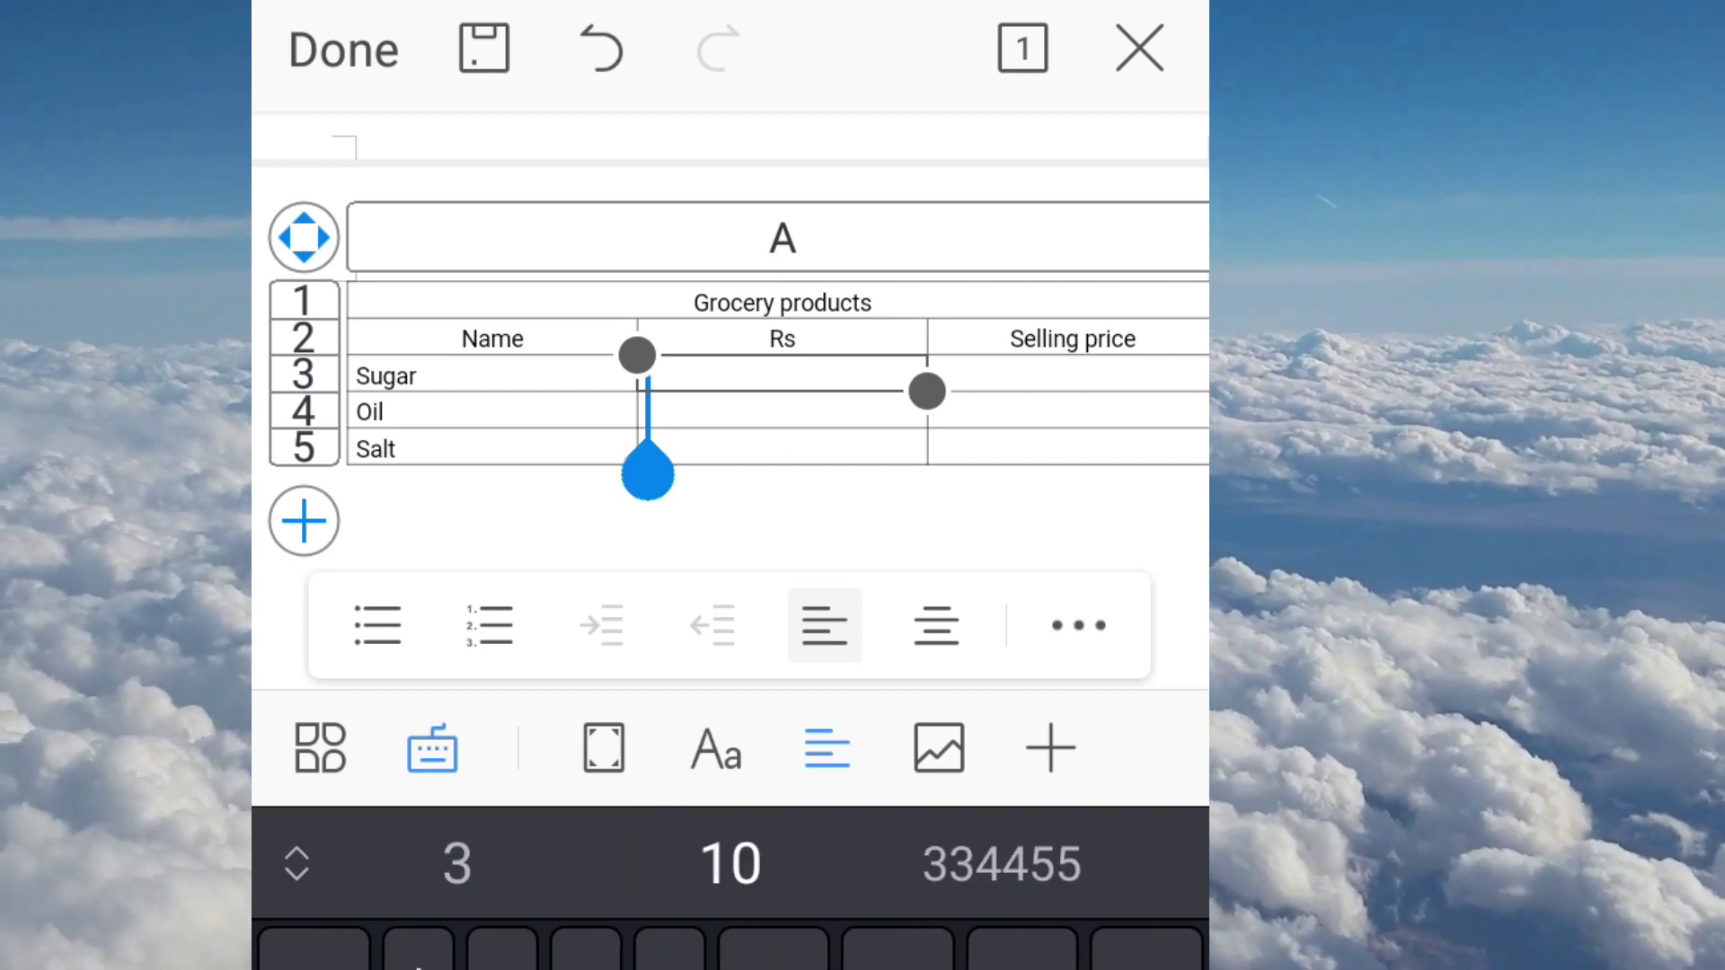
{"action": "type", "text": "40"}
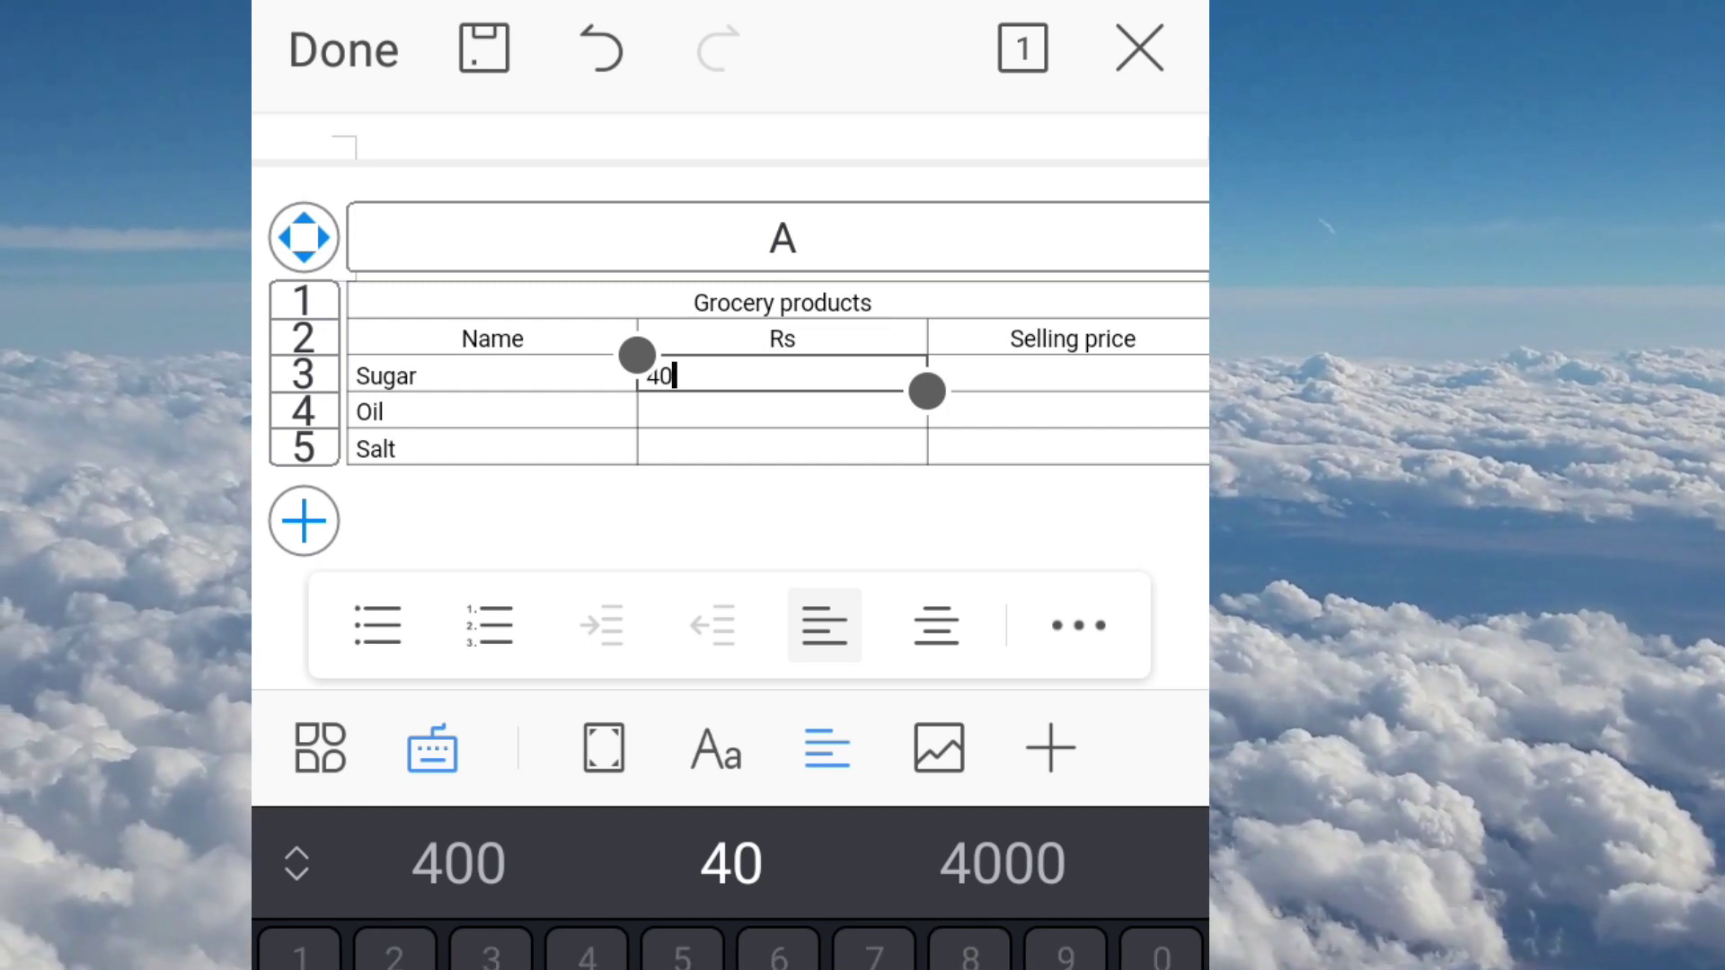
{"action": "type", "text": "."}
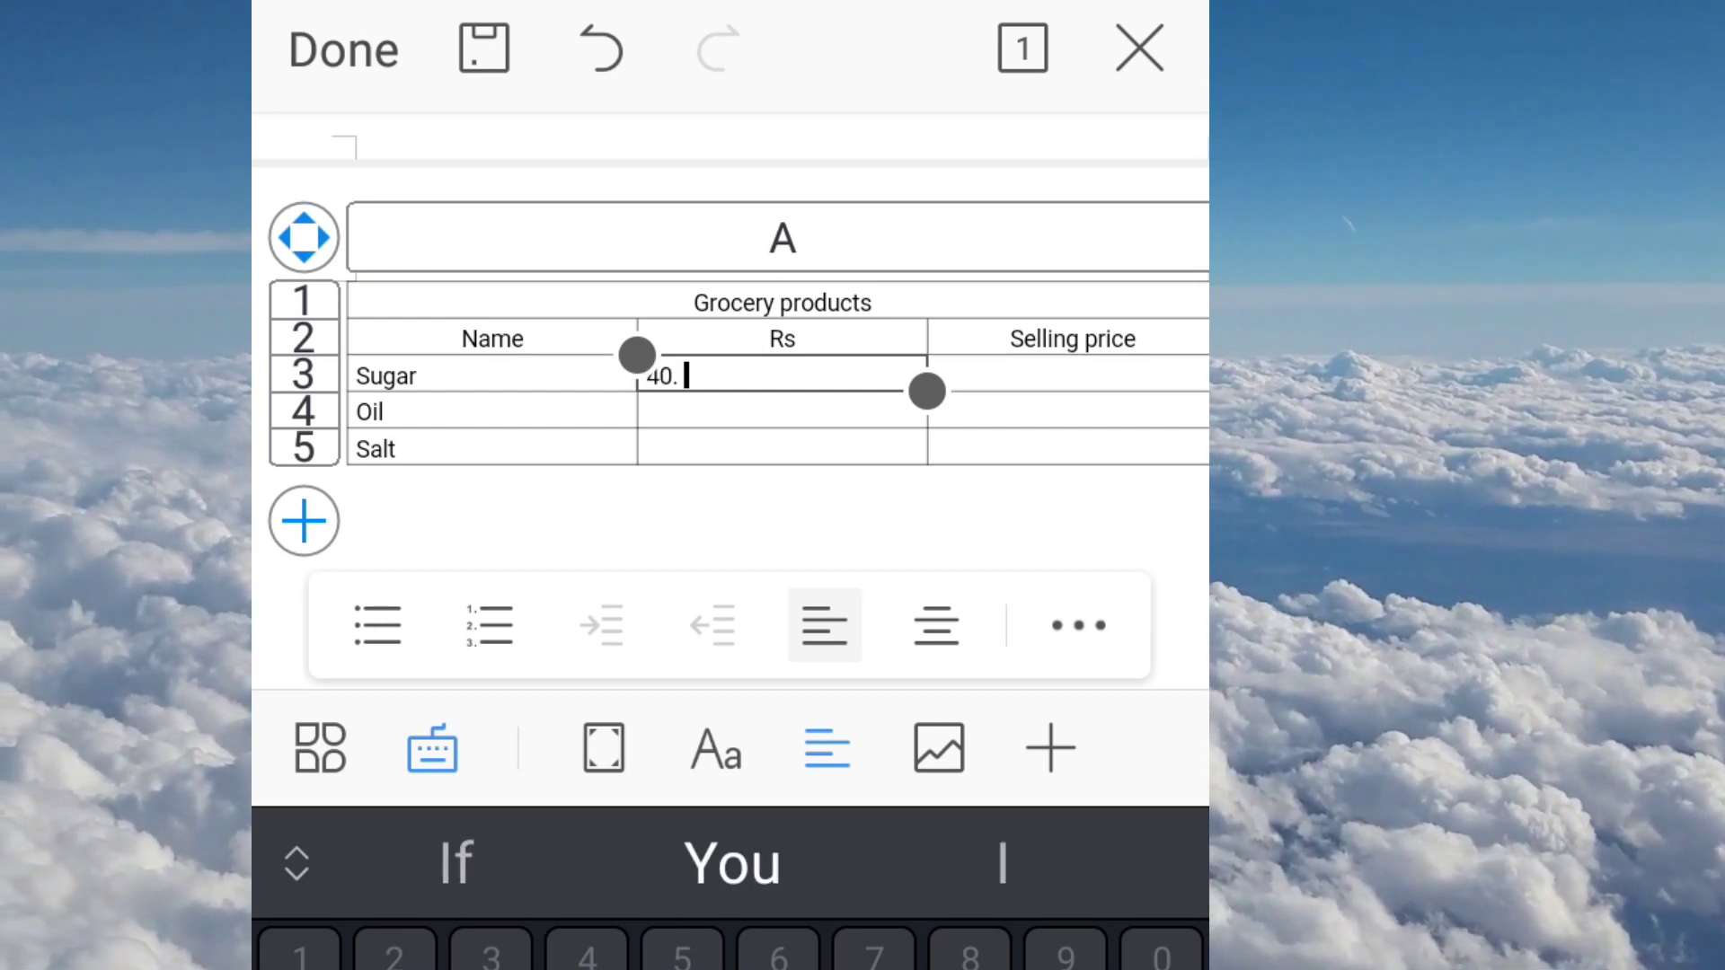
{"action": "type", "text": " 1"}
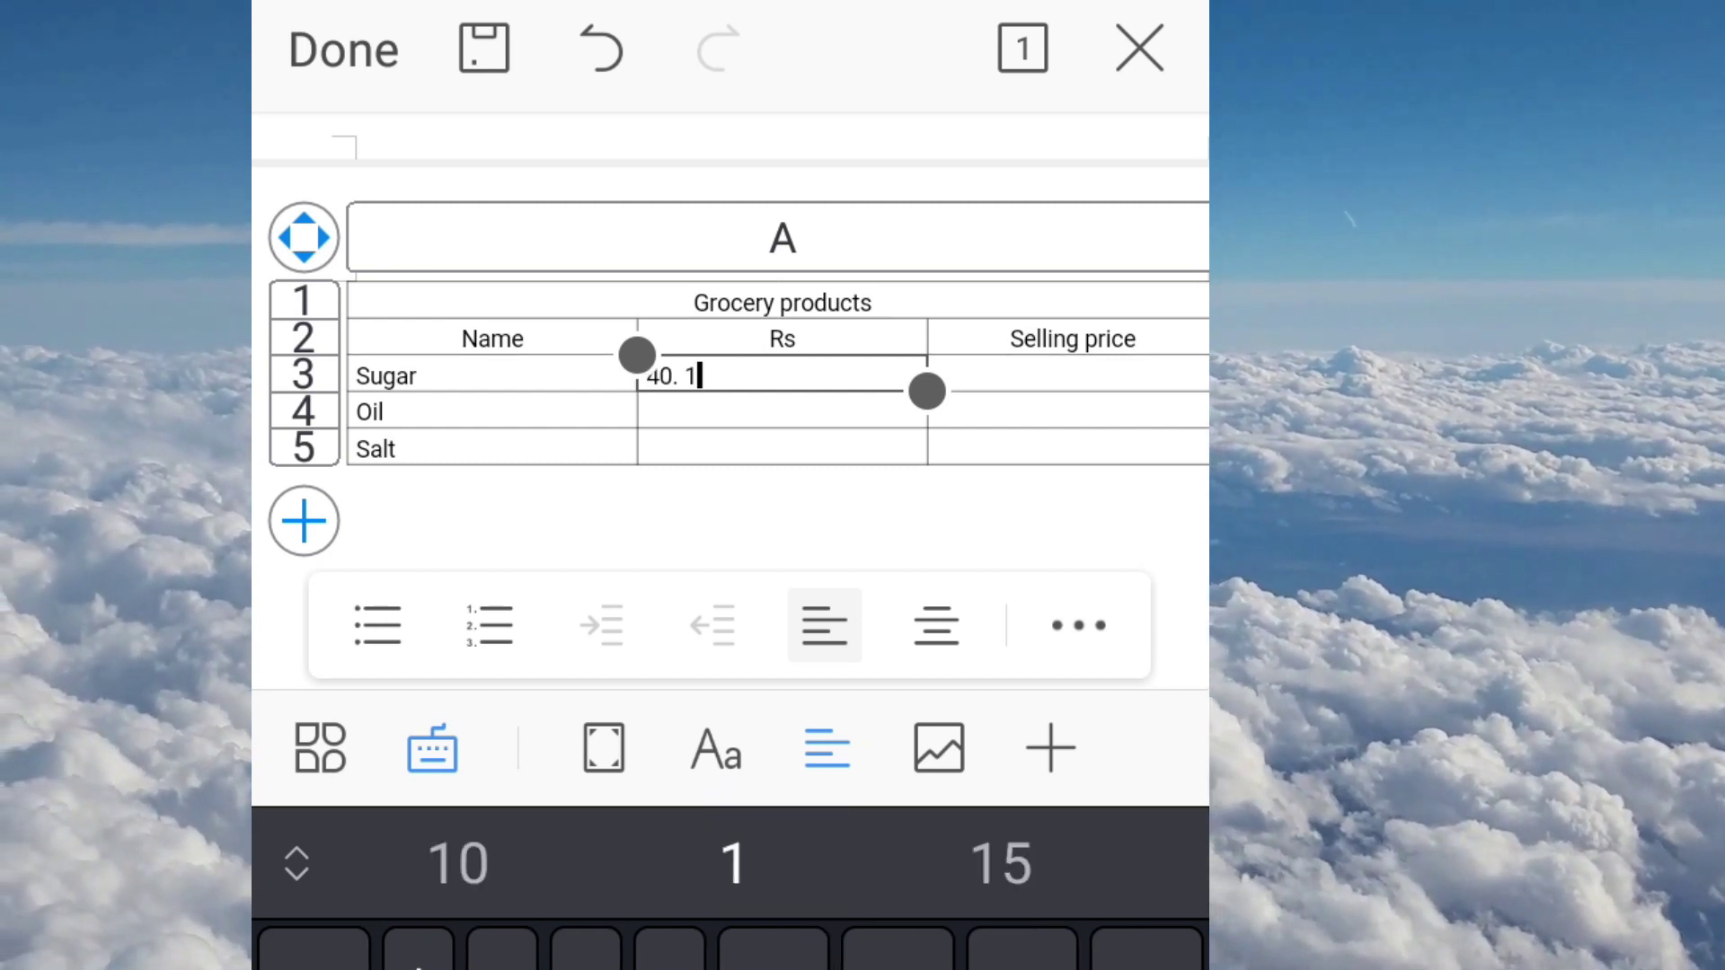
{"action": "type", "text": "k"}
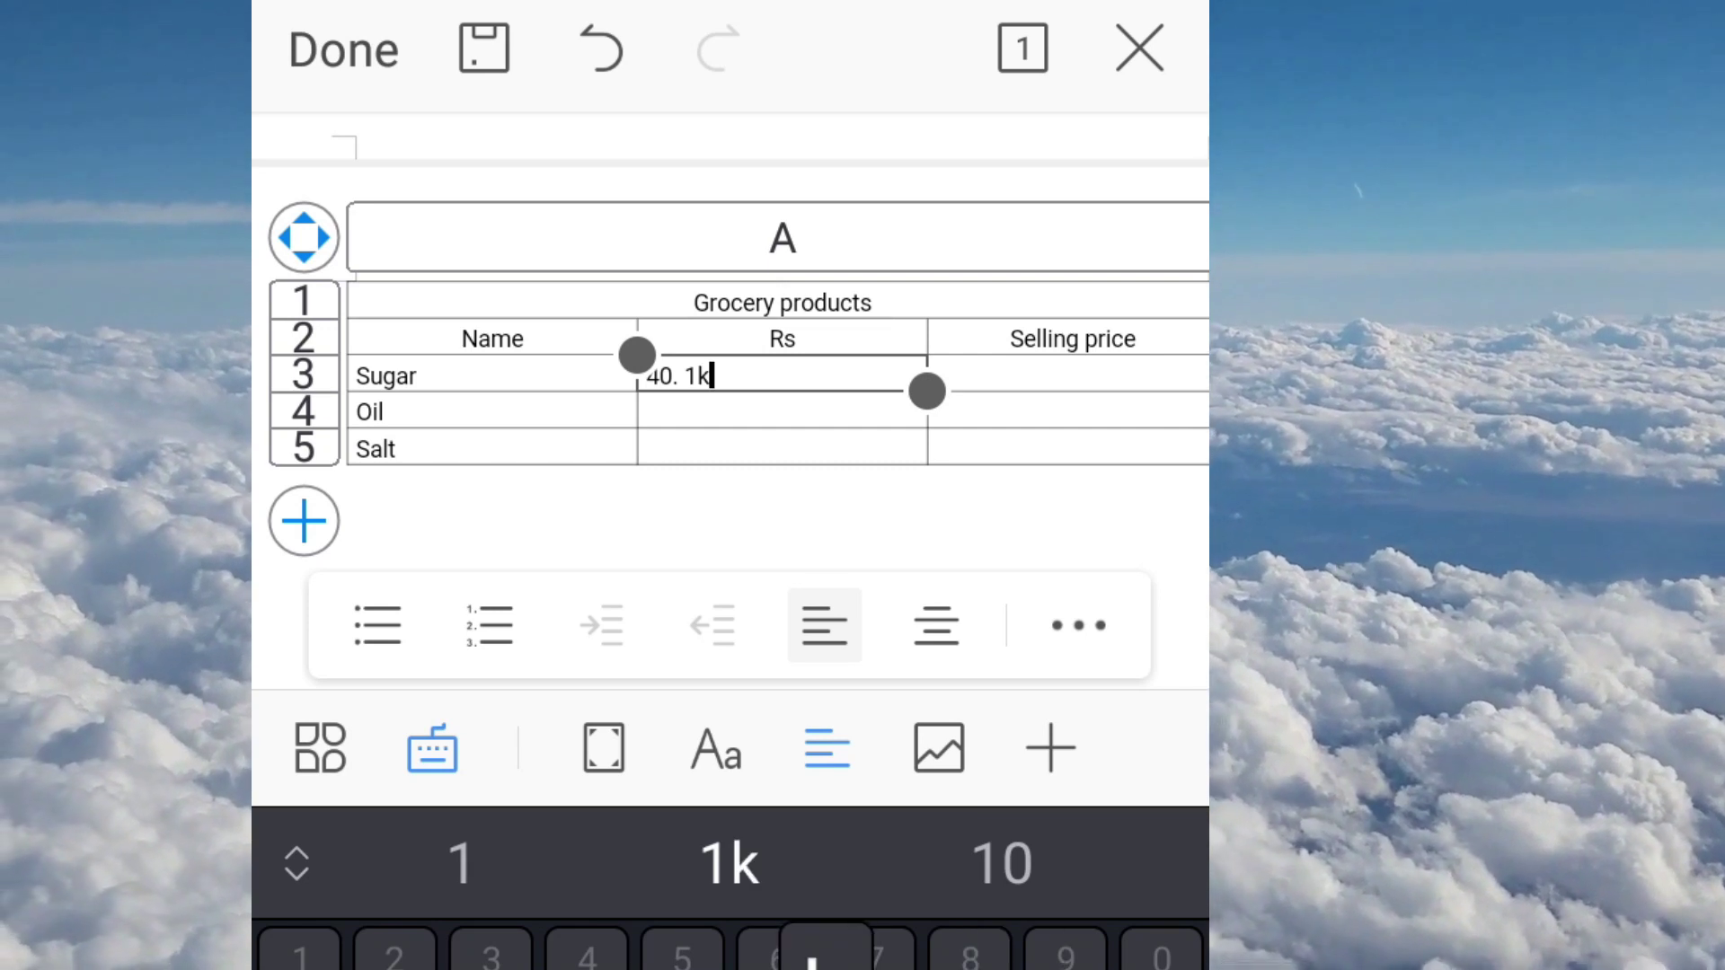
{"action": "type", "text": "h"}
{"action": "key", "text": "BackSpace"}
{"action": "type", "text": "h"}
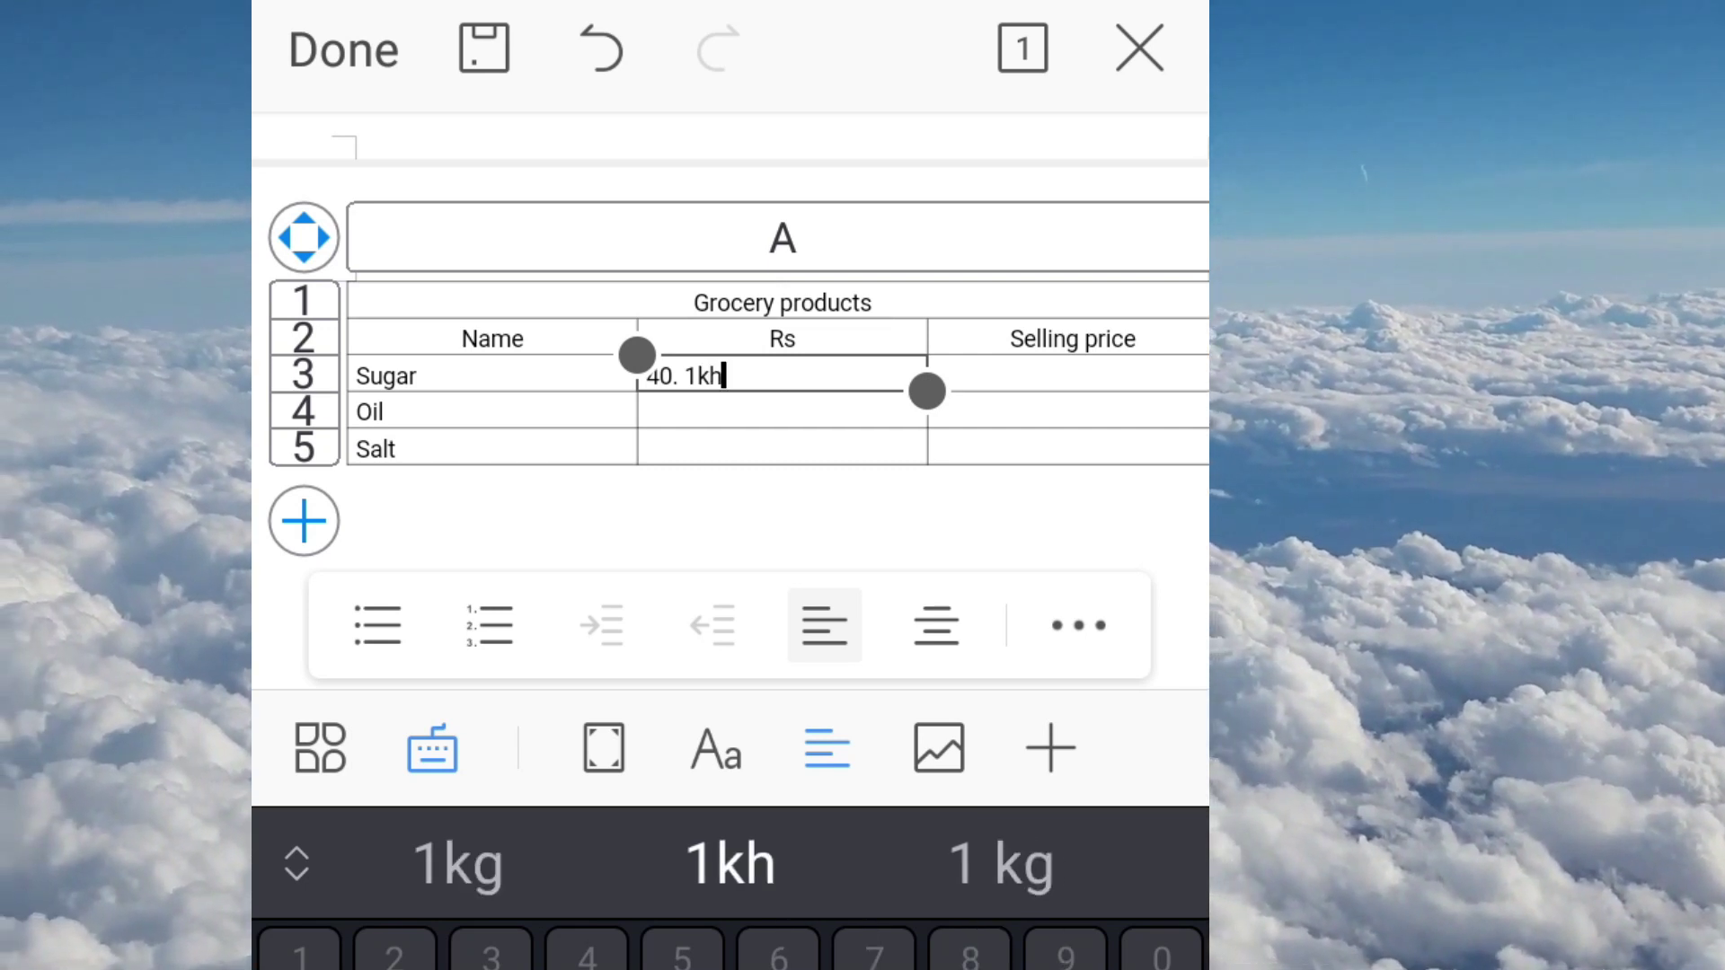
{"action": "left_click", "coordinate": [1068, 339]}
{"action": "left_click", "coordinate": [936, 624]}
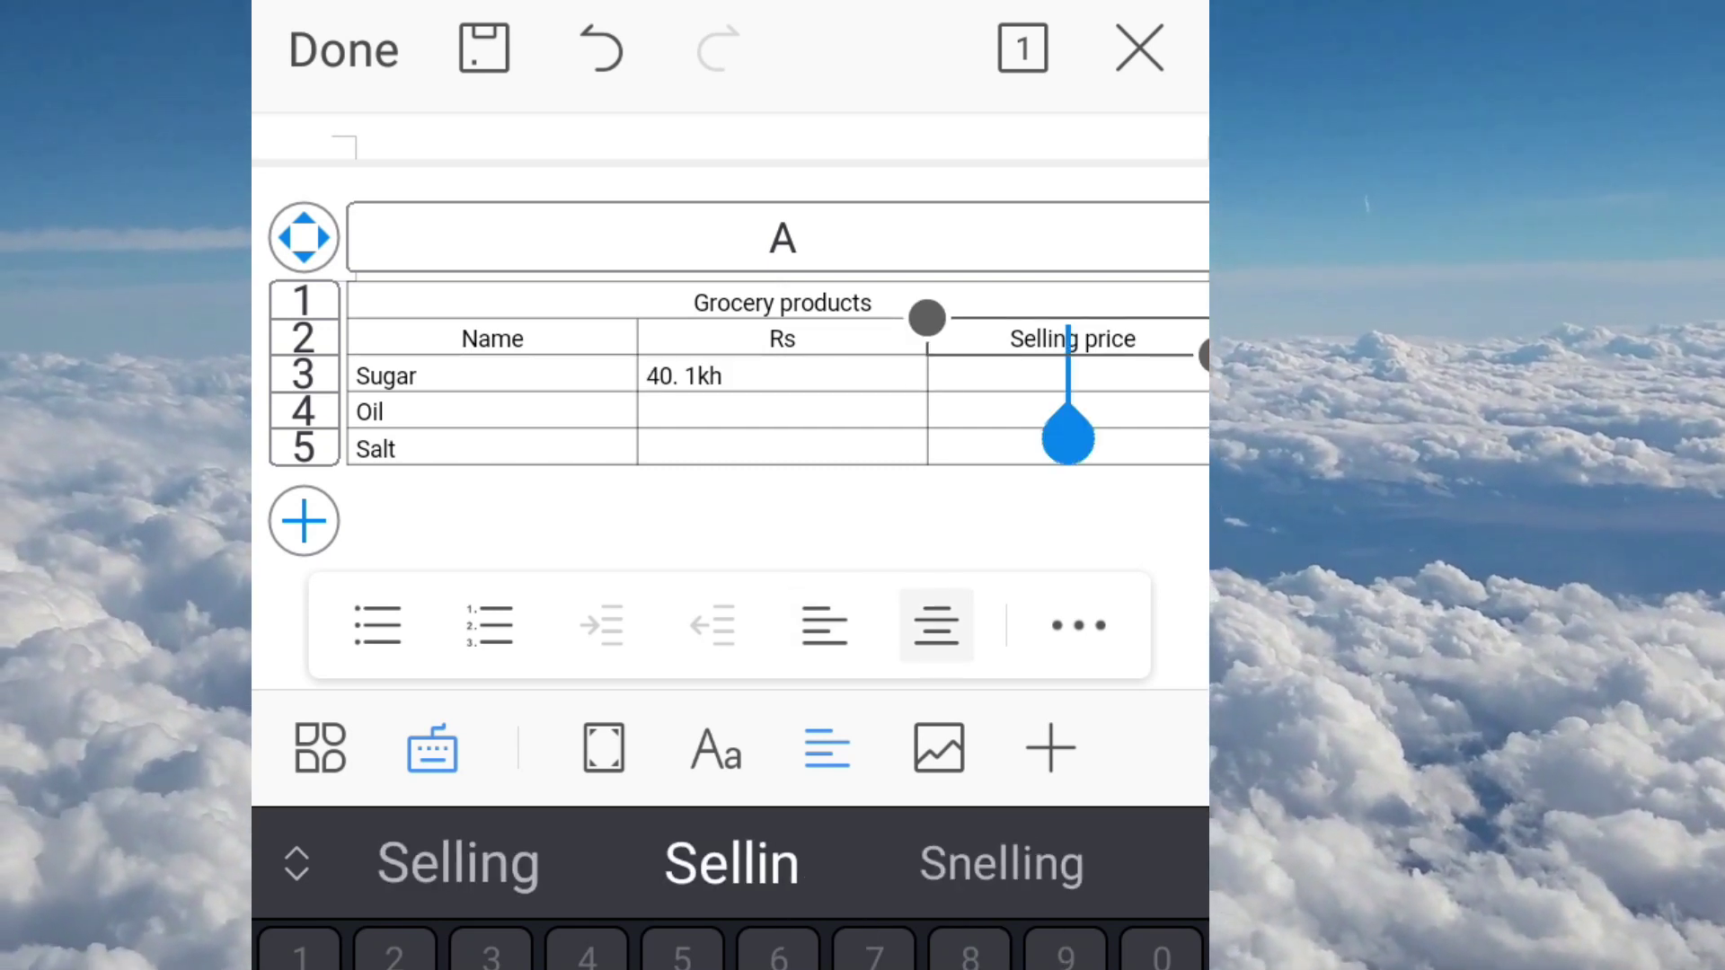
{"action": "left_click", "coordinate": [719, 375]}
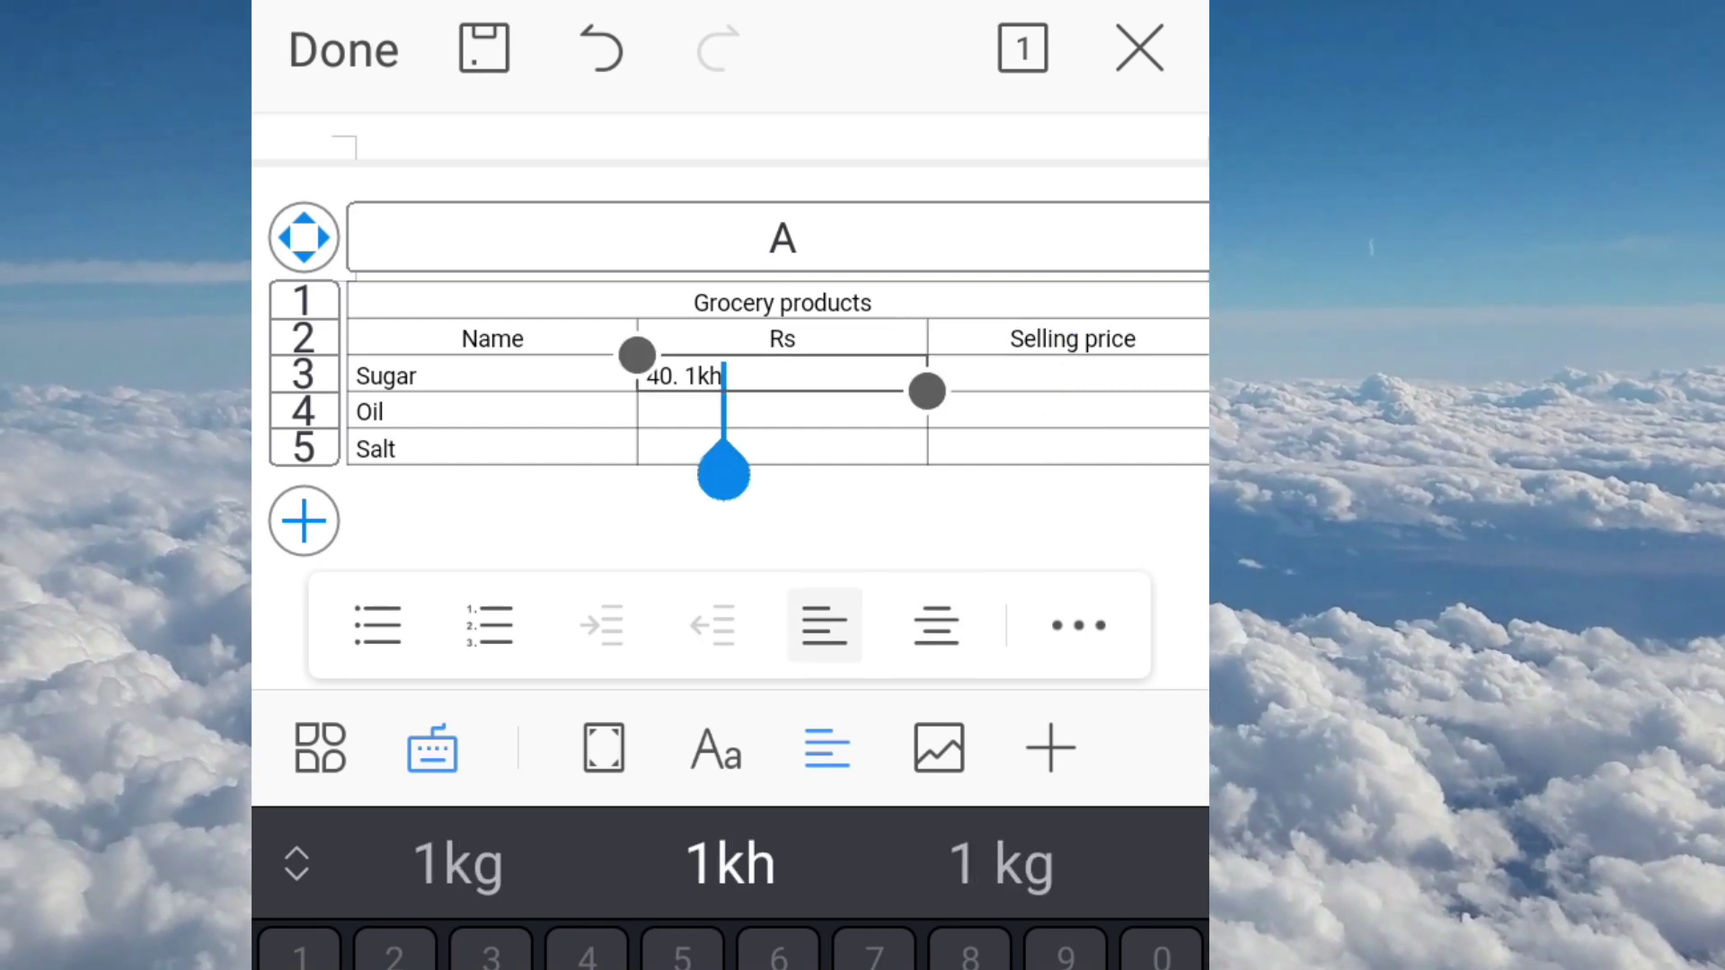
{"action": "key", "text": "BackSpace"}
{"action": "type", "text": "g"}
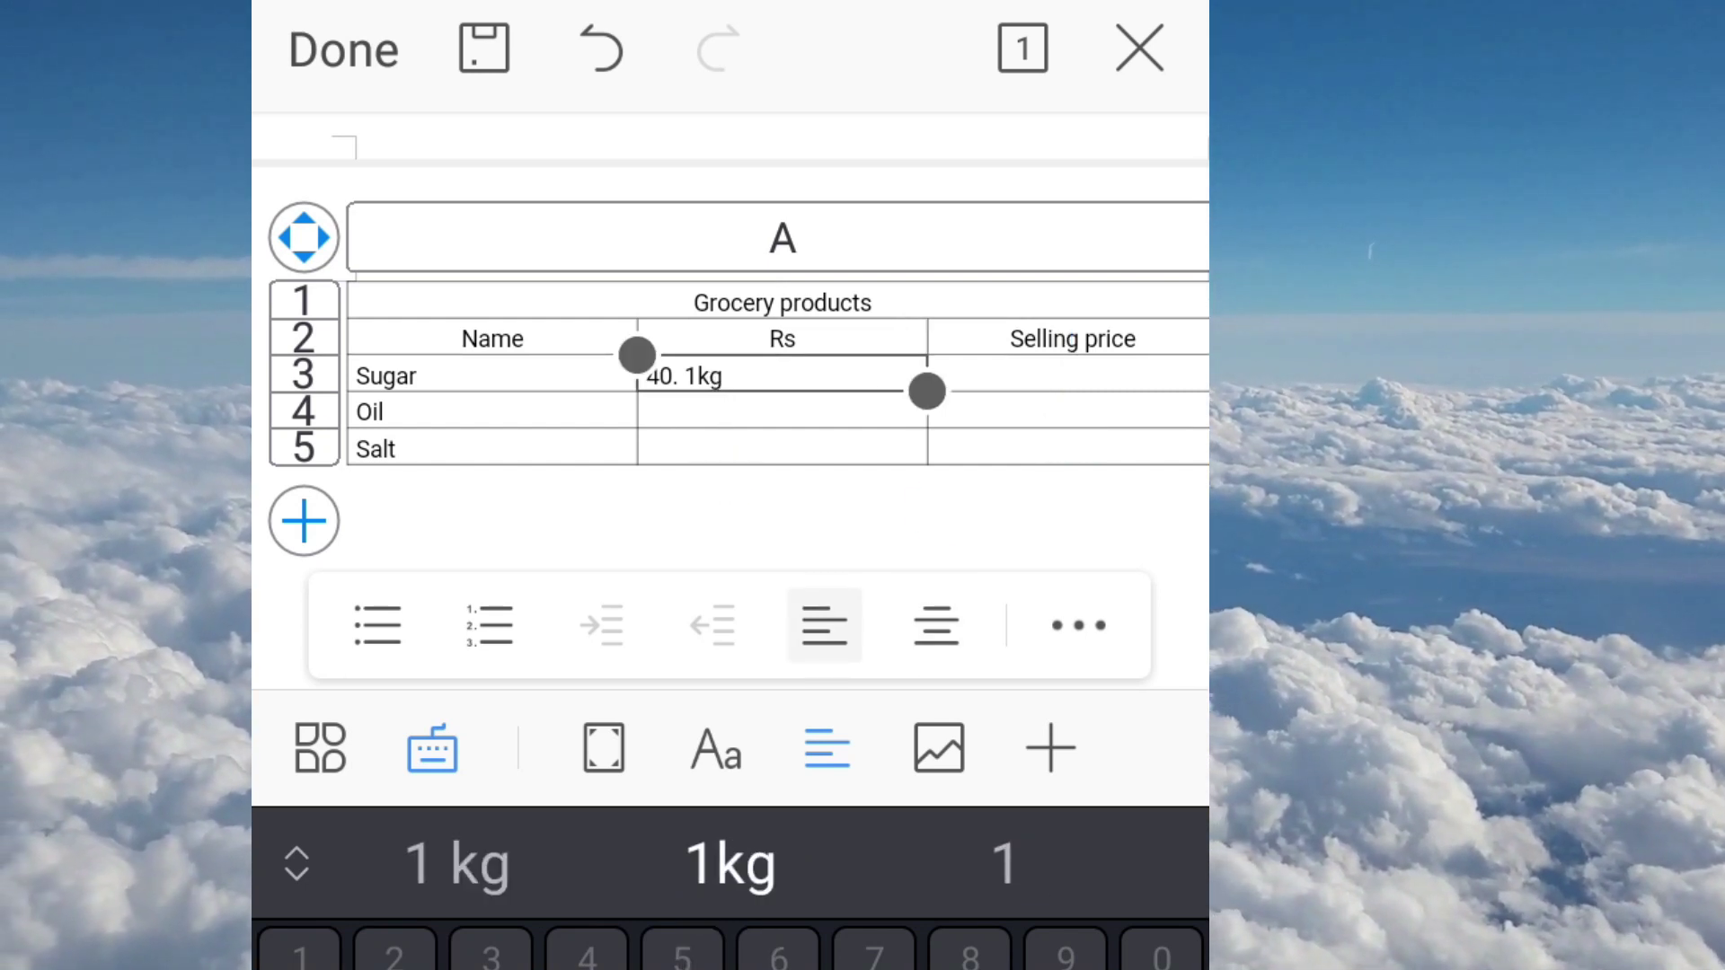
- Enter 38 as Sugar's selling price and 110.1ltr. as Oil's Rs value
{"action": "left_click", "coordinate": [938, 374]}
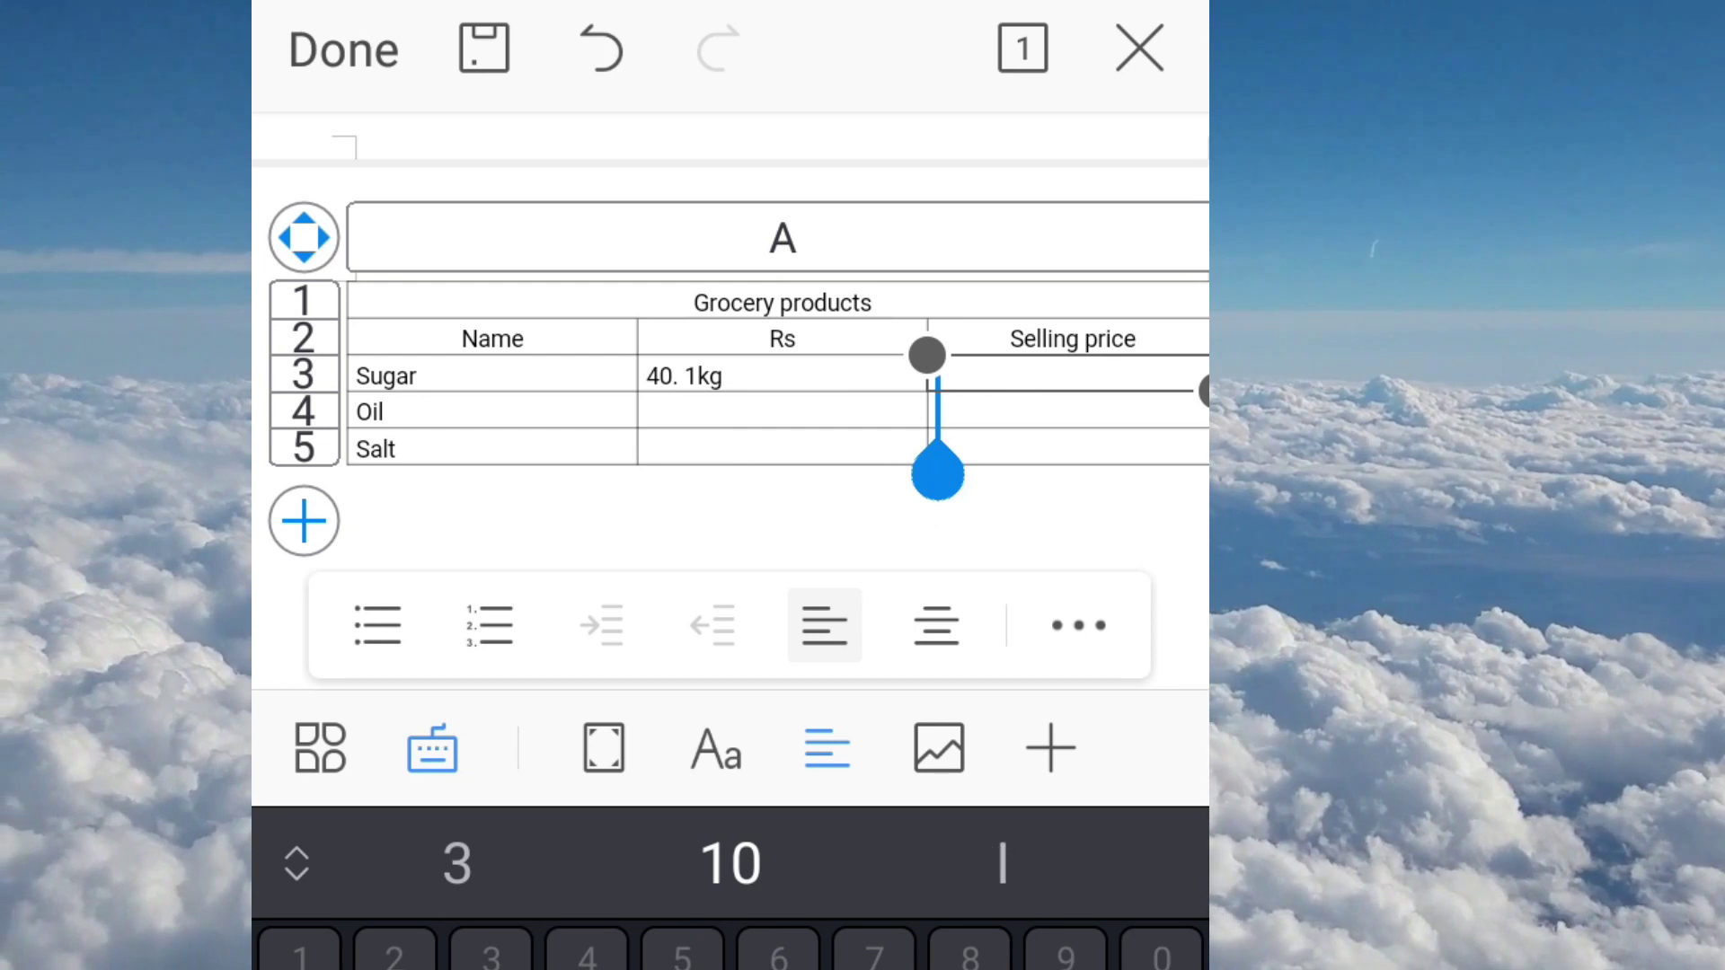
{"action": "type", "text": "38"}
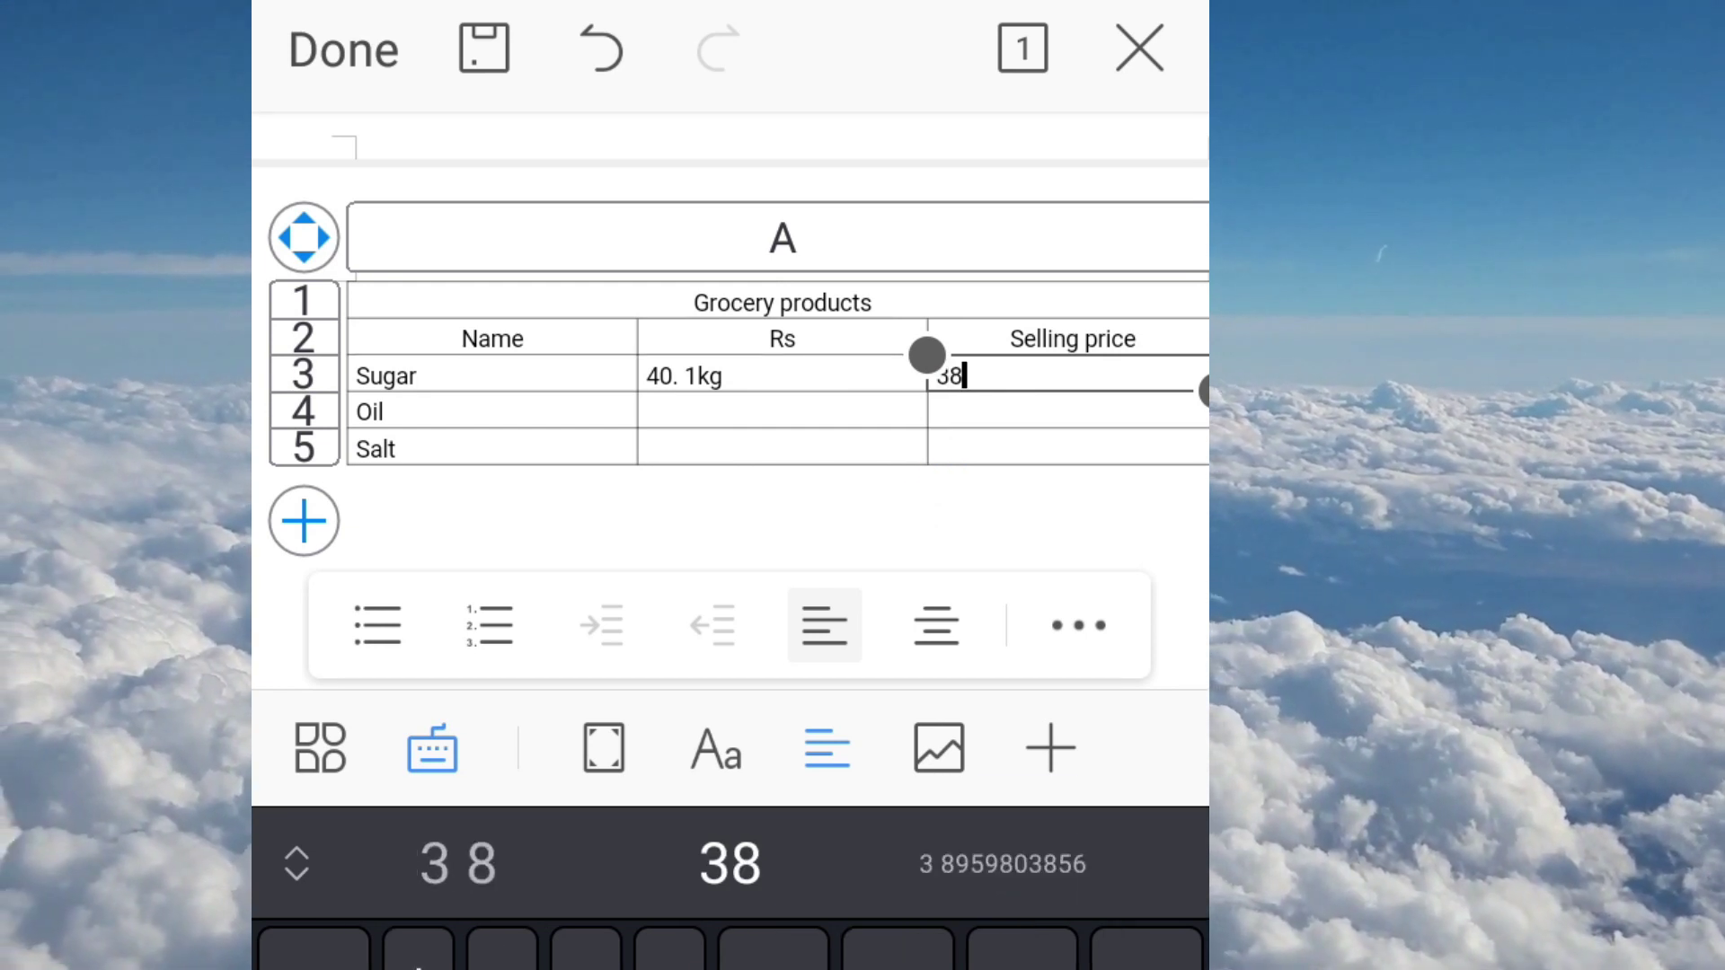
{"action": "left_click", "coordinate": [781, 410]}
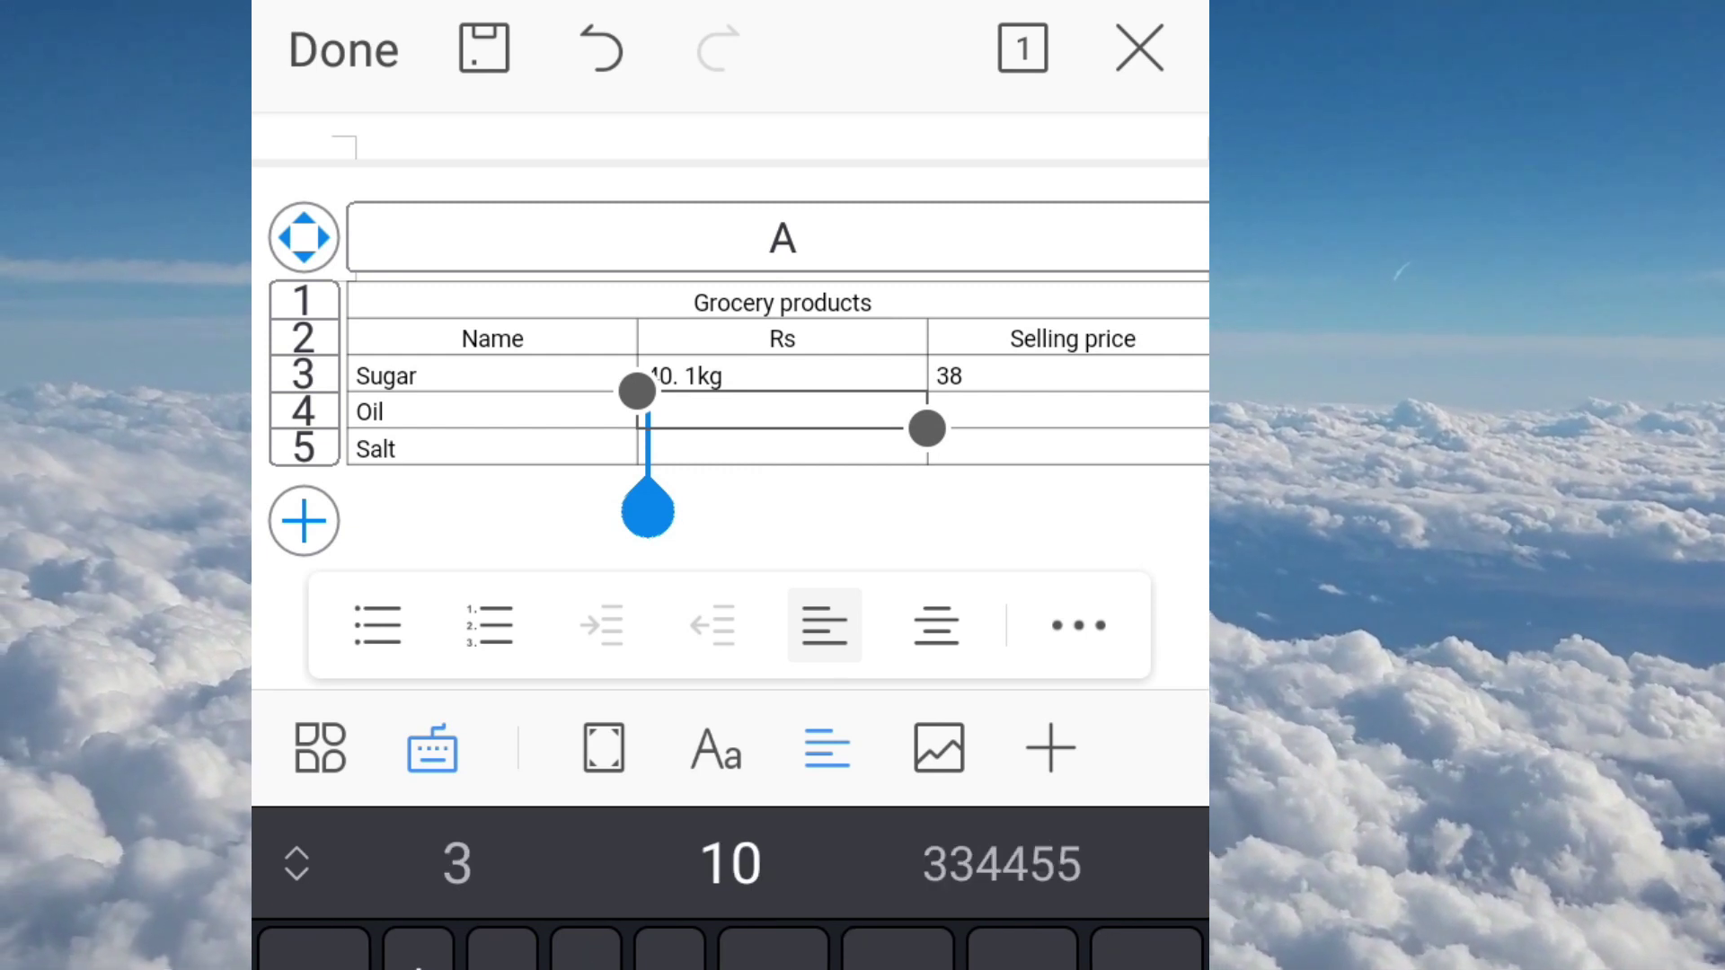
{"action": "type", "text": "11"}
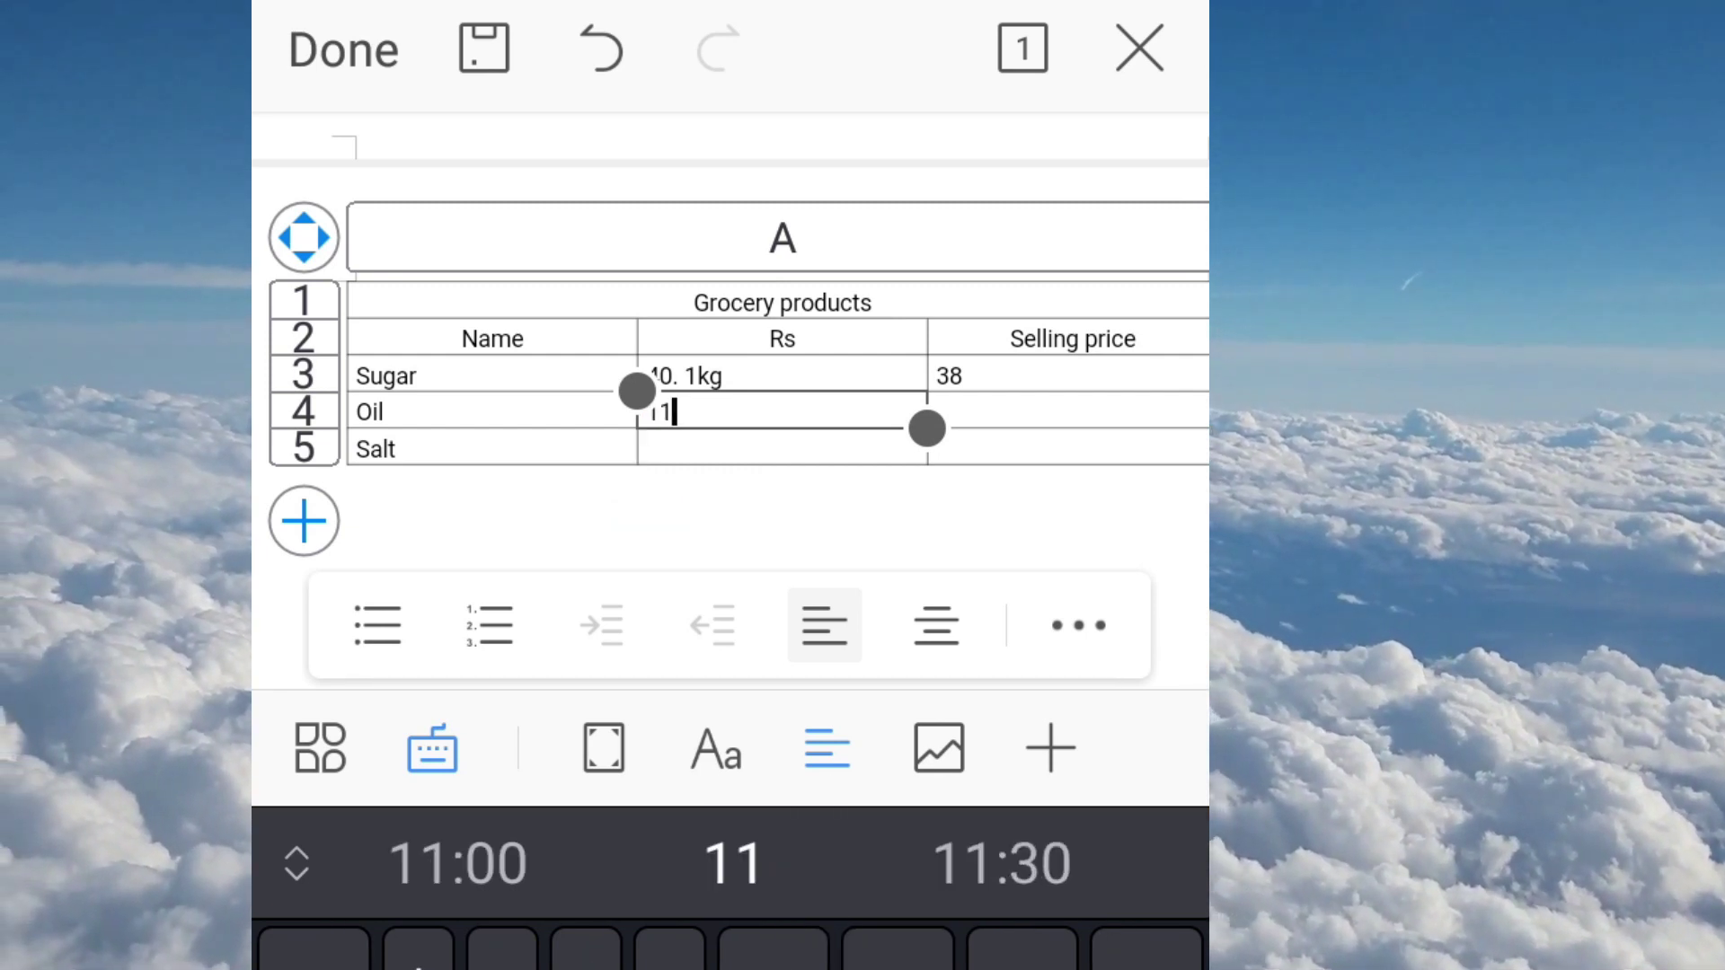
{"action": "type", "text": "0"}
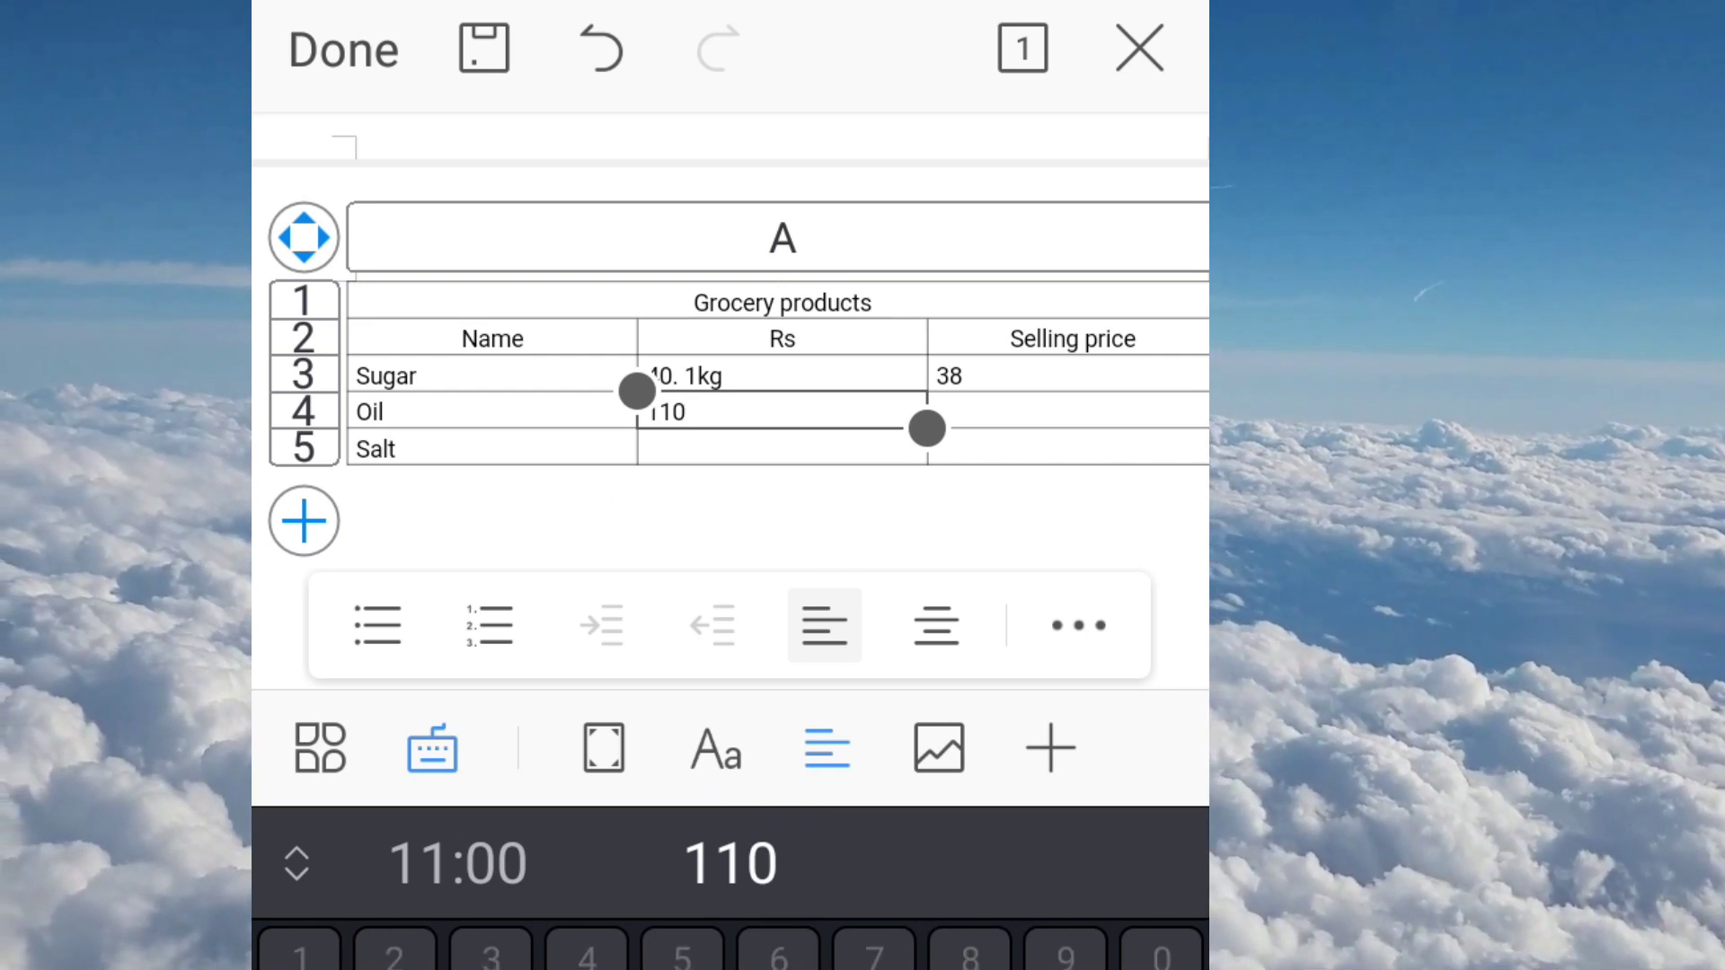
{"action": "type", "text": ".1ltr."}
{"action": "left_click", "coordinate": [539, 453]}
{"action": "left_click", "coordinate": [539, 454]}
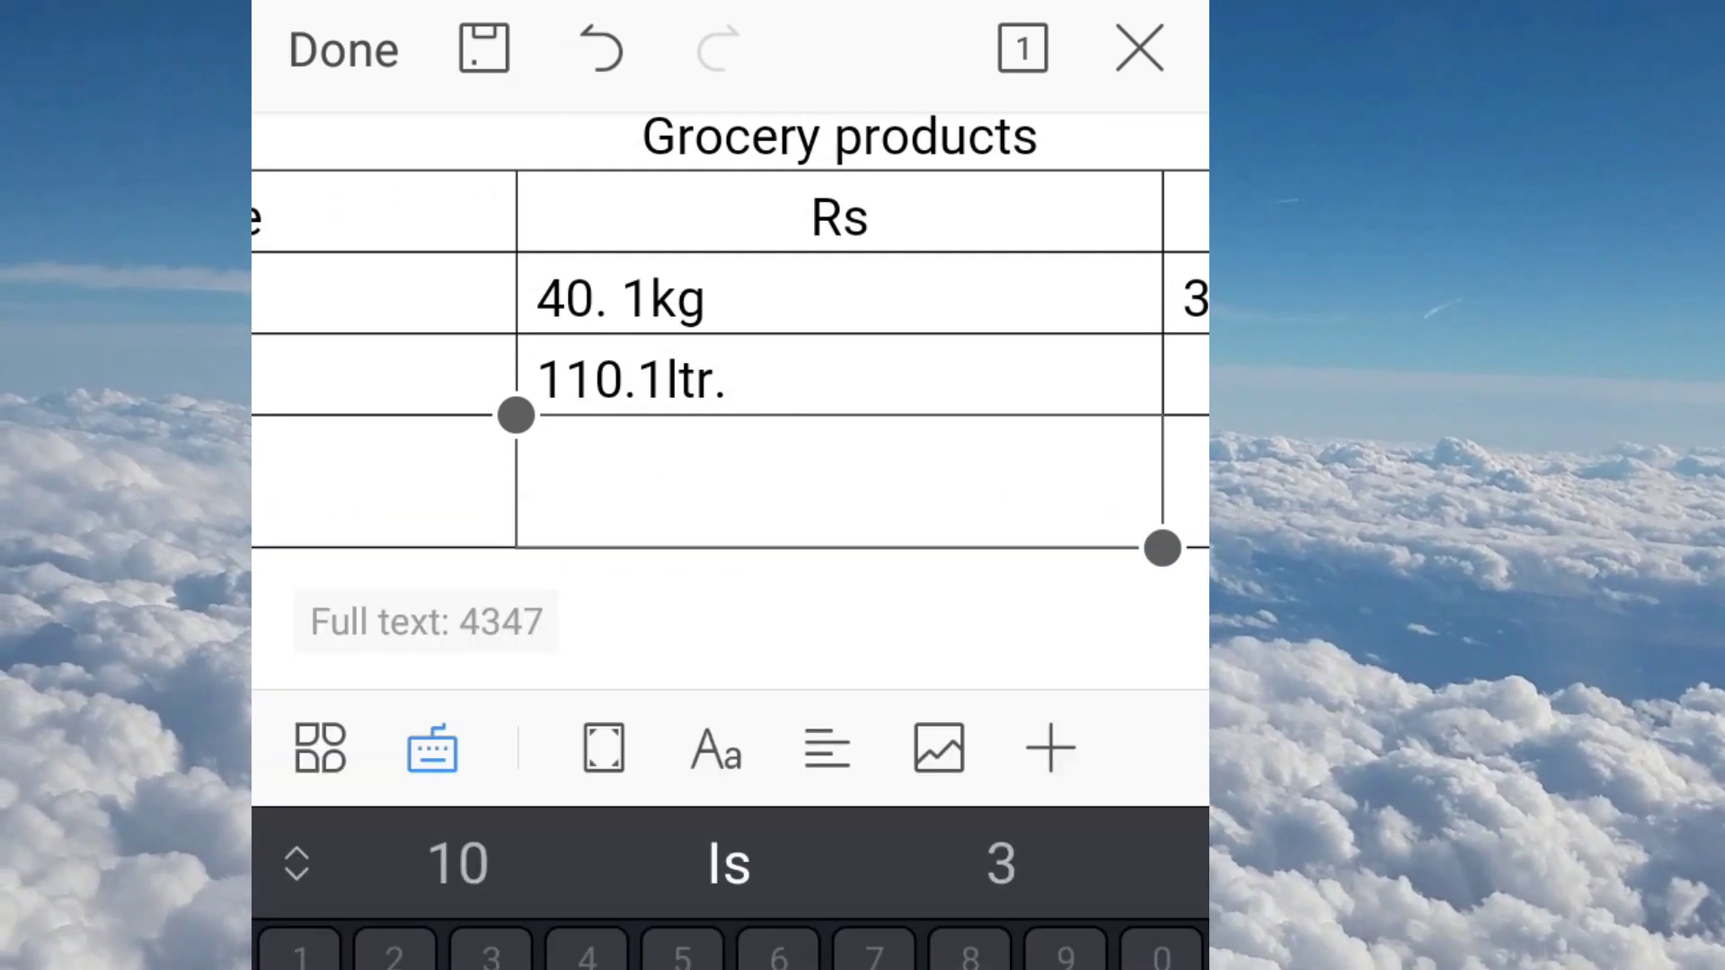
- Enter 100 as Oil's selling price, left-aligned
{"action": "left_click", "coordinate": [667, 379]}
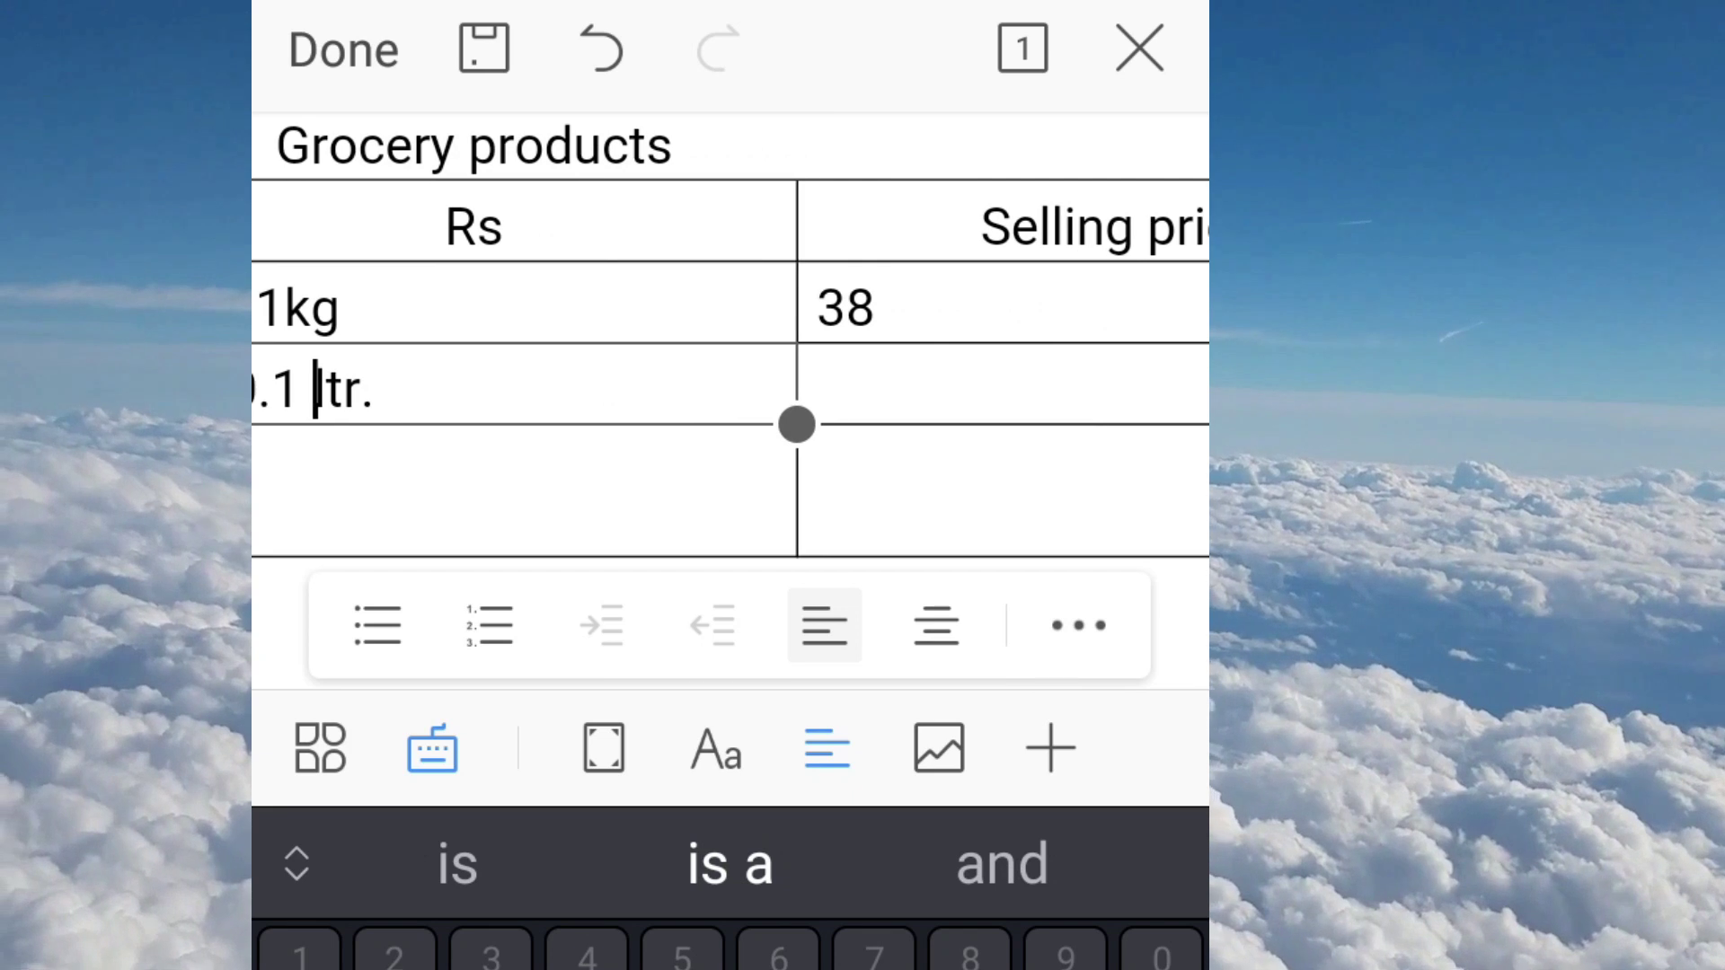
{"action": "left_click", "coordinate": [827, 386]}
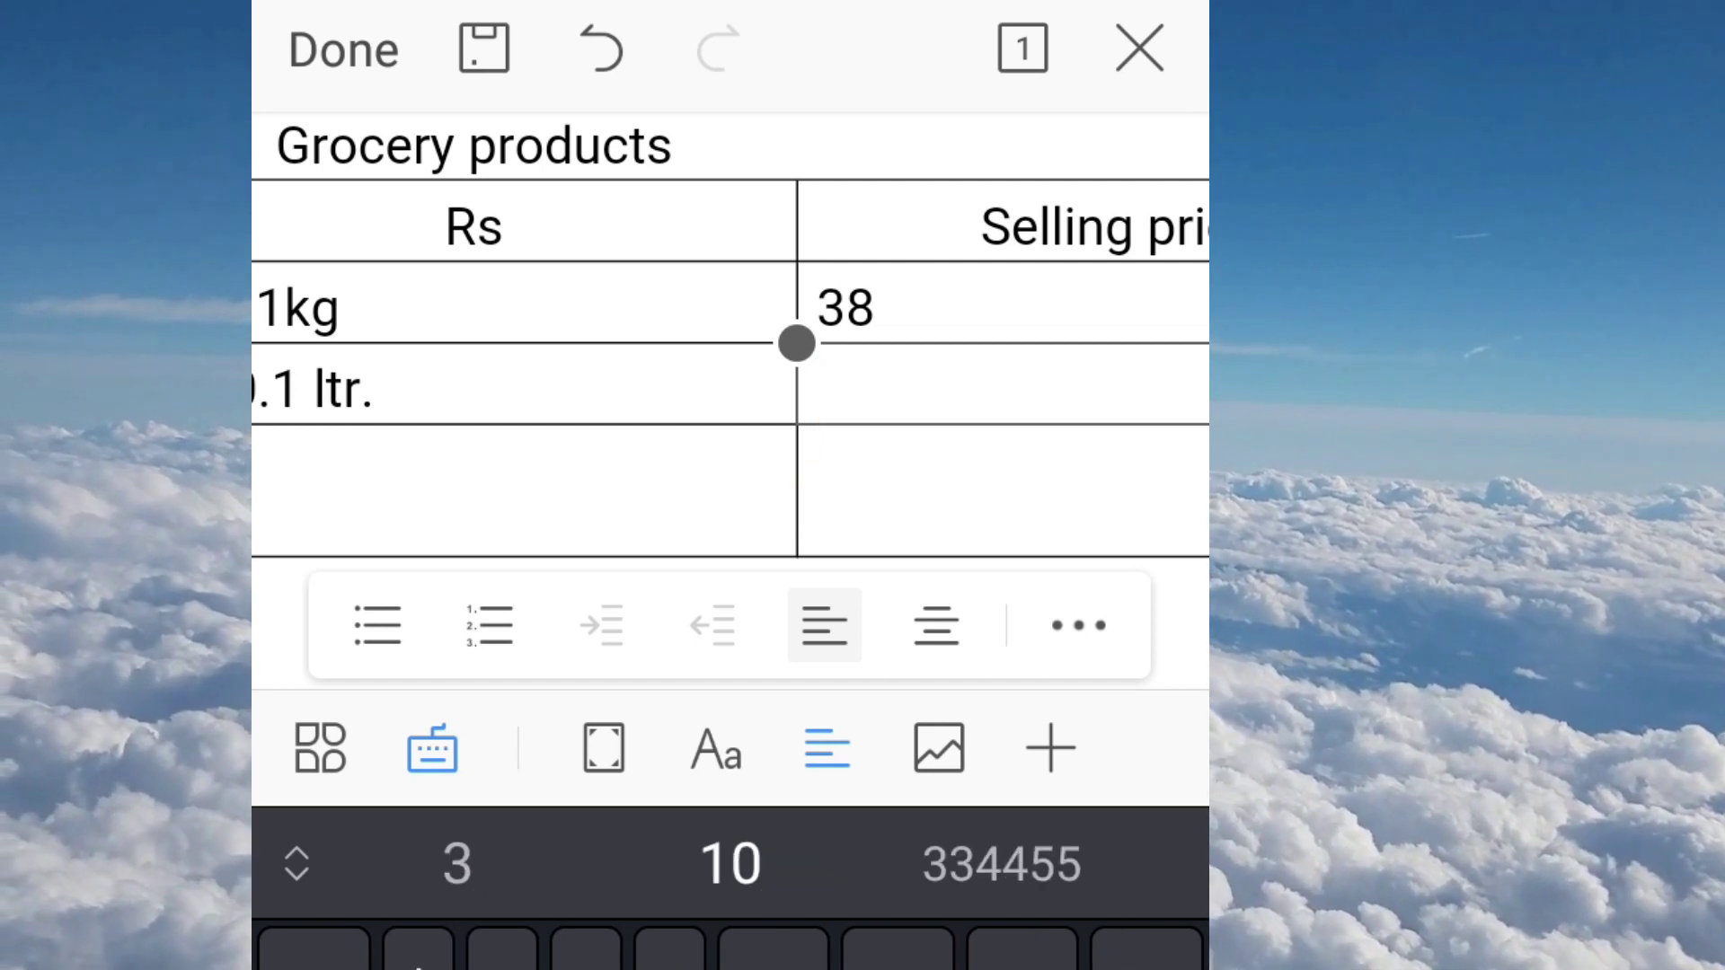
{"action": "type", "text": "100"}
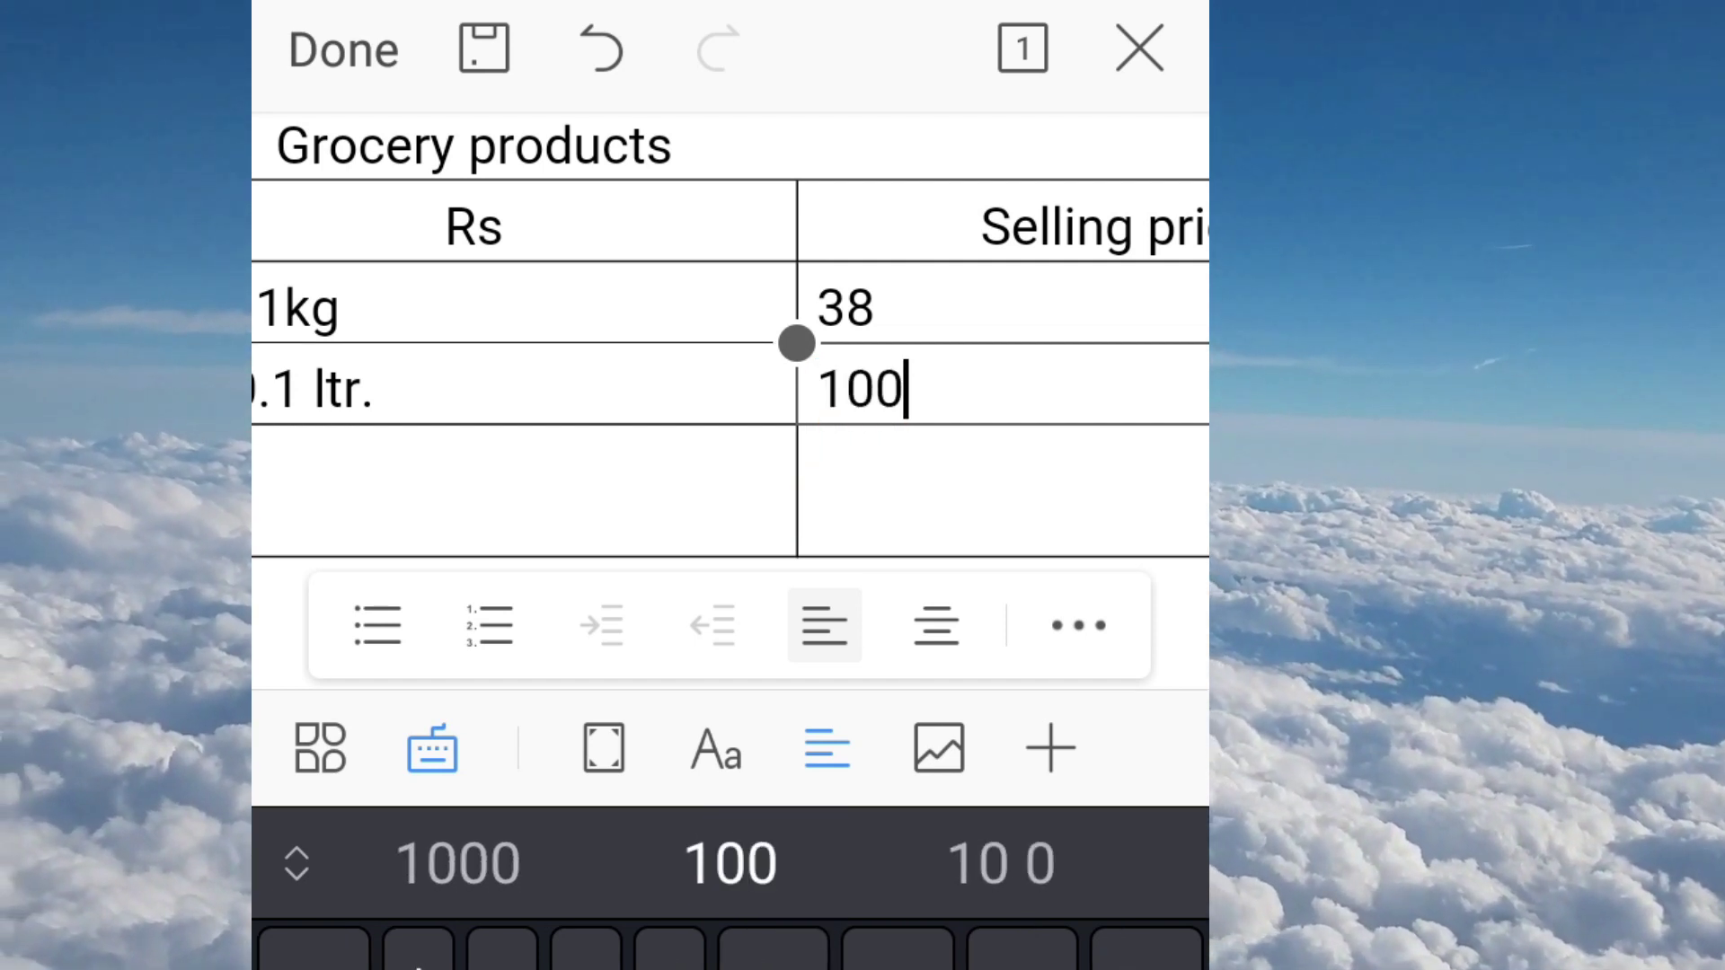
{"action": "left_click", "coordinate": [823, 625]}
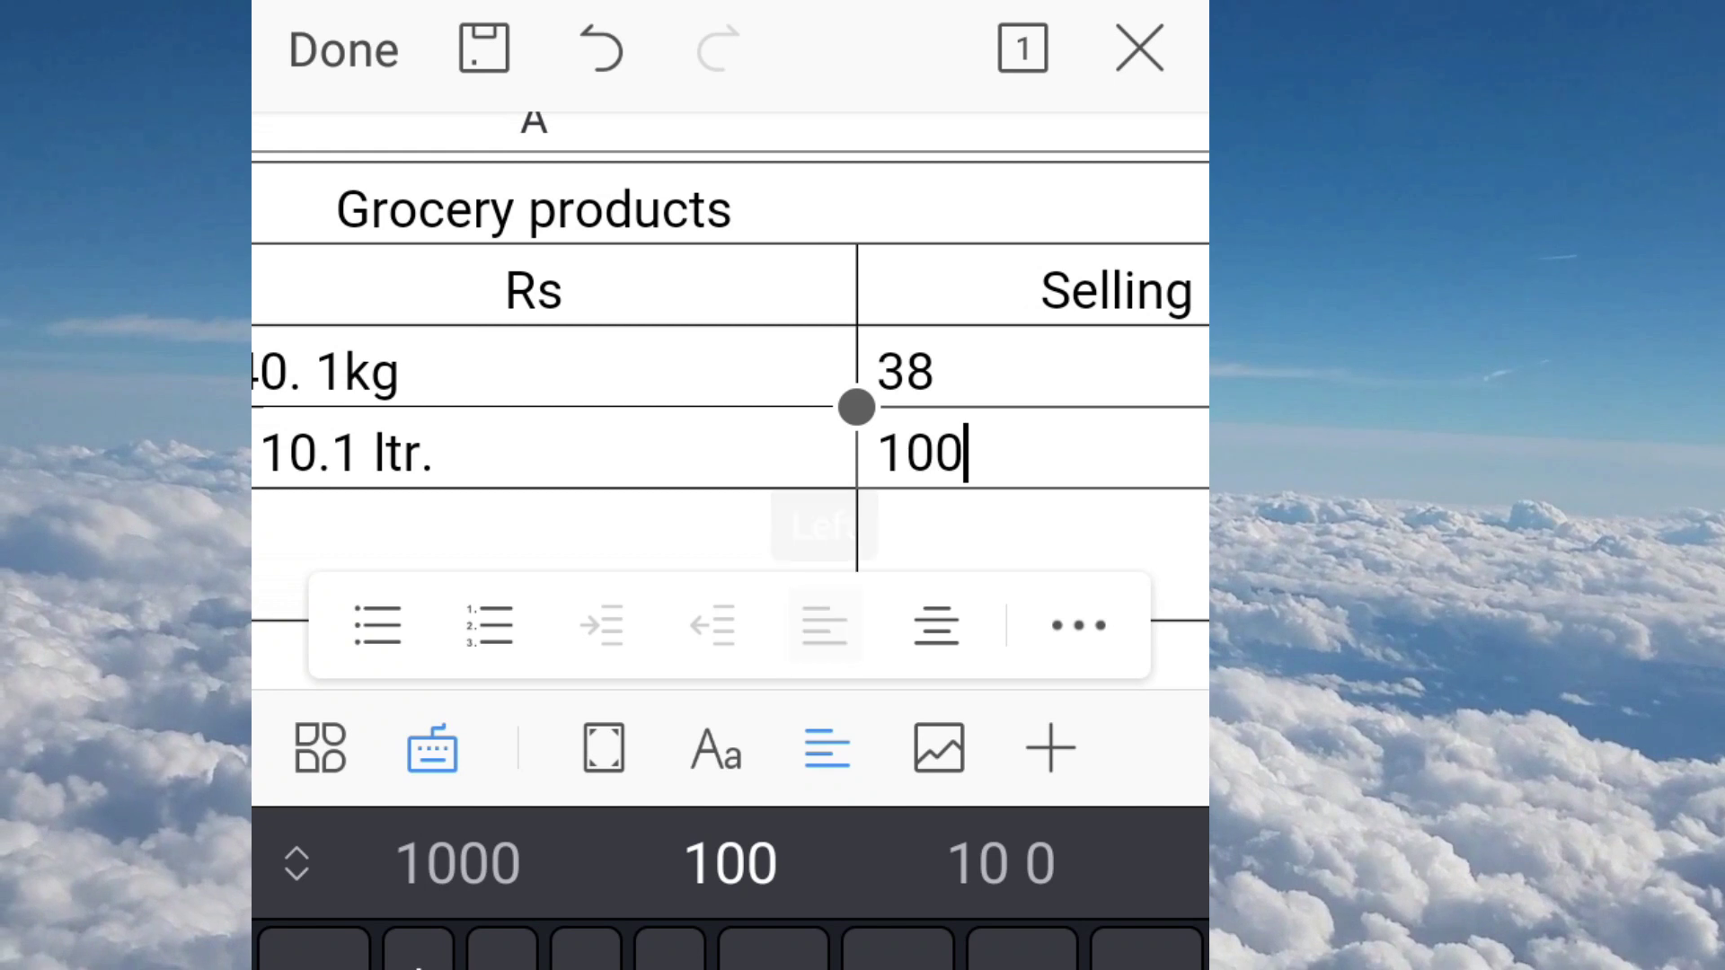
- Fill the Salt row with 30.1kg under Rs and 25 as selling price
{"action": "scroll", "coordinate": [856, 416], "scroll_direction": "down", "scroll_amount": 5}
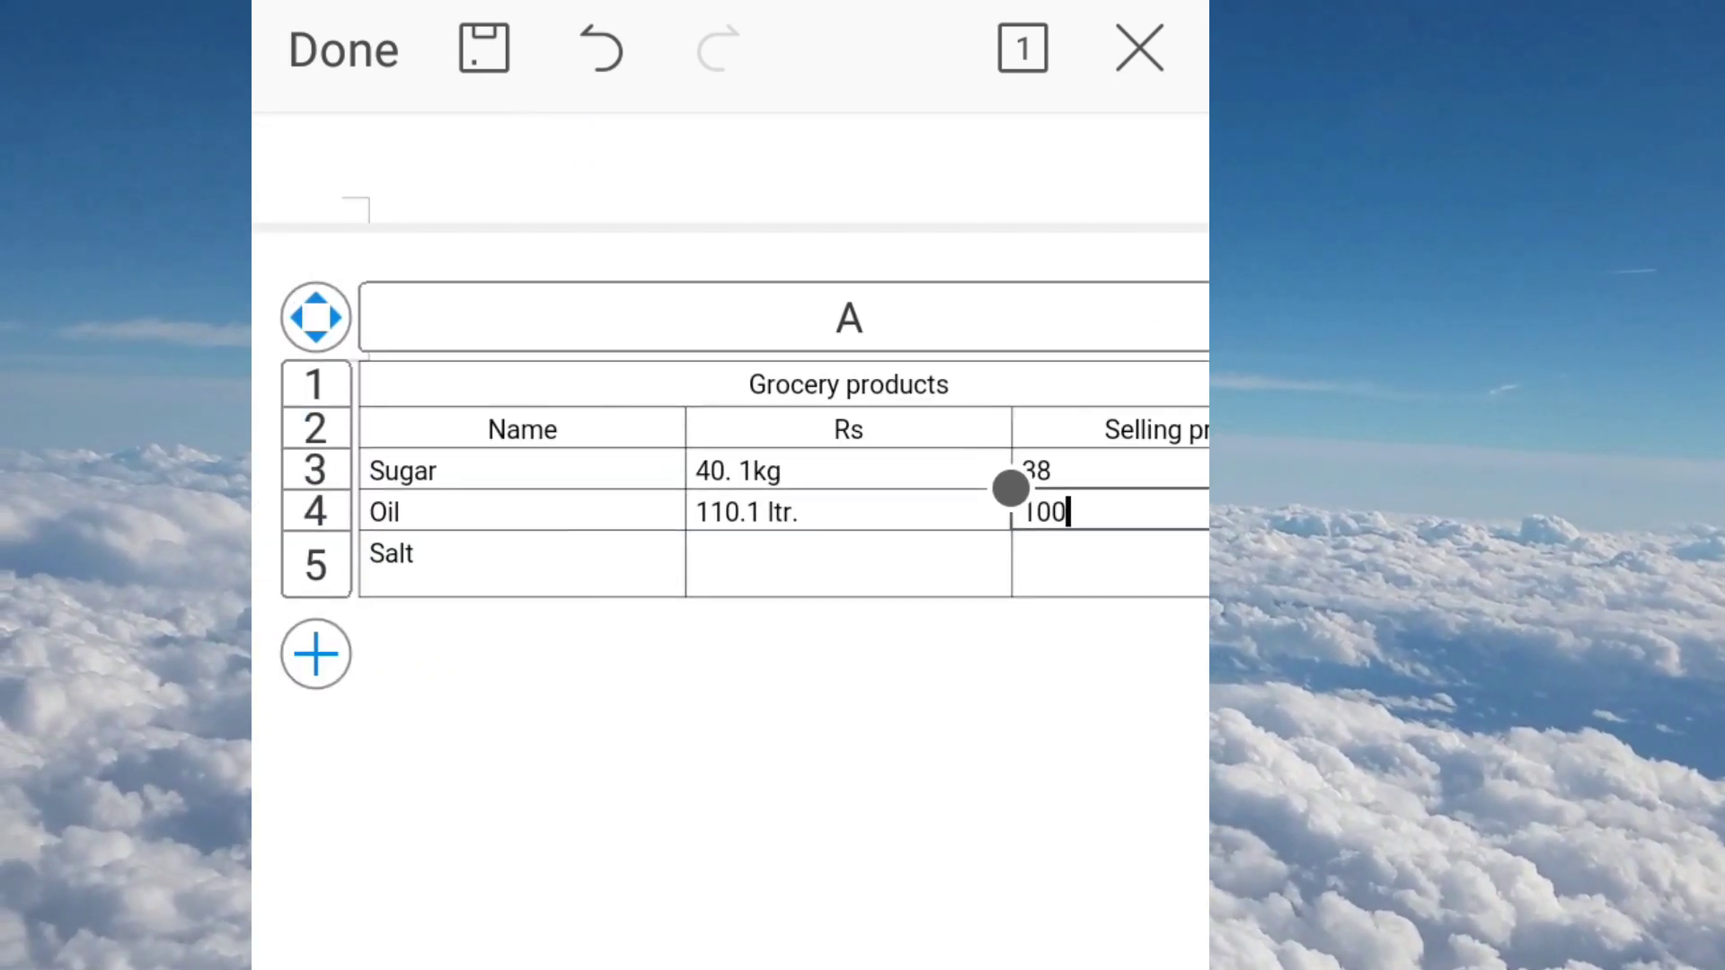
{"action": "left_click", "coordinate": [848, 563]}
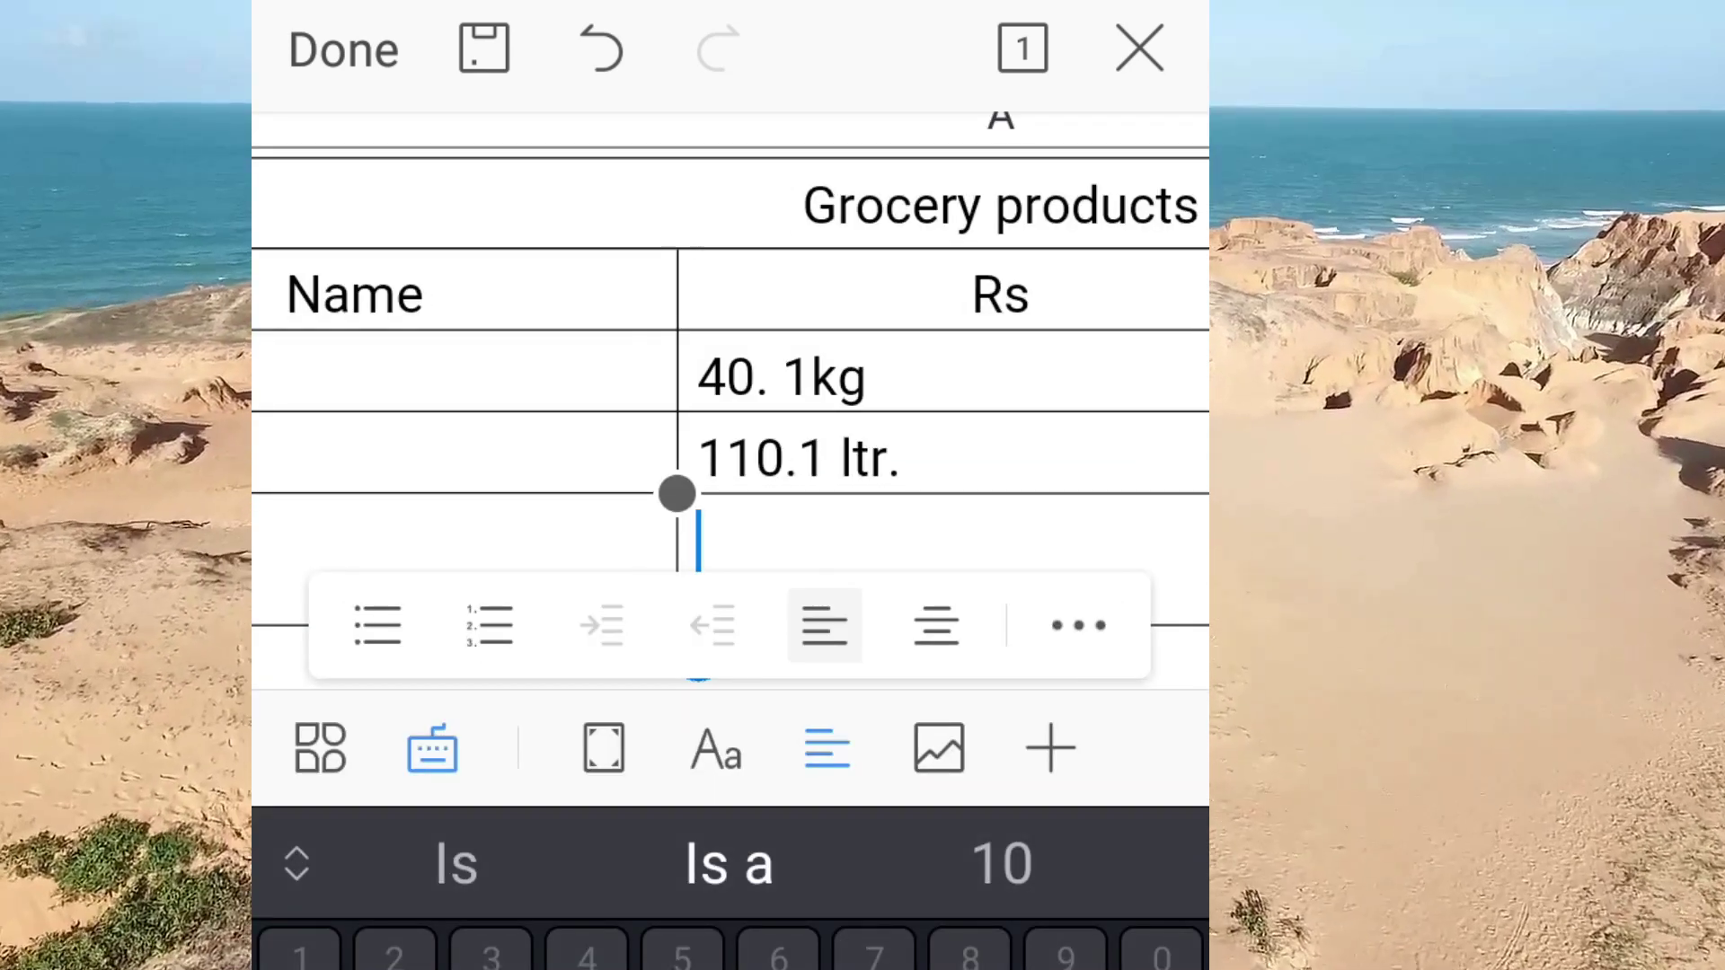
{"action": "type", "text": "1."}
{"action": "left_click", "coordinate": [493, 548]}
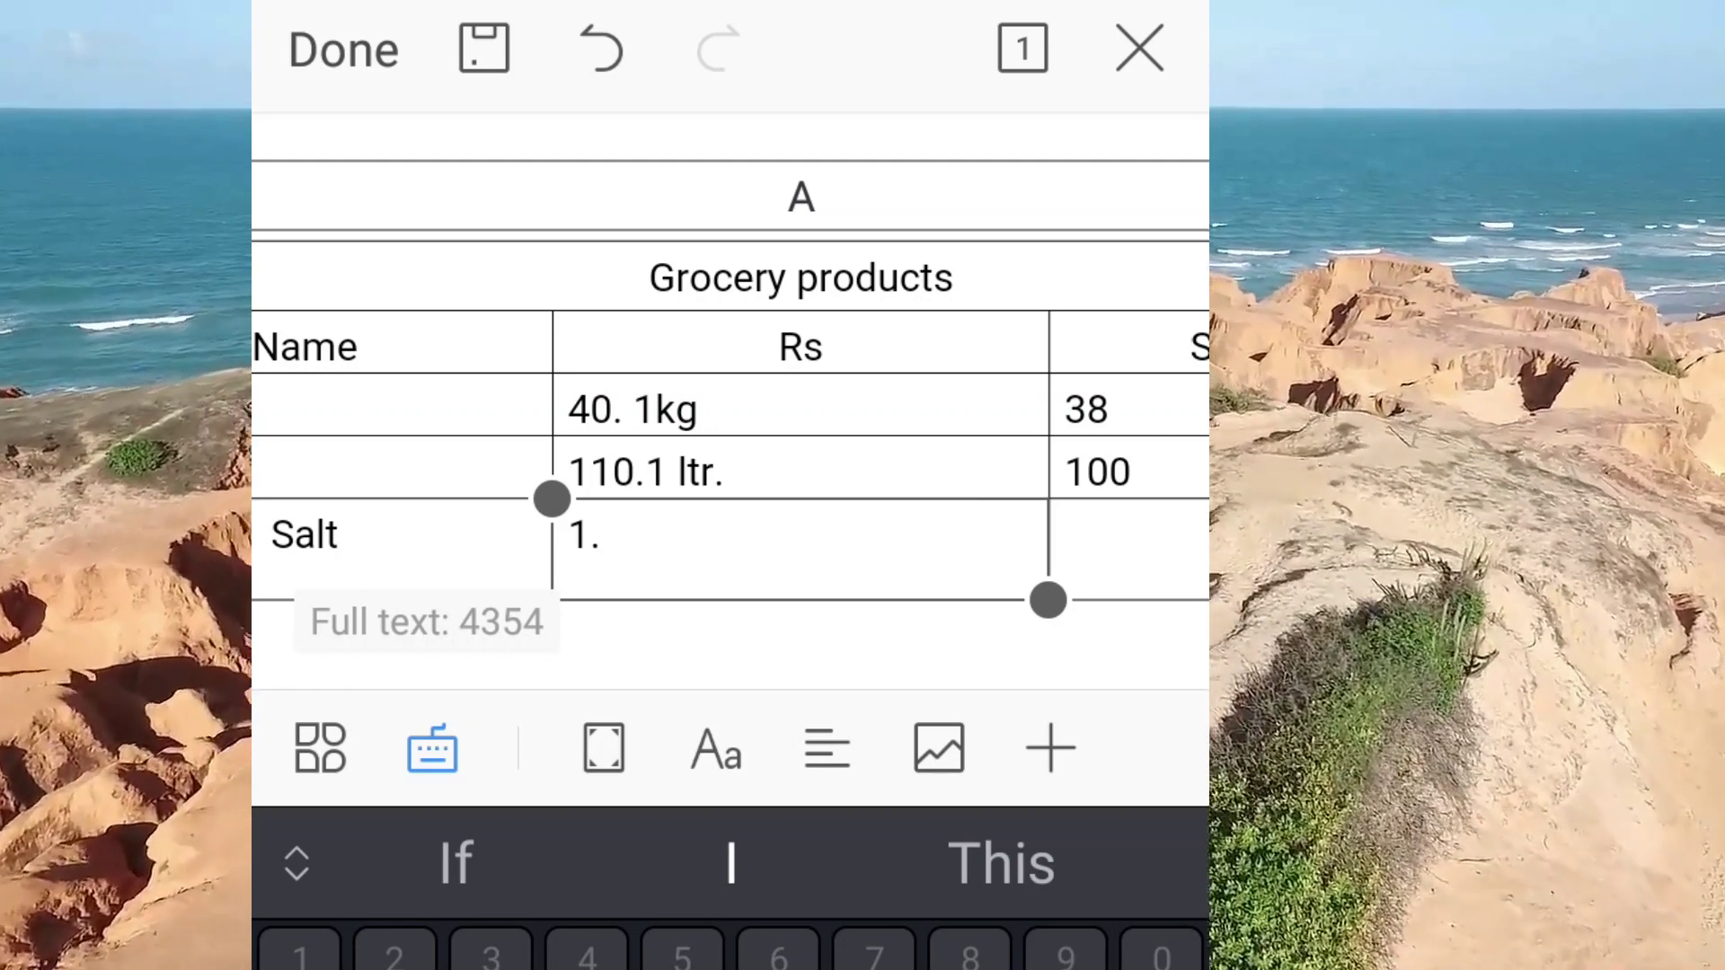
{"action": "key", "text": "BackSpace"}
{"action": "key", "text": "BackSpace"}
{"action": "key", "text": "BackSpace"}
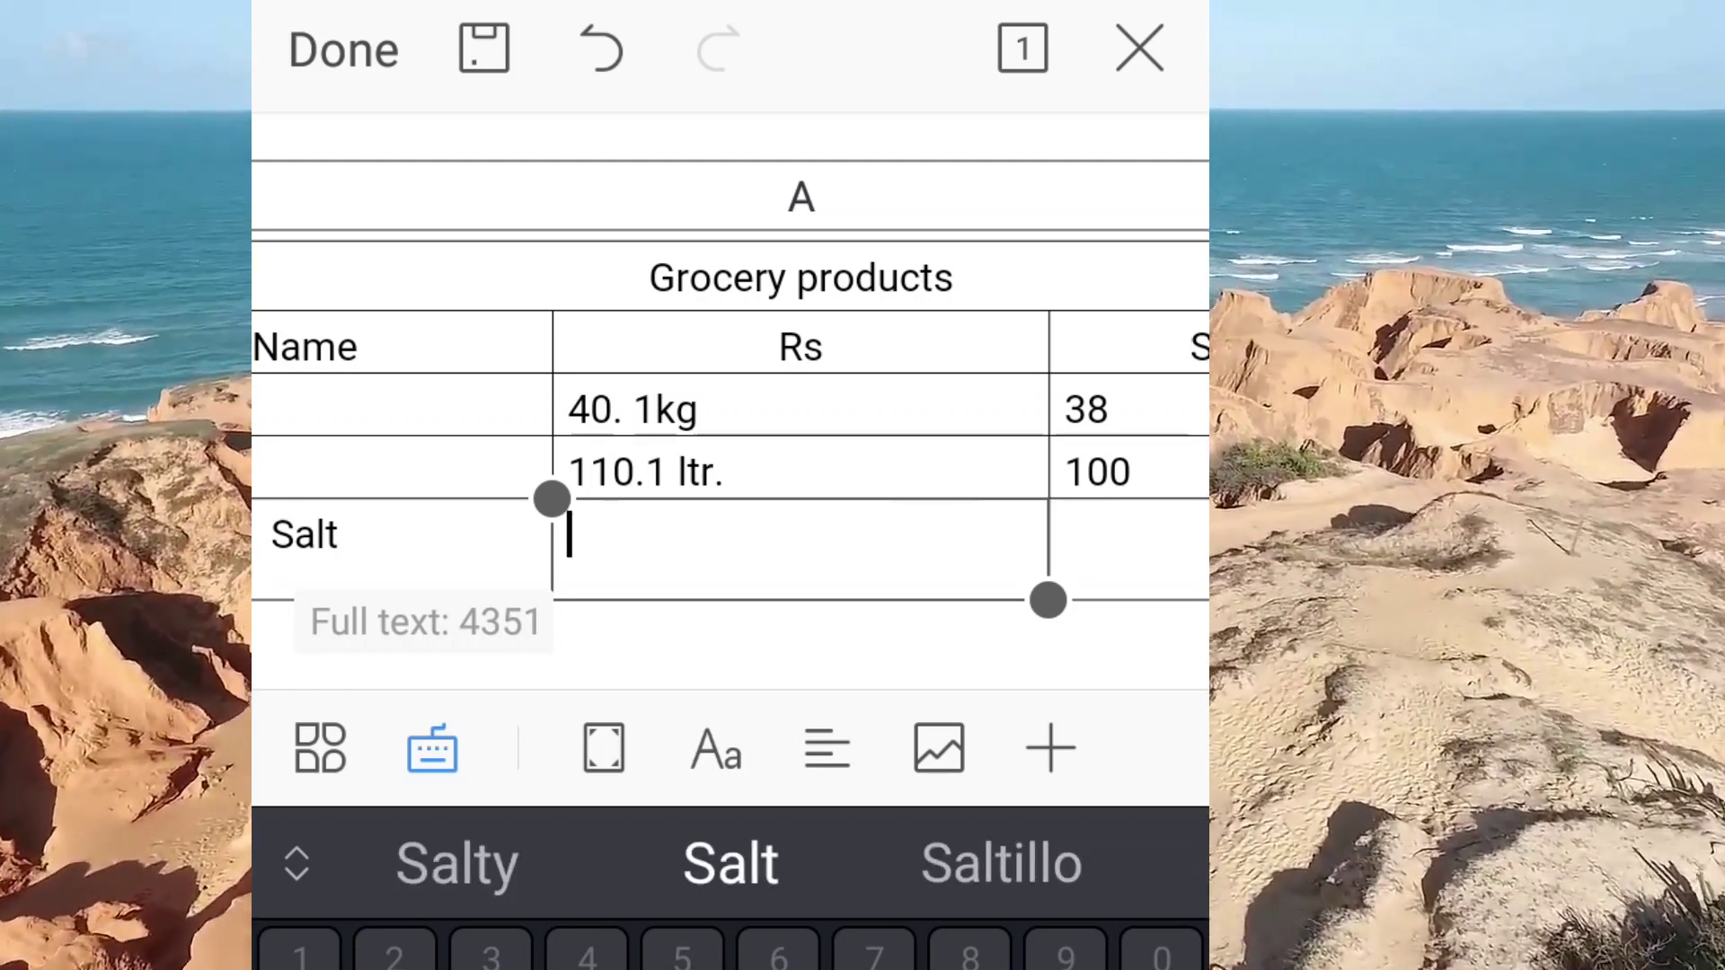
{"action": "type", "text": "30"}
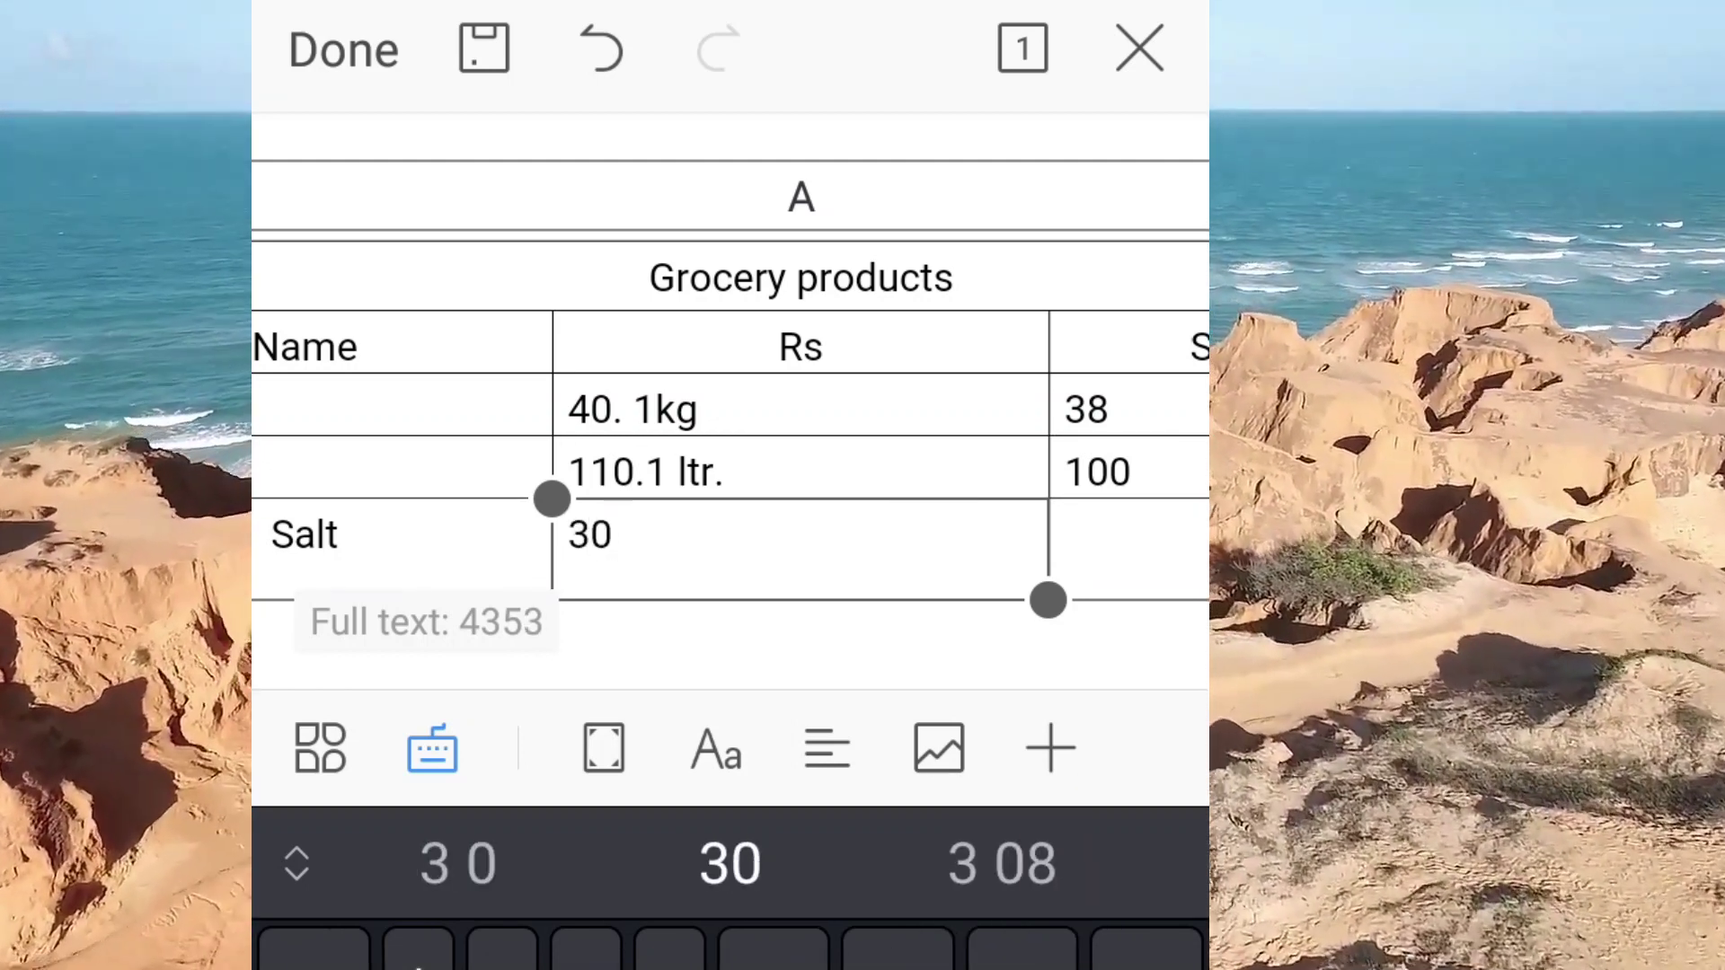
{"action": "type", "text": "."}
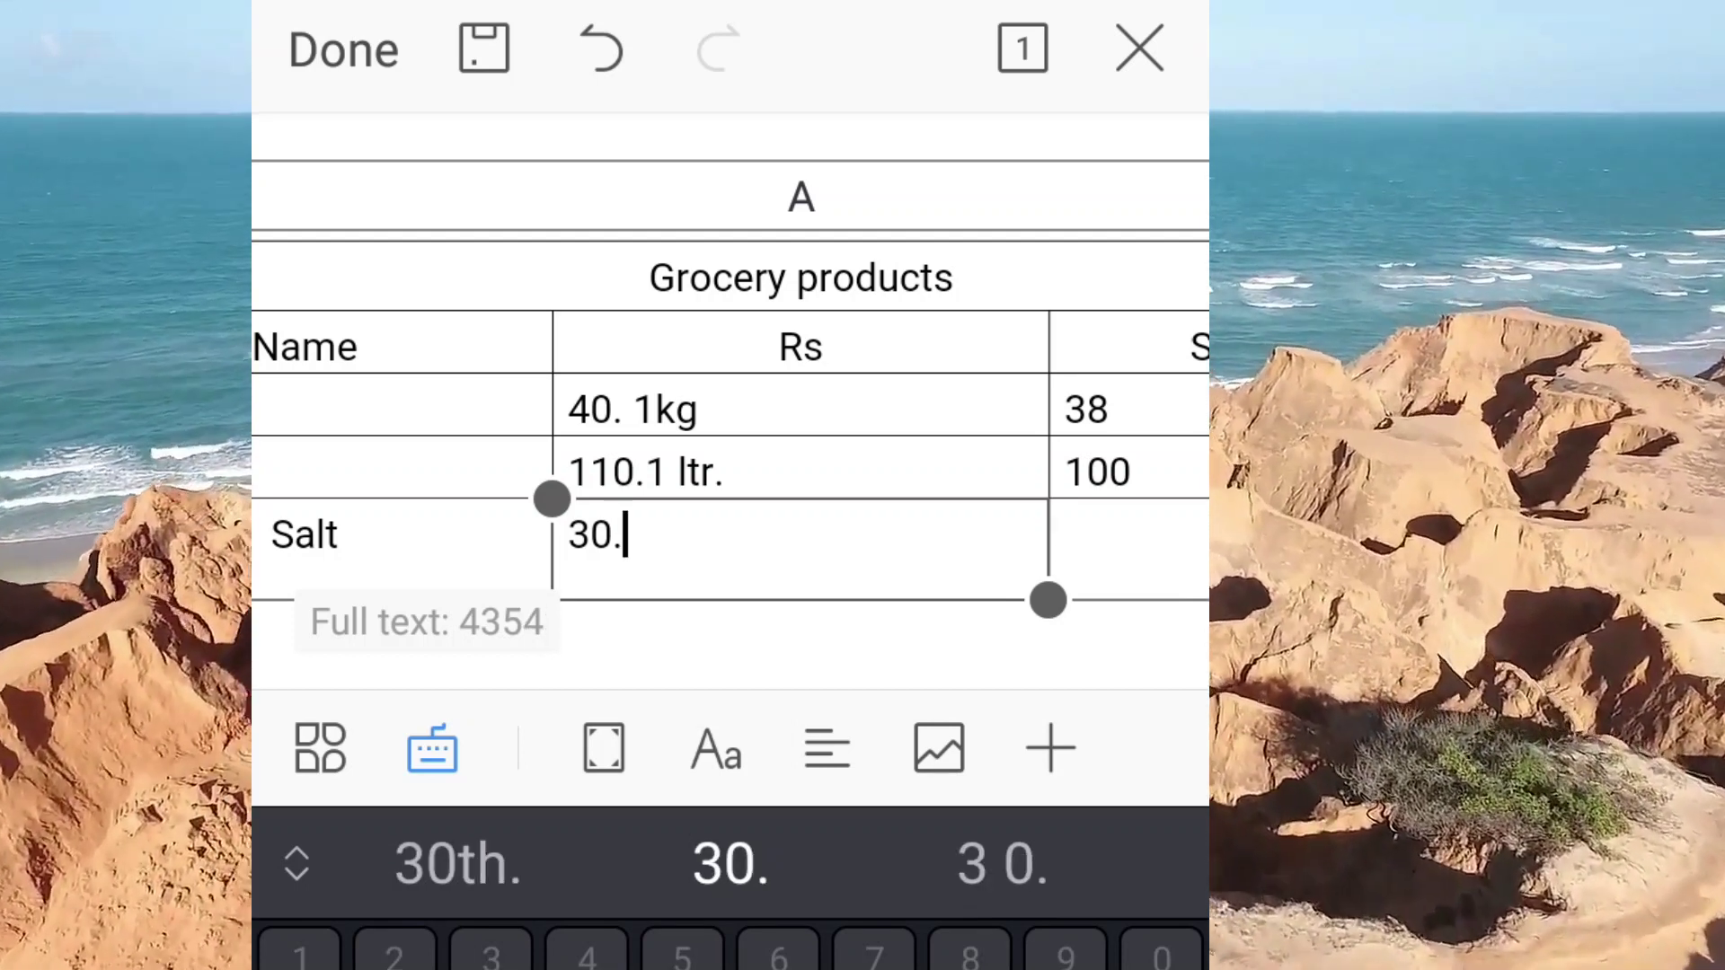
{"action": "type", "text": "1"}
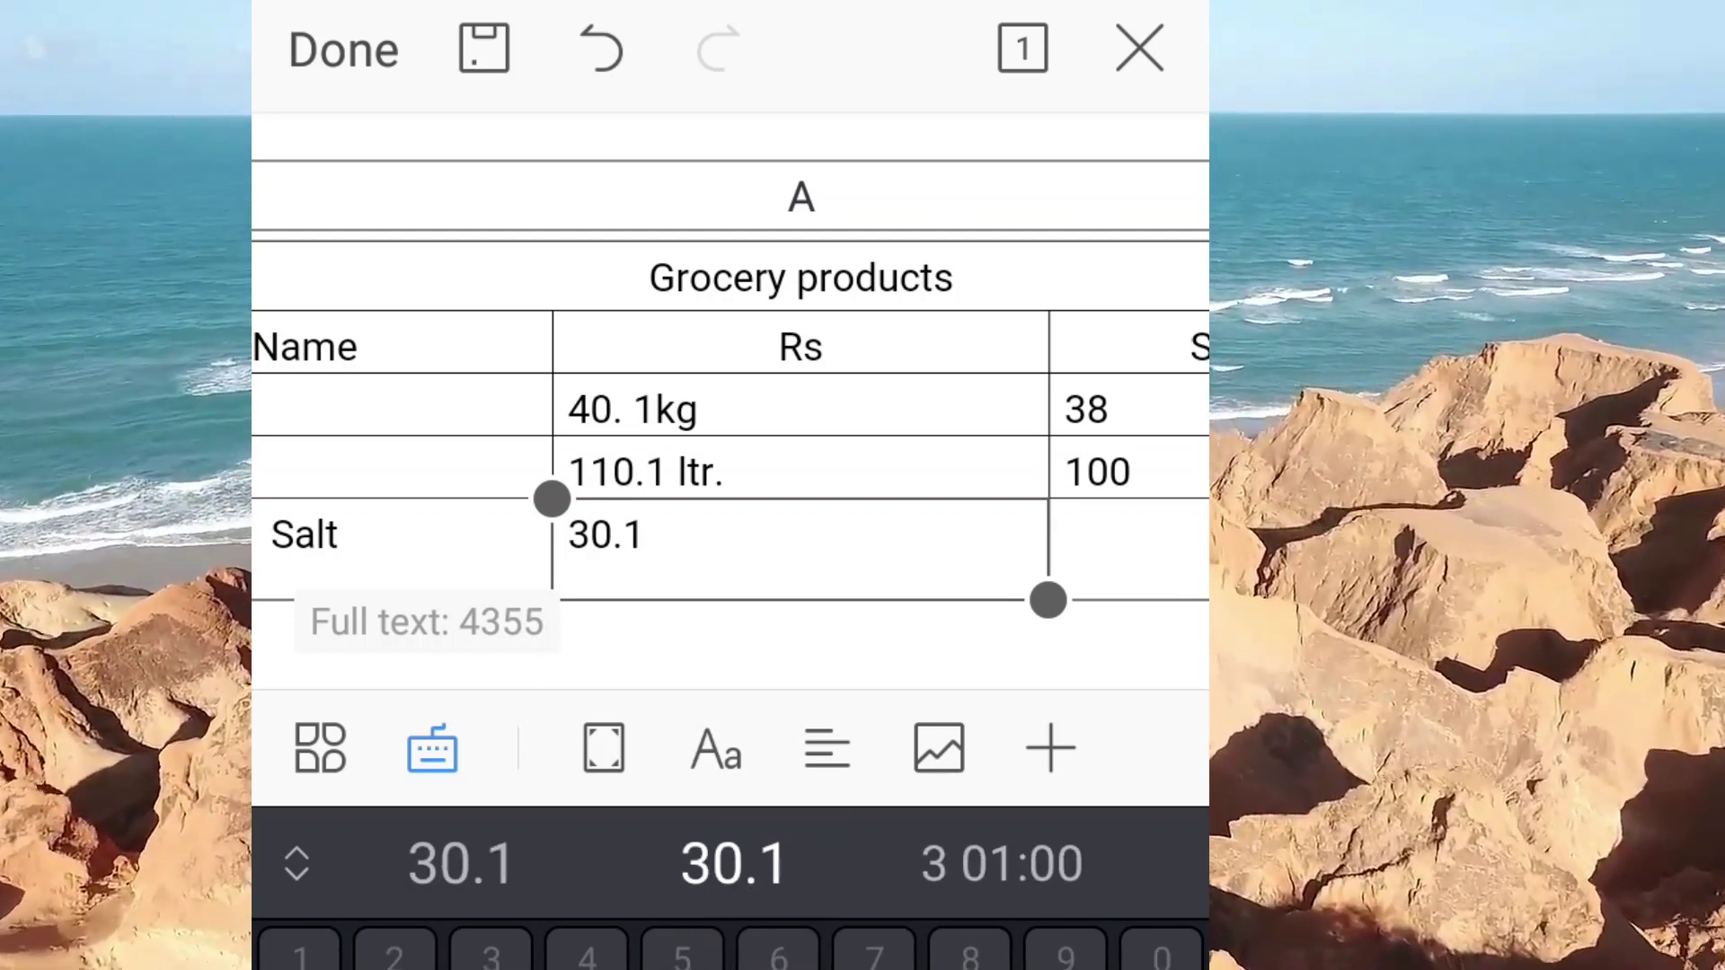
{"action": "type", "text": "kg"}
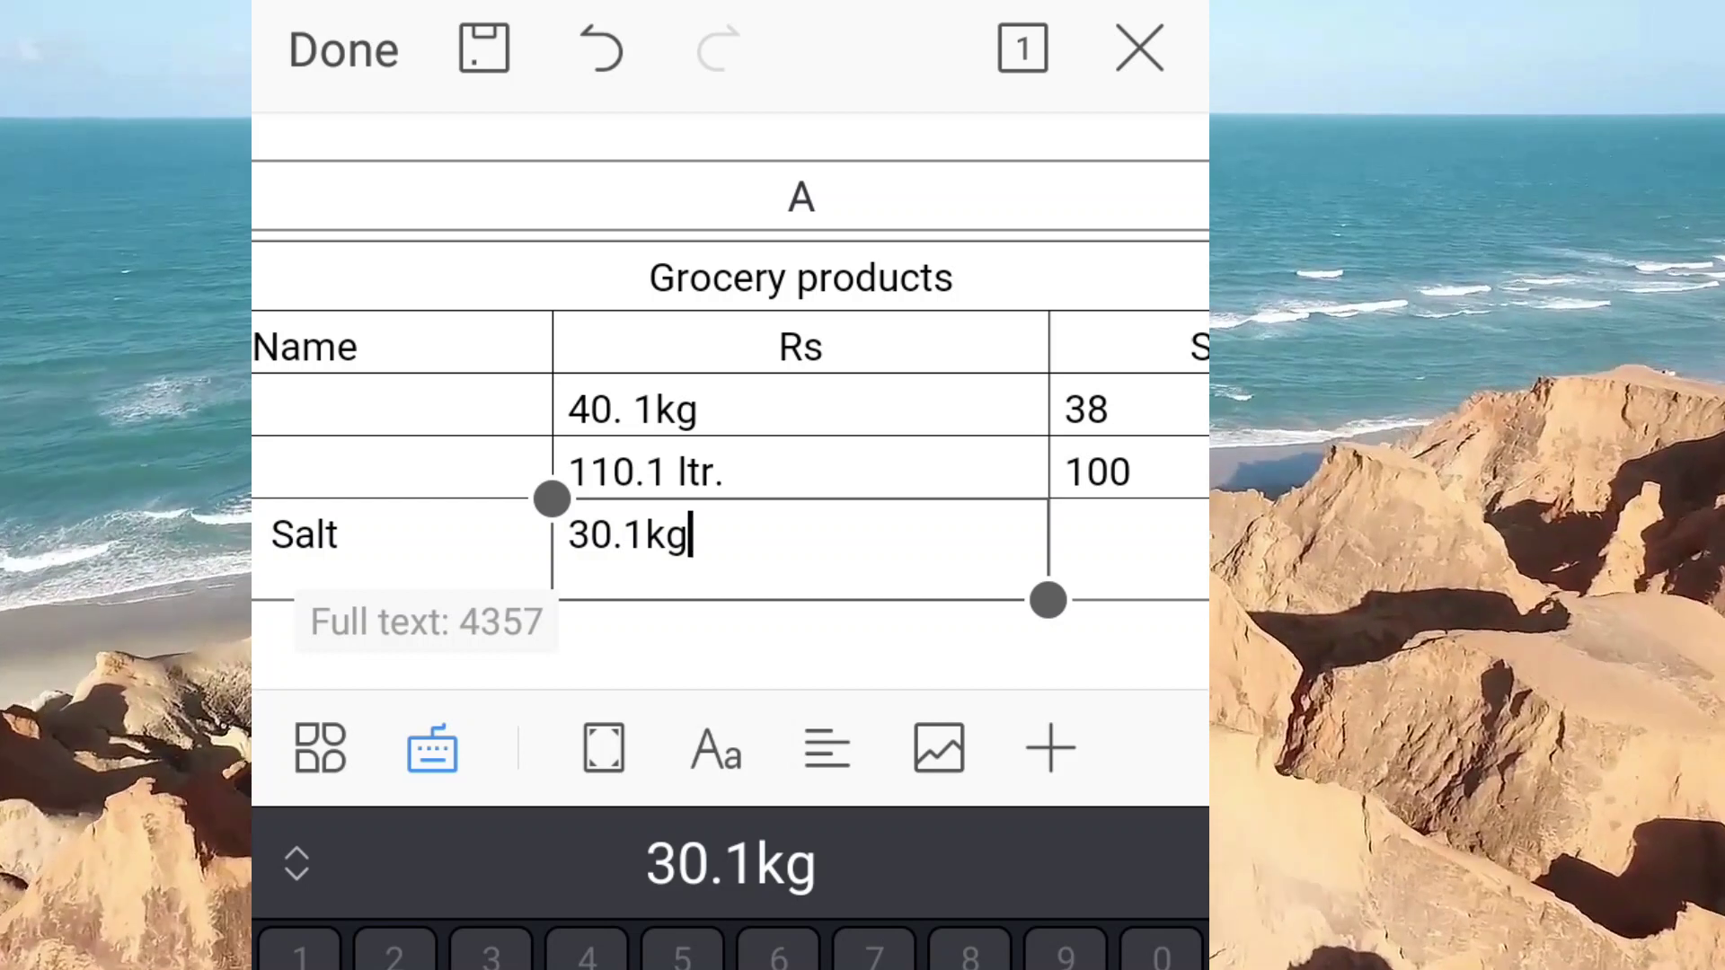
{"action": "scroll", "coordinate": [729, 449], "scroll_direction": "right", "scroll_amount": 2}
{"action": "left_click", "coordinate": [898, 548]}
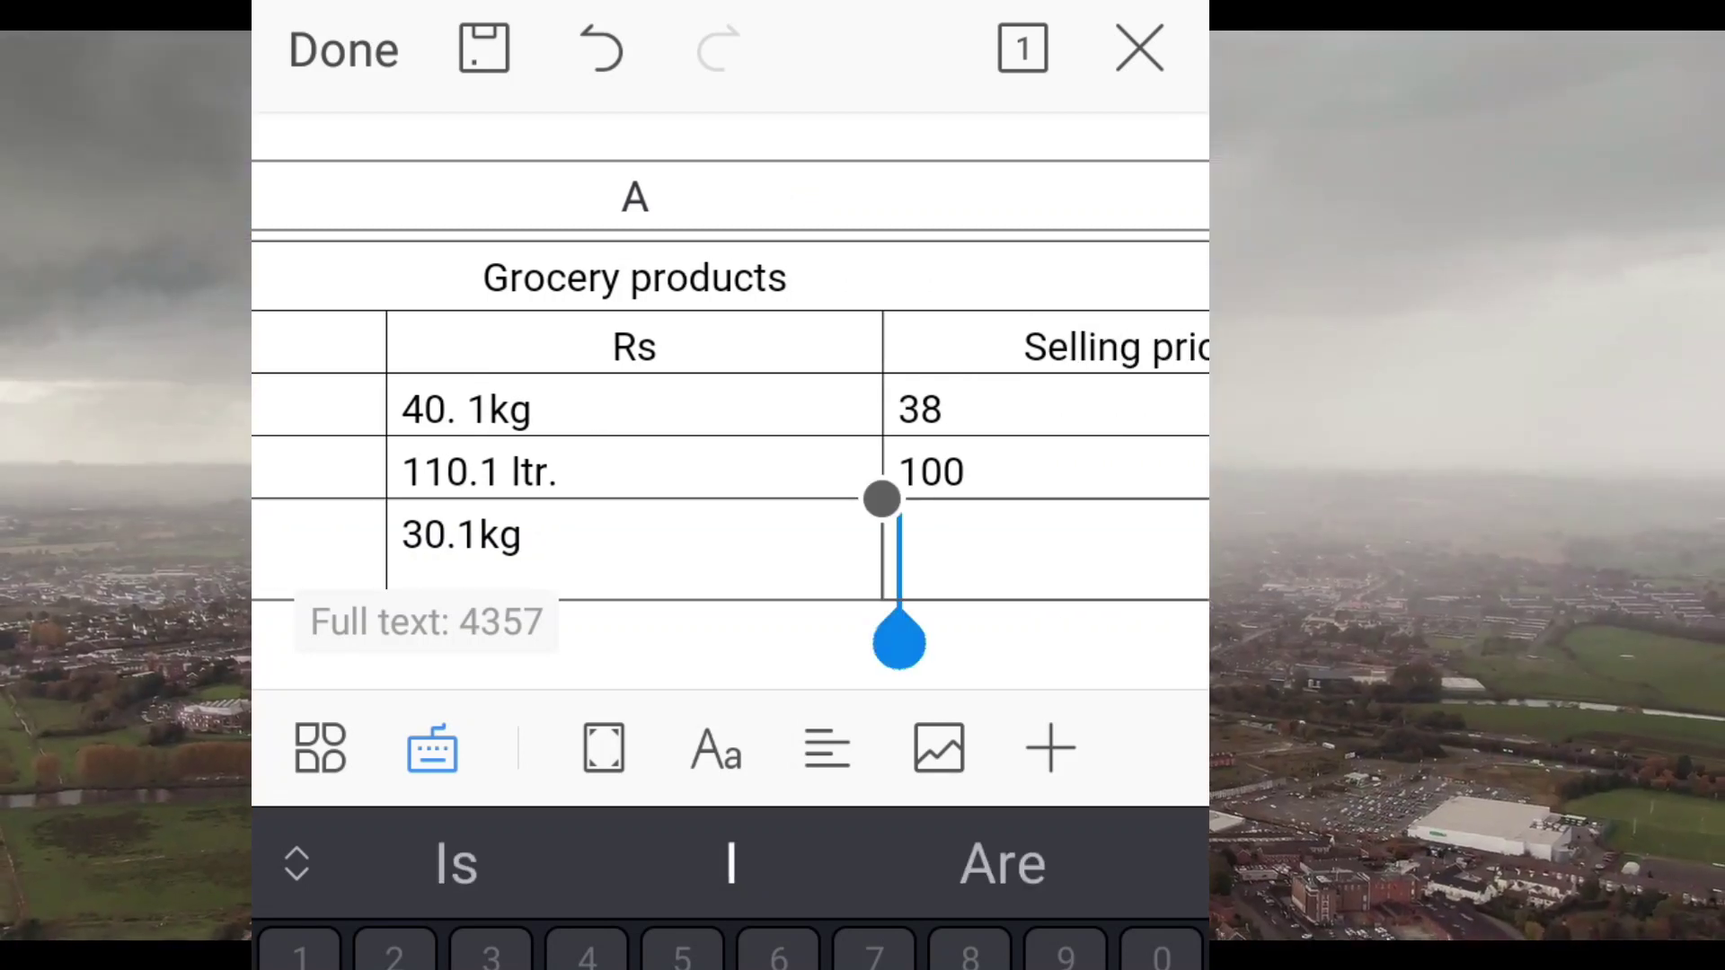
{"action": "type", "text": "2"}
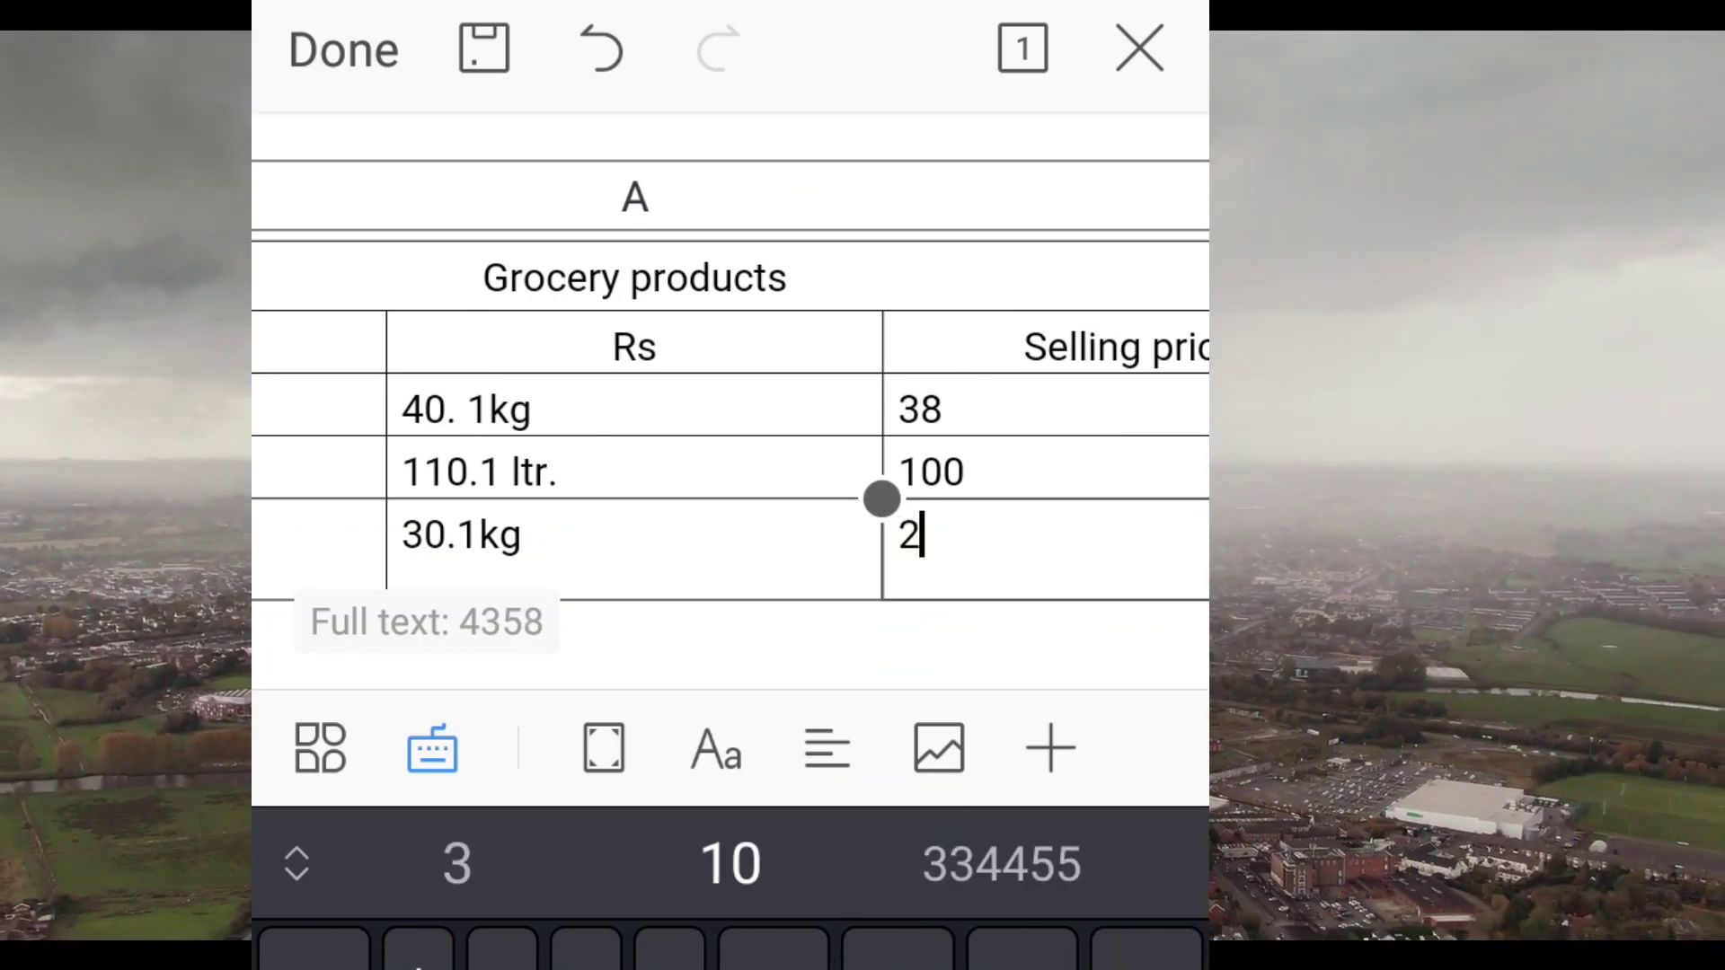
{"action": "type", "text": "5"}
- Left-align the Salt name cell
{"action": "left_click_drag", "start_coordinate": [881, 499], "coordinate": [1189, 623]}
{"action": "scroll", "coordinate": [730, 557], "scroll_direction": "down", "scroll_amount": 3}
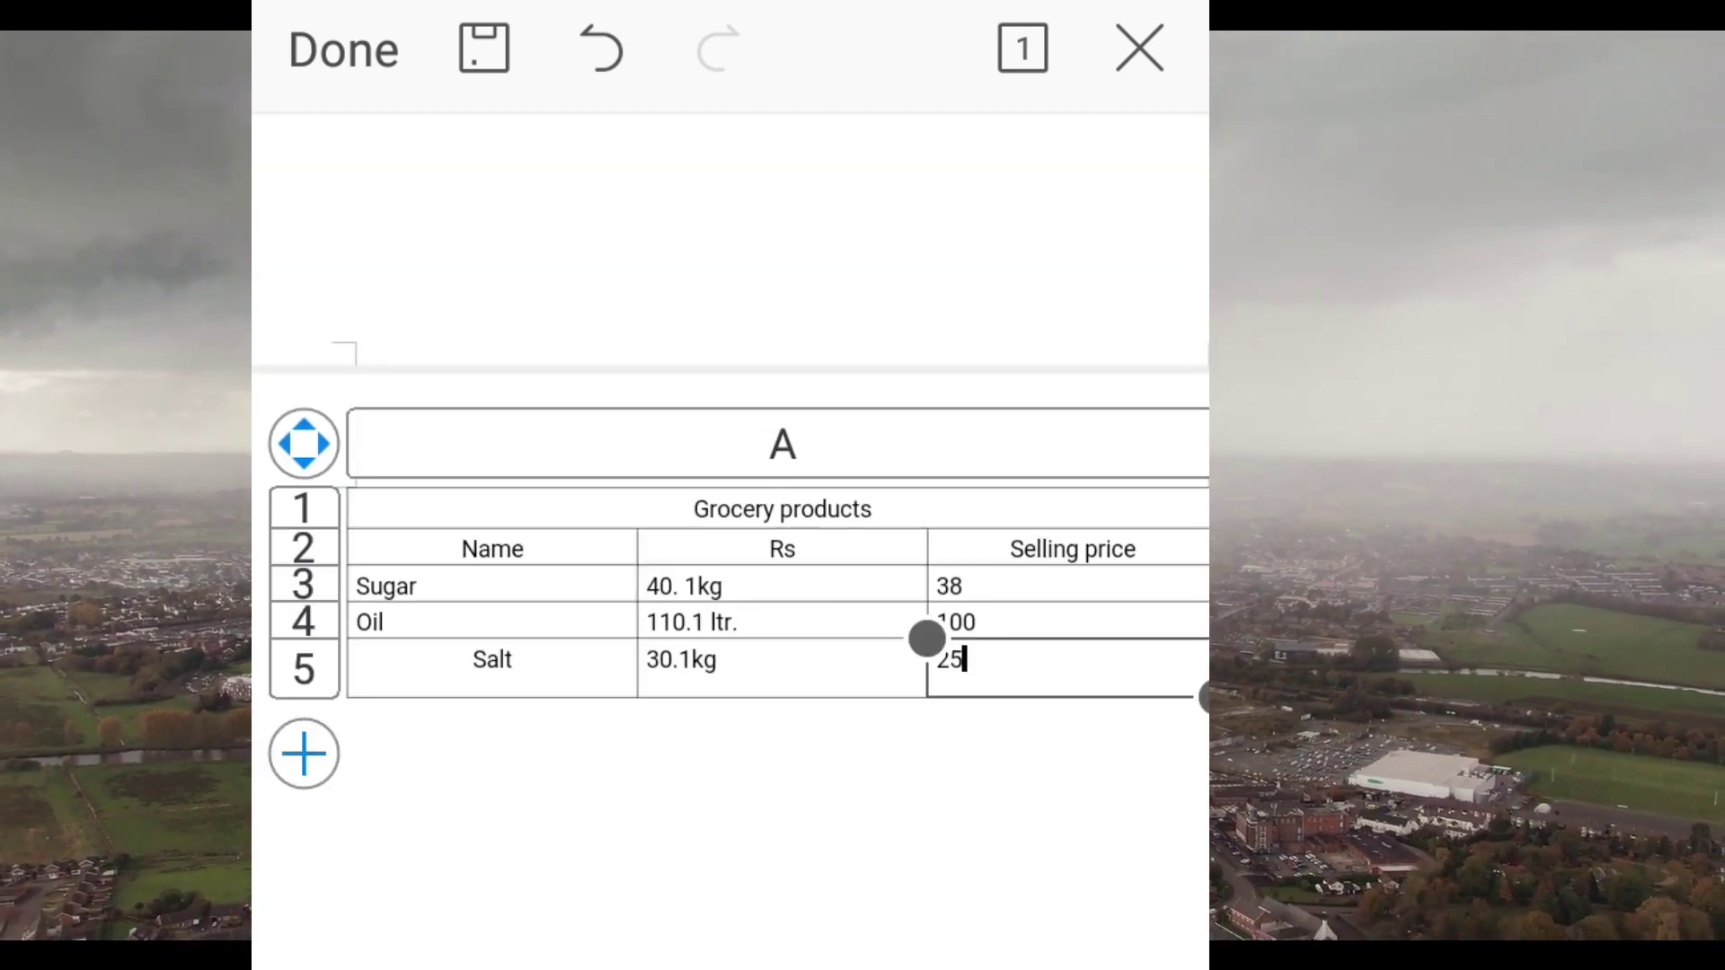
{"action": "double_click", "coordinate": [512, 660]}
{"action": "left_click", "coordinate": [826, 748]}
{"action": "left_click", "coordinate": [825, 624]}
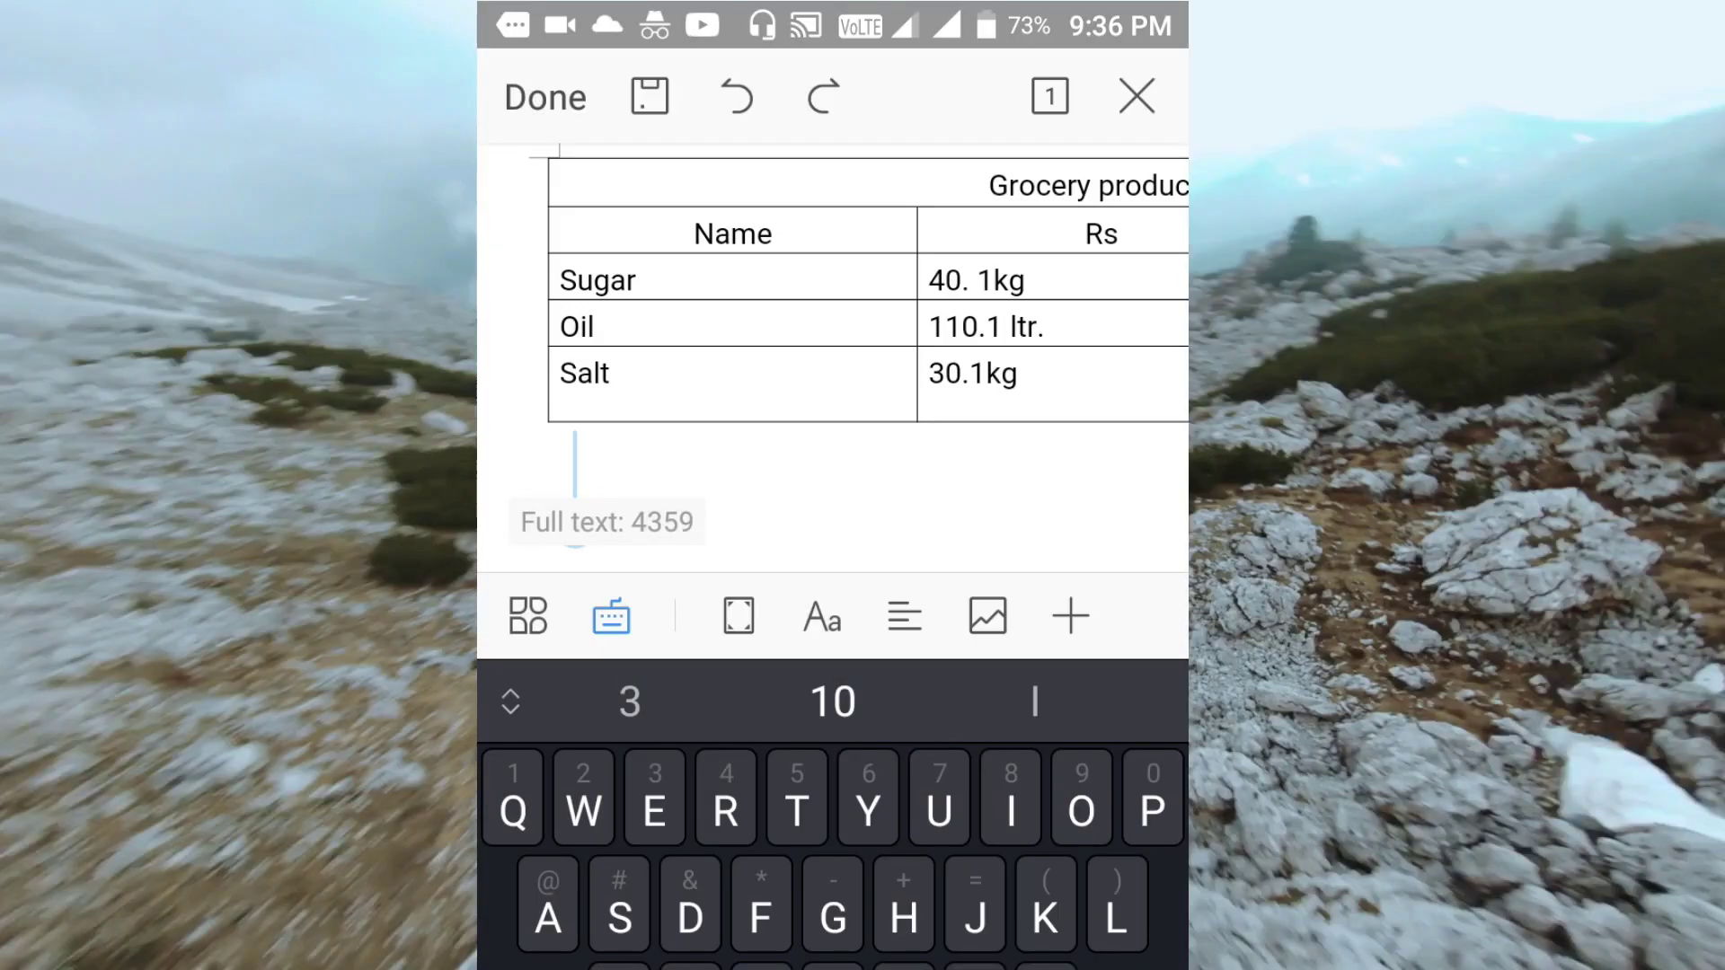
- Select all of the 'Grocery products' title text and open the formatting tools panel
{"action": "scroll", "coordinate": [833, 449], "scroll_direction": "down", "scroll_amount": 3}
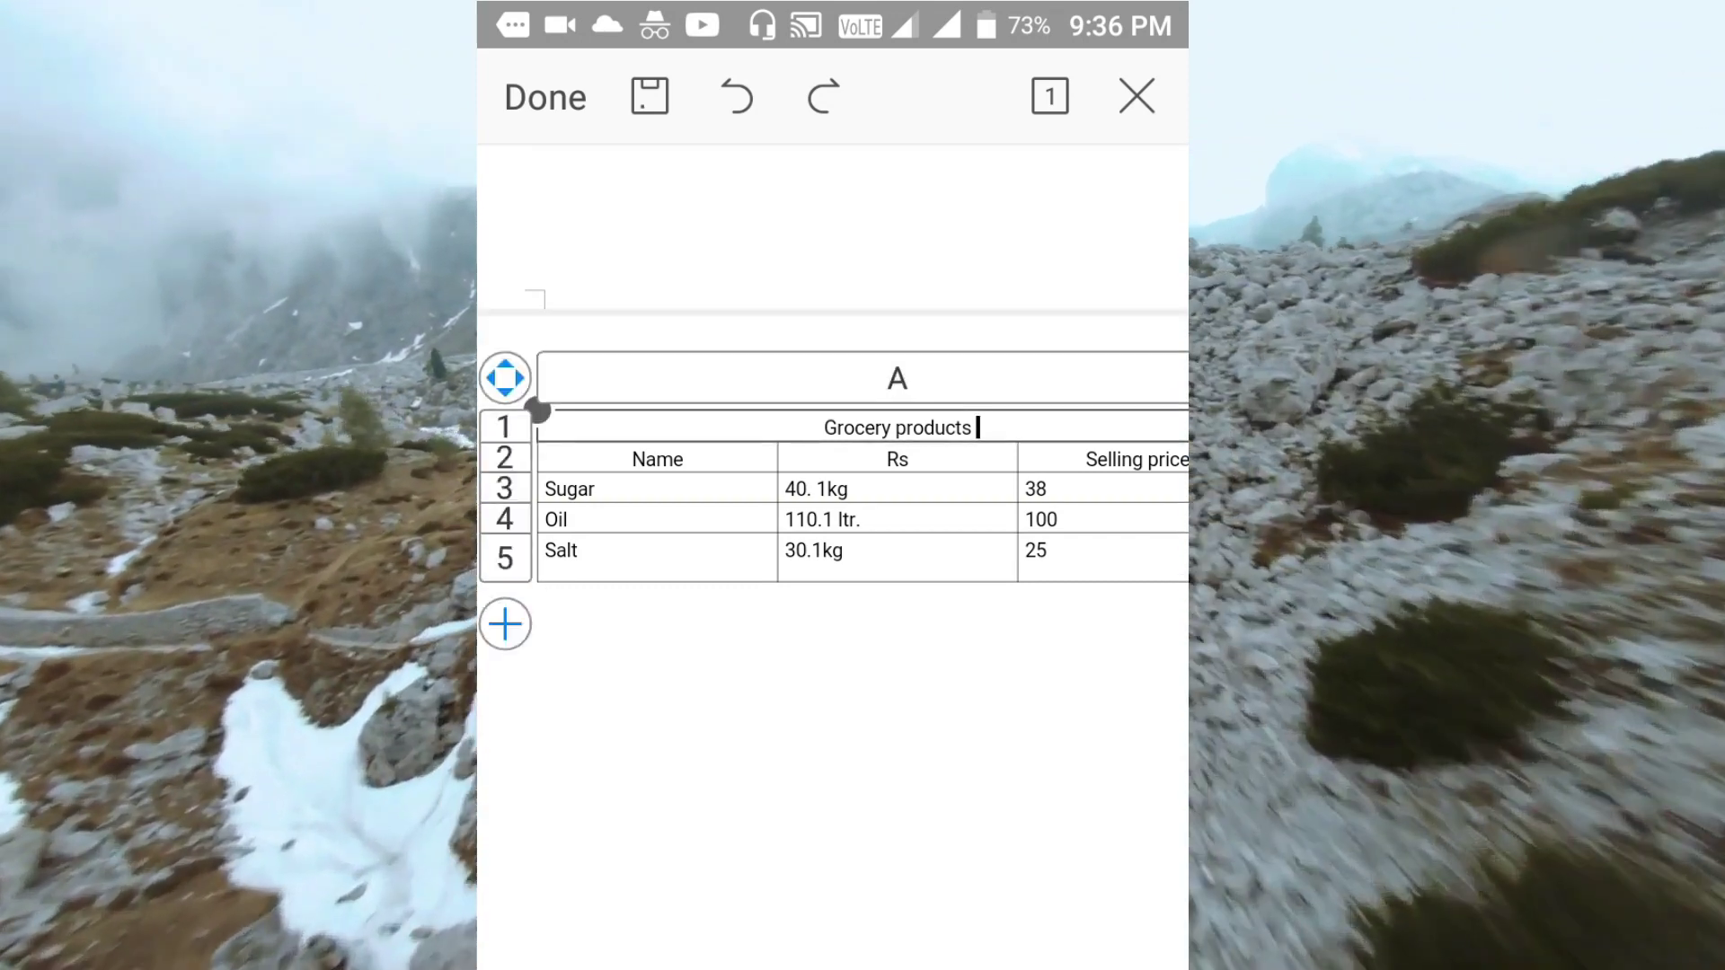
{"action": "left_click", "coordinate": [977, 428]}
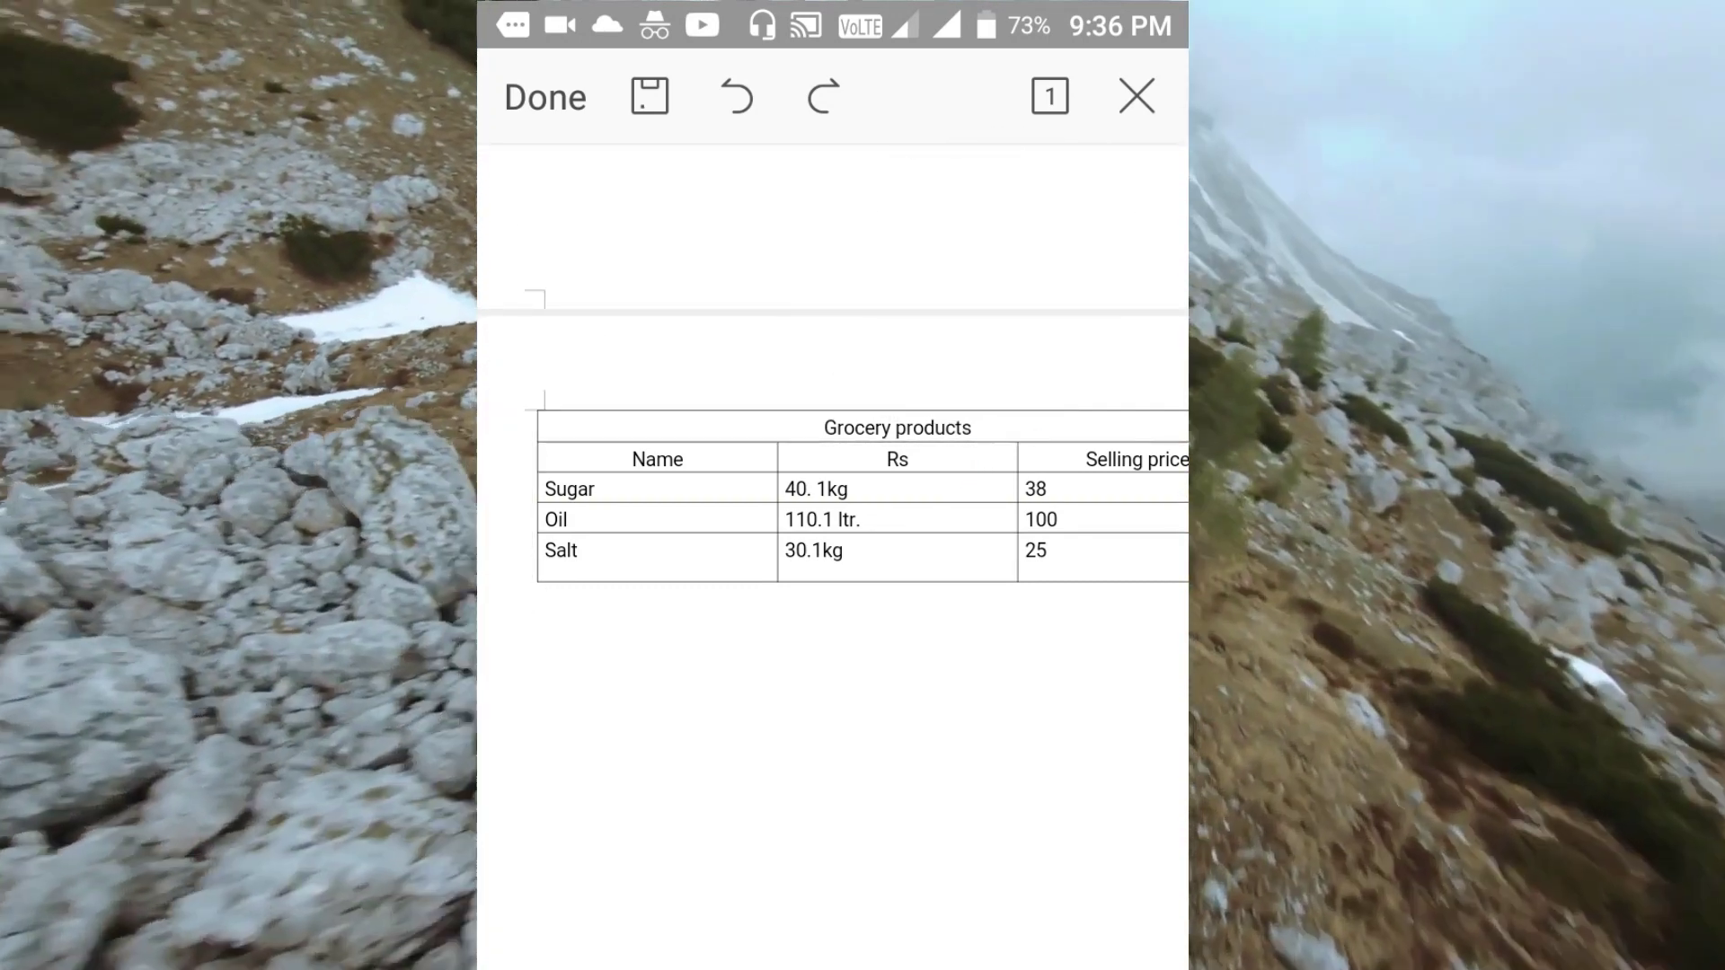
{"action": "left_click_drag", "start_coordinate": [539, 411], "coordinate": [557, 266]}
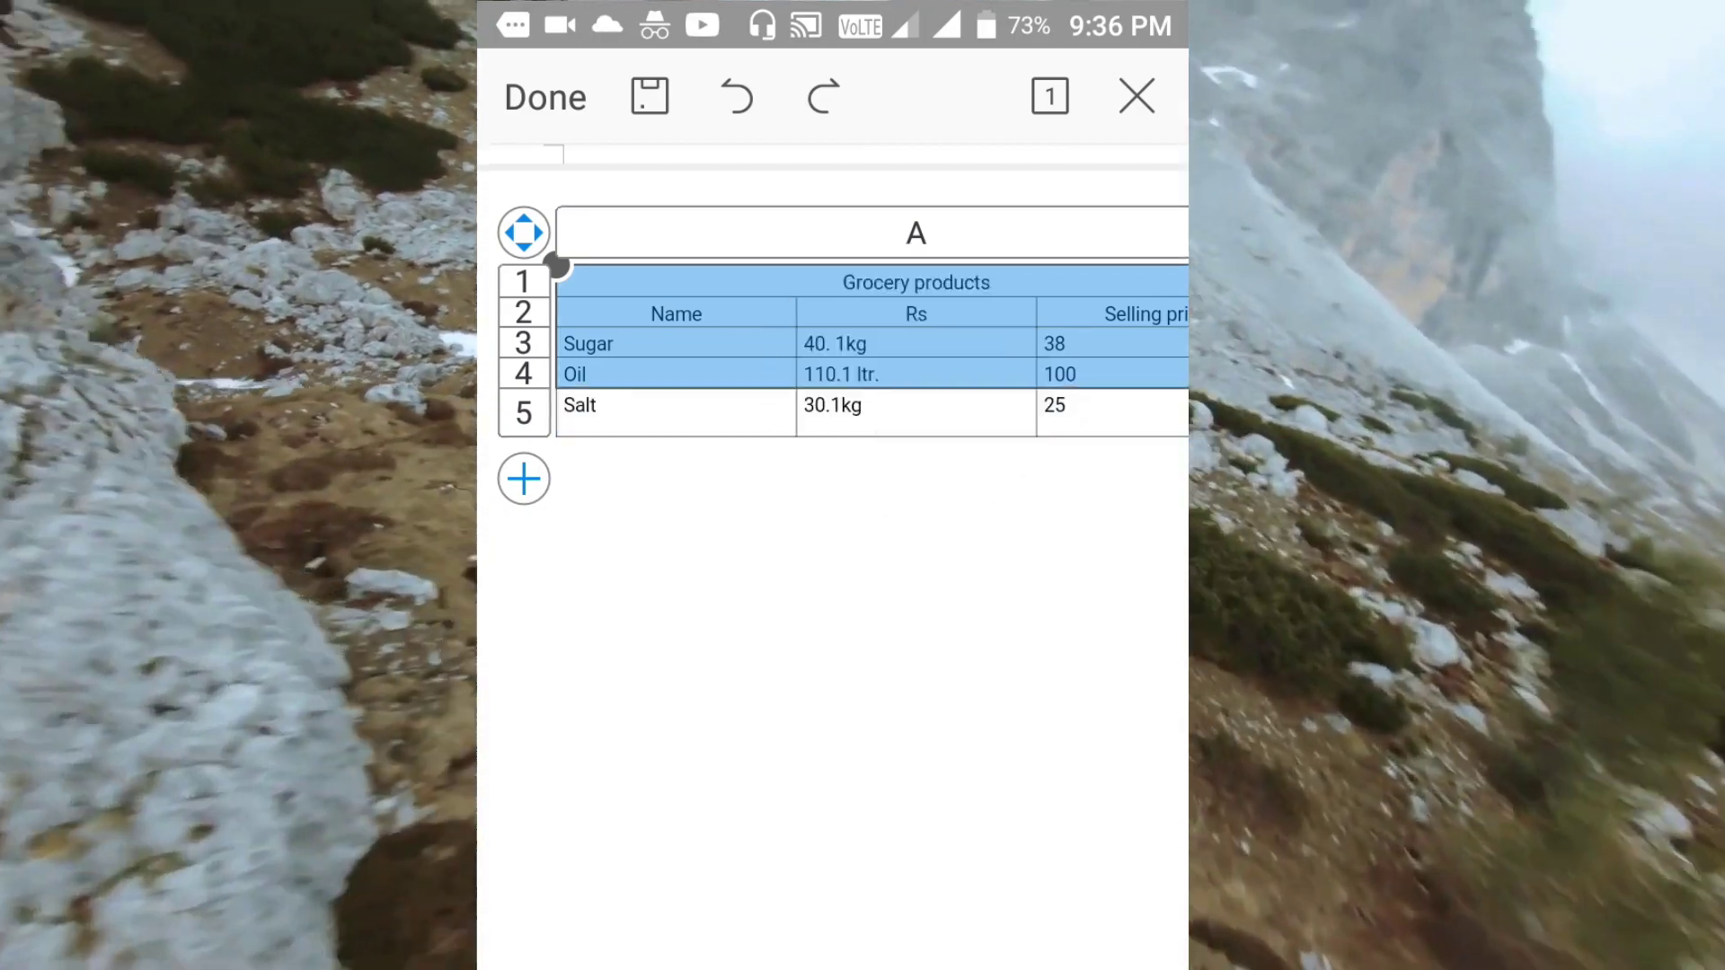
{"action": "left_click", "coordinate": [962, 282]}
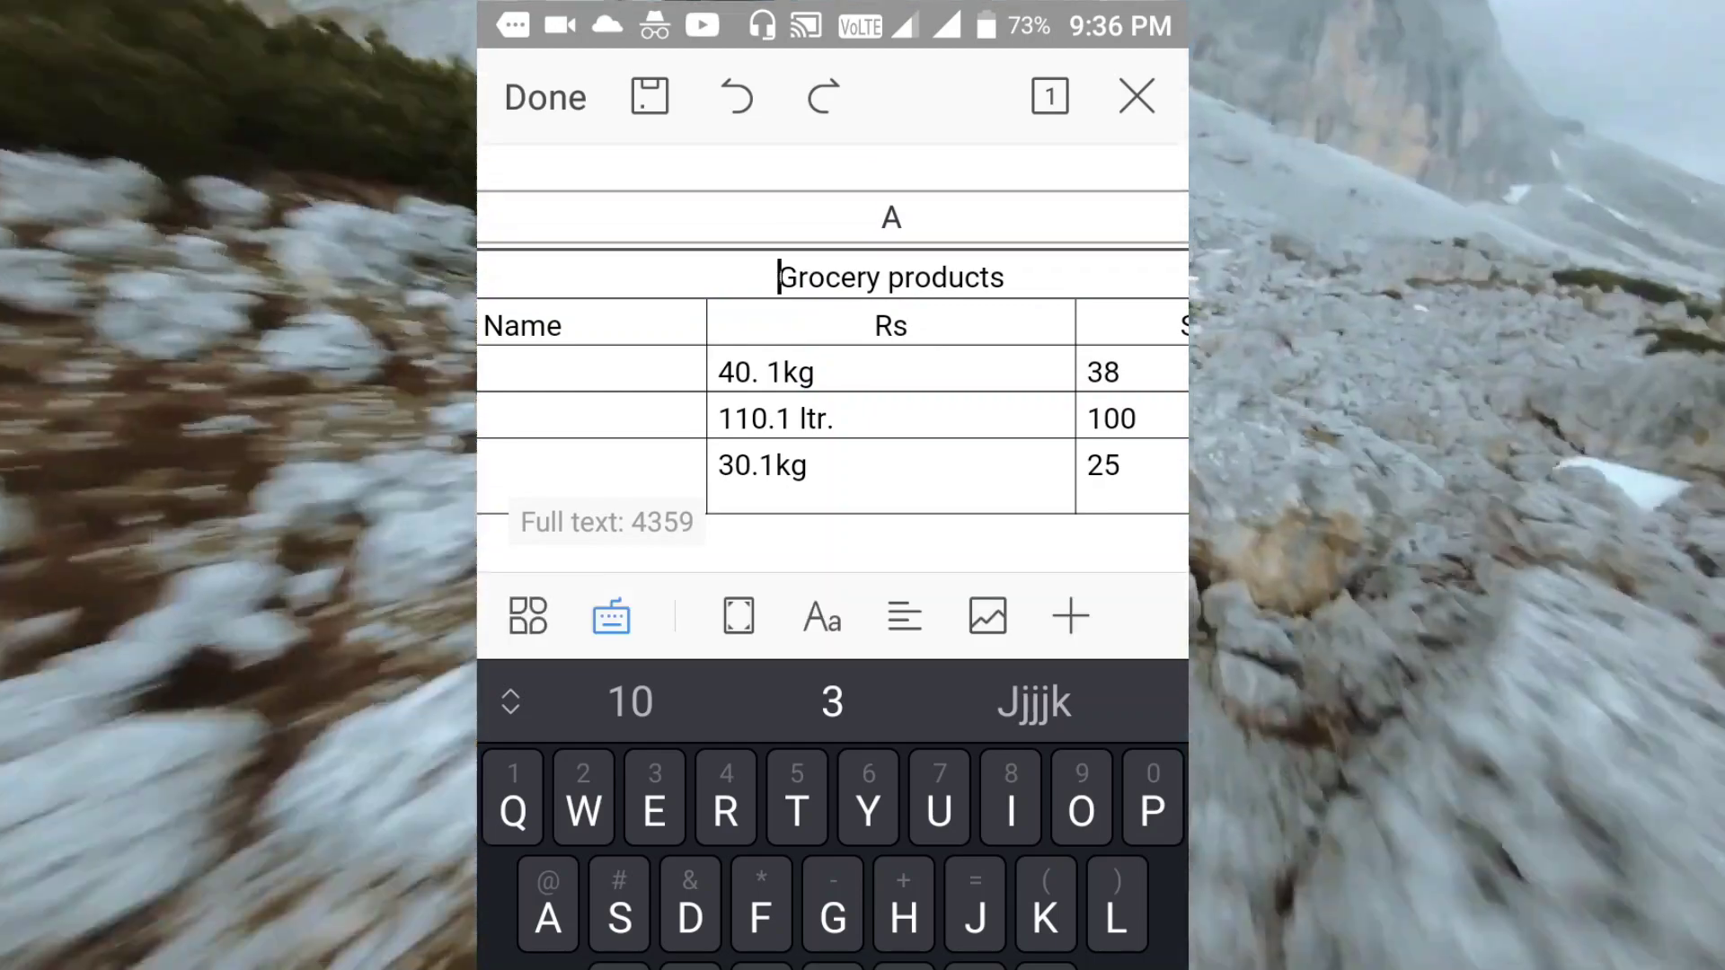
{"action": "left_click", "coordinate": [778, 277]}
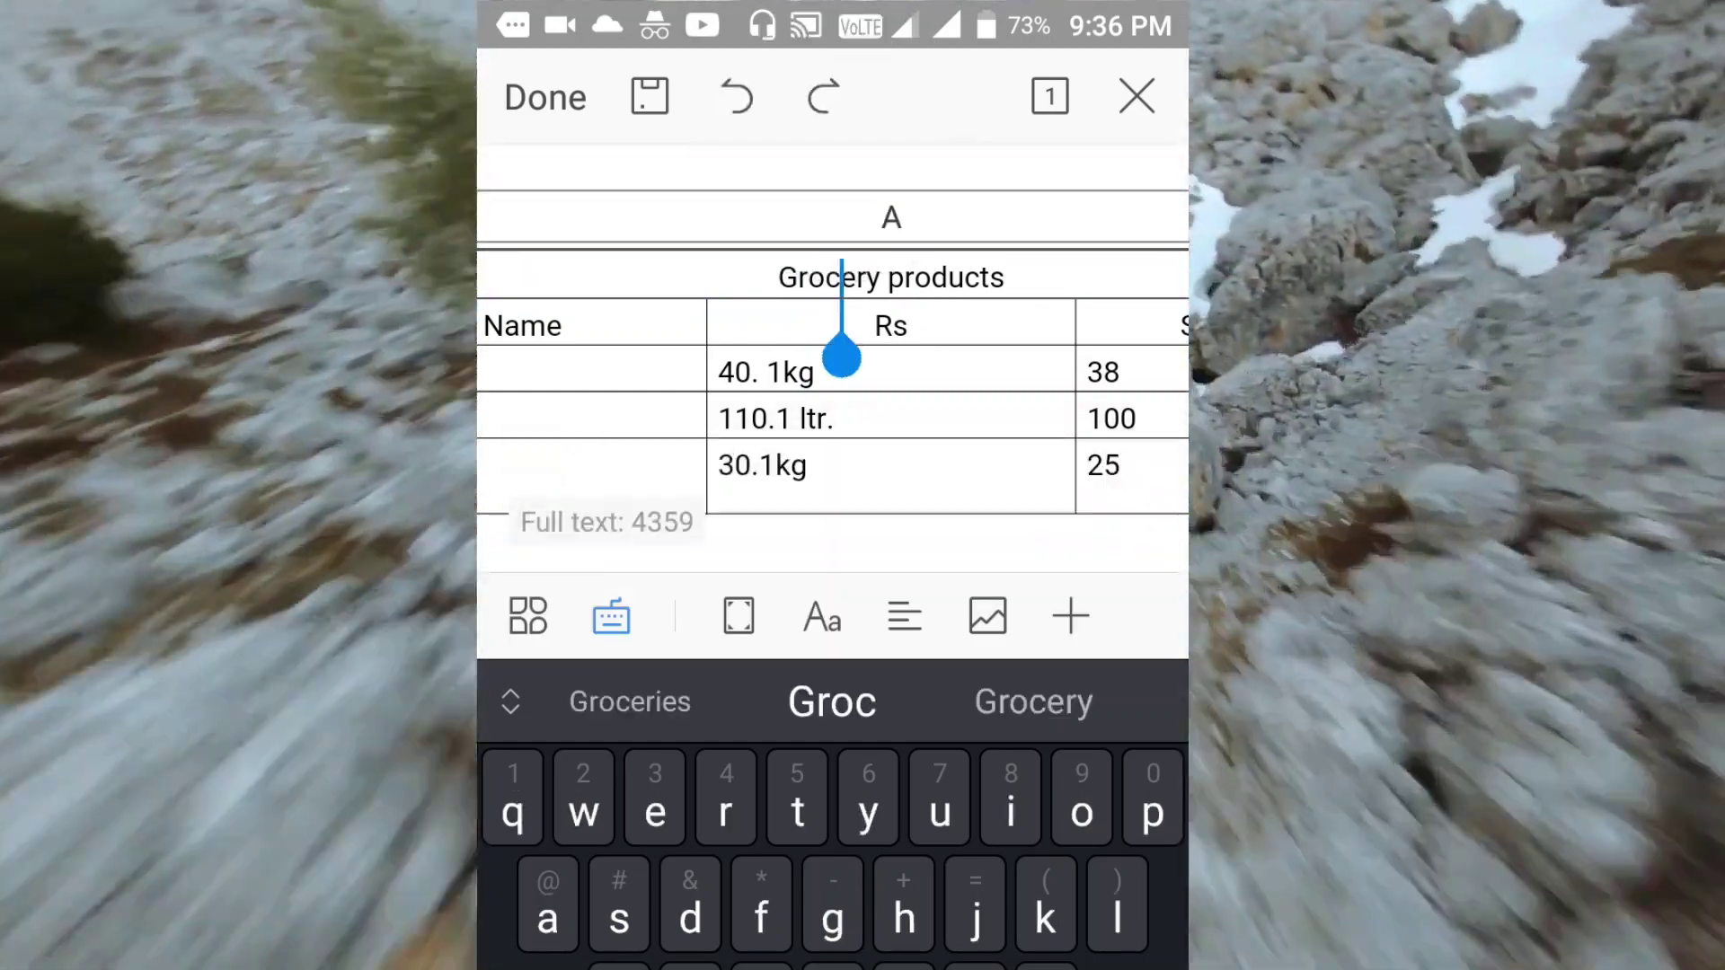
{"action": "left_click", "coordinate": [779, 355]}
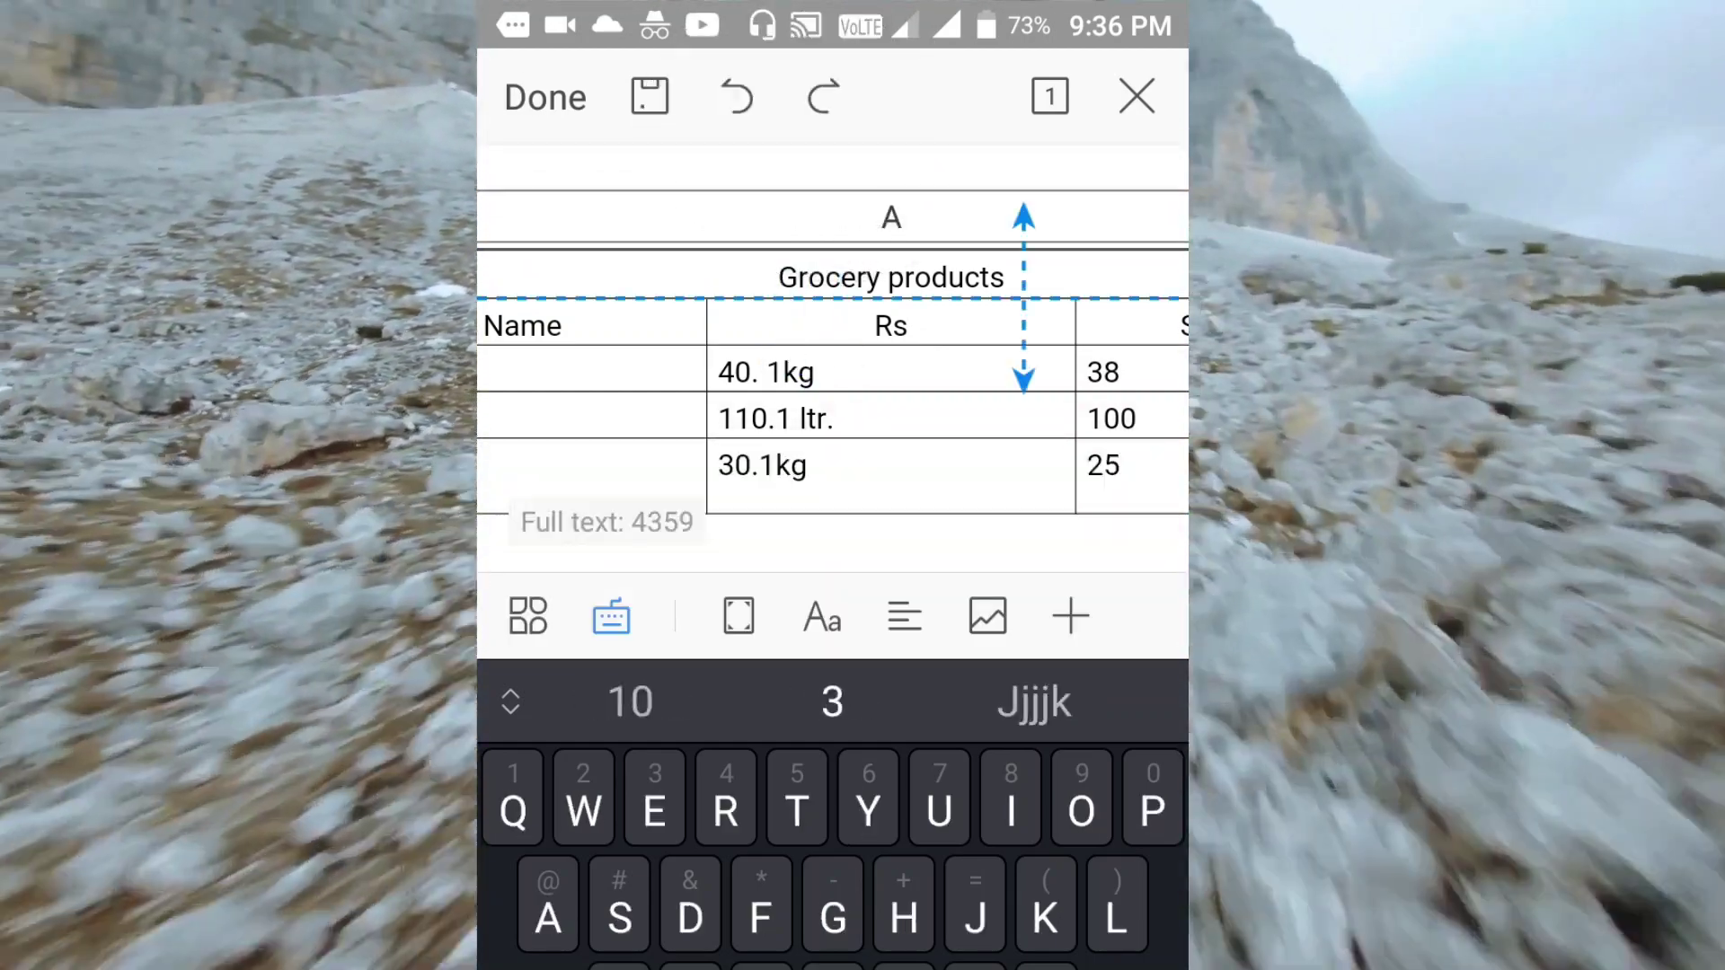
{"action": "double_click", "coordinate": [827, 276]}
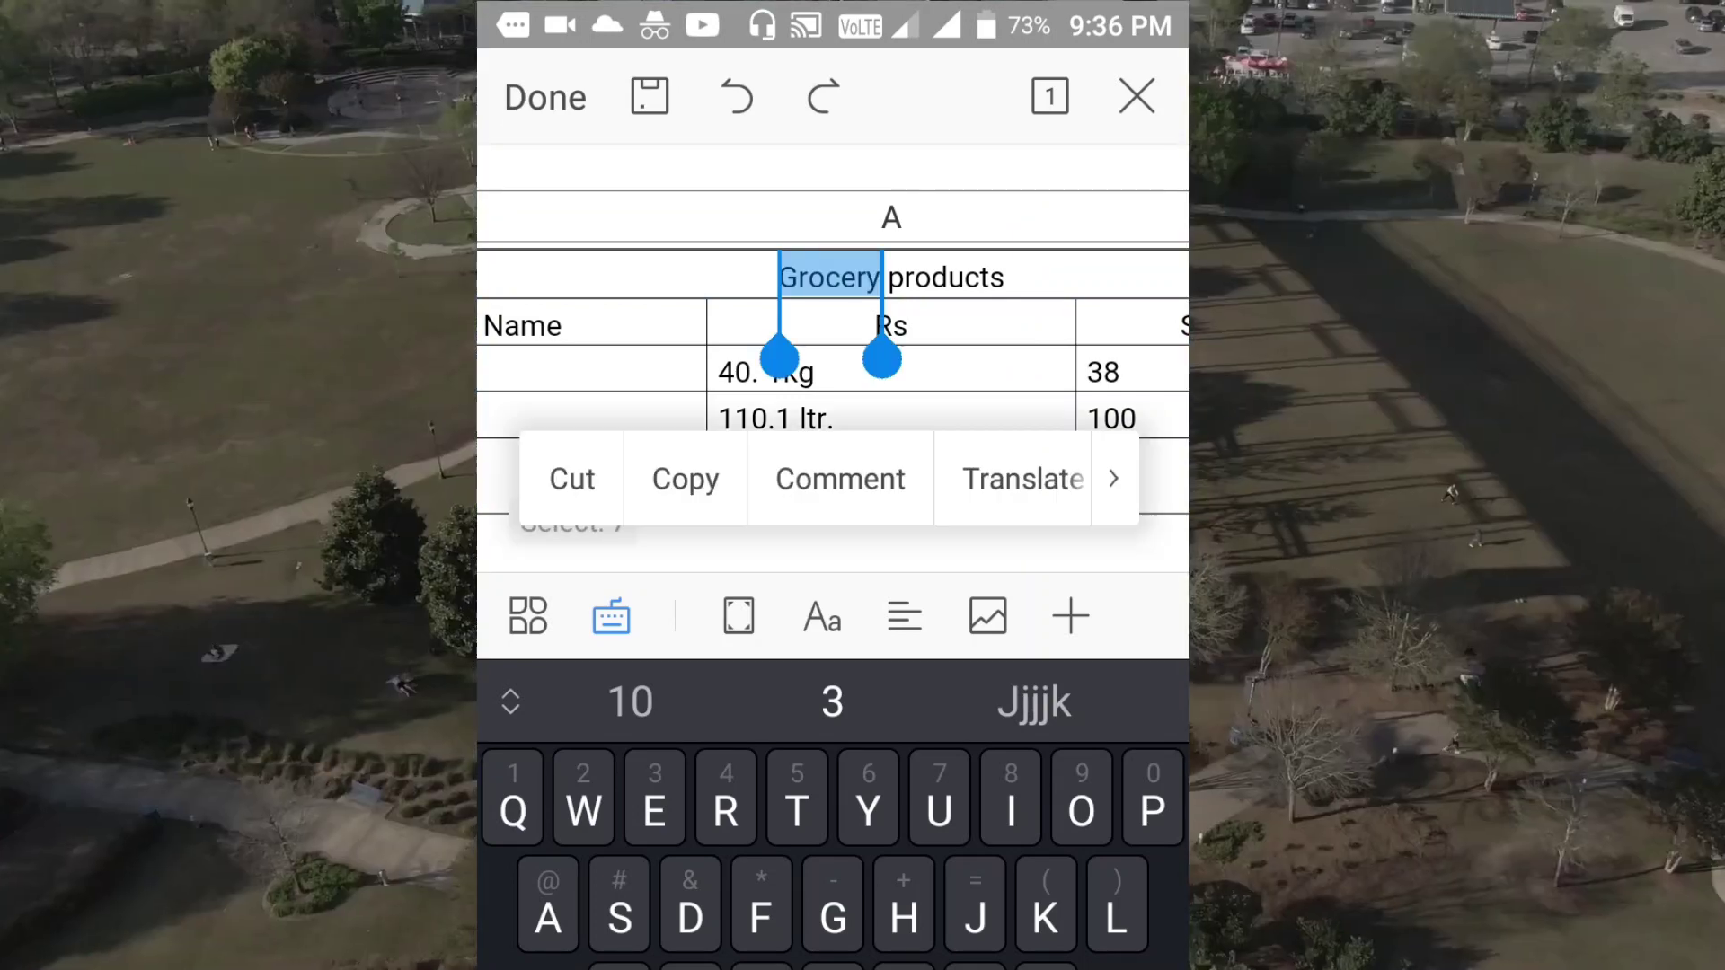
{"action": "left_click_drag", "start_coordinate": [948, 359], "coordinate": [1013, 359]}
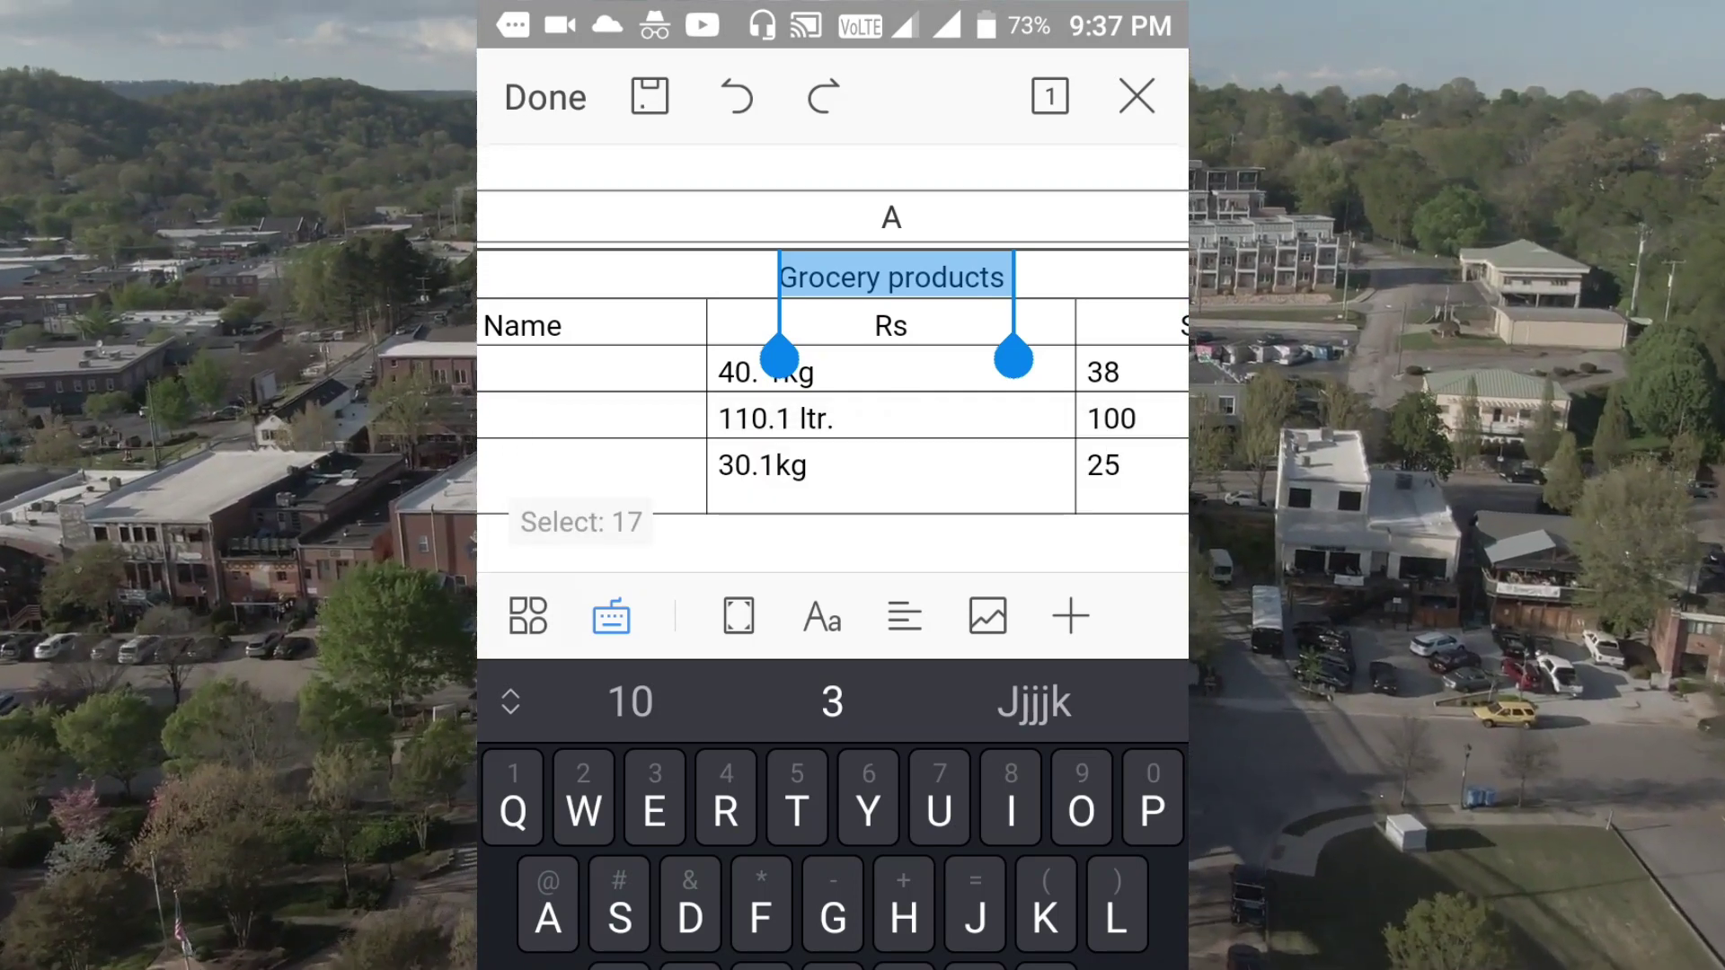
{"action": "left_click", "coordinate": [528, 616]}
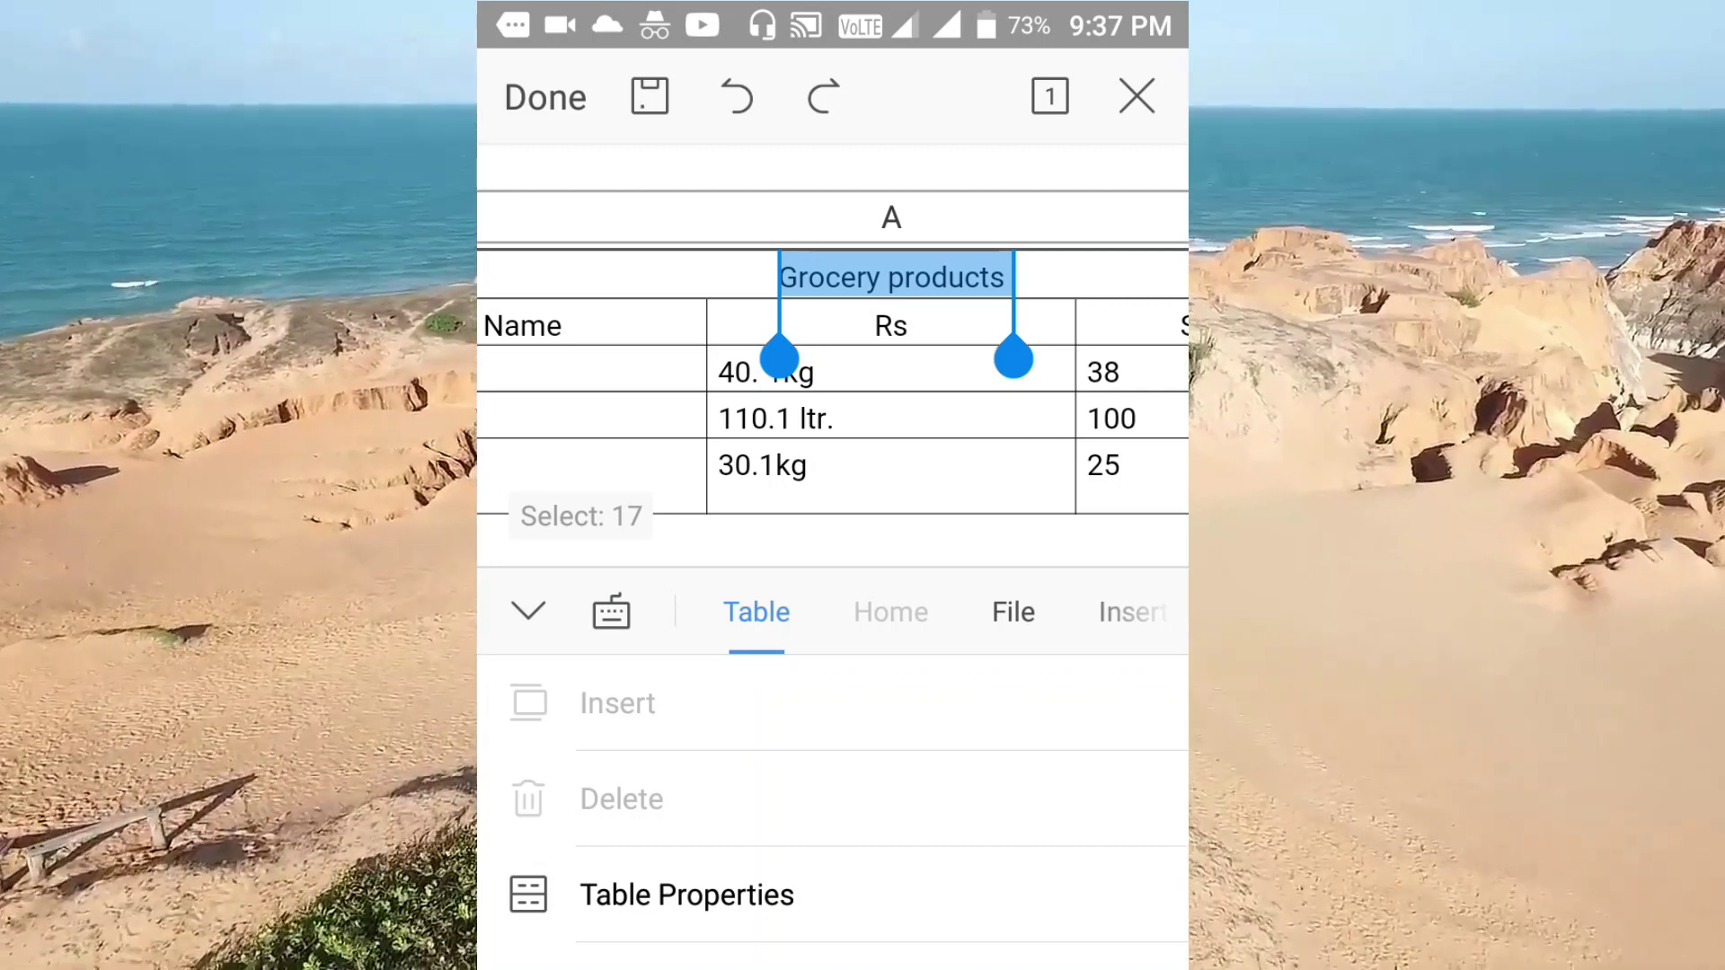
- Give the Grocery products heading a black highlight from the full highlight colour set
{"action": "left_click", "coordinate": [890, 612]}
{"action": "scroll", "coordinate": [833, 809], "scroll_direction": "down", "scroll_amount": 5}
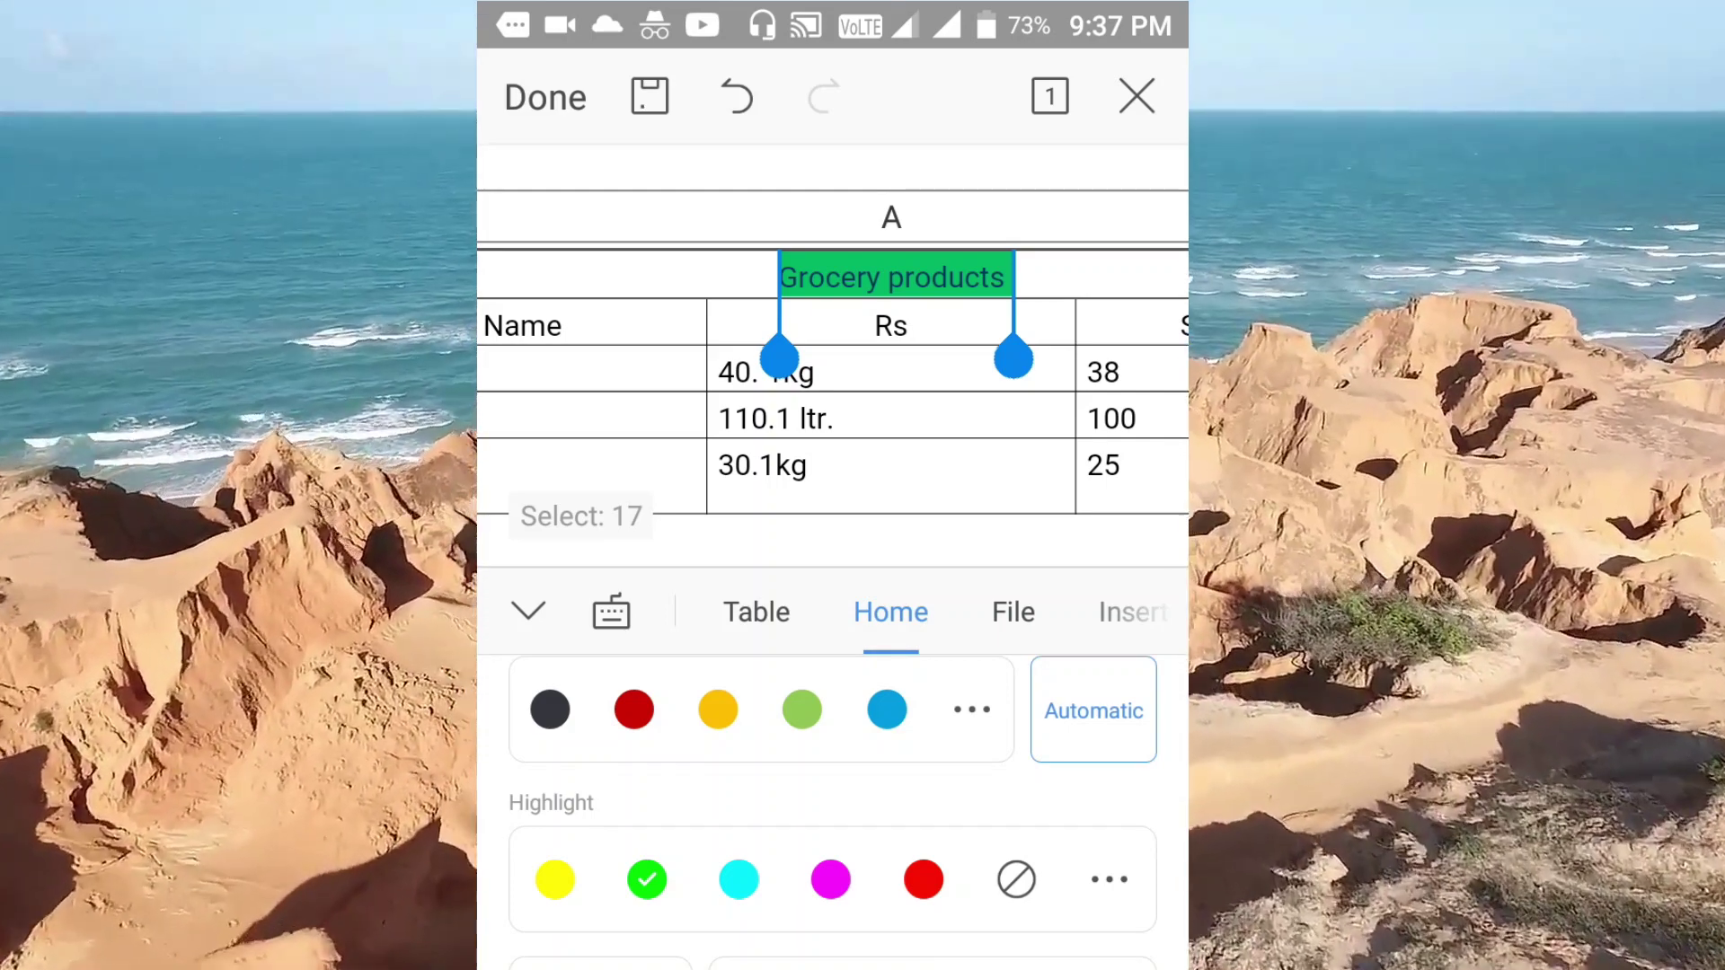
{"action": "left_click", "coordinate": [1108, 879]}
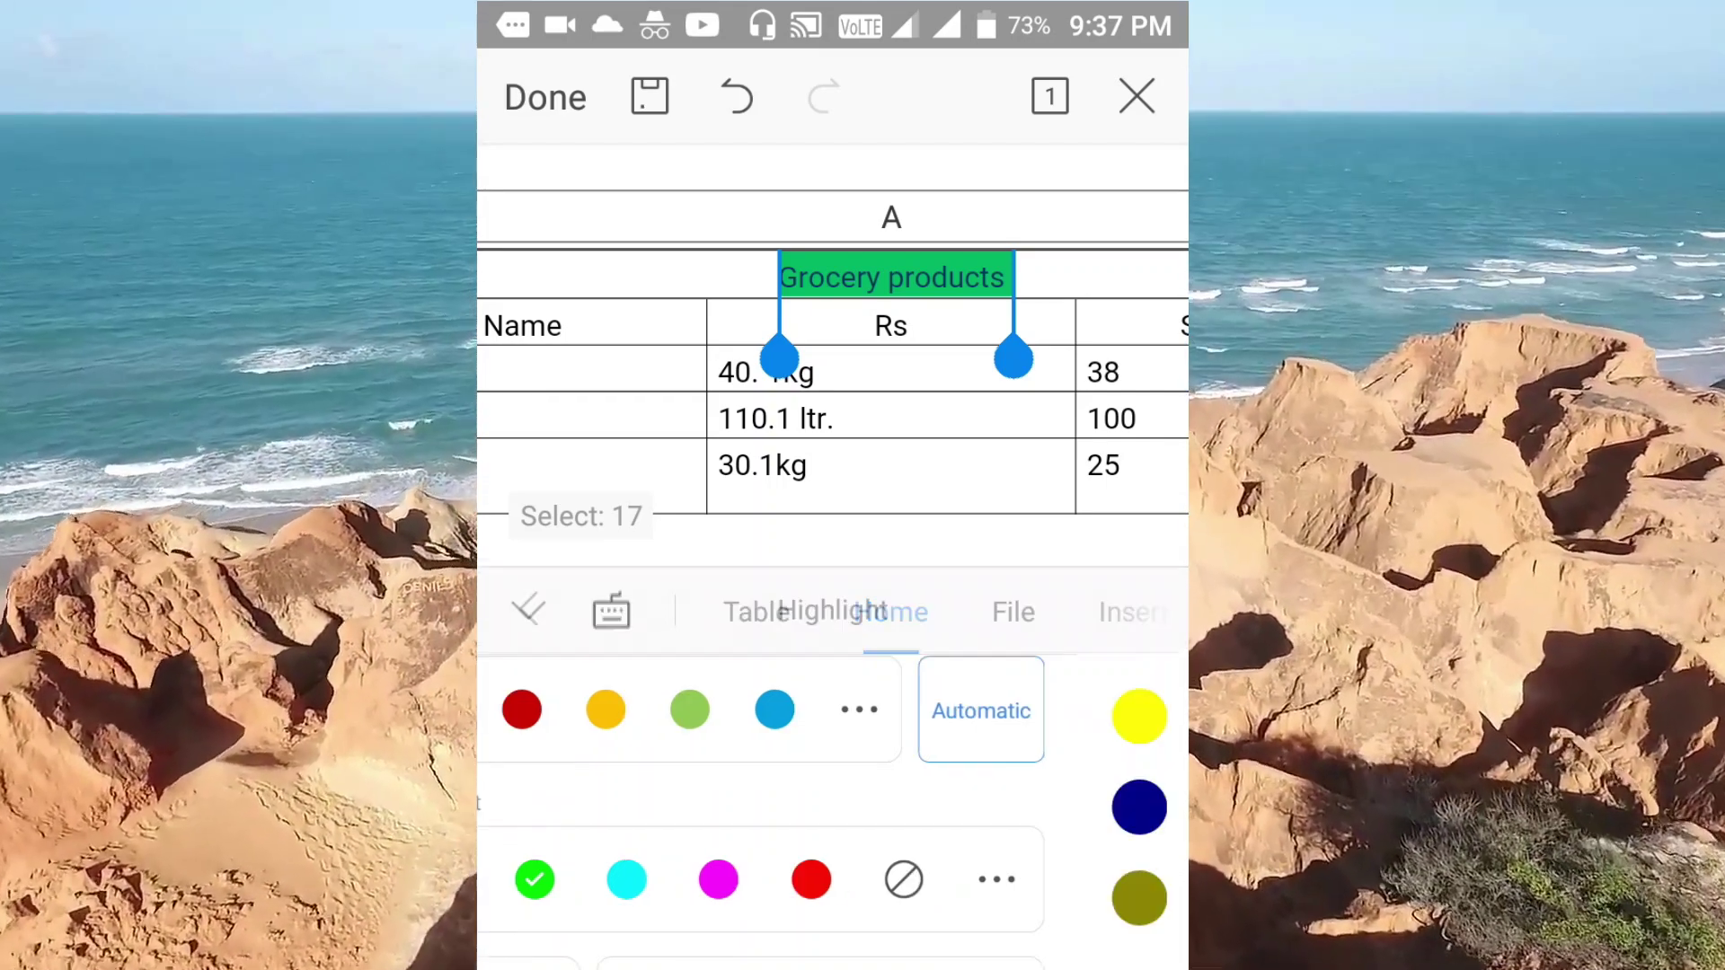
{"action": "left_click", "coordinate": [832, 897]}
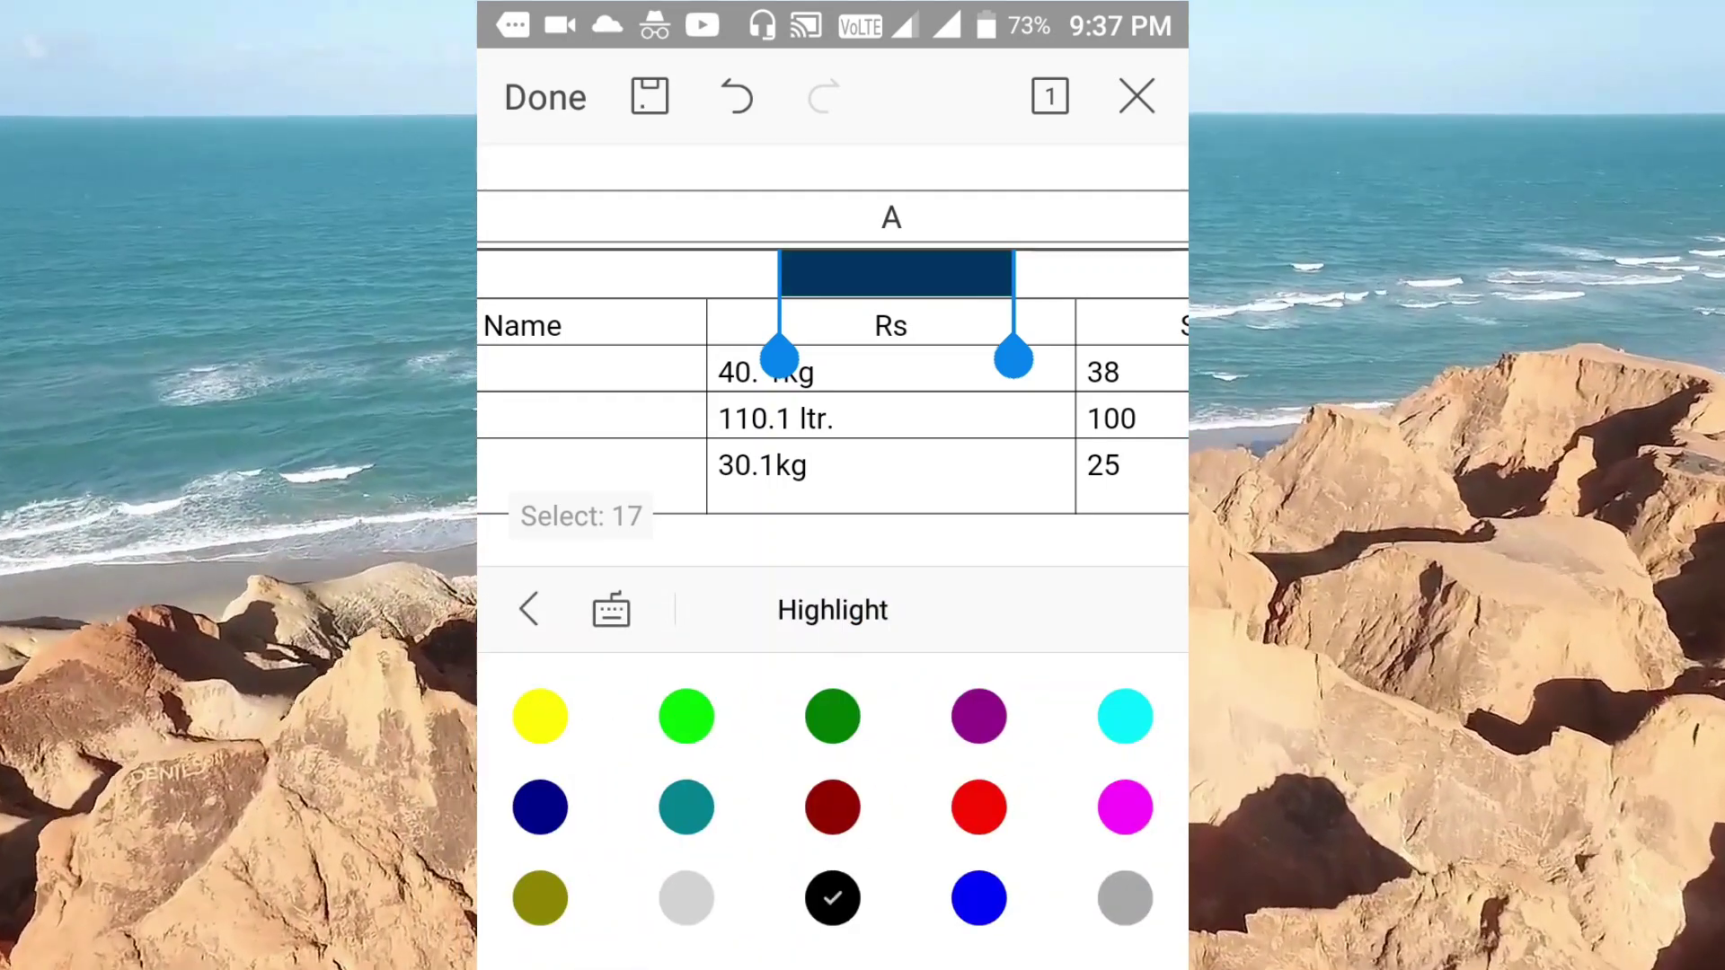
- Make the heading's font colour yellow-orange and hide the keyboard
{"action": "left_click", "coordinate": [529, 609]}
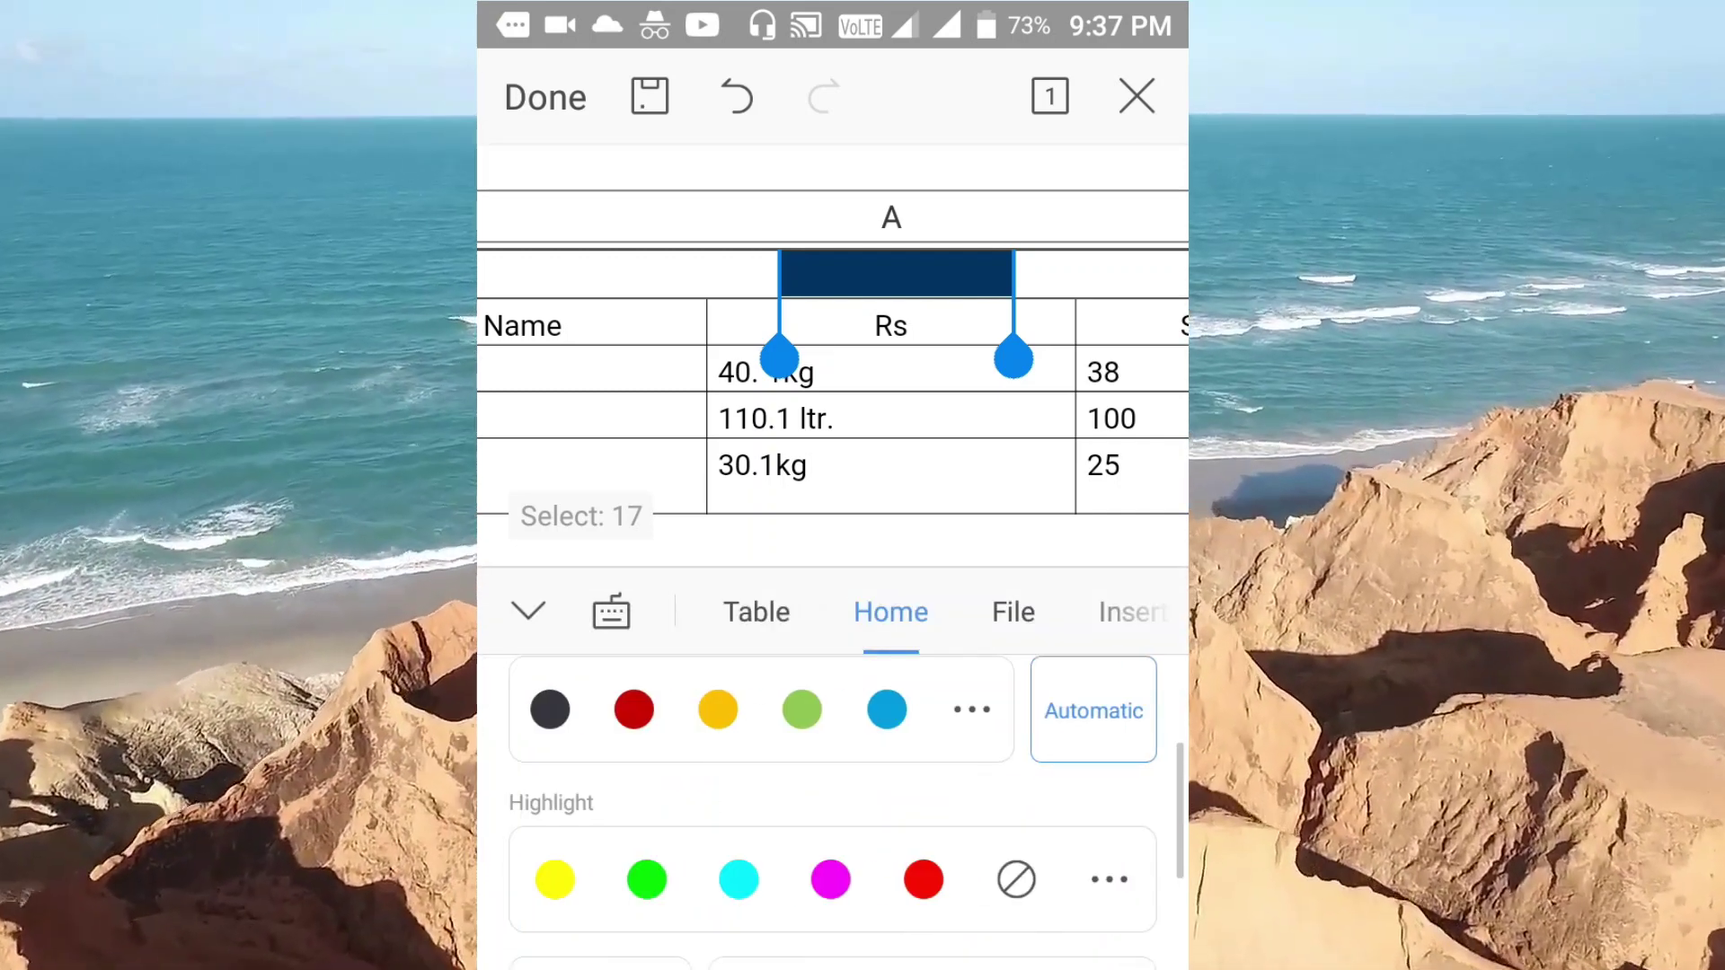
{"action": "left_click", "coordinate": [717, 710]}
{"action": "left_click", "coordinate": [808, 465]}
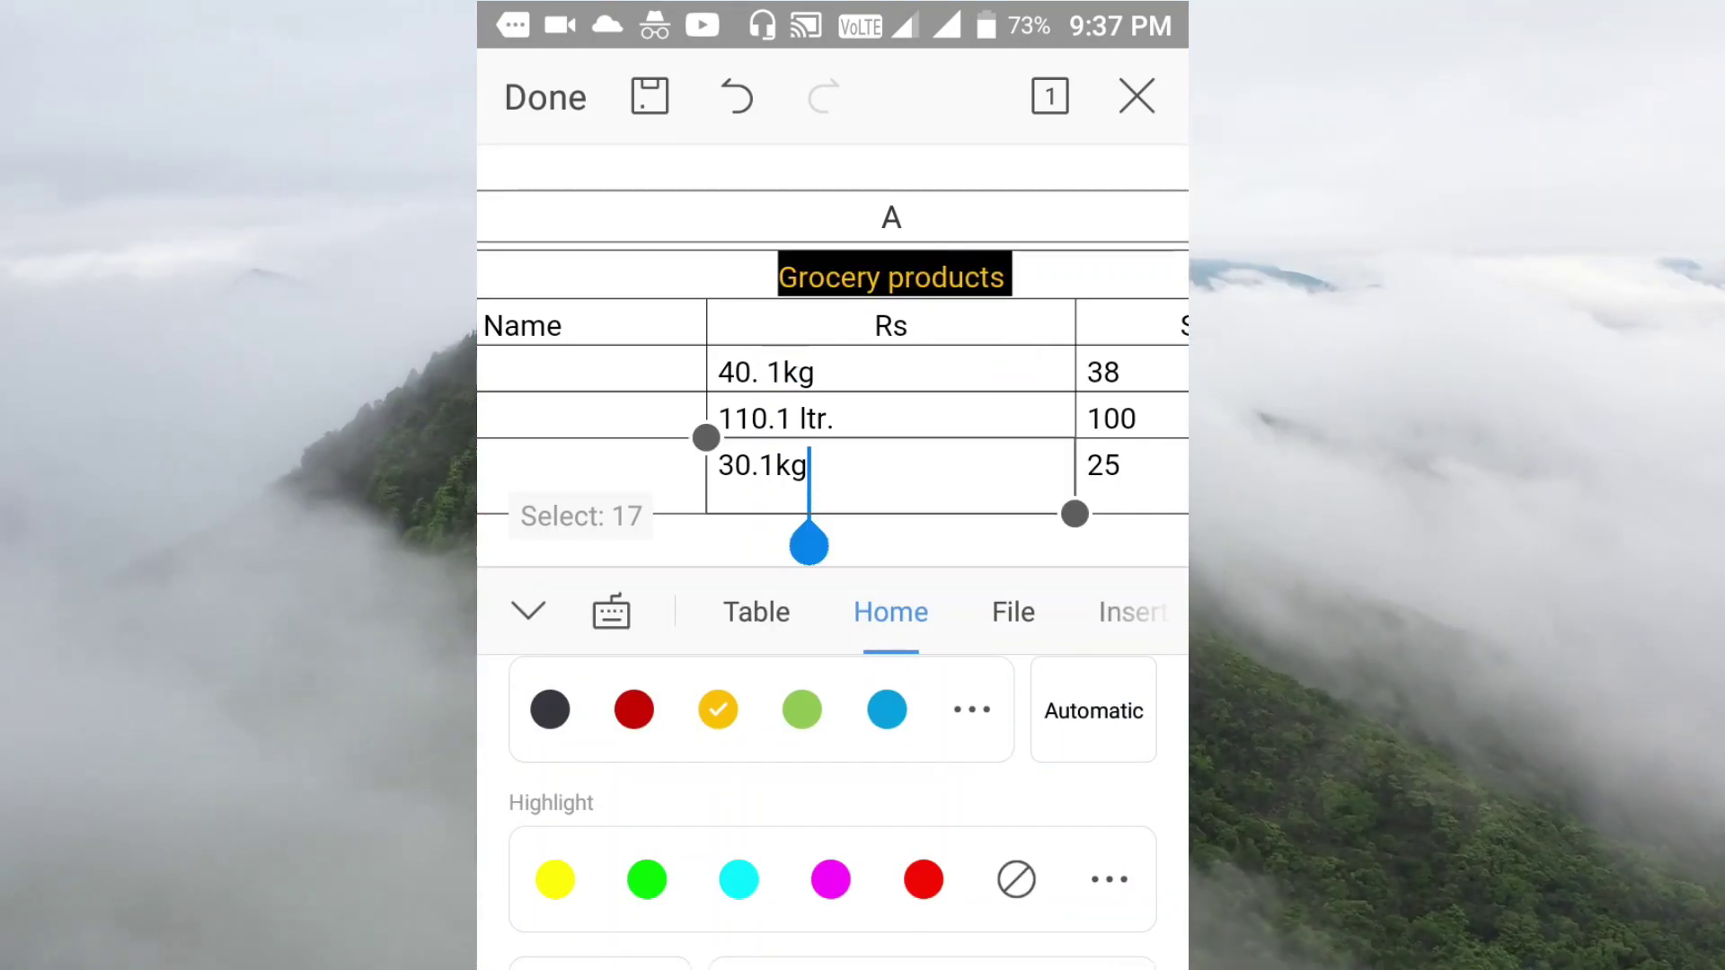
{"action": "key", "text": "Escape"}
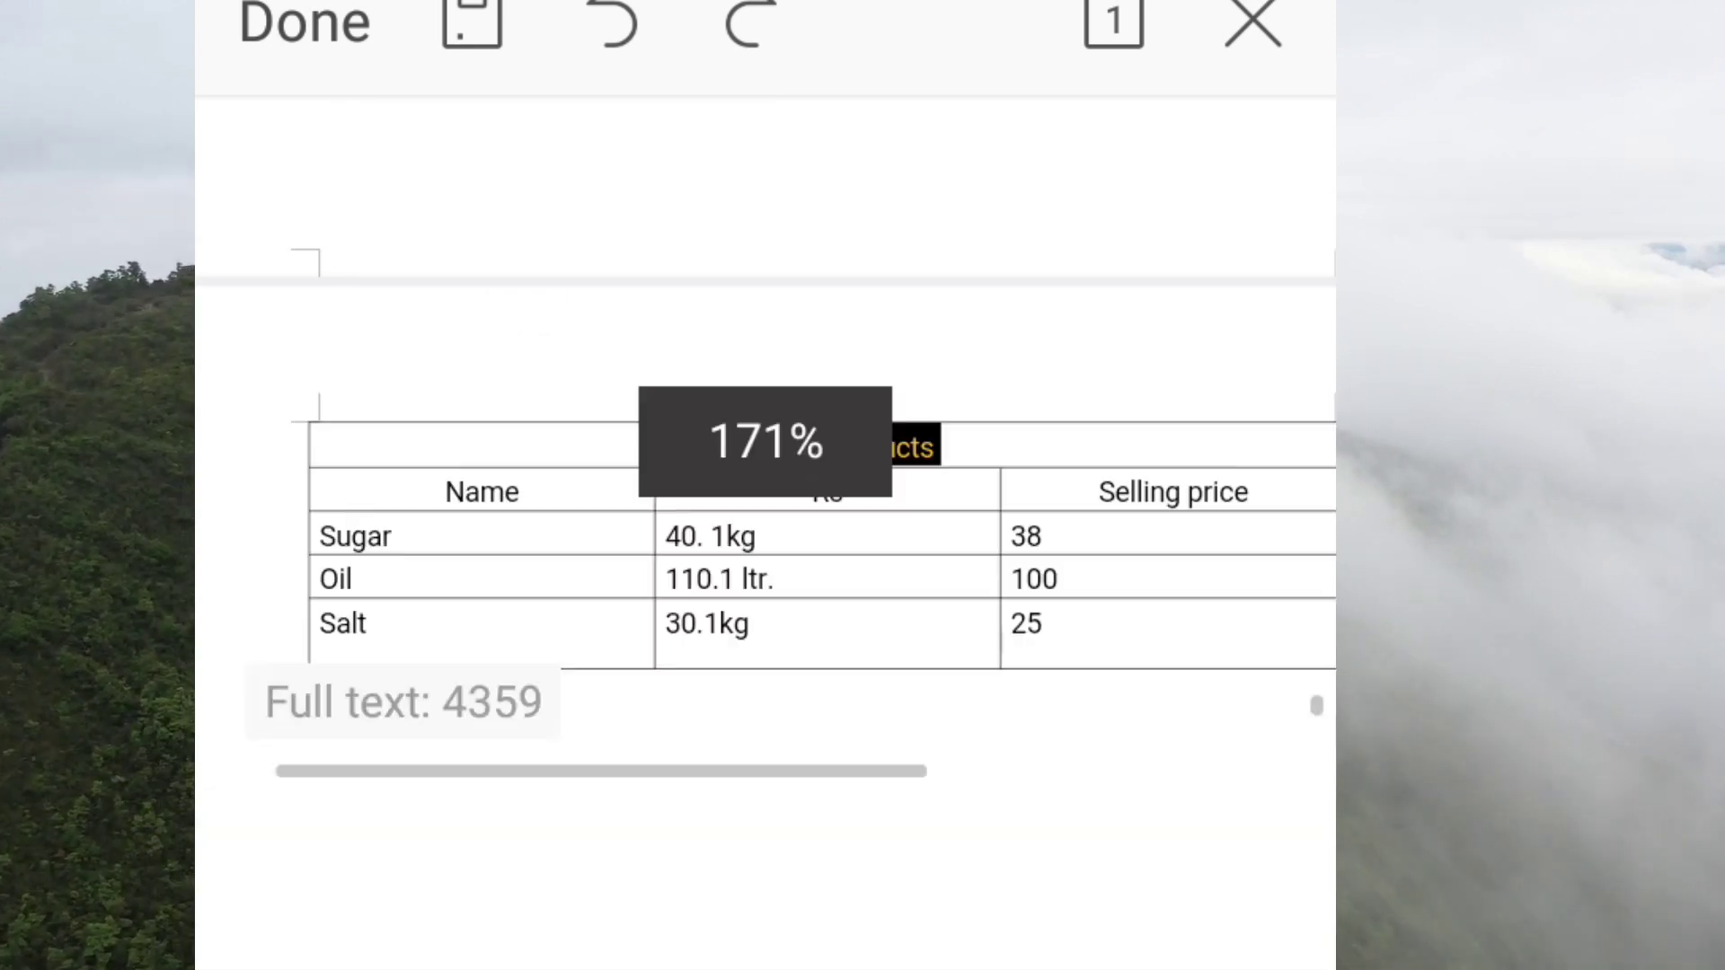
- Add four empty rows below the Salt row
{"action": "left_click", "coordinate": [368, 614]}
{"action": "scroll", "coordinate": [764, 449], "scroll_direction": "down", "scroll_amount": 3}
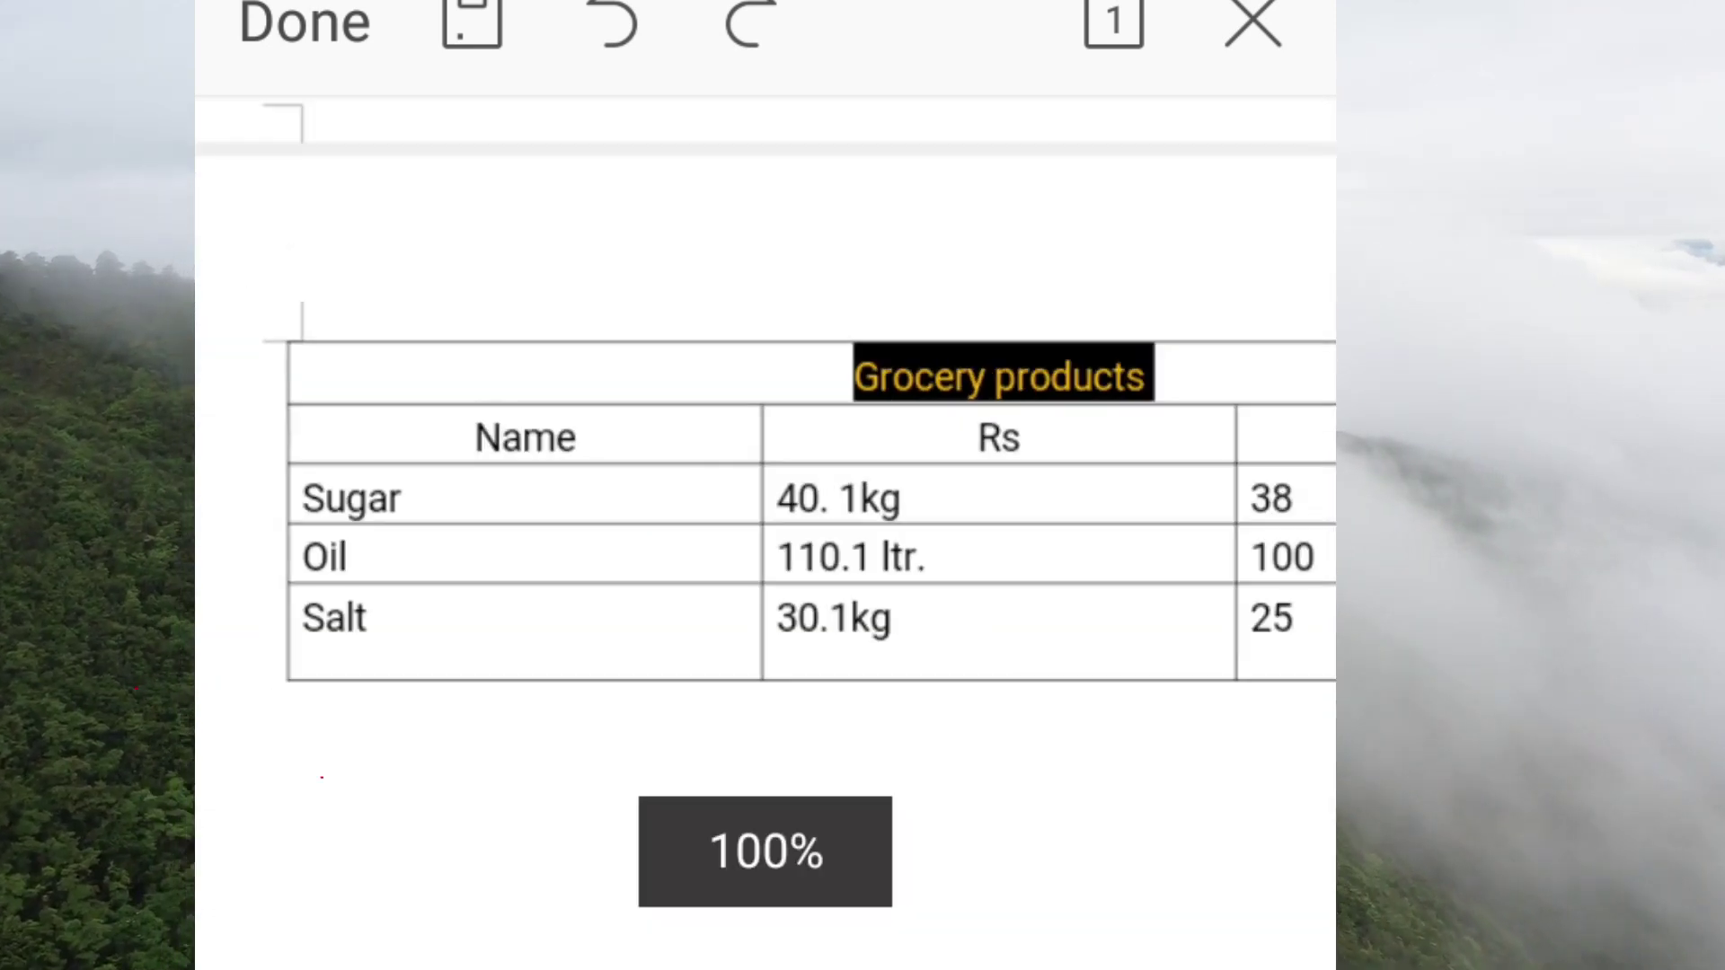
{"action": "left_click", "coordinate": [257, 735]}
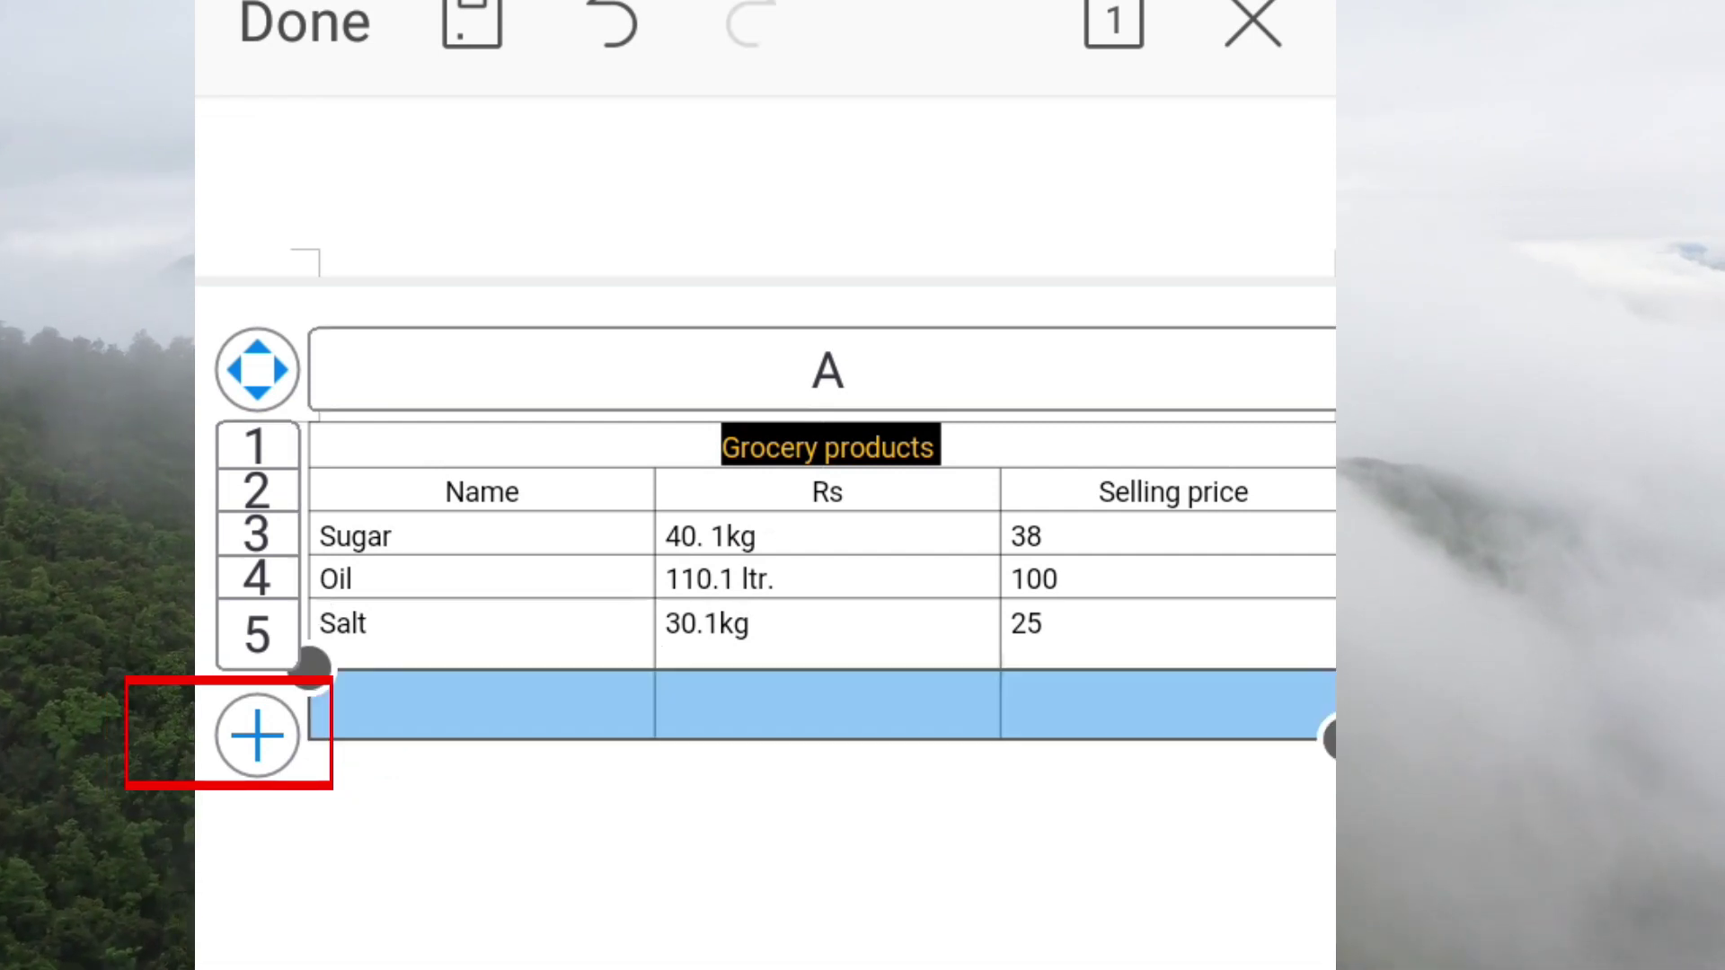
{"action": "left_click", "coordinate": [257, 806]}
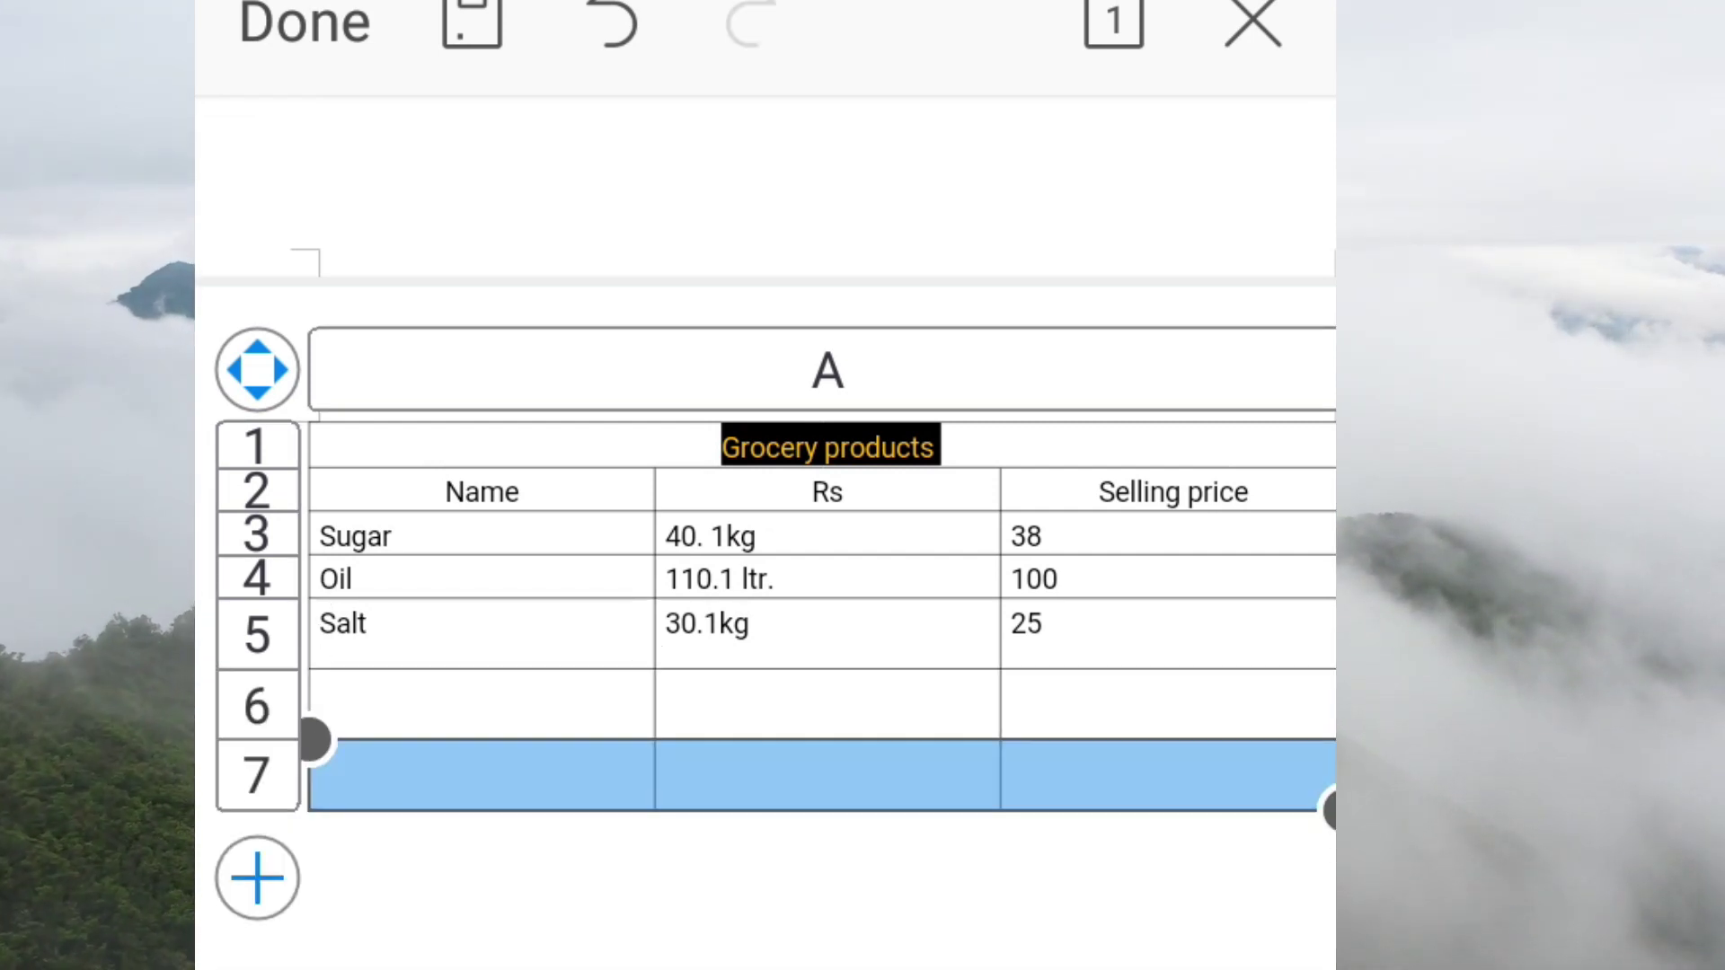
{"action": "left_click", "coordinate": [257, 874]}
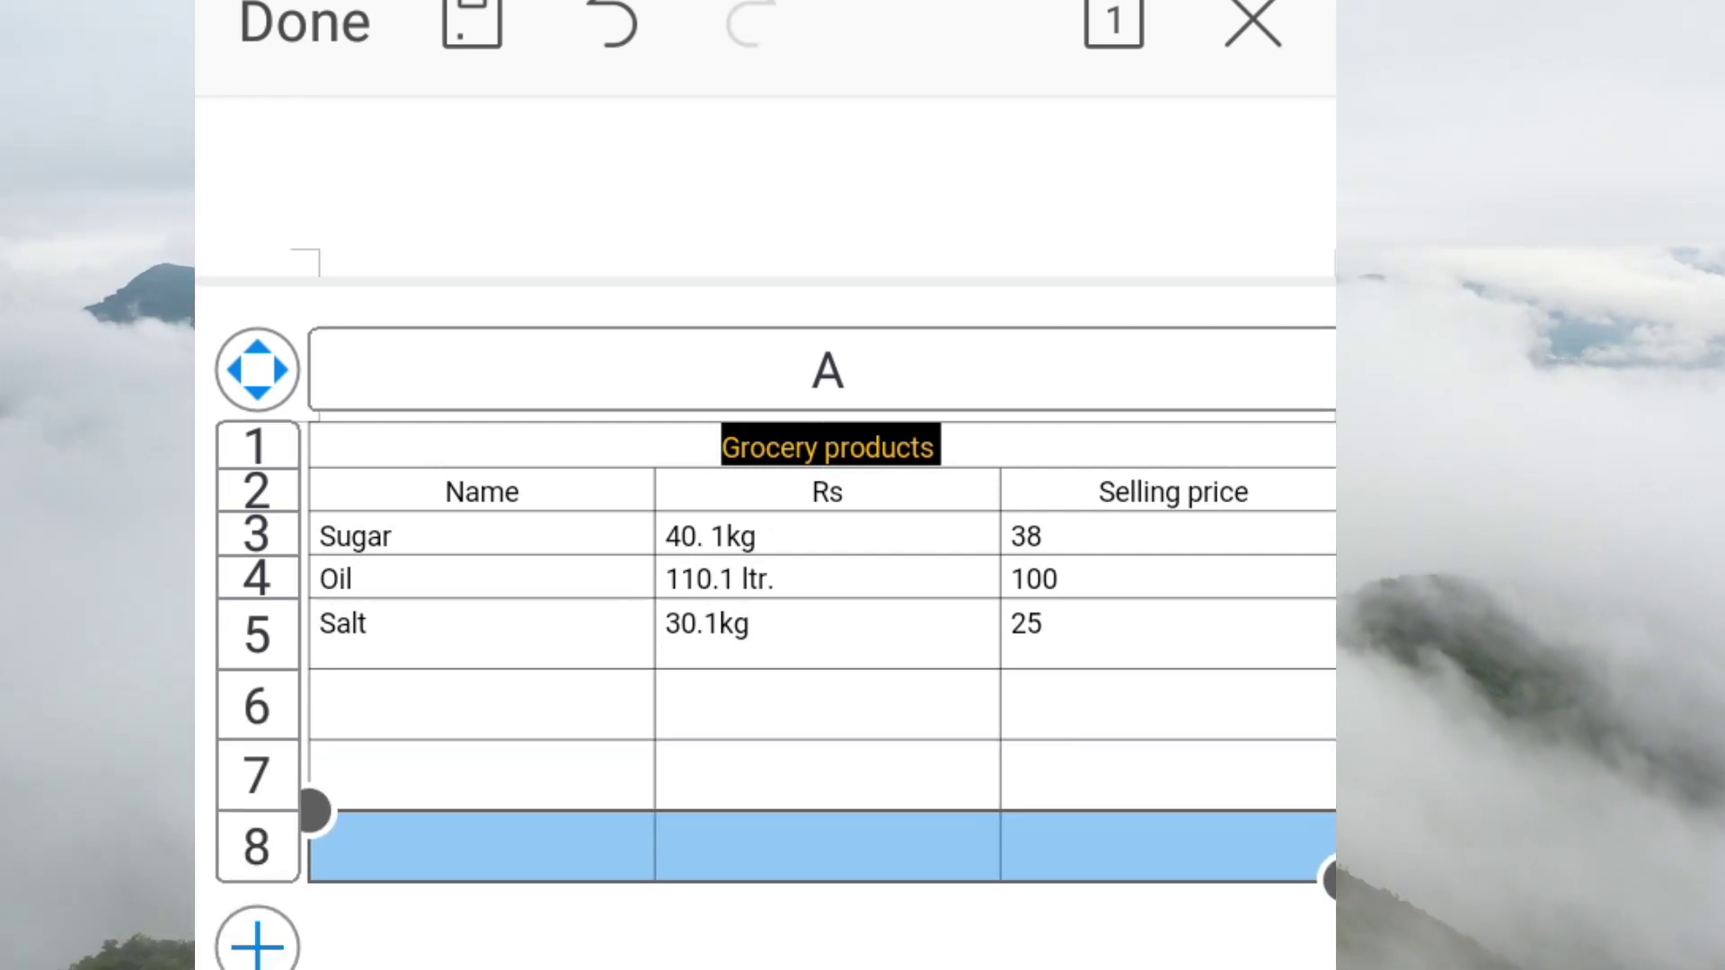
{"action": "left_click", "coordinate": [256, 944]}
- Delete the extra empty rows 8 and 9
{"action": "left_click_drag", "start_coordinate": [314, 881], "coordinate": [310, 423]}
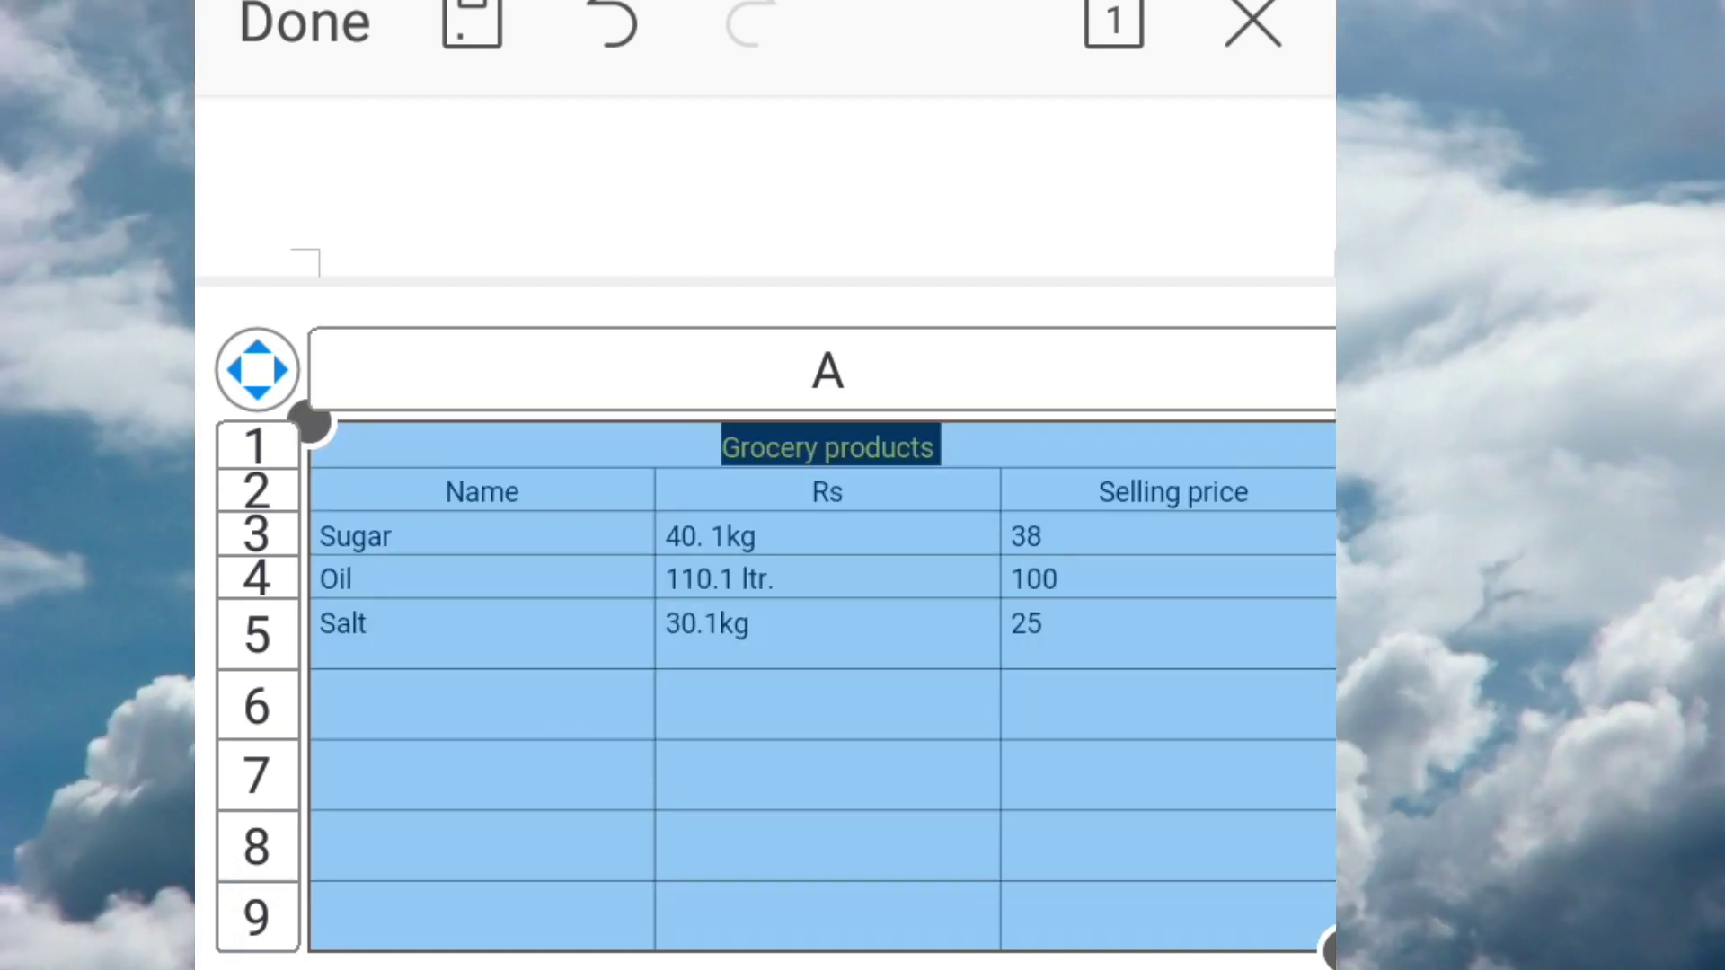
{"action": "left_click", "coordinate": [480, 840]}
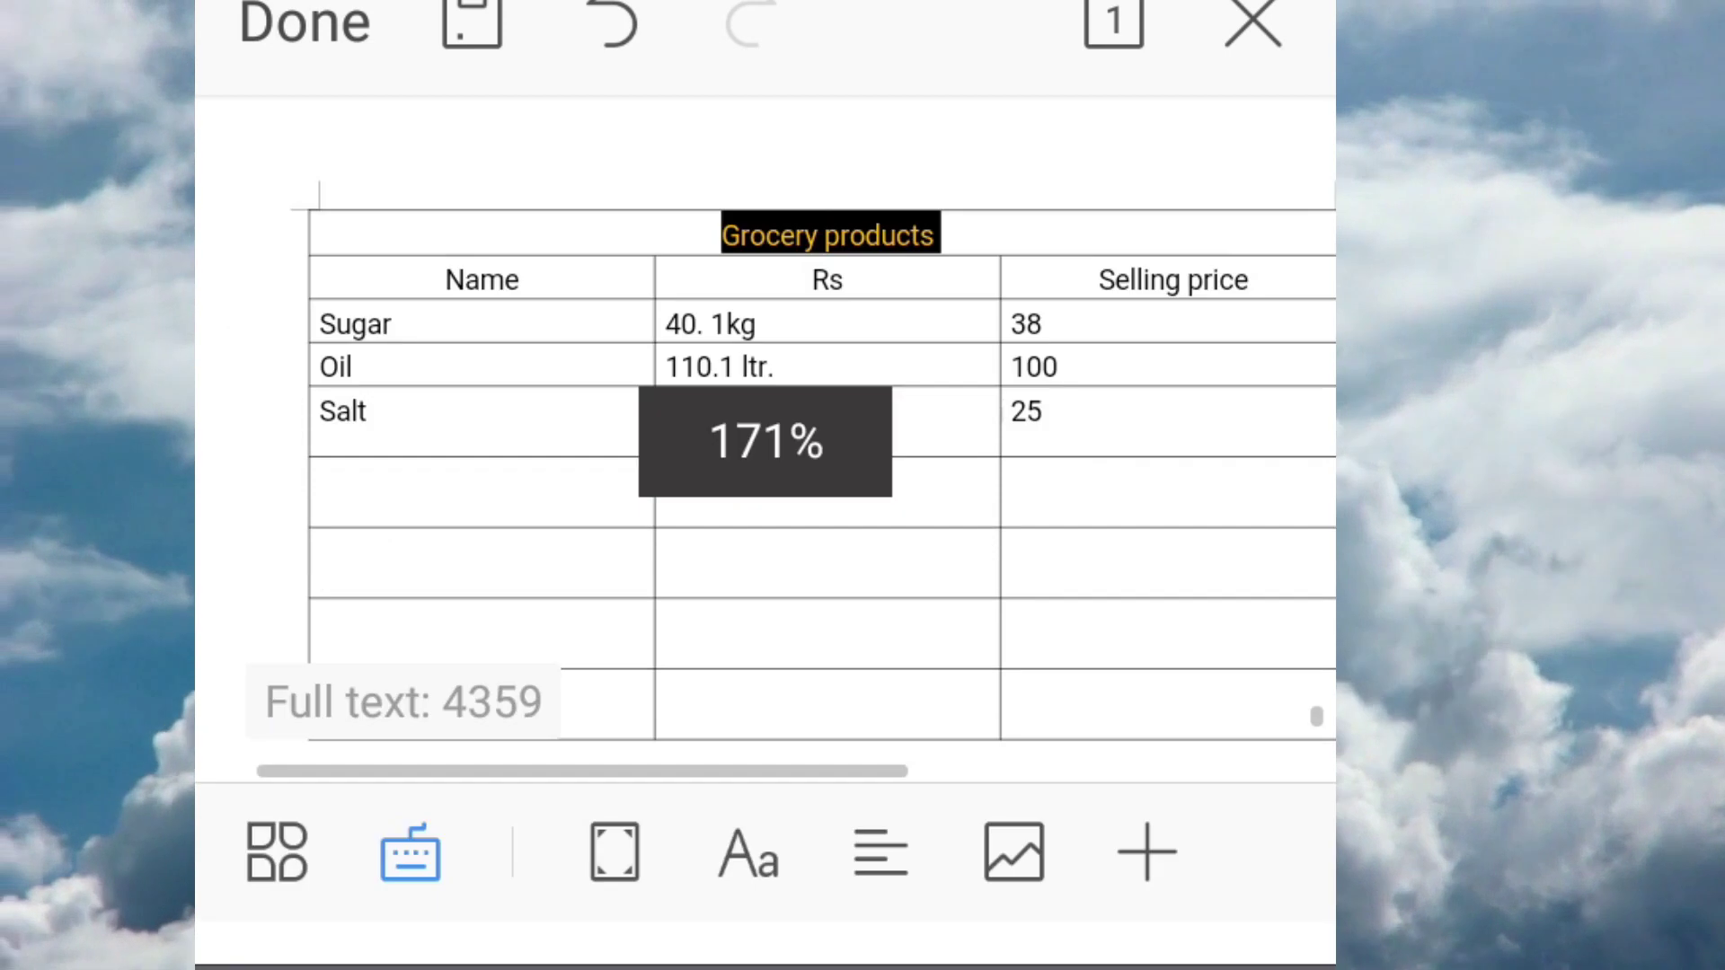
{"action": "key", "text": "Escape"}
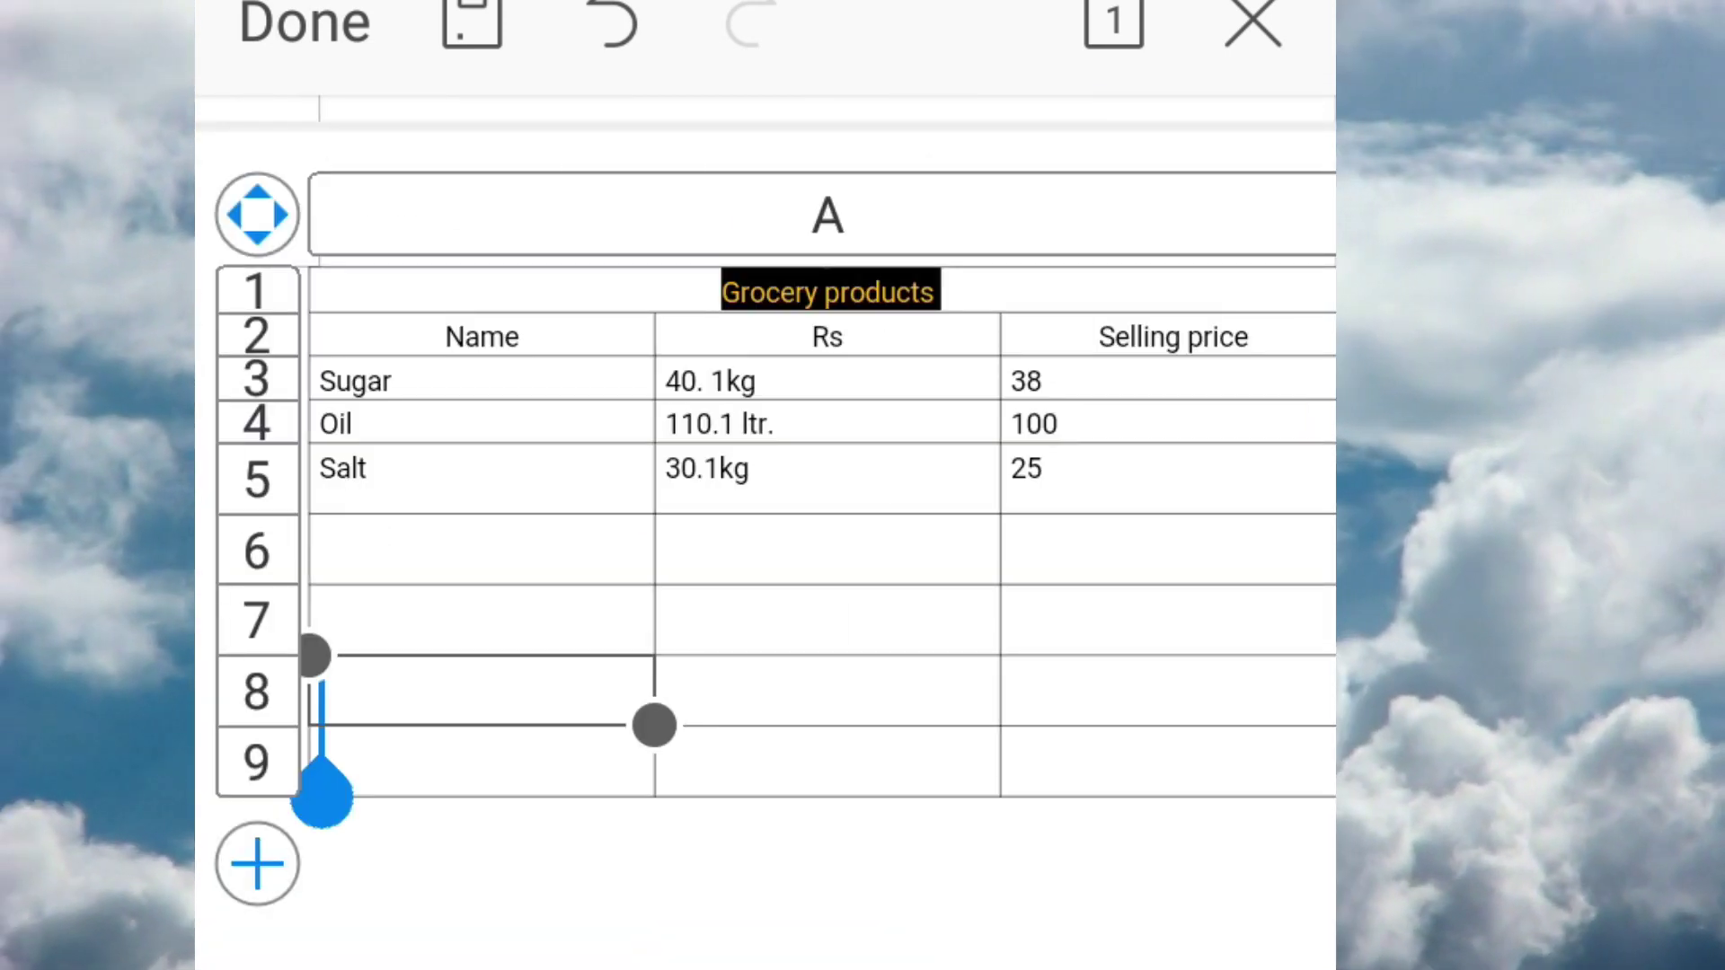
{"action": "left_click_drag", "start_coordinate": [654, 726], "coordinate": [1328, 794]}
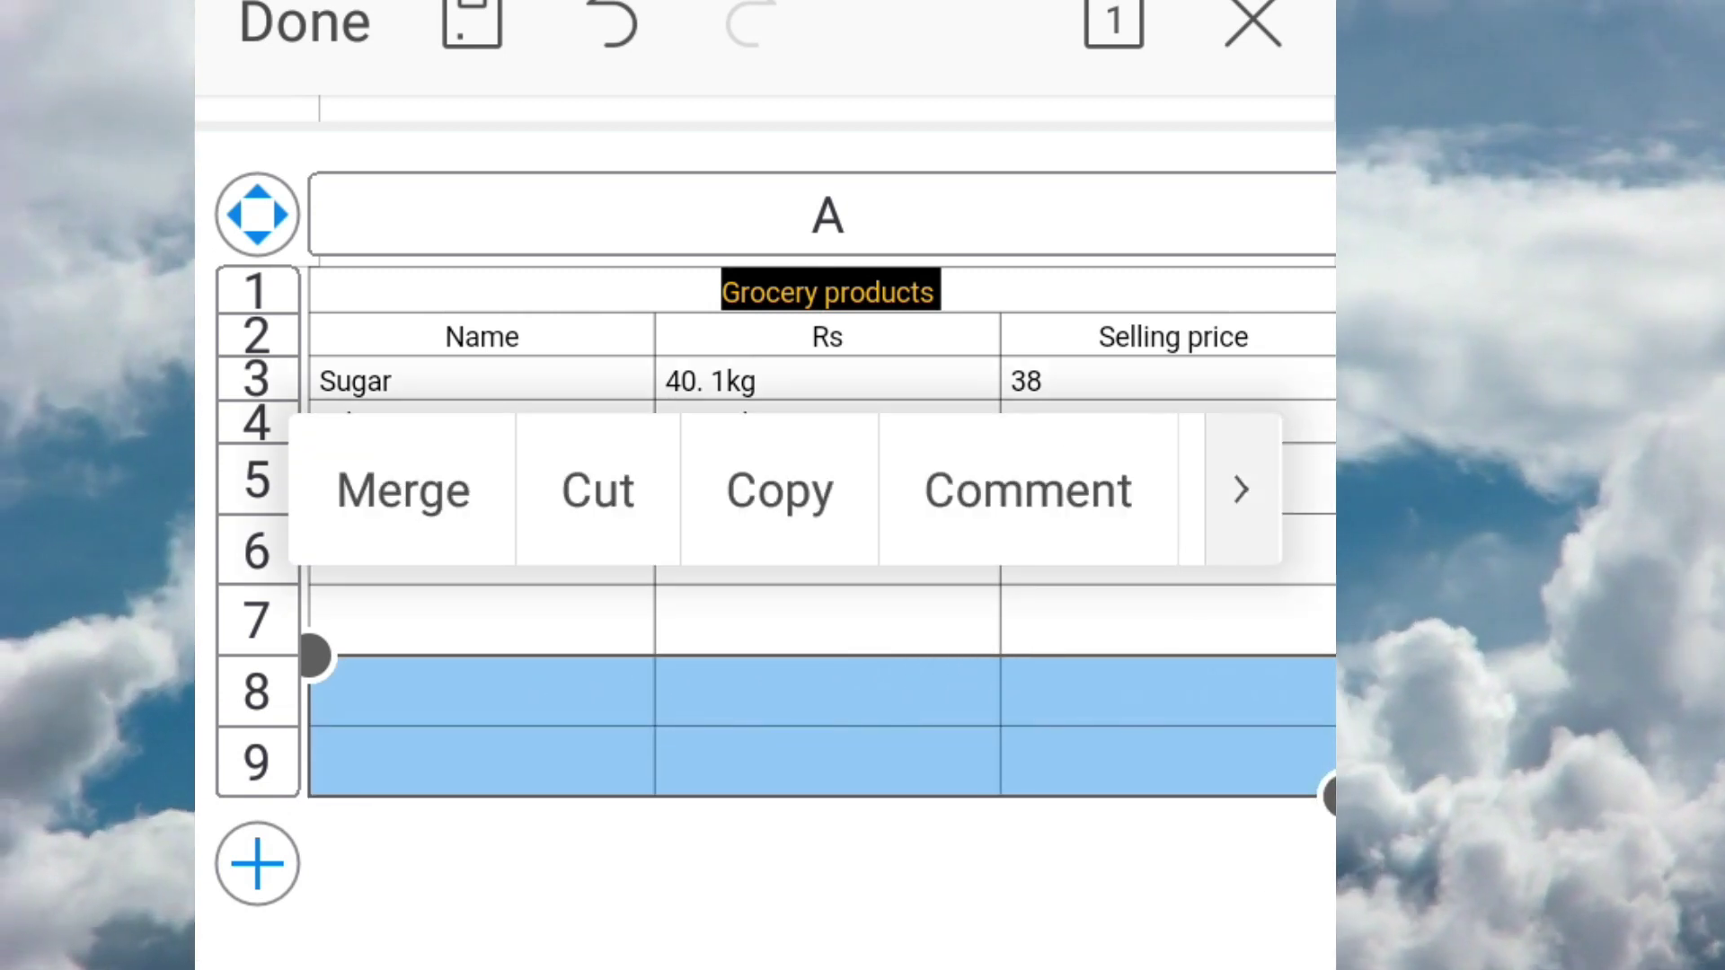
{"action": "left_click", "coordinate": [1240, 490]}
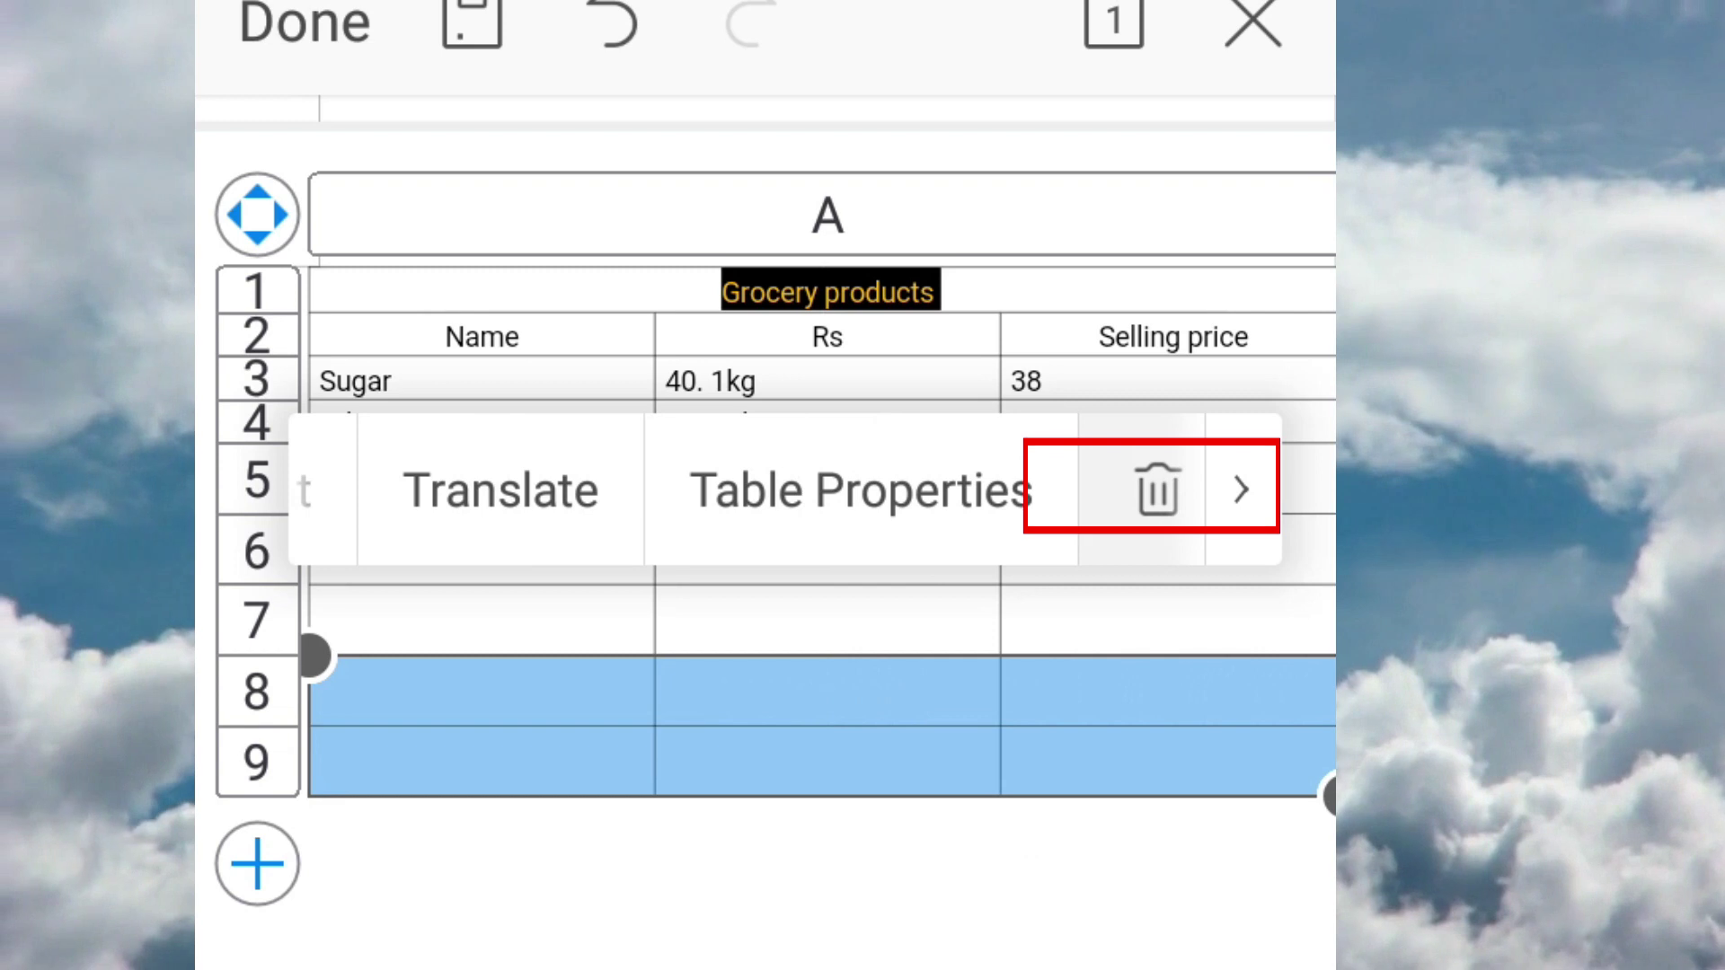
{"action": "left_click", "coordinate": [1157, 489]}
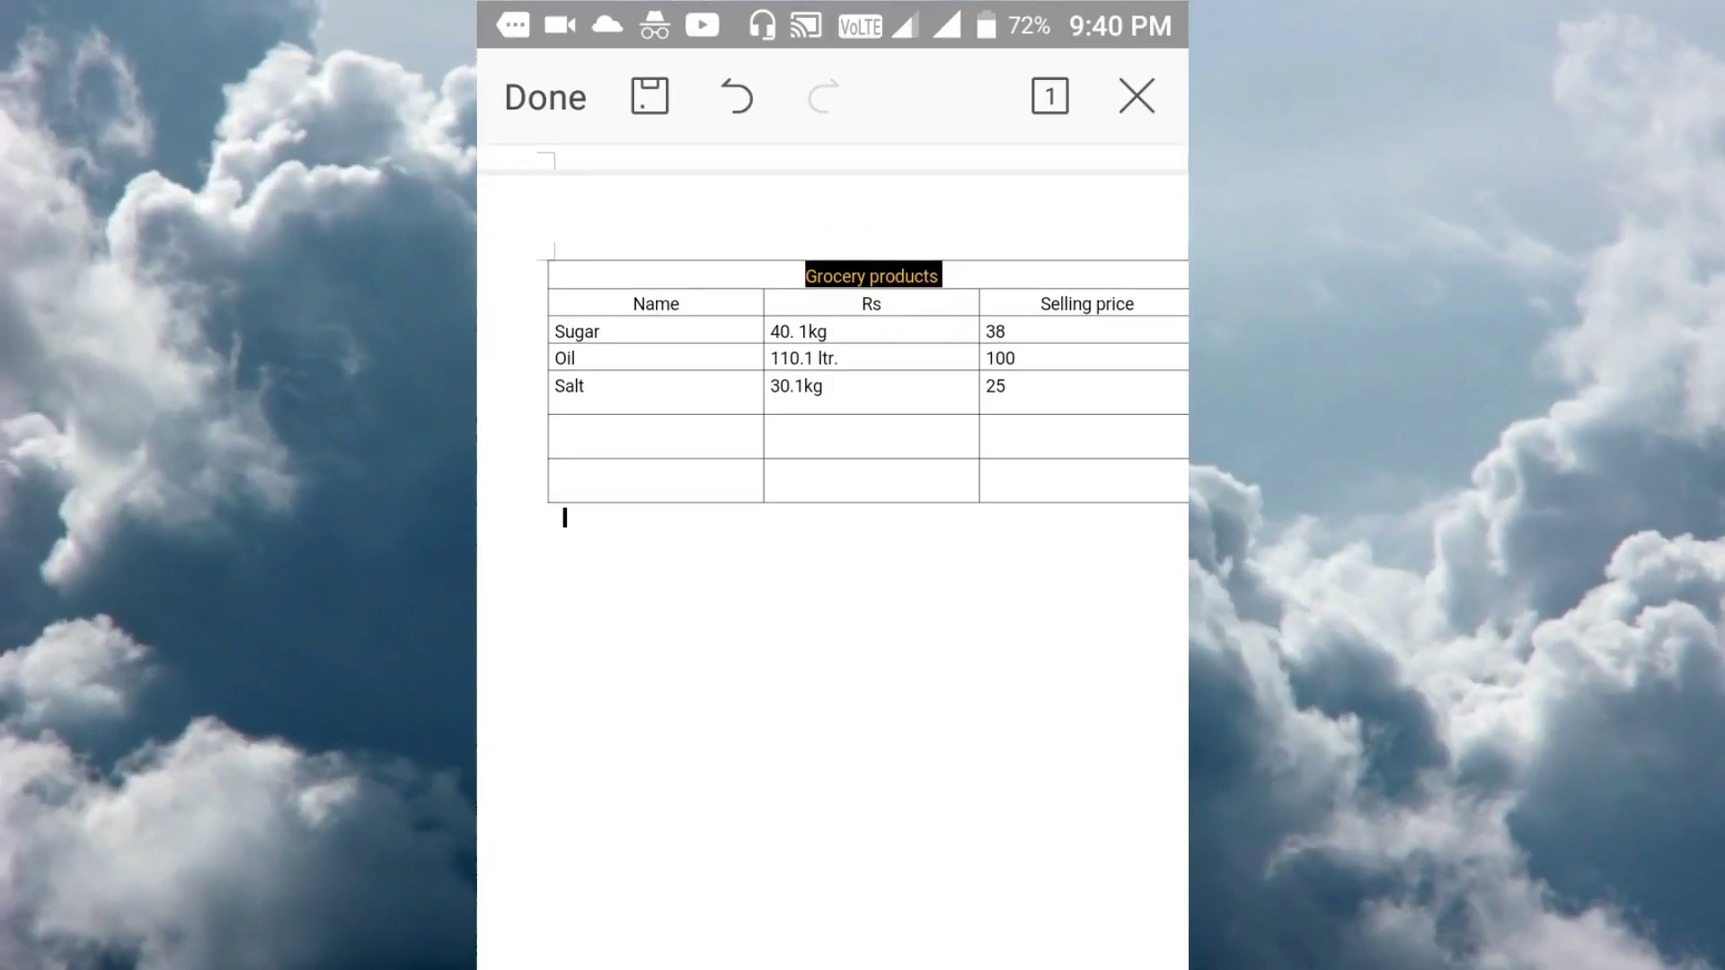
- Delete extra empty row 7, leaving one blank row below Salt
{"action": "left_click", "coordinate": [764, 490]}
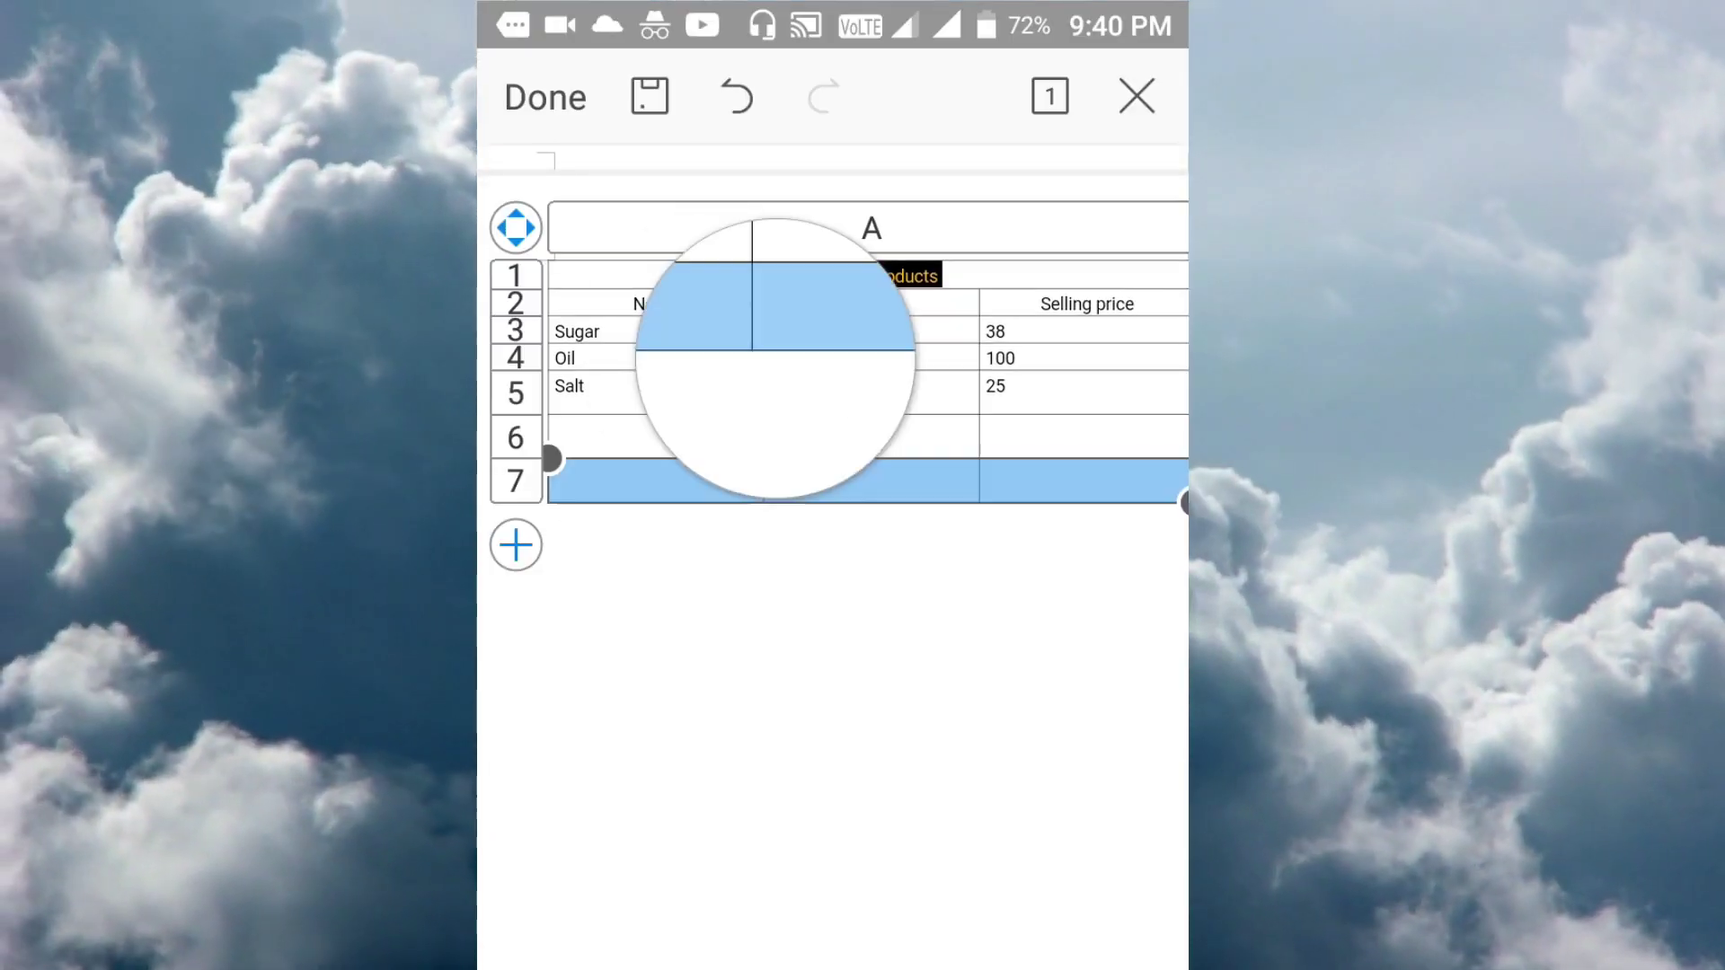
{"action": "left_click_drag", "start_coordinate": [762, 500], "coordinate": [1184, 503]}
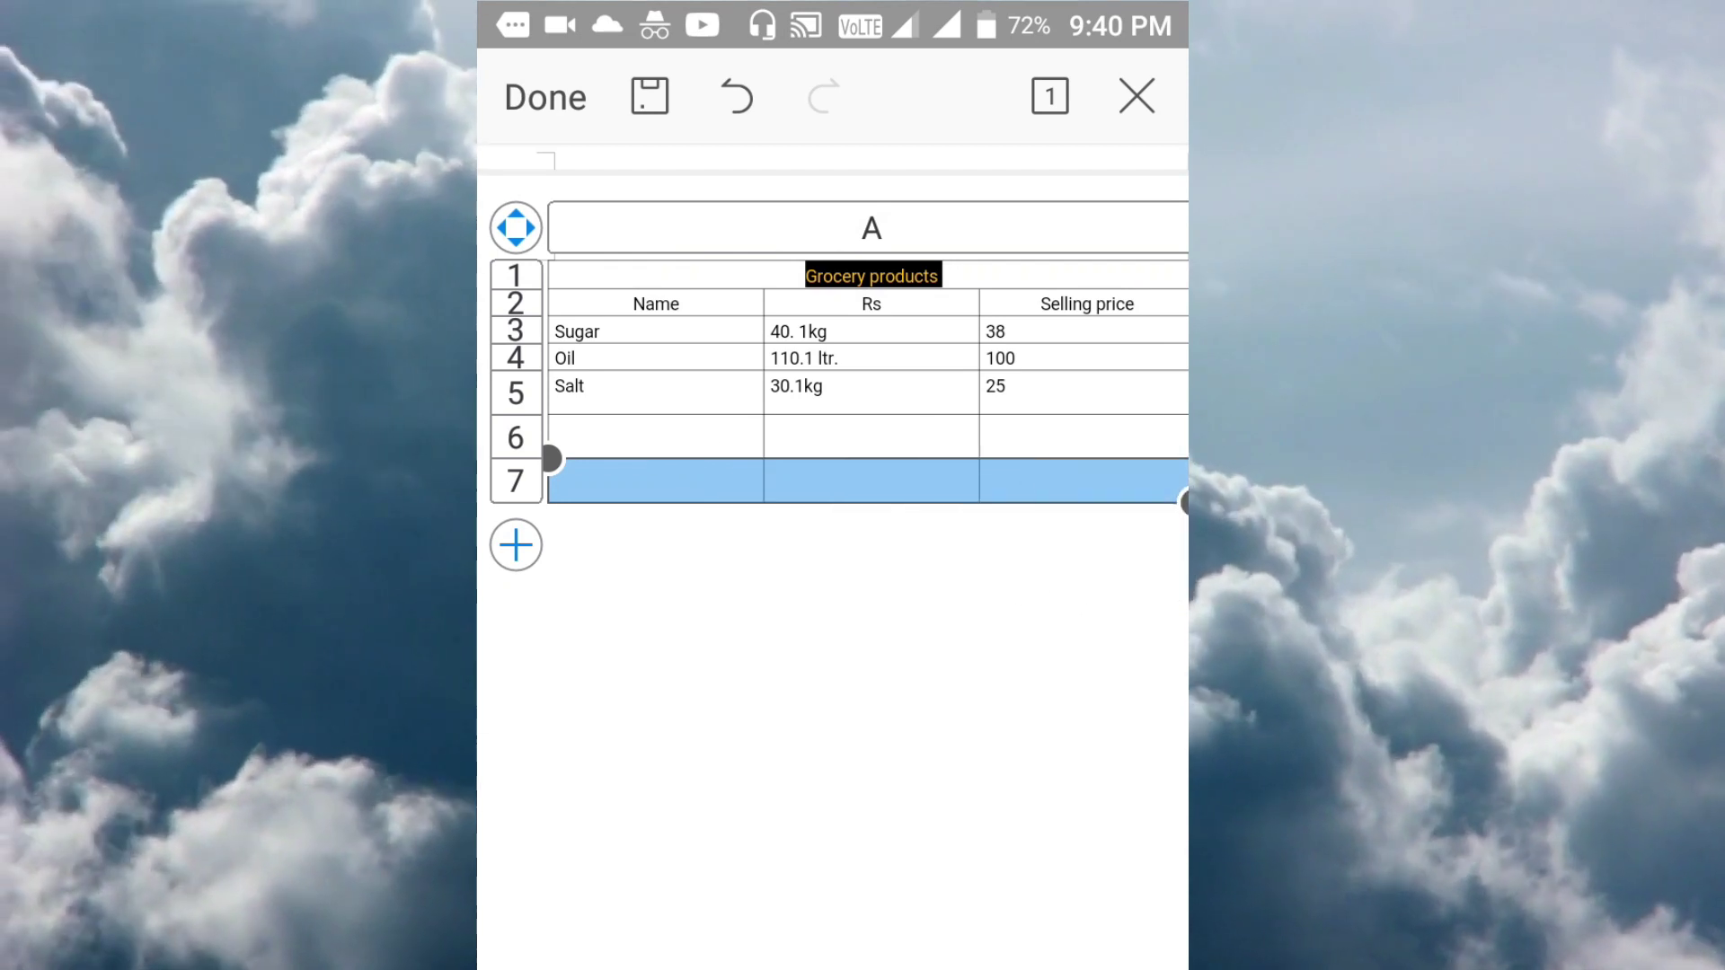
{"action": "left_click", "coordinate": [1129, 353]}
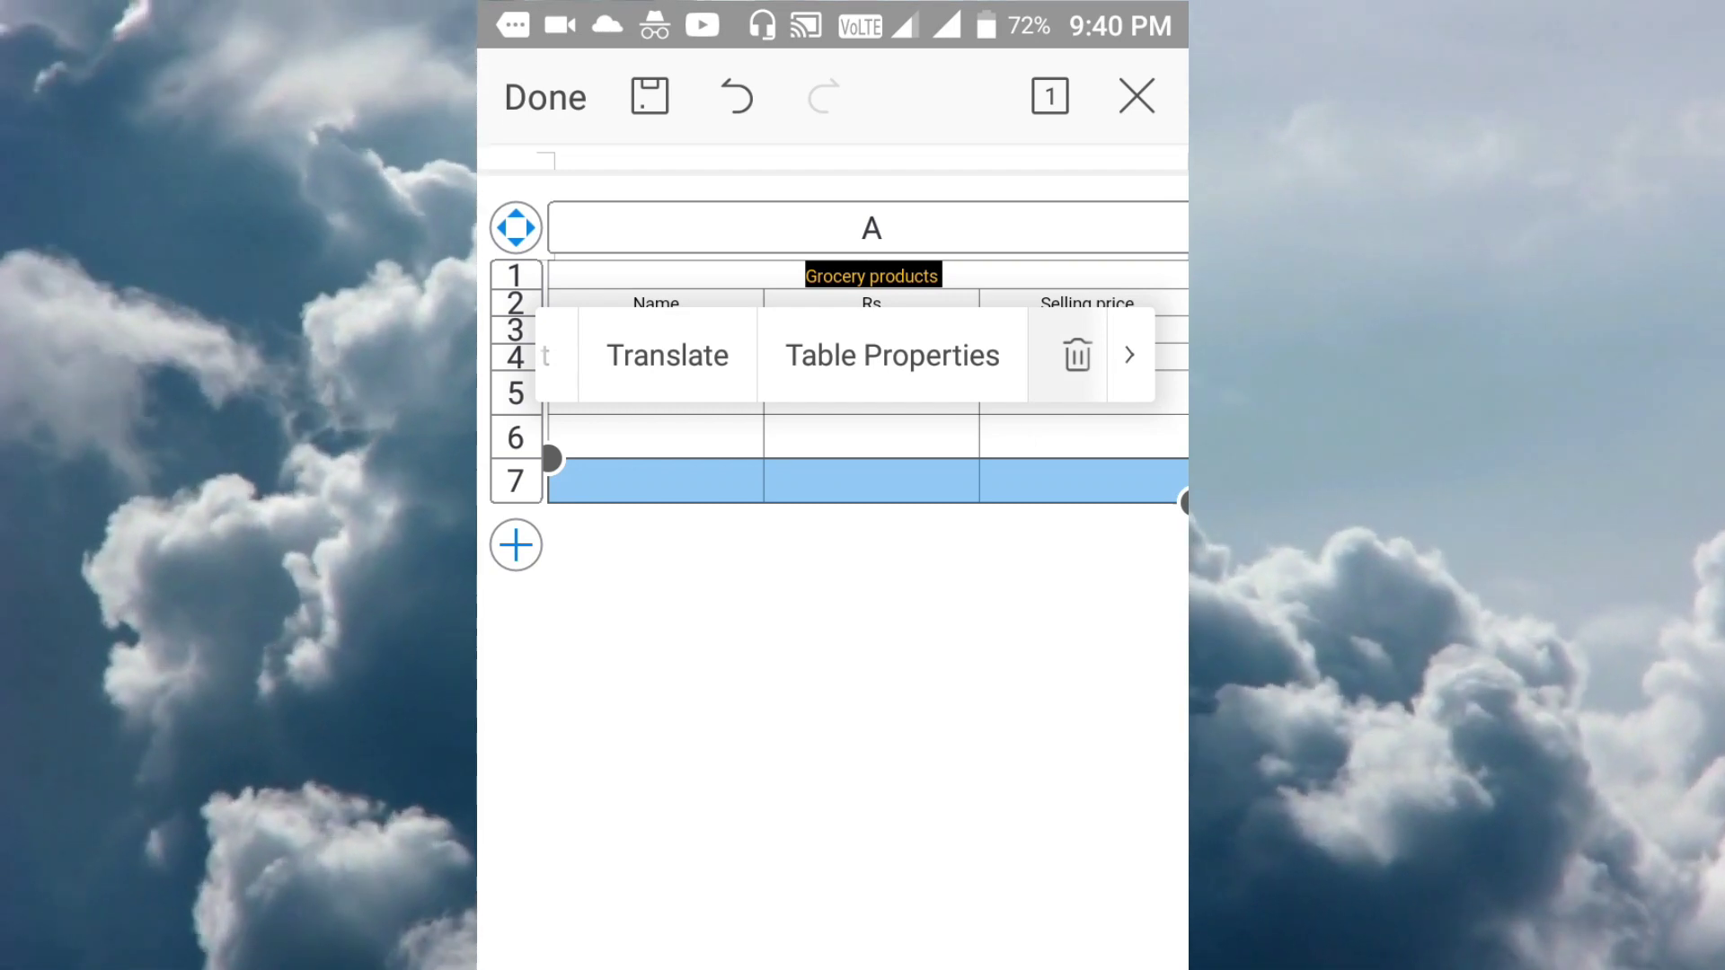
{"action": "left_click", "coordinate": [564, 485]}
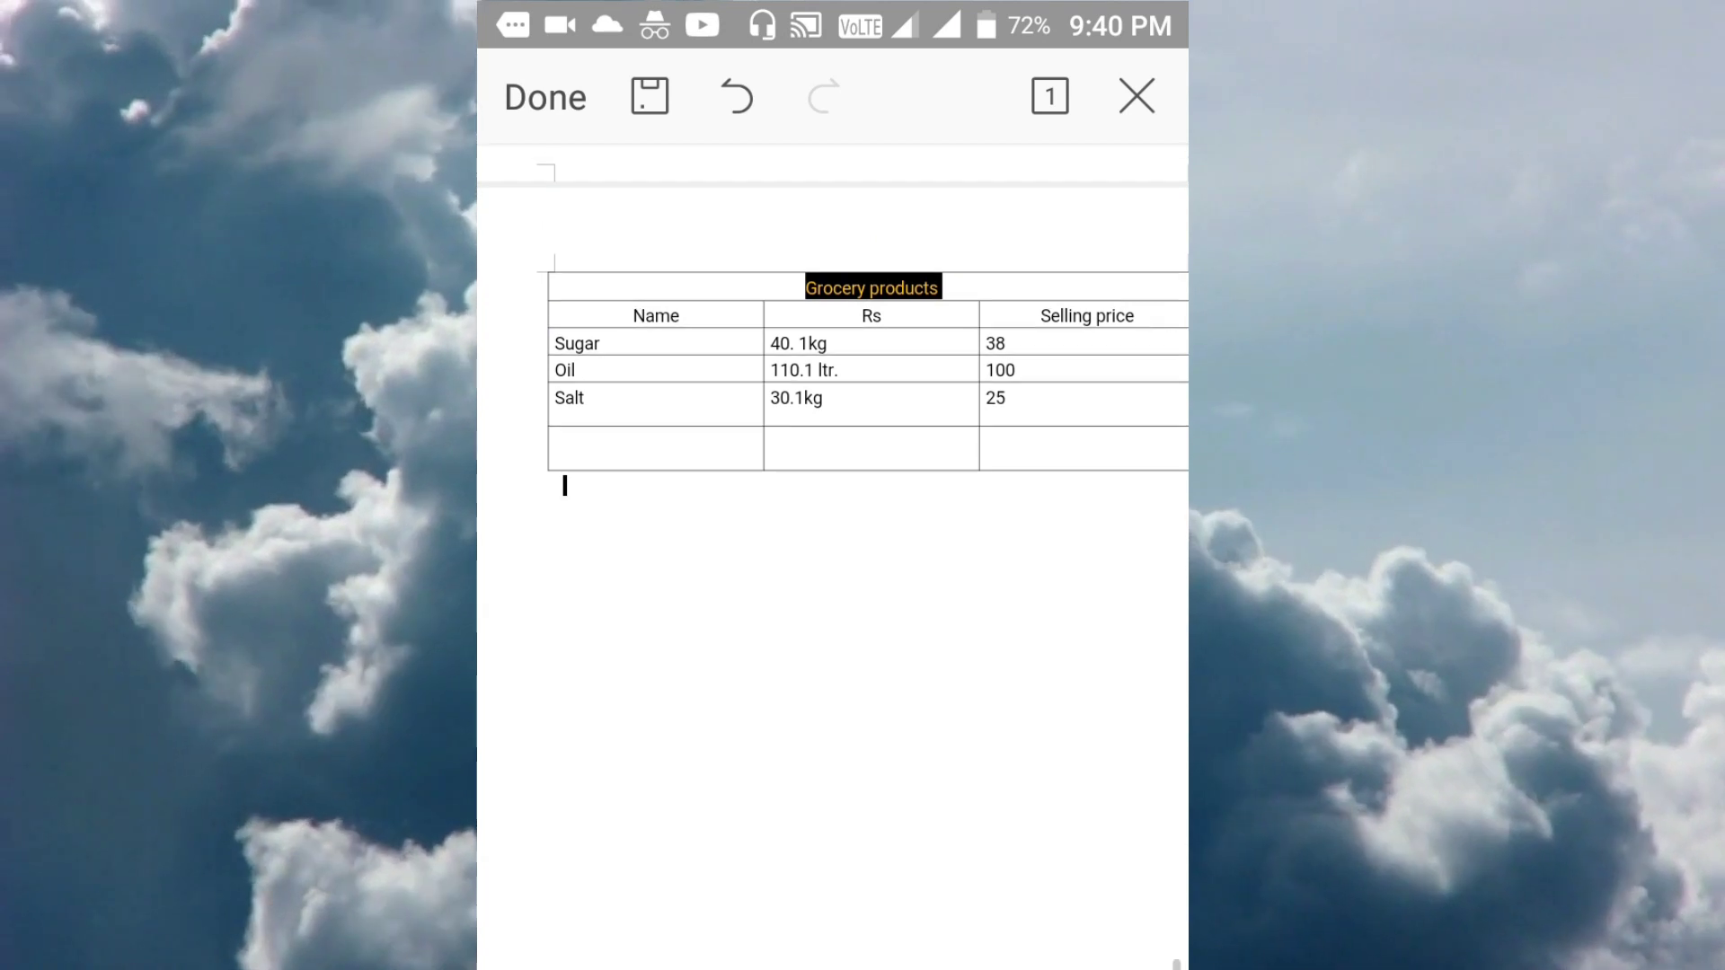
{"action": "scroll", "coordinate": [832, 449], "scroll_direction": "up", "scroll_amount": 2}
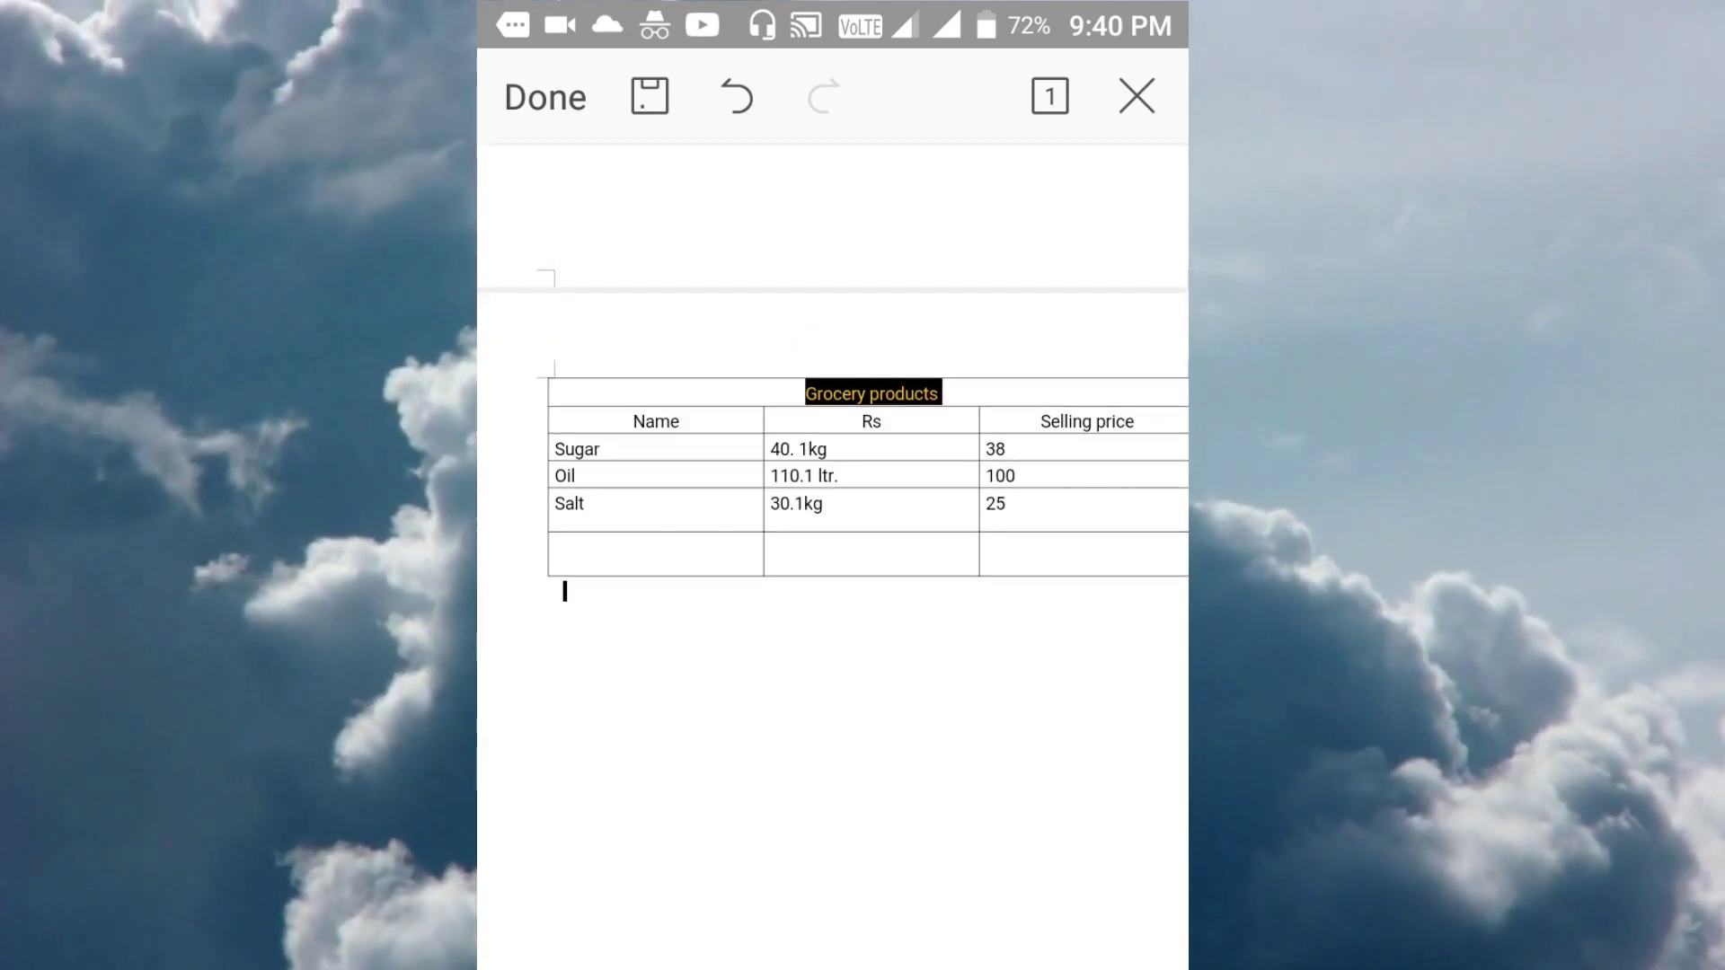
{"action": "left_click", "coordinate": [656, 553]}
{"action": "left_click_drag", "start_coordinate": [759, 571], "coordinate": [1184, 574]}
{"action": "left_click_drag", "start_coordinate": [549, 531], "coordinate": [763, 488]}
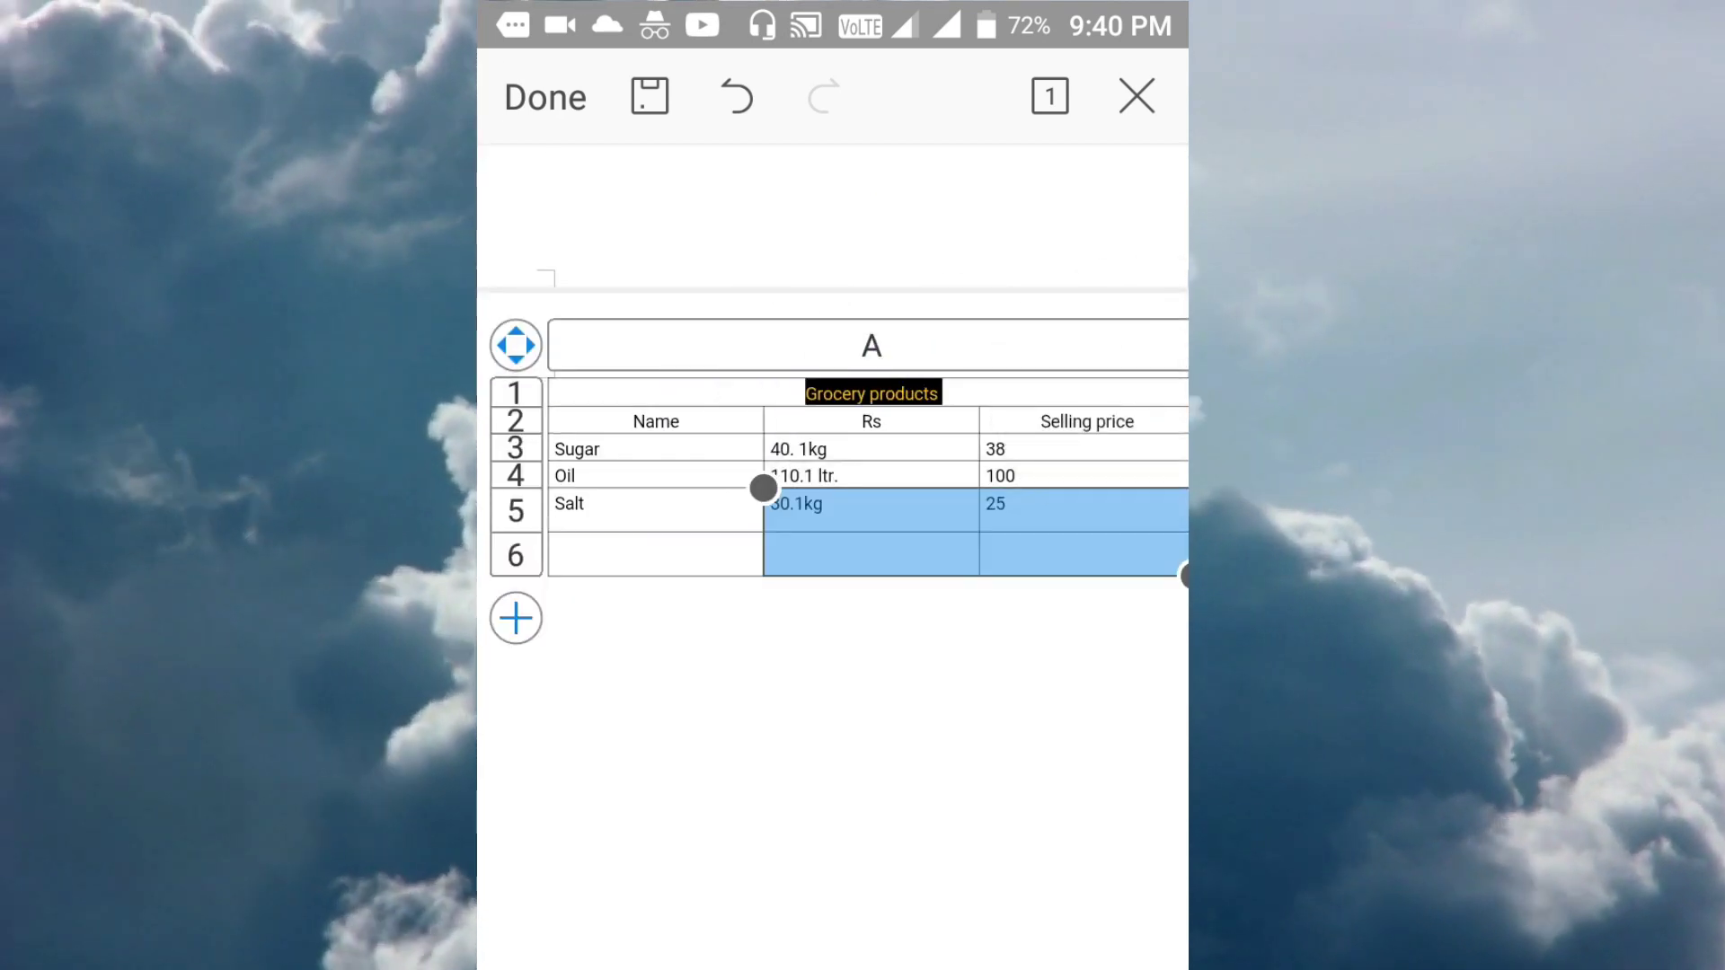
- Select the Sugar, Oil and Salt rows and set their text colour to blue
{"action": "left_click", "coordinate": [564, 620]}
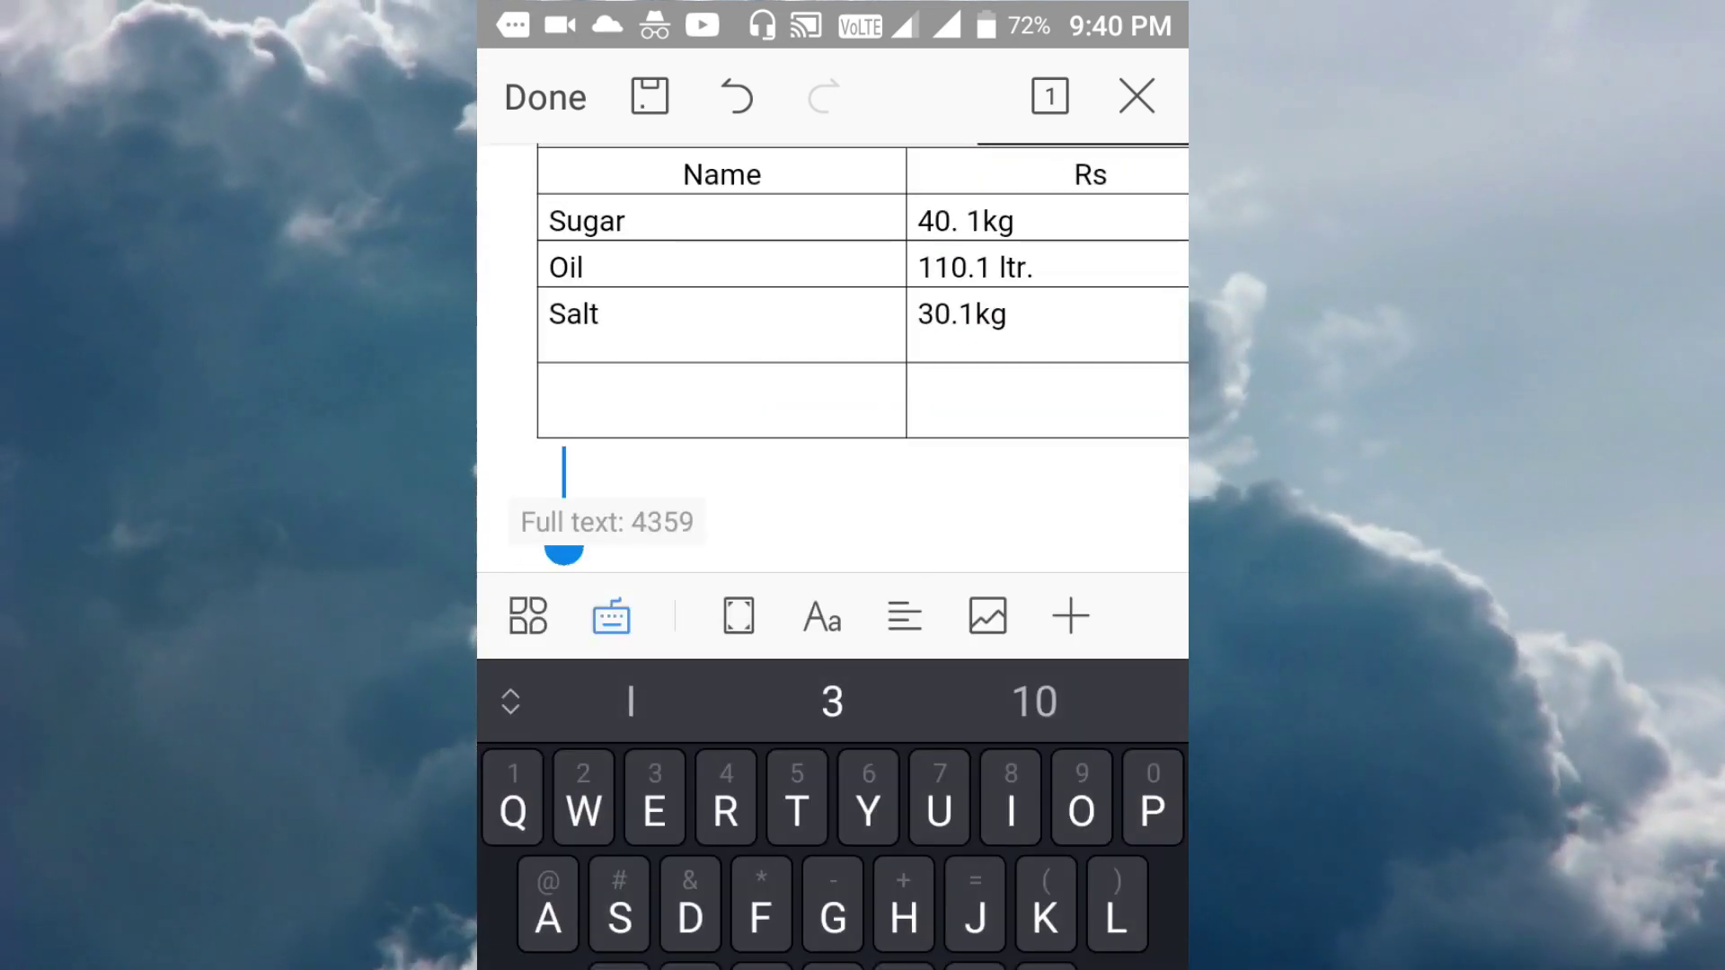
{"action": "key", "text": "Escape"}
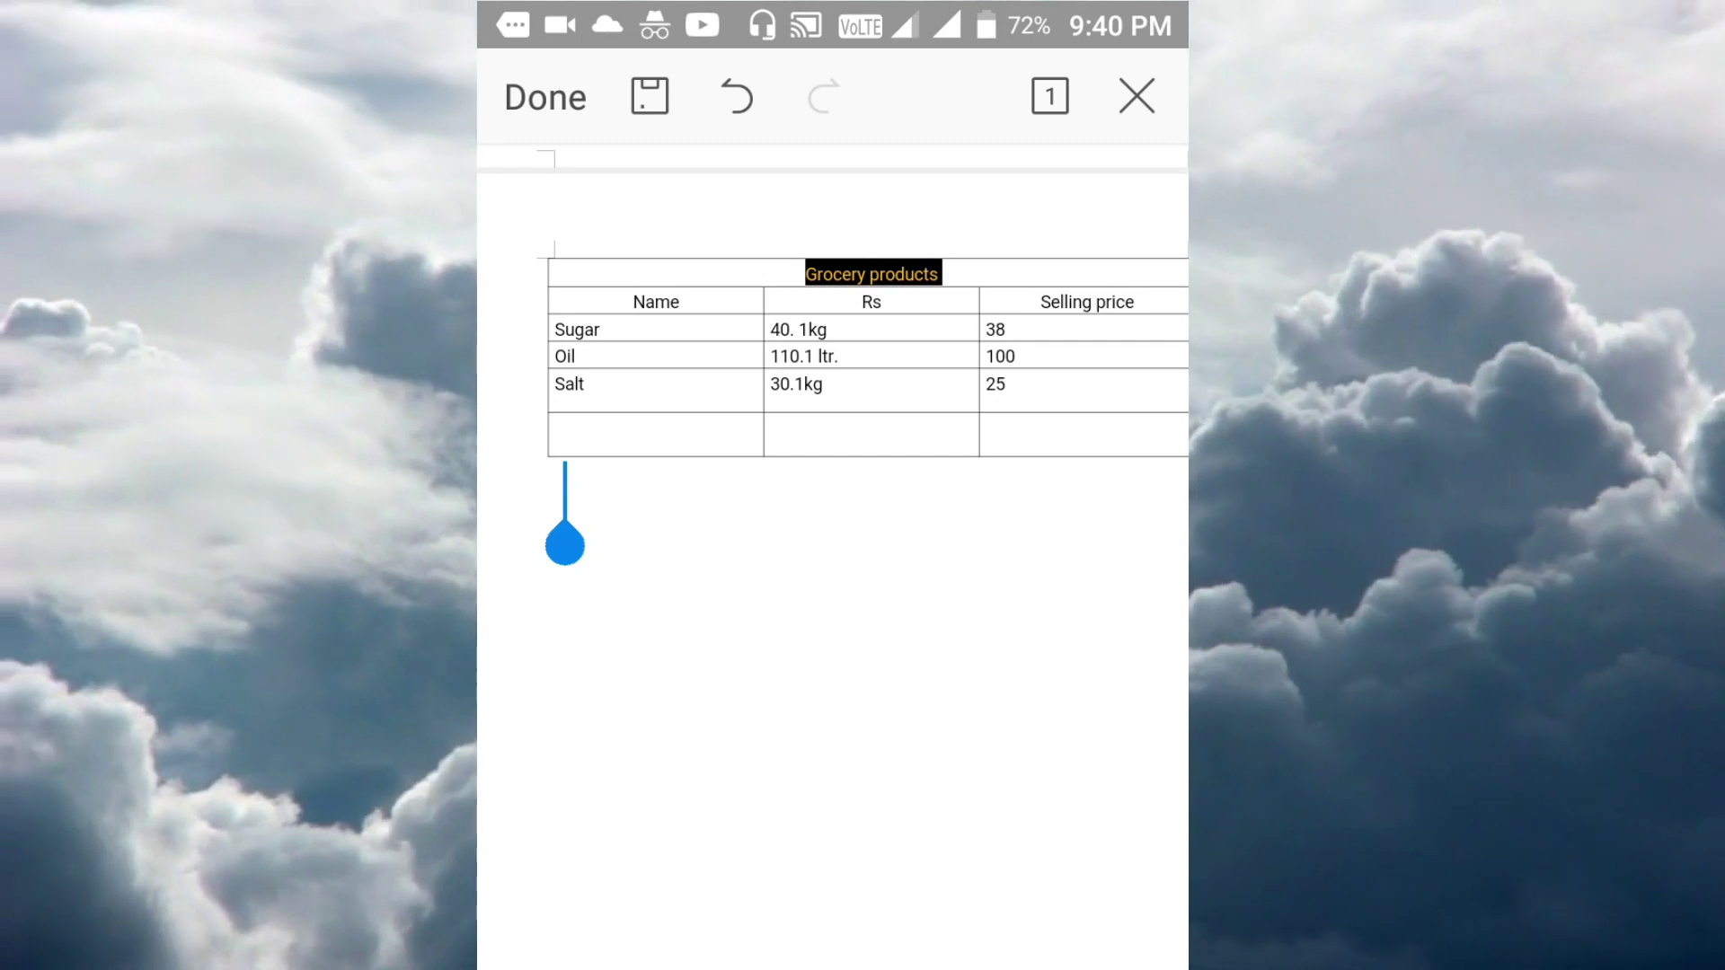
{"action": "left_click_drag", "start_coordinate": [564, 545], "coordinate": [575, 356]}
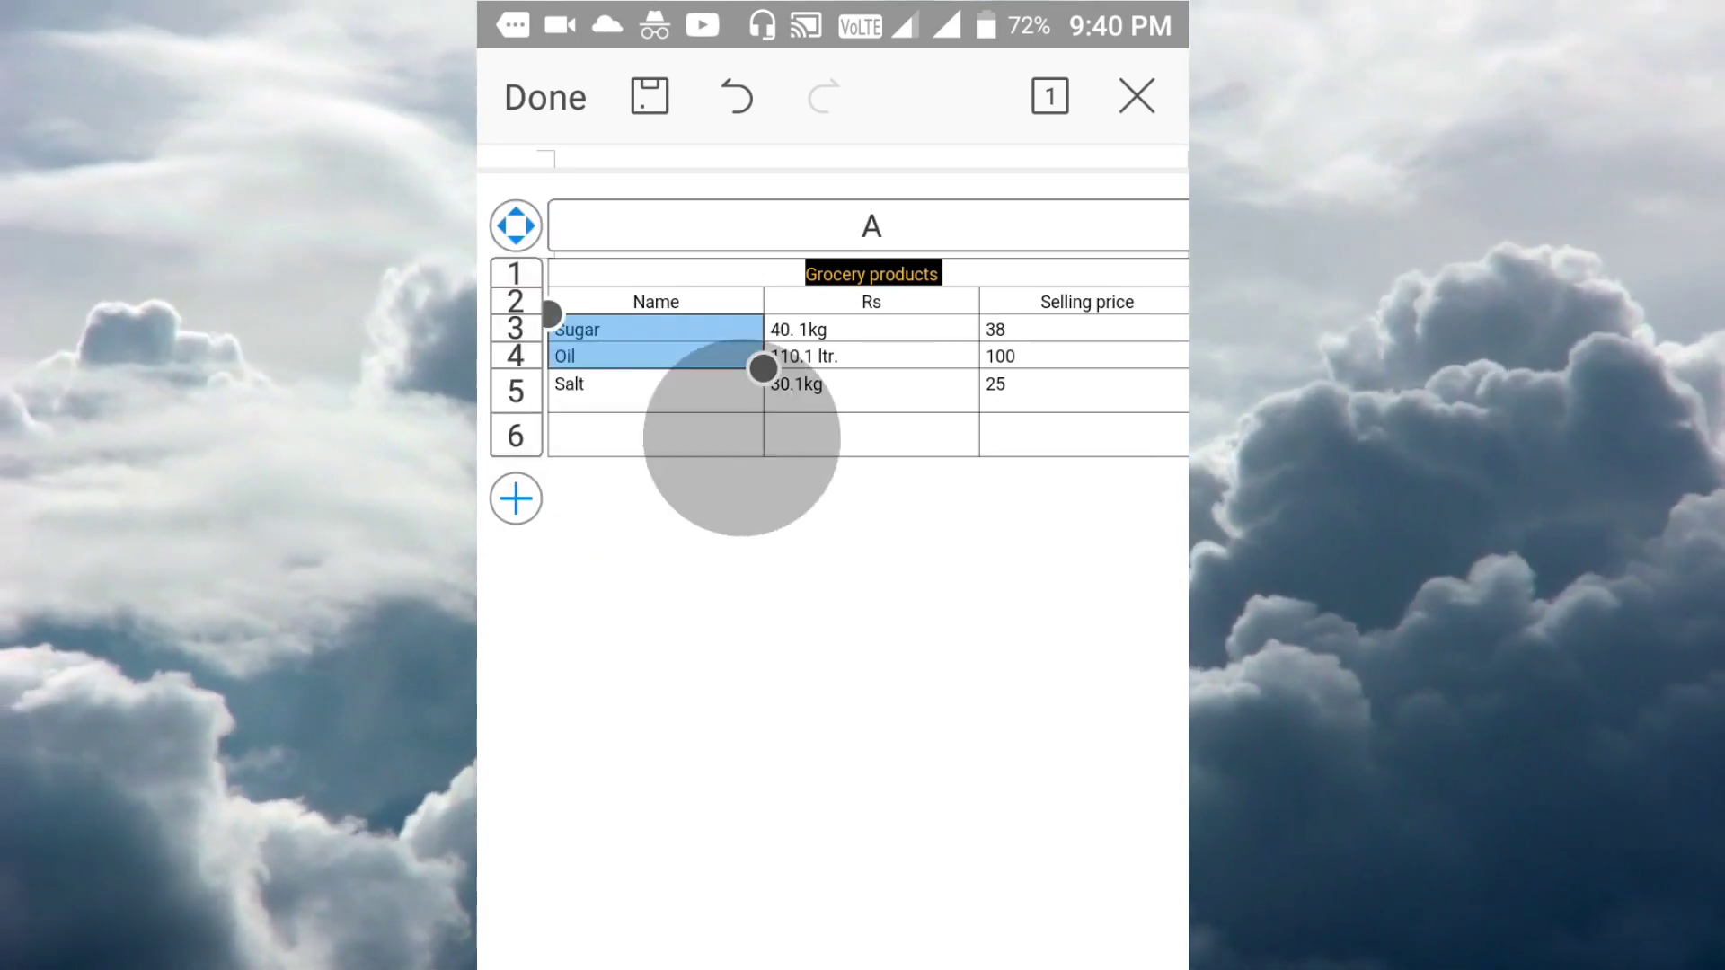
{"action": "left_click_drag", "start_coordinate": [741, 437], "coordinate": [1164, 481]}
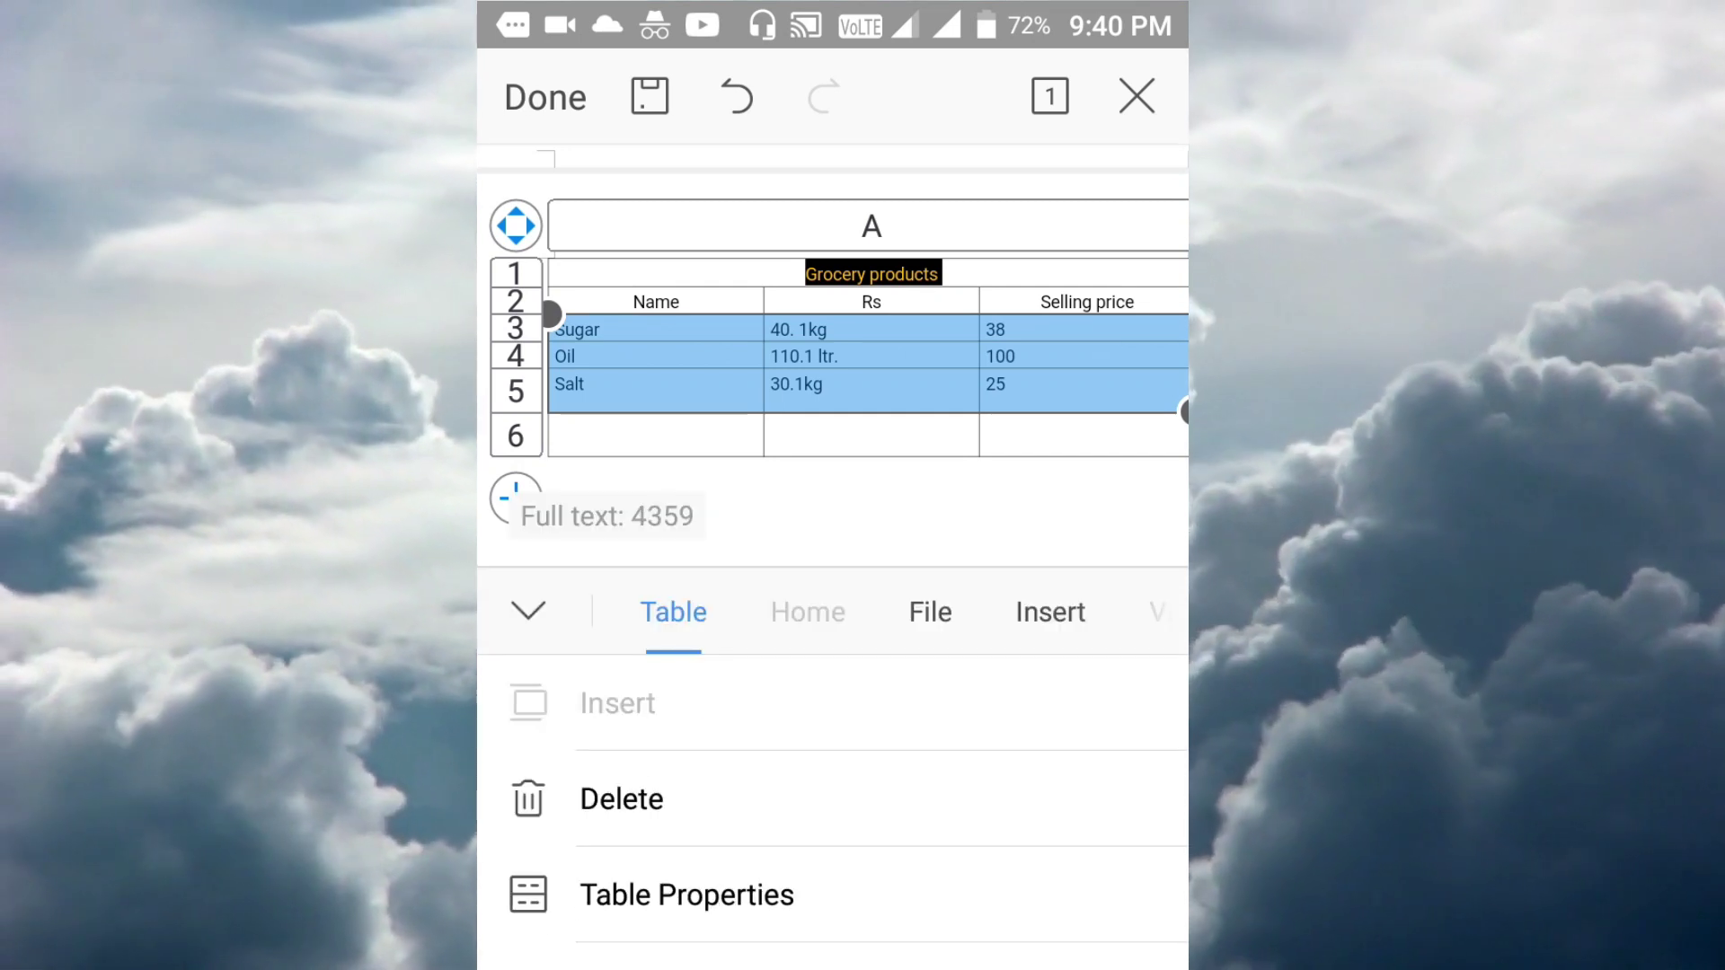
{"action": "left_click", "coordinate": [808, 612]}
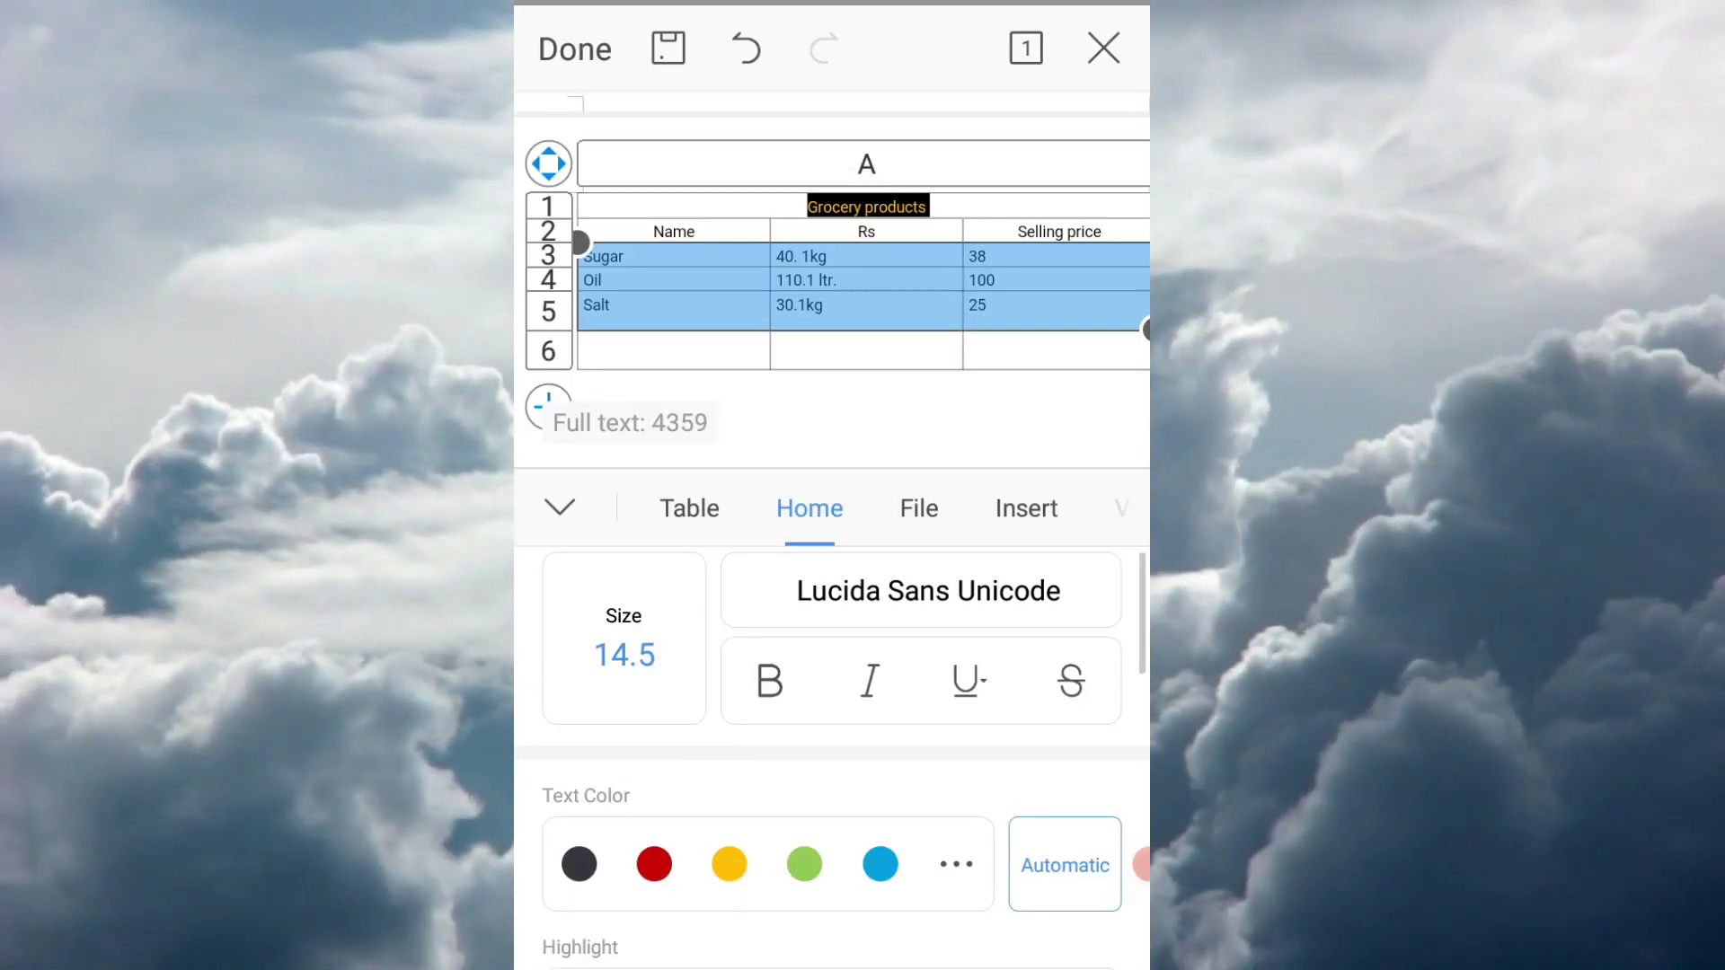
{"action": "scroll", "coordinate": [832, 764], "scroll_direction": "down", "scroll_amount": 2}
{"action": "left_click", "coordinate": [804, 728]}
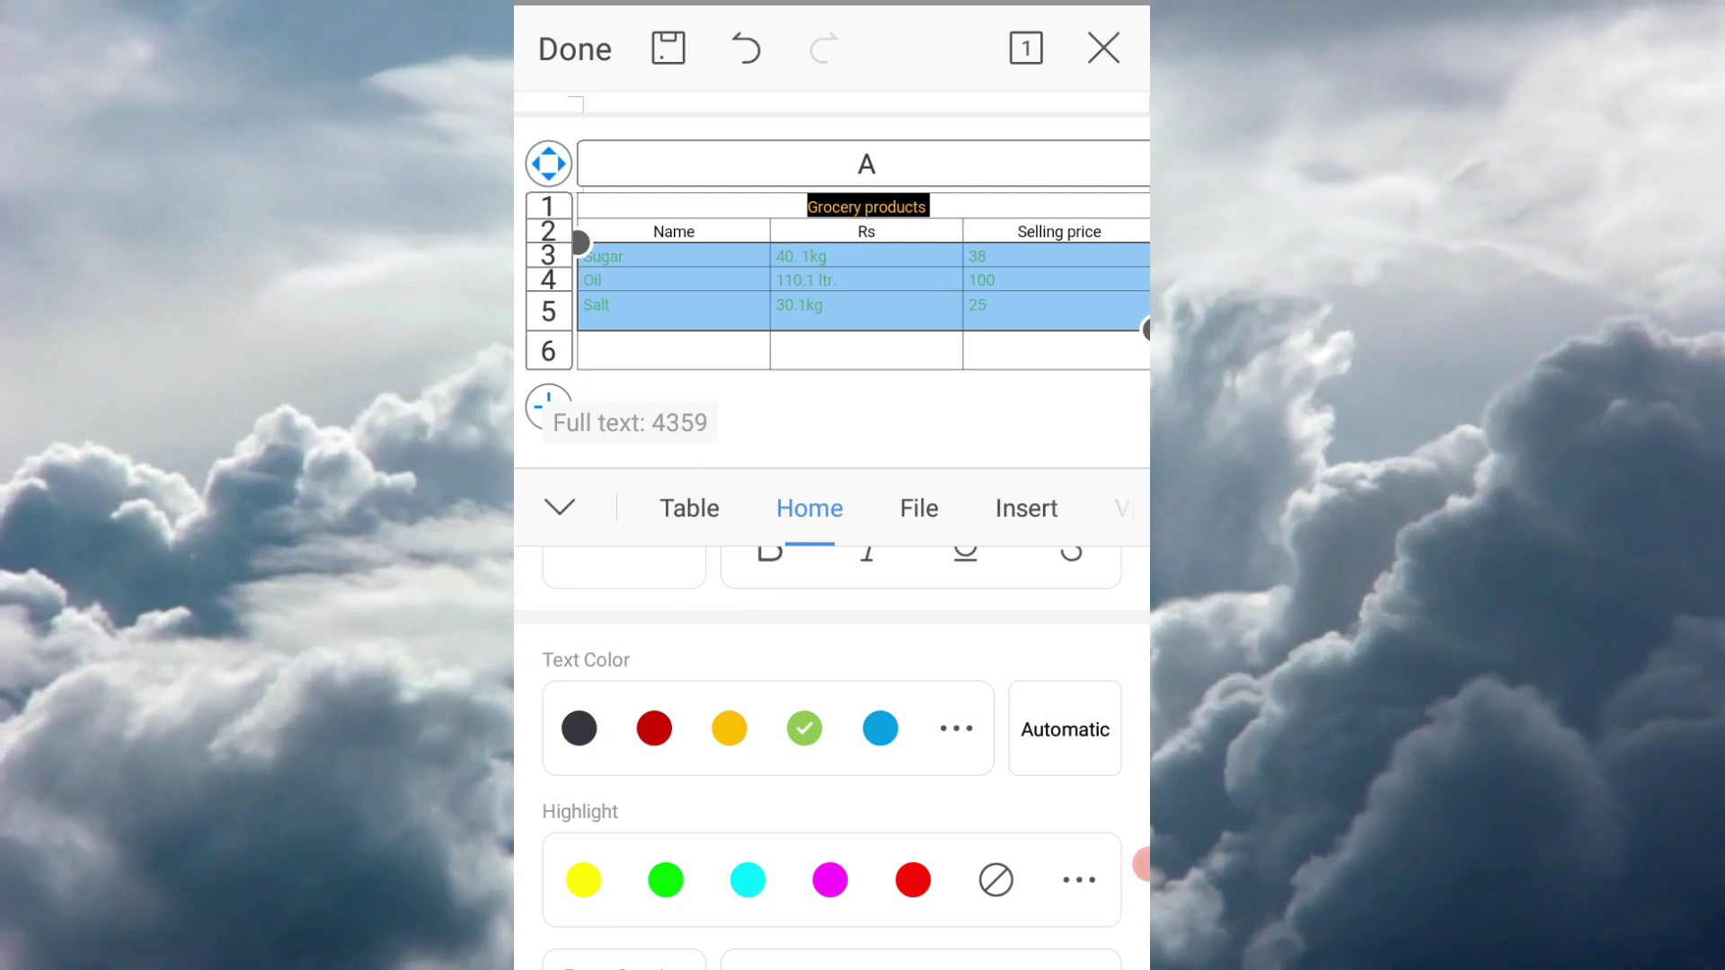
{"action": "left_click", "coordinate": [879, 728]}
{"action": "left_click", "coordinate": [592, 404]}
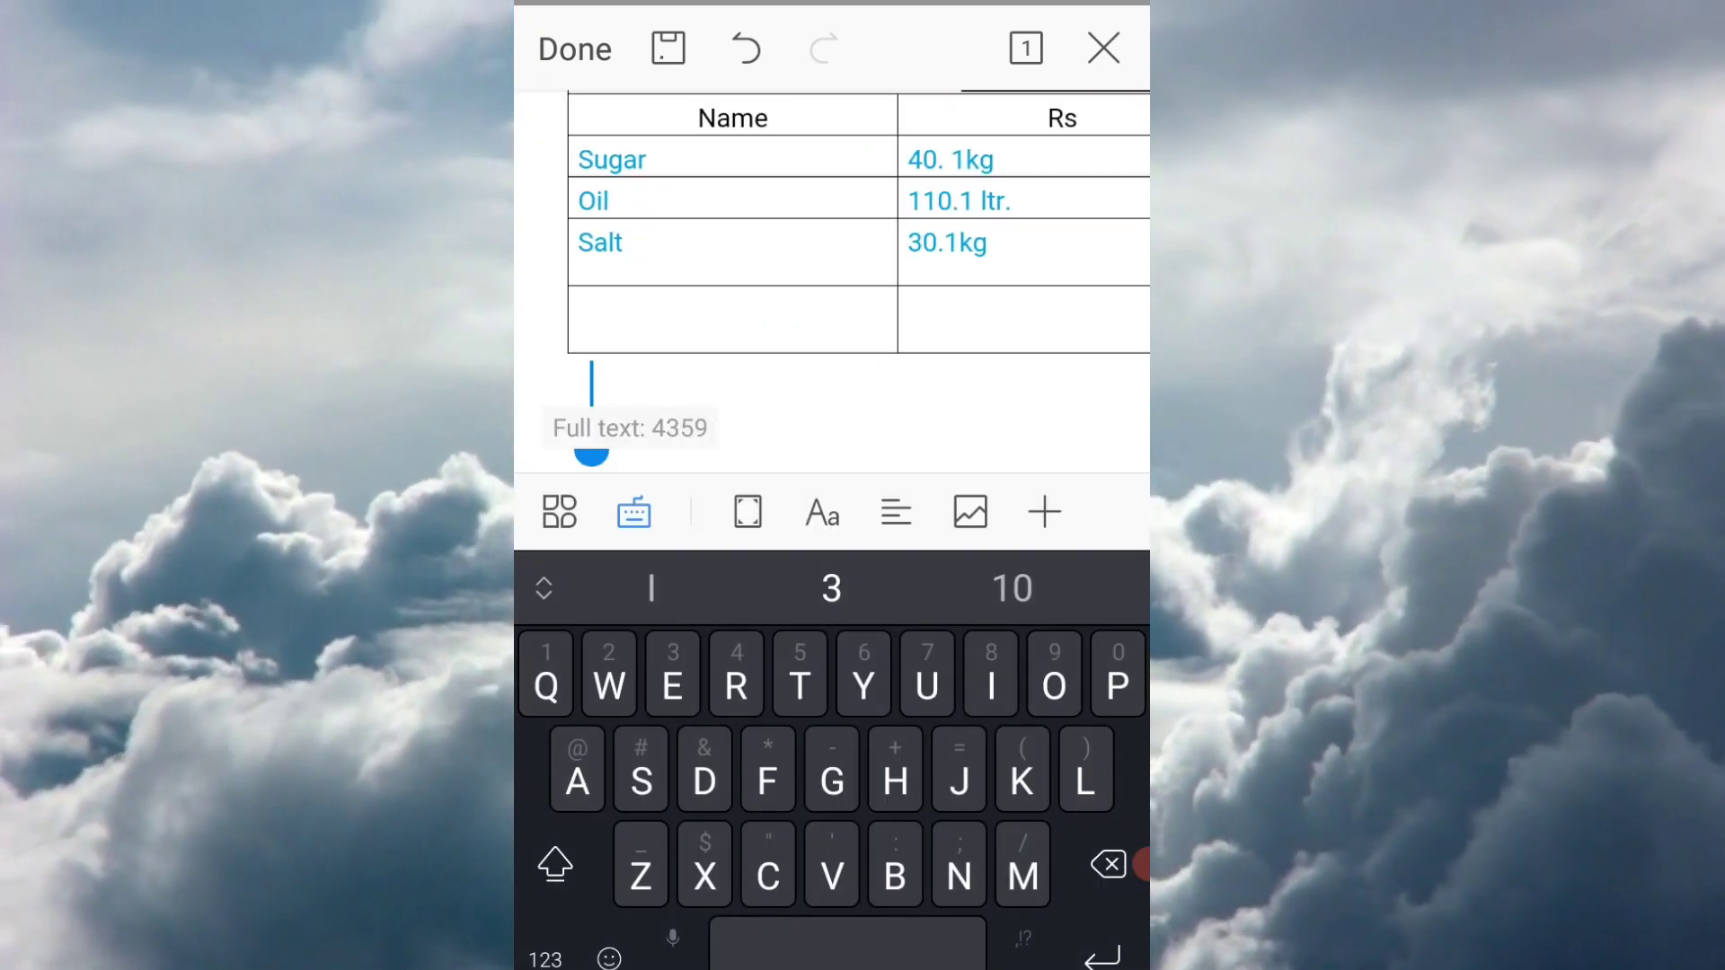
{"action": "key", "text": "Escape"}
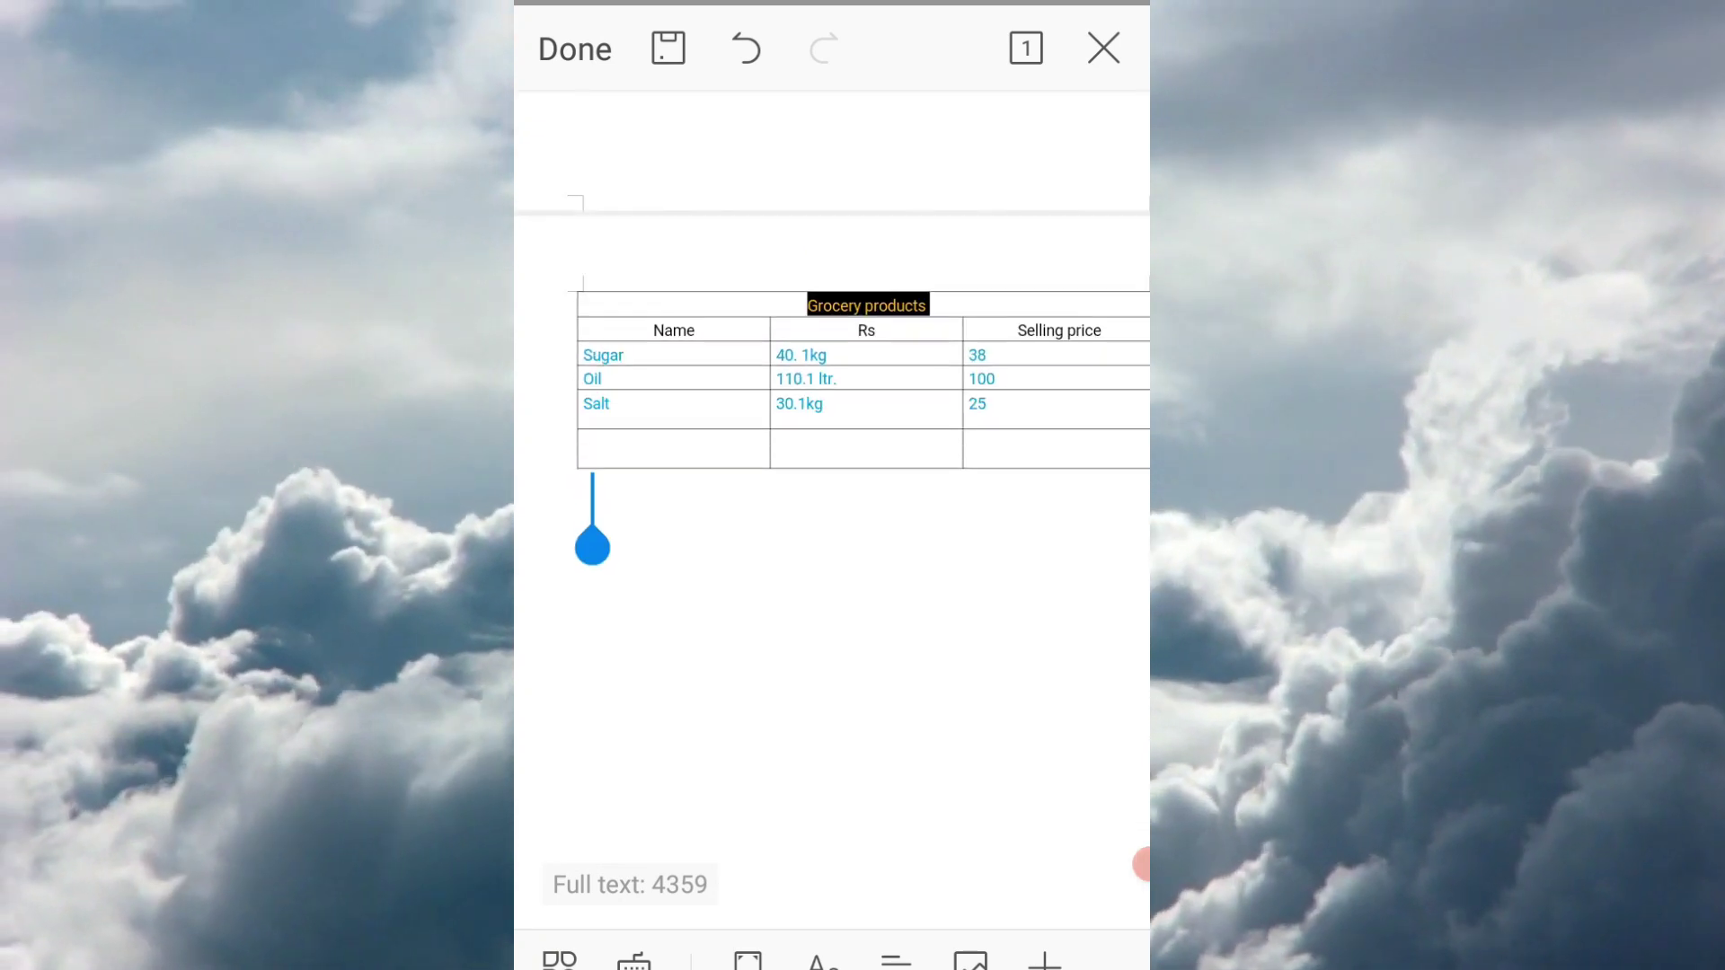